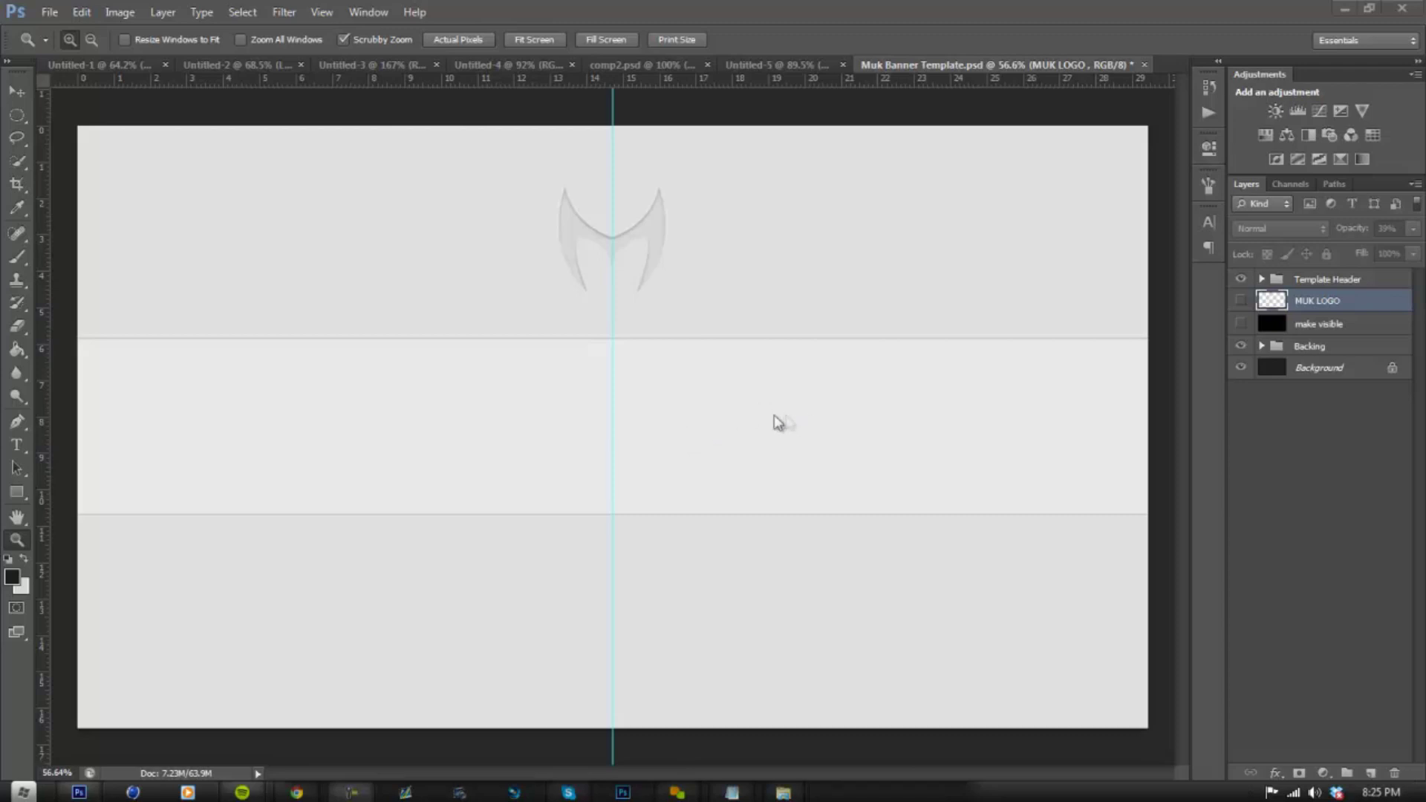
- Create a new 200 × 200 pixel document named "texture" at 75 pixels/inch in RGB Color with transparent background contents
click(49, 11)
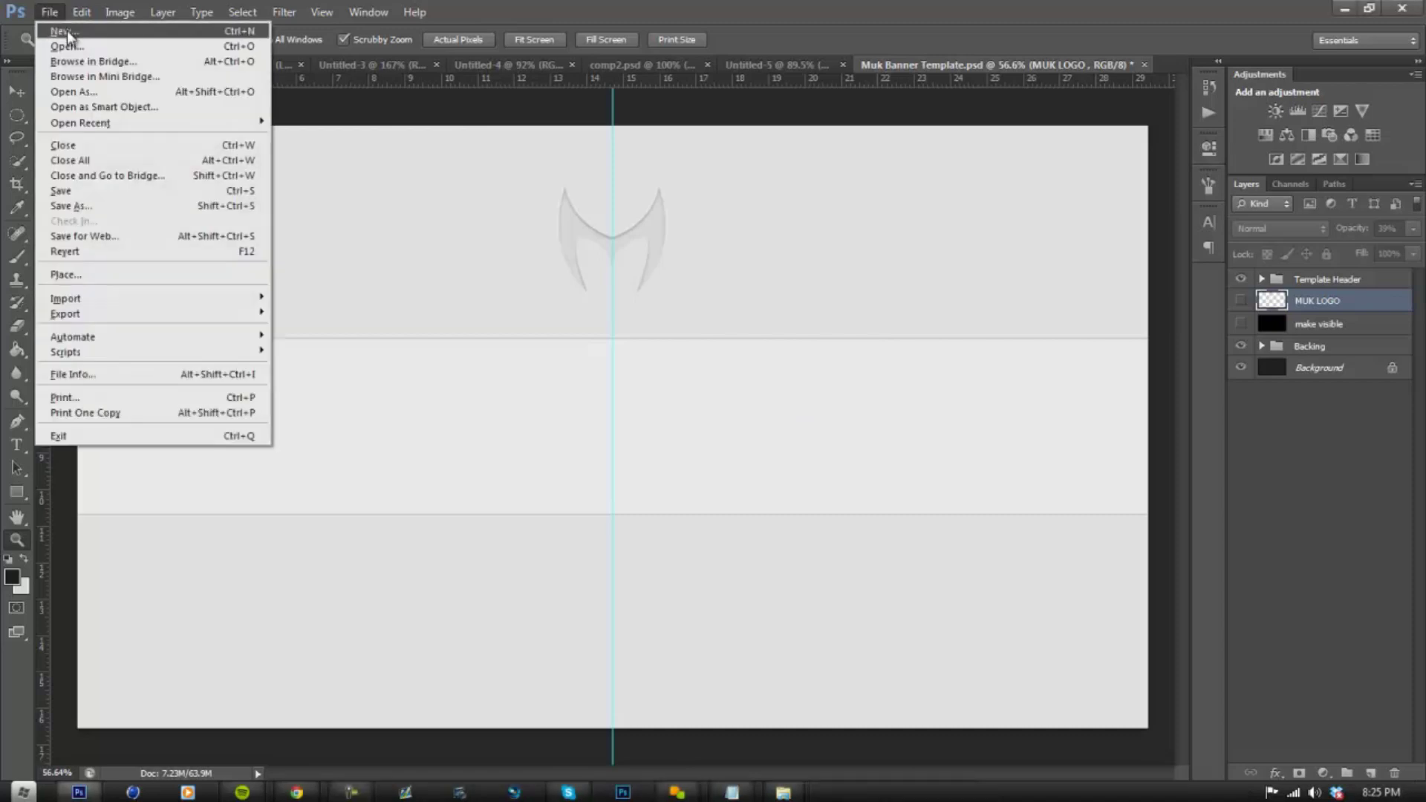
click(67, 30)
drag(566, 174, 632, 196)
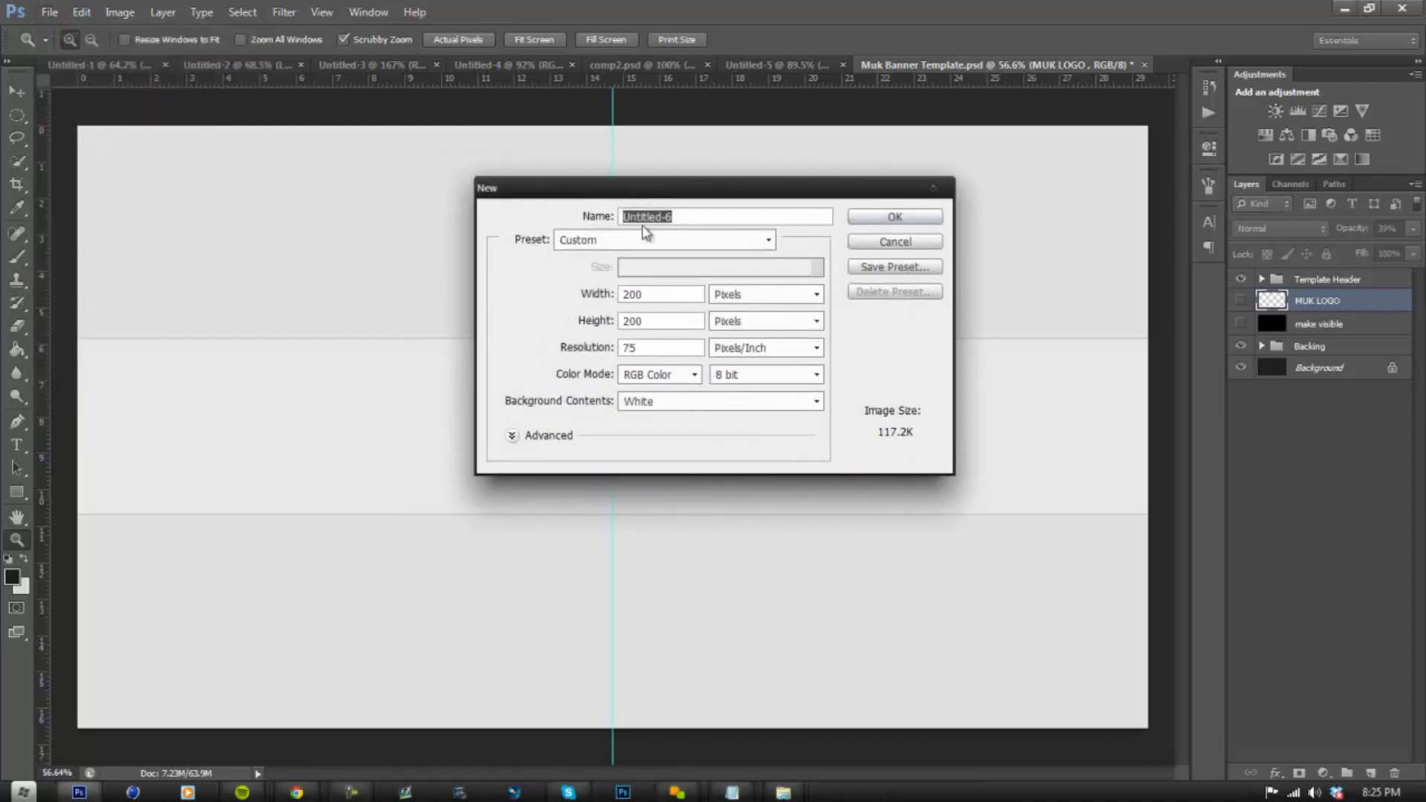
double_click(662, 294)
click(713, 404)
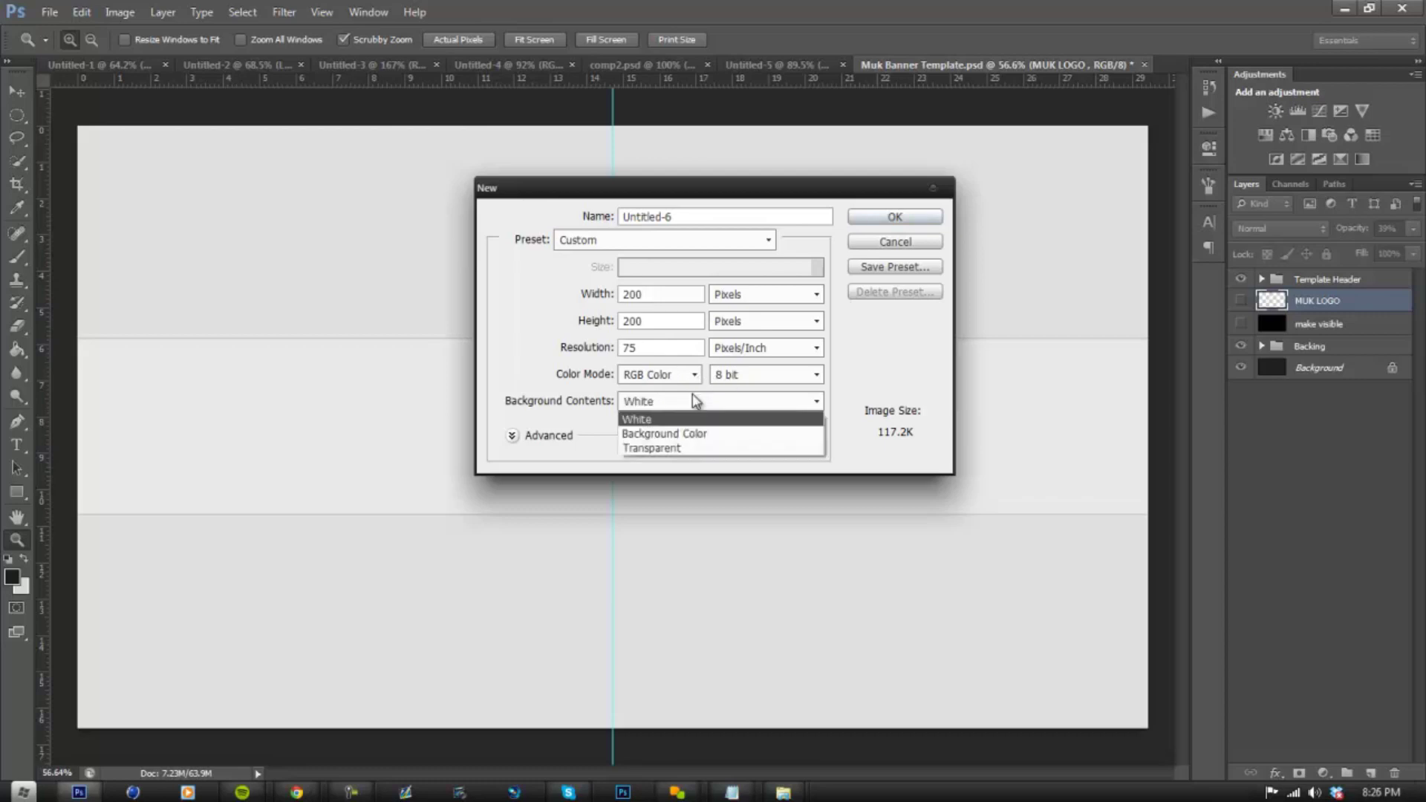
click(669, 448)
click(654, 216)
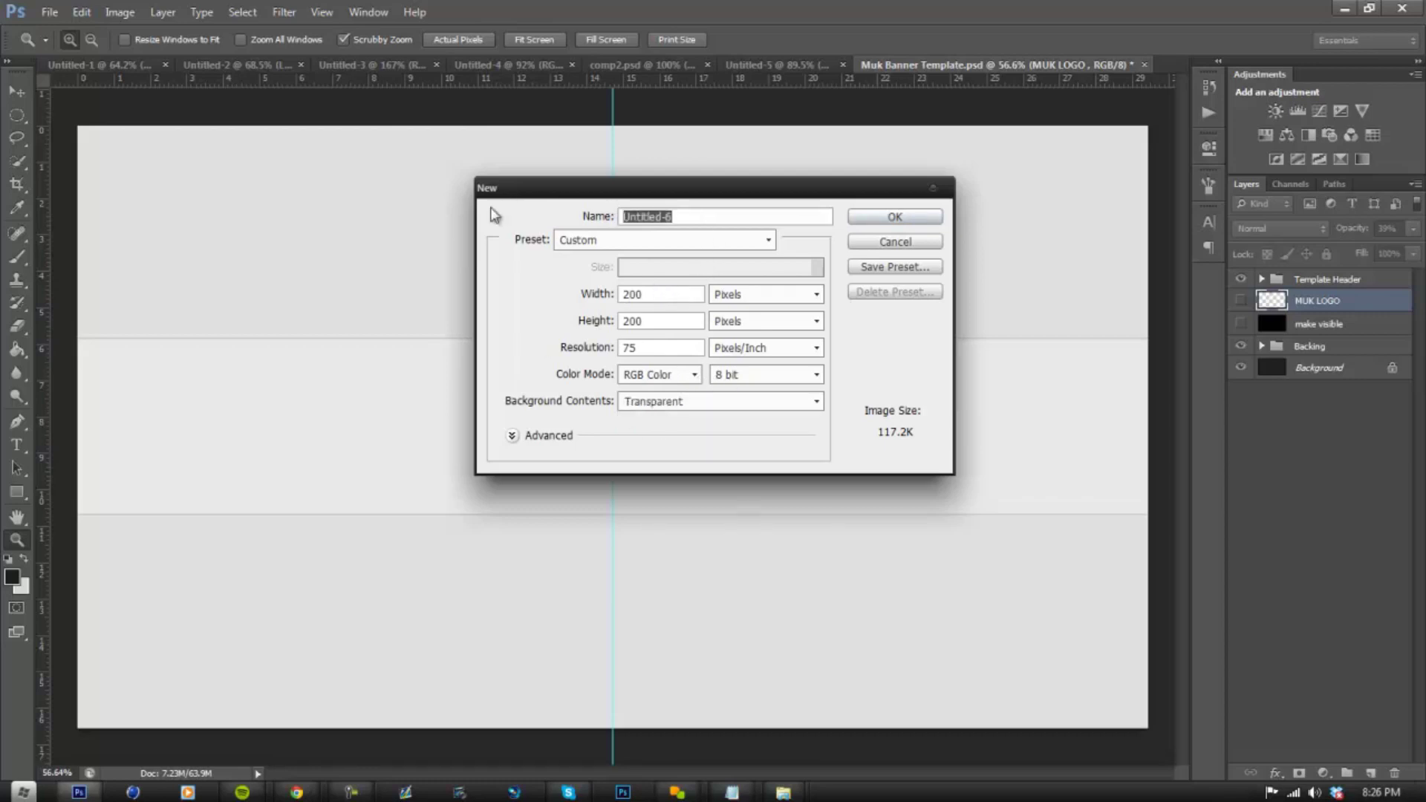
text(texture)
click(896, 217)
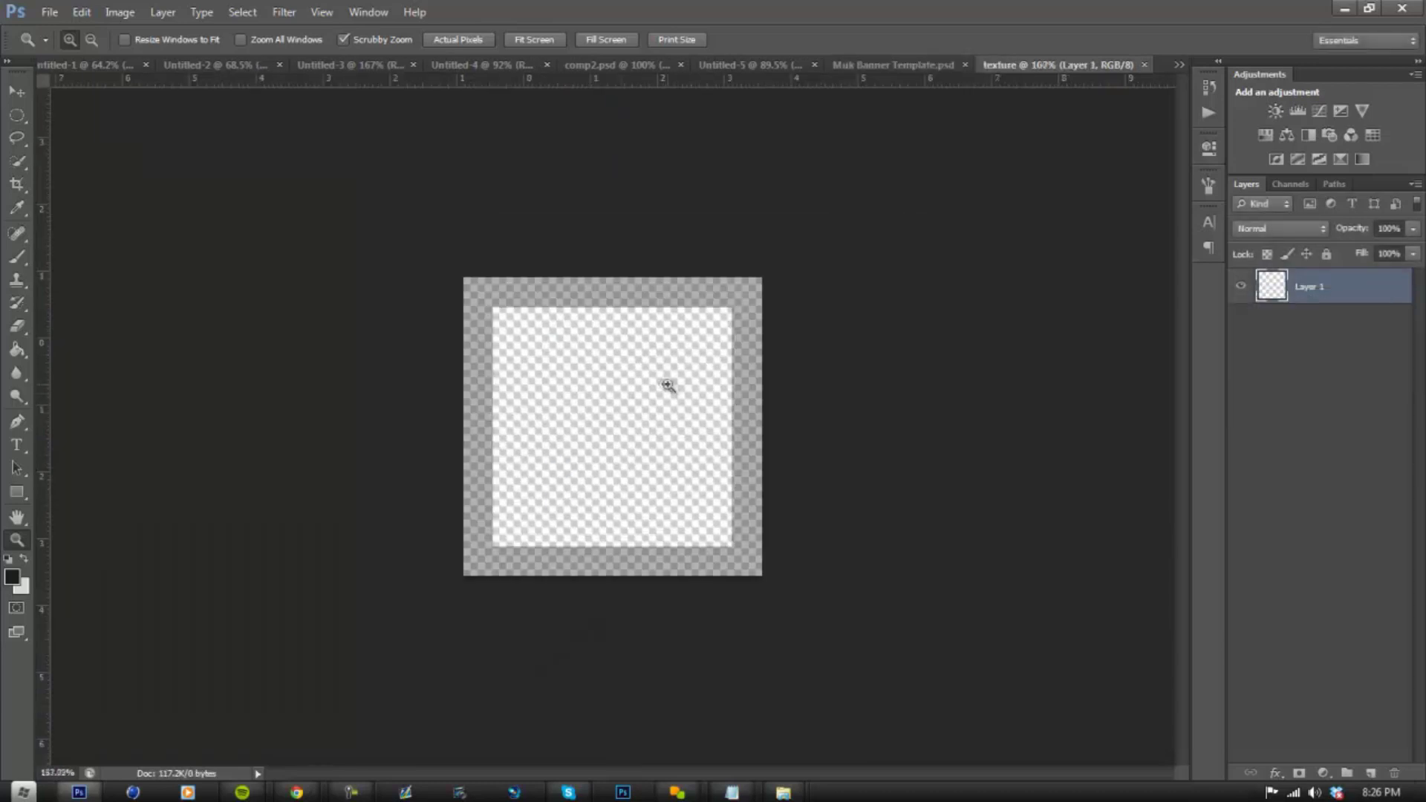
- Add a new layer to the texture document and fill it with black using the Paint Bucket
alt+click(608, 419)
right_click(597, 462)
click(624, 486)
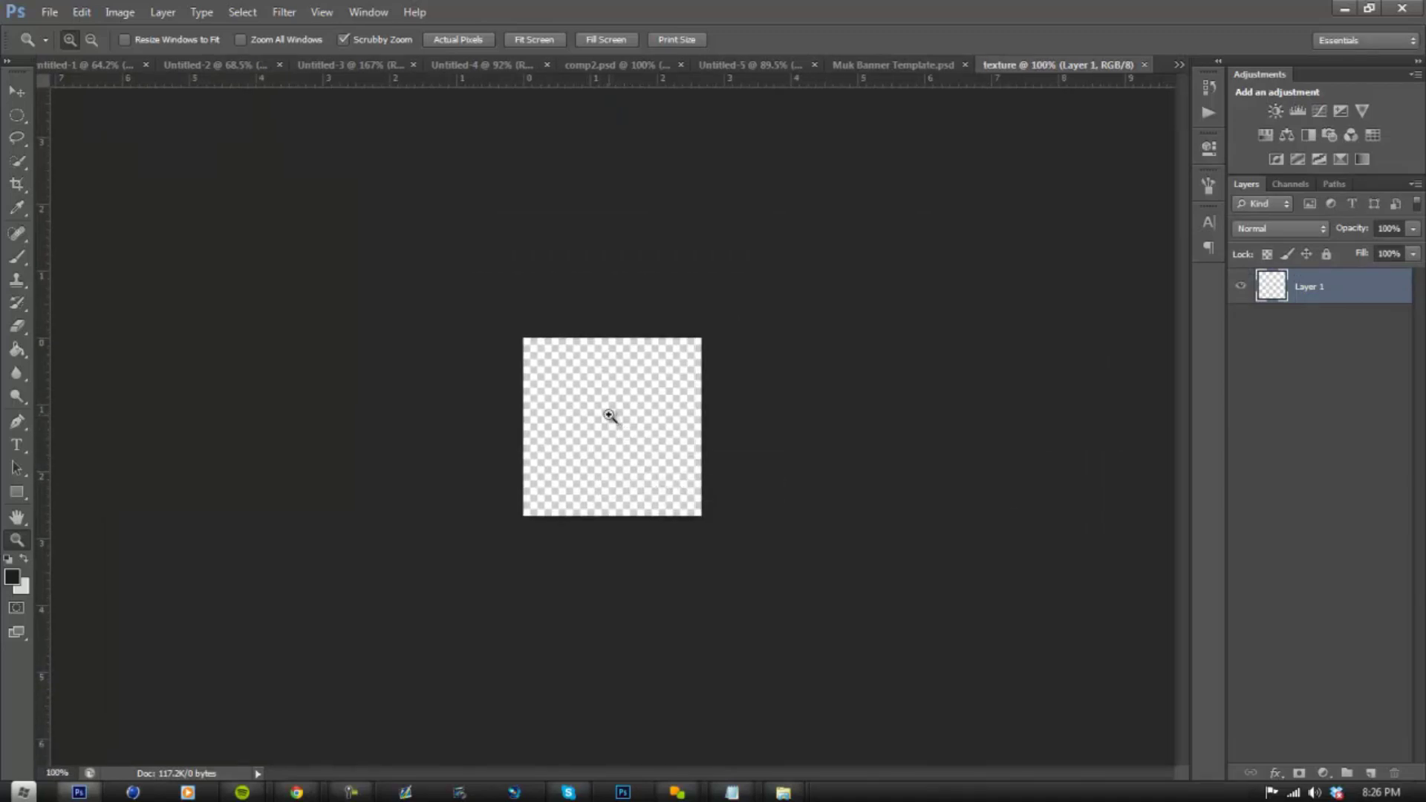
click(1366, 773)
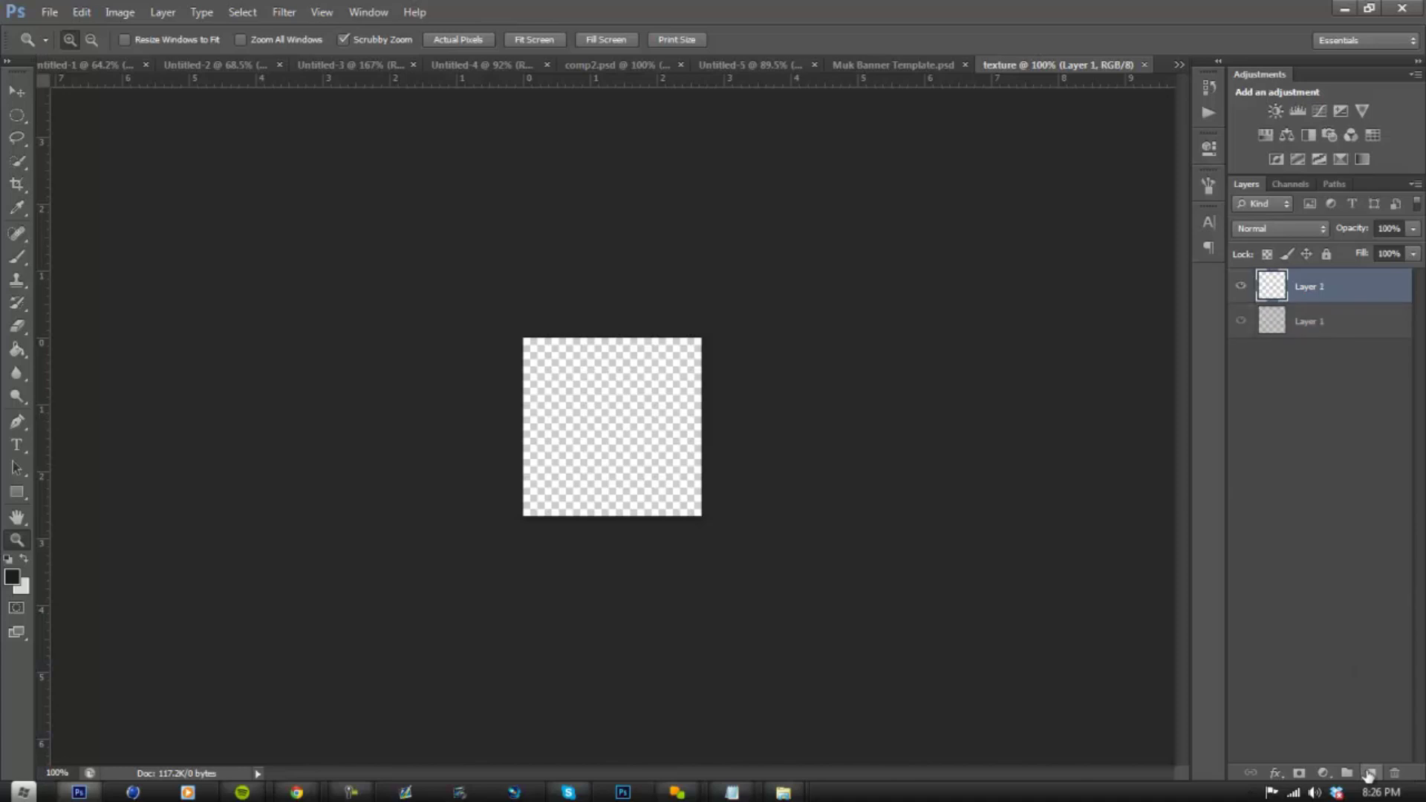
click(13, 579)
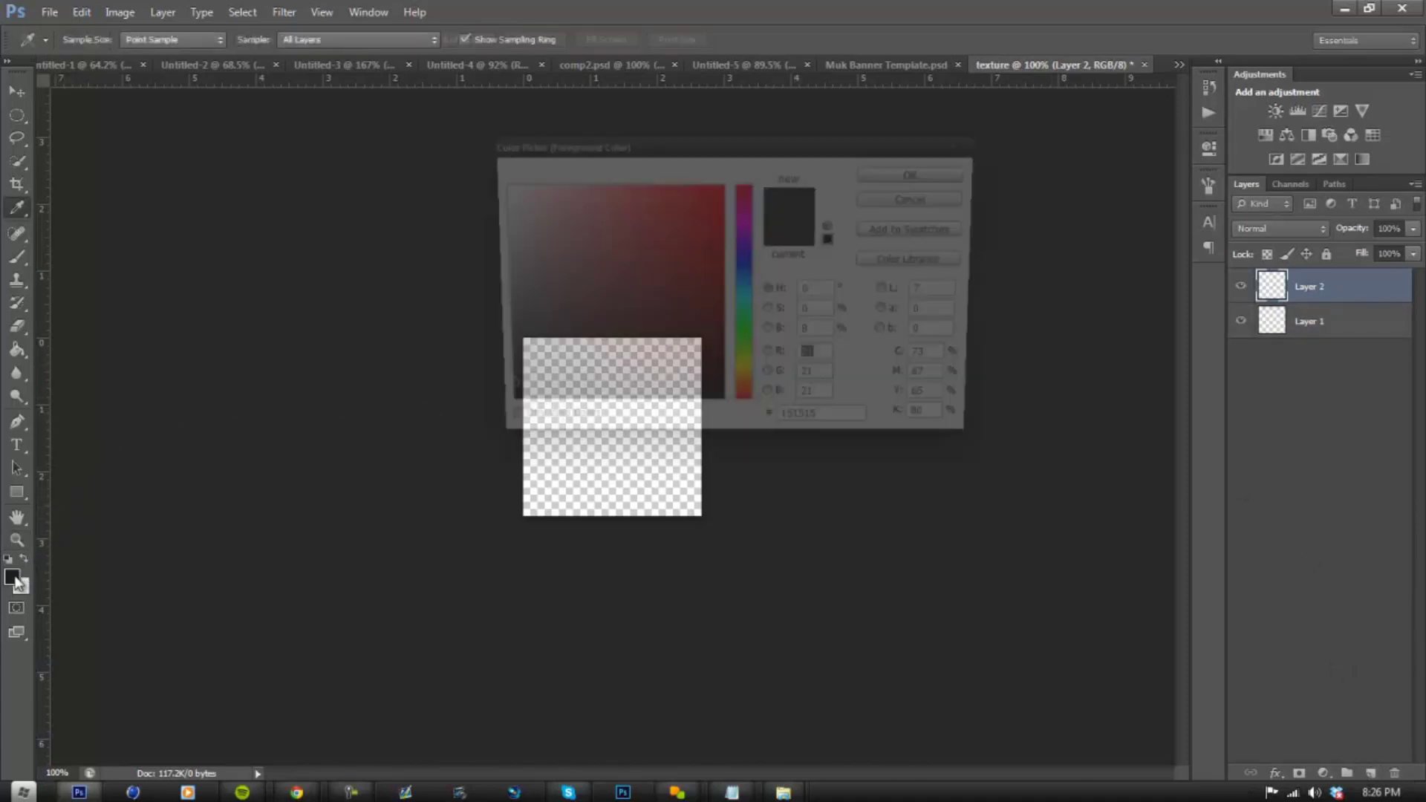
key(z)
click(912, 172)
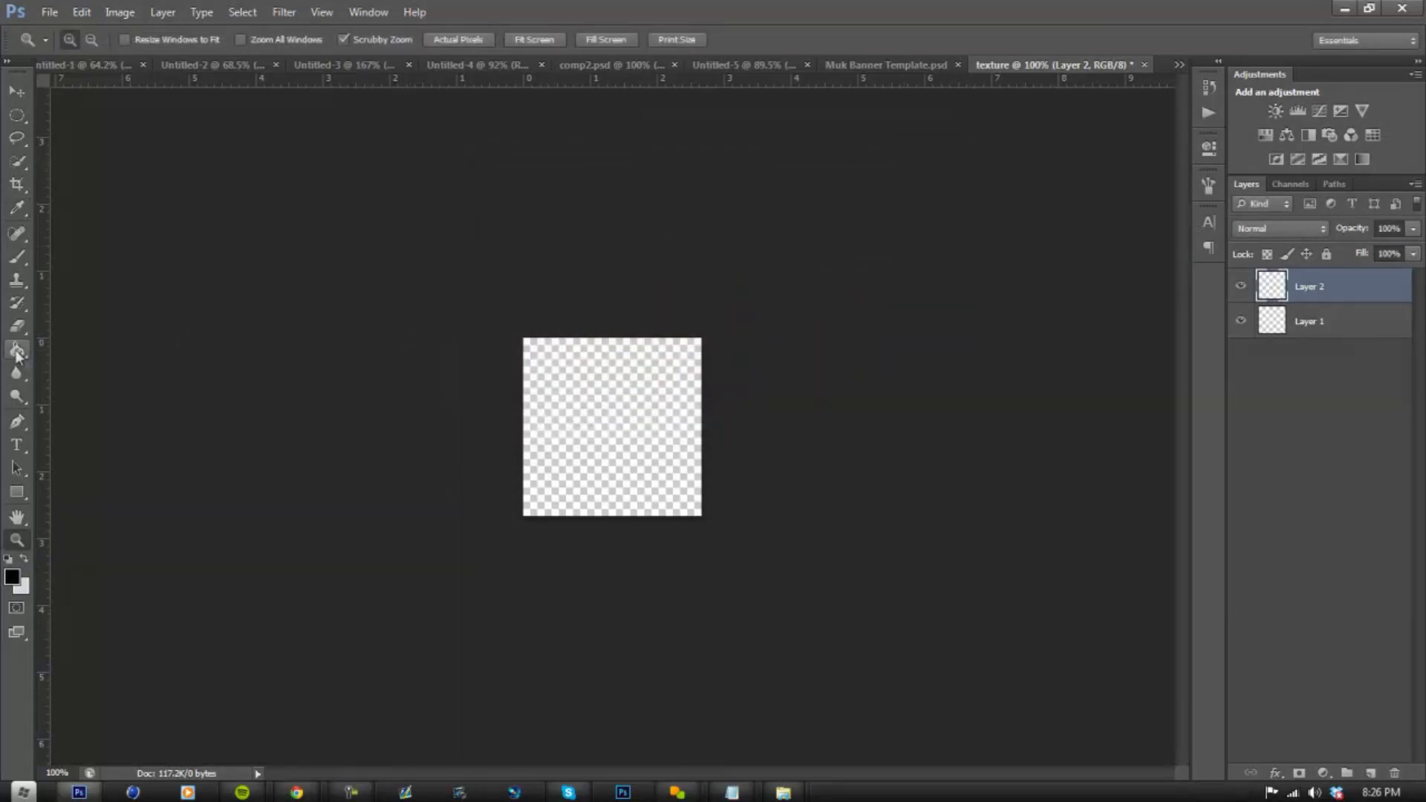
click(18, 350)
click(626, 420)
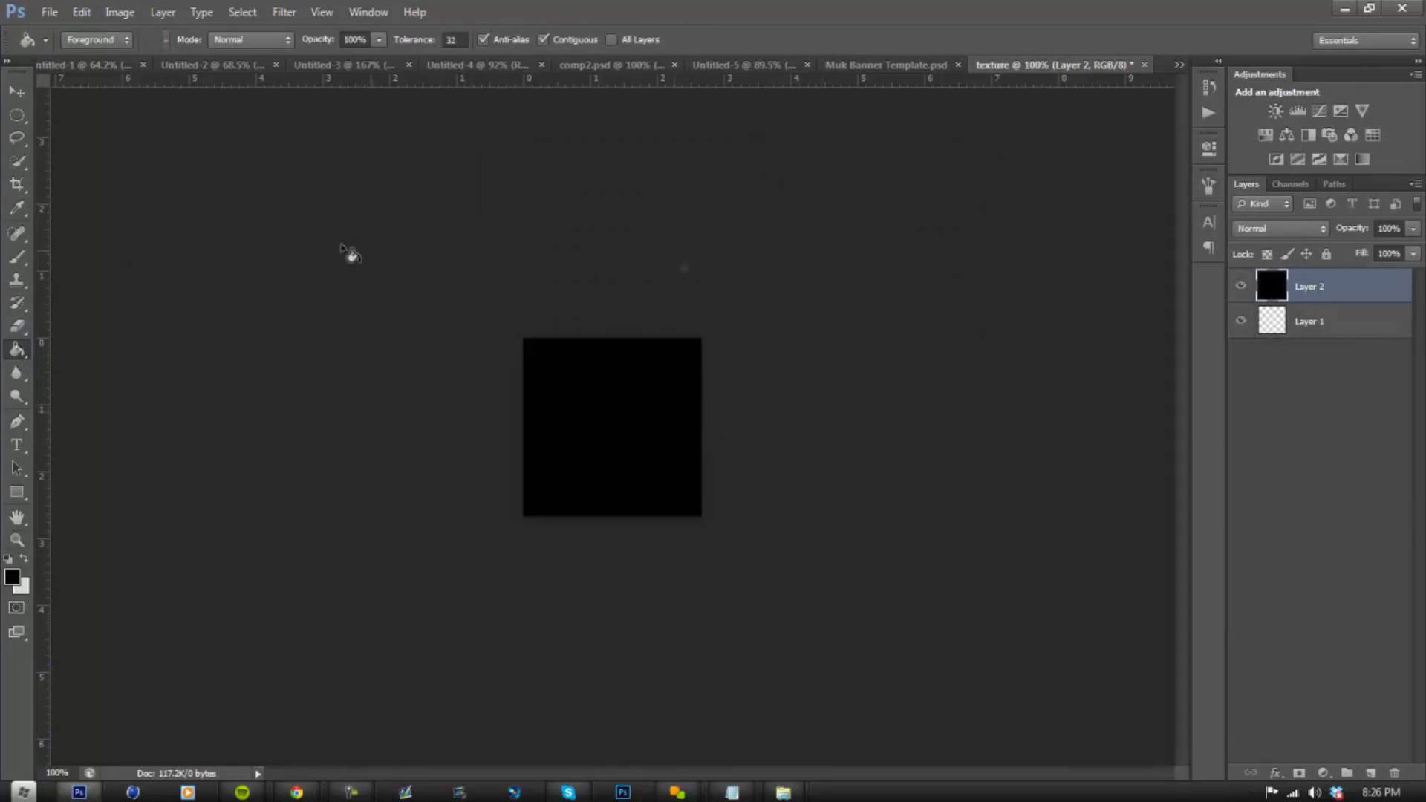
- Apply the Add Noise filter to the black layer with amount 100%, Gaussian distribution and Monochromatic enabled
click(17, 540)
mouse_move(628, 432)
mouse_down()
mouse_move(615, 423)
mouse_move(653, 420)
mouse_up()
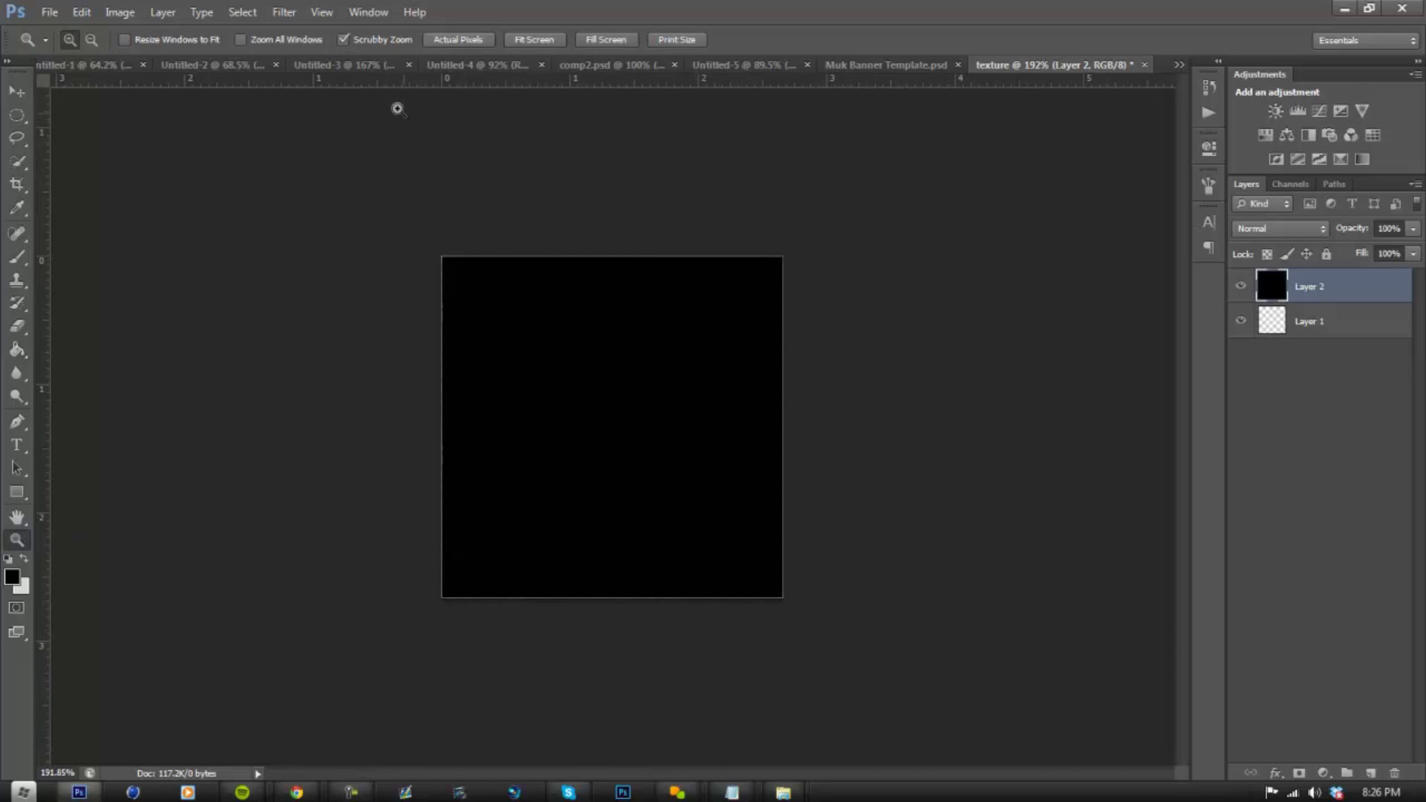
click(298, 15)
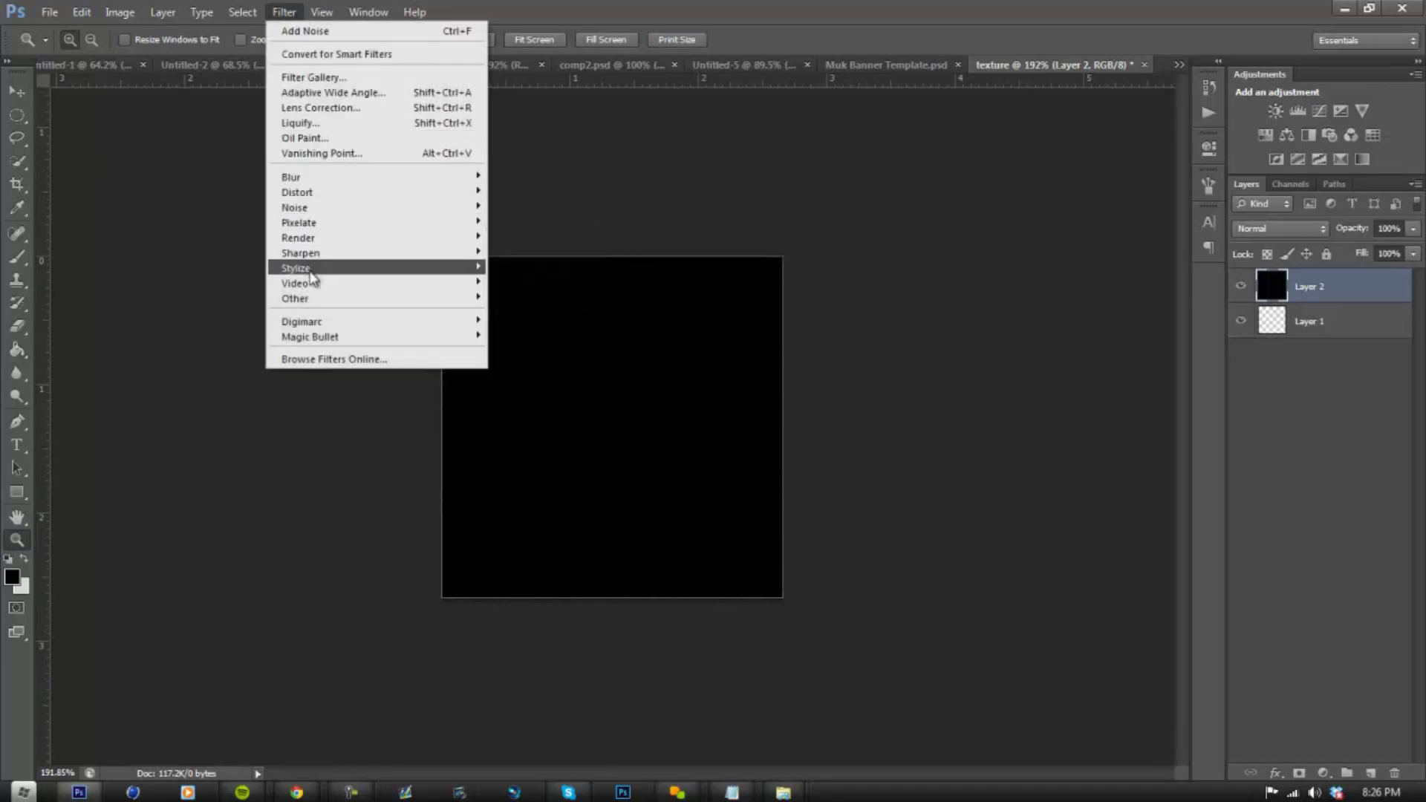
mouse_move(317, 213)
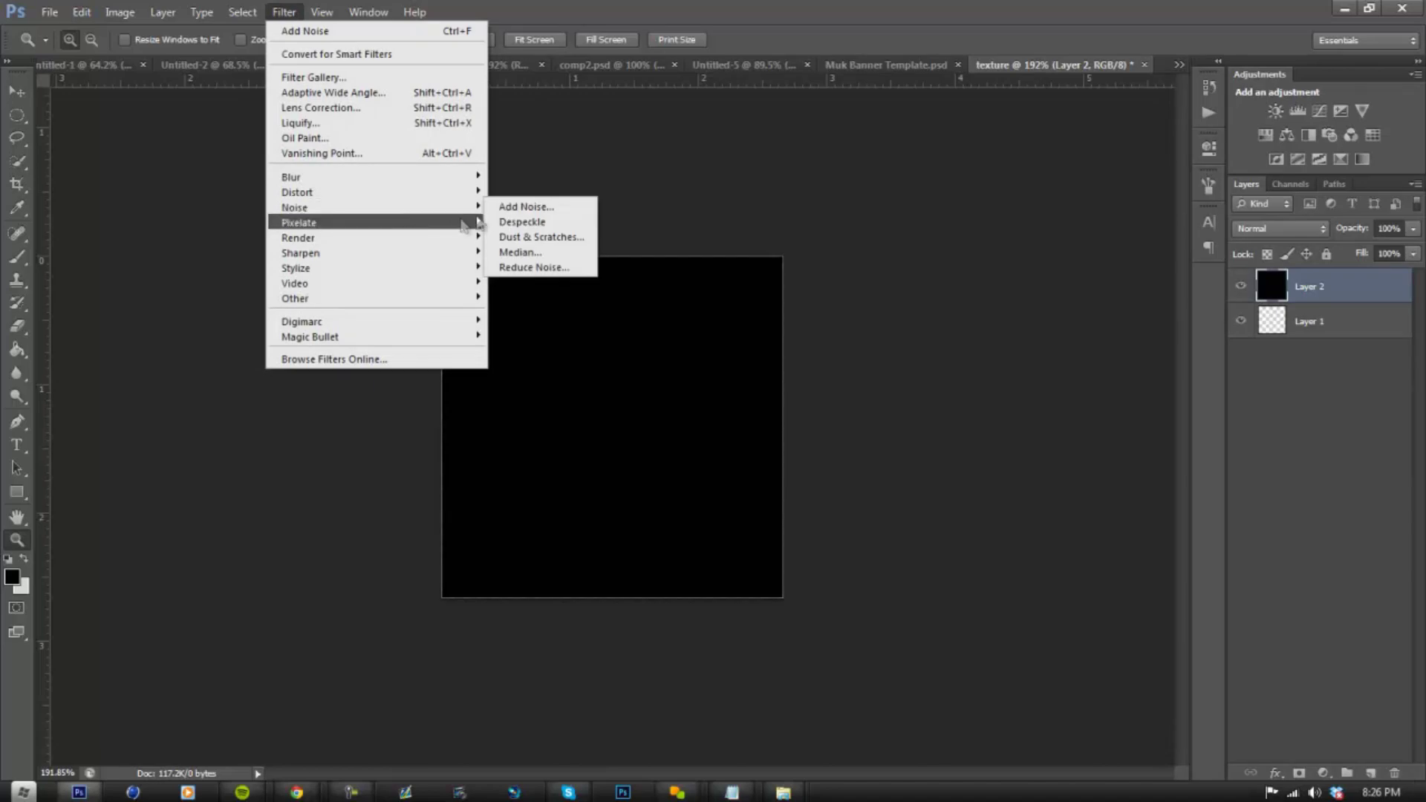
click(515, 208)
drag(684, 168, 243, 121)
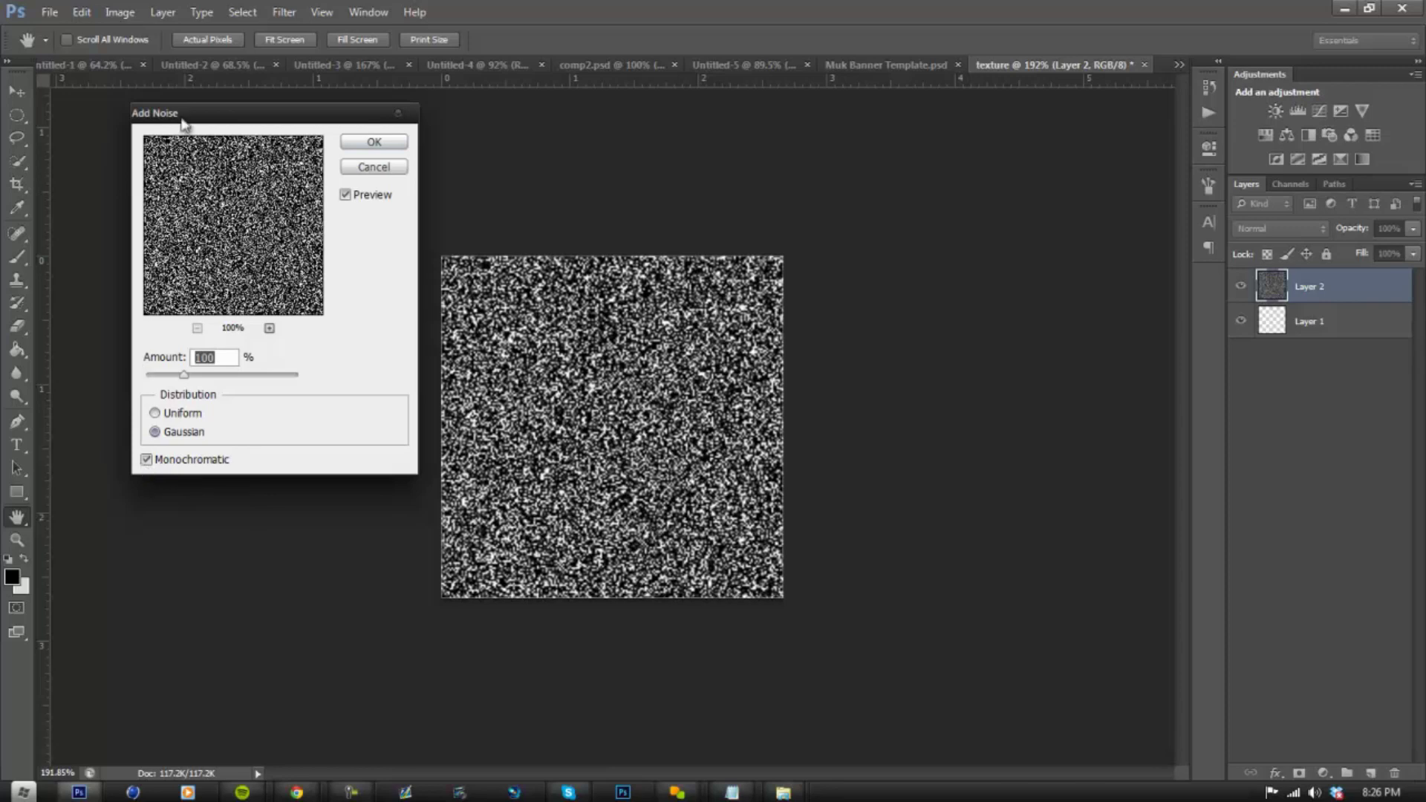
drag(182, 121, 202, 120)
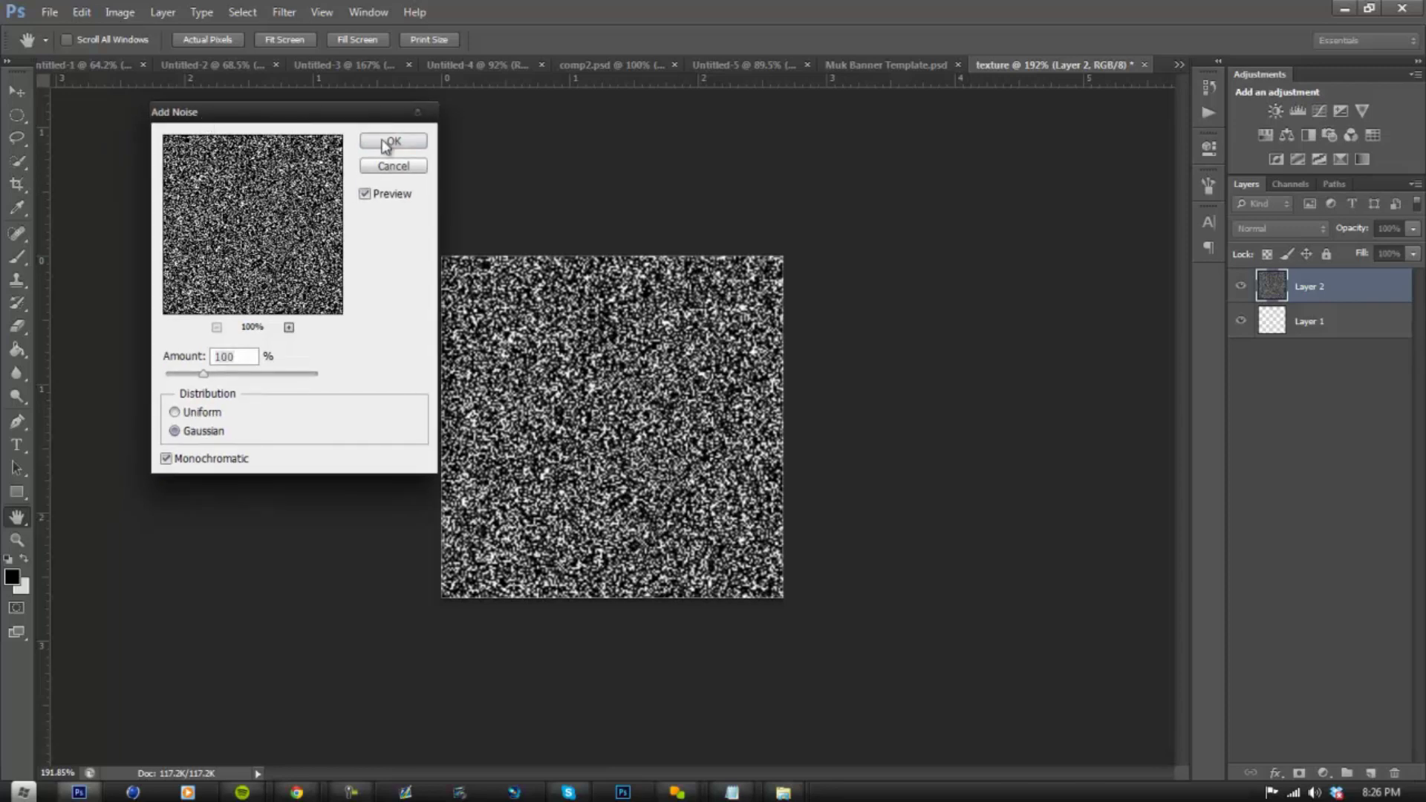
click(393, 141)
- Select the whole noise canvas and define it as a pattern named "Texture matt"
key(z)
right_click(506, 467)
click(550, 497)
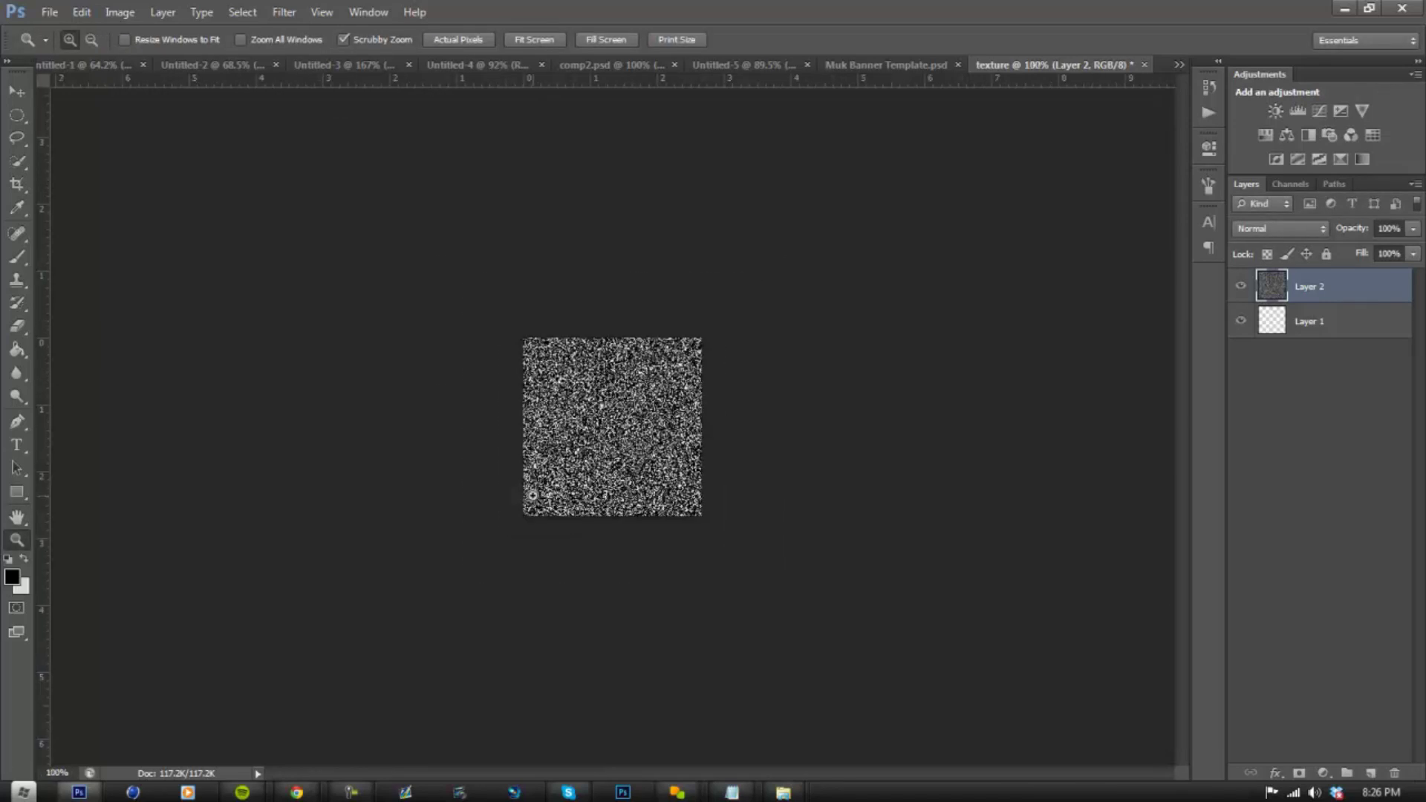
mouse_move(639, 407)
mouse_down()
mouse_move(719, 392)
mouse_move(645, 425)
mouse_up()
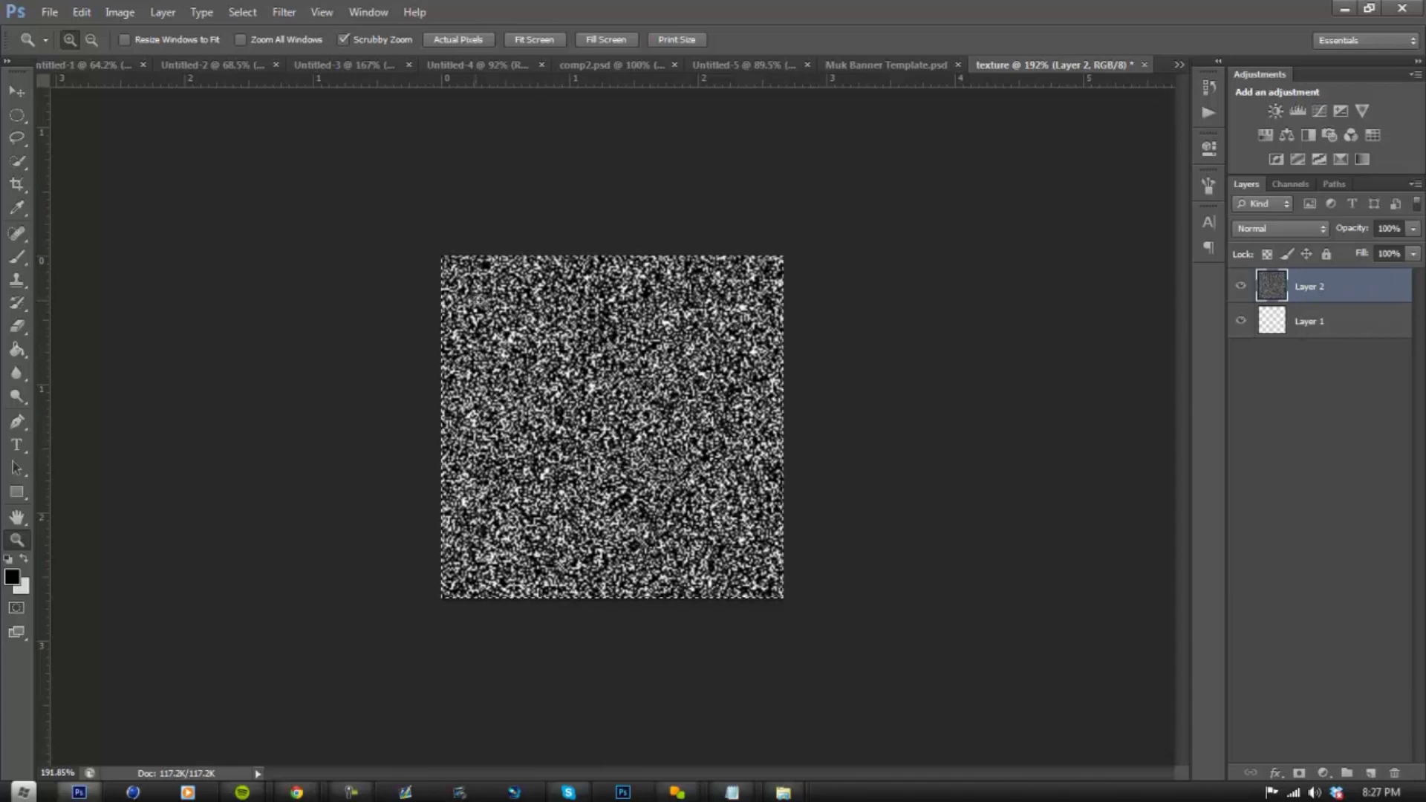
drag(479, 288, 486, 286)
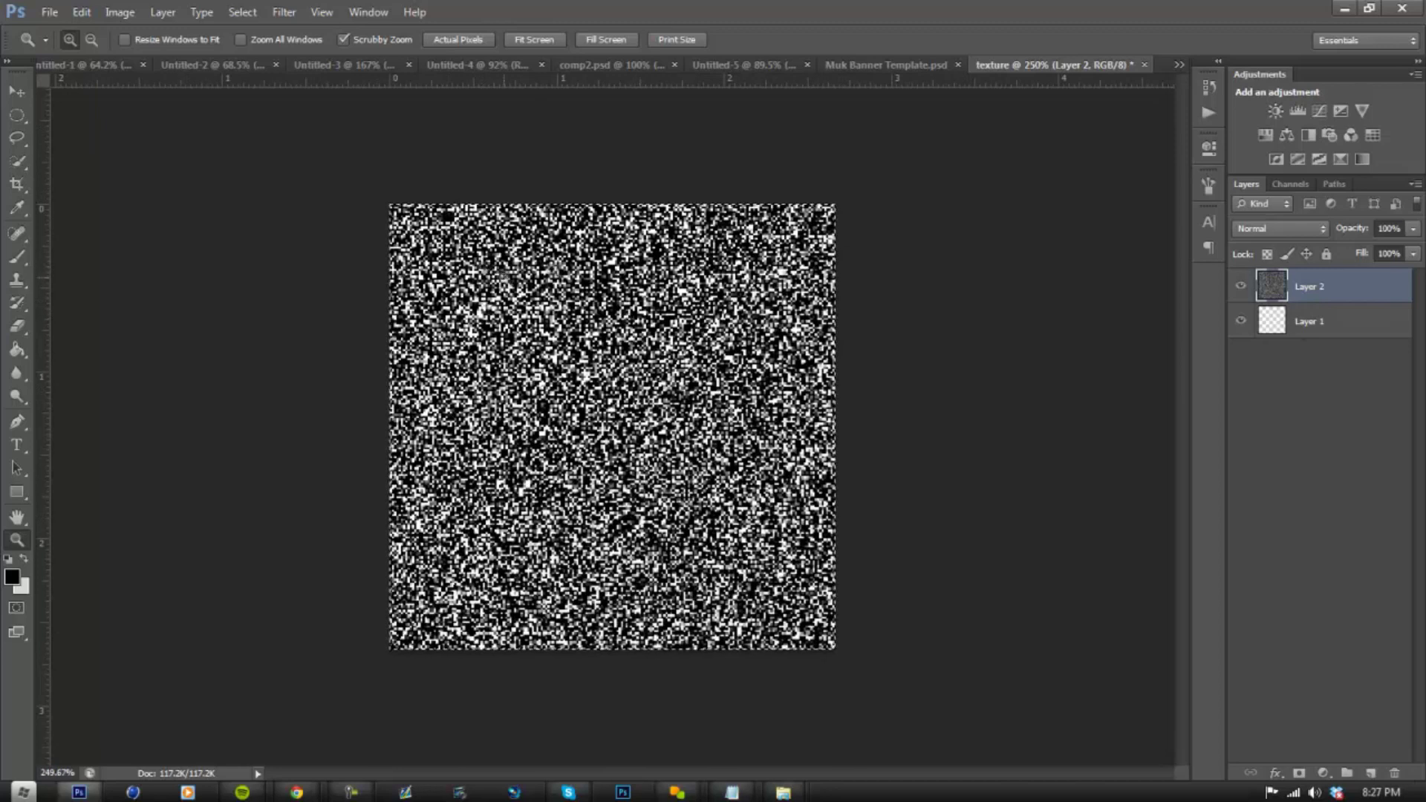
click(82, 15)
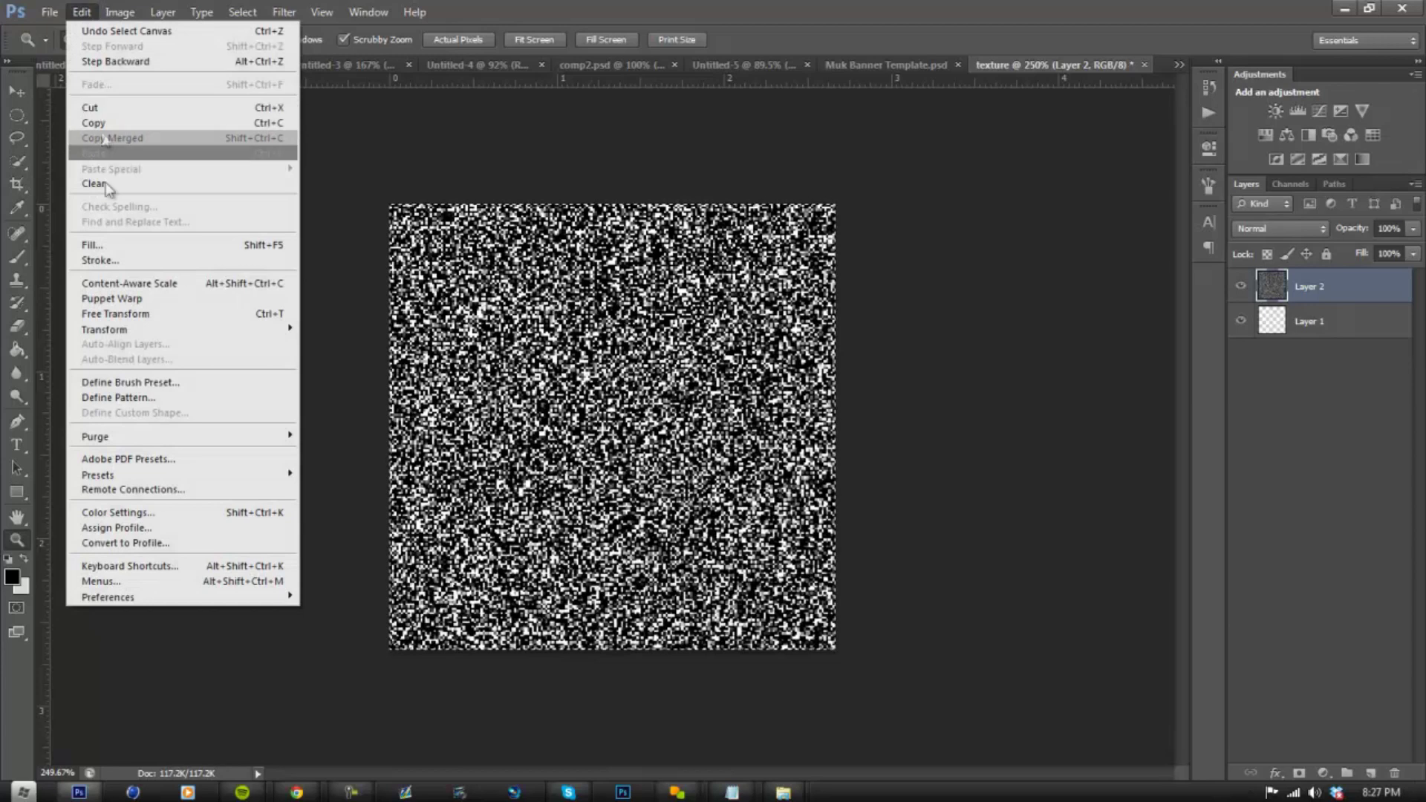
click(147, 398)
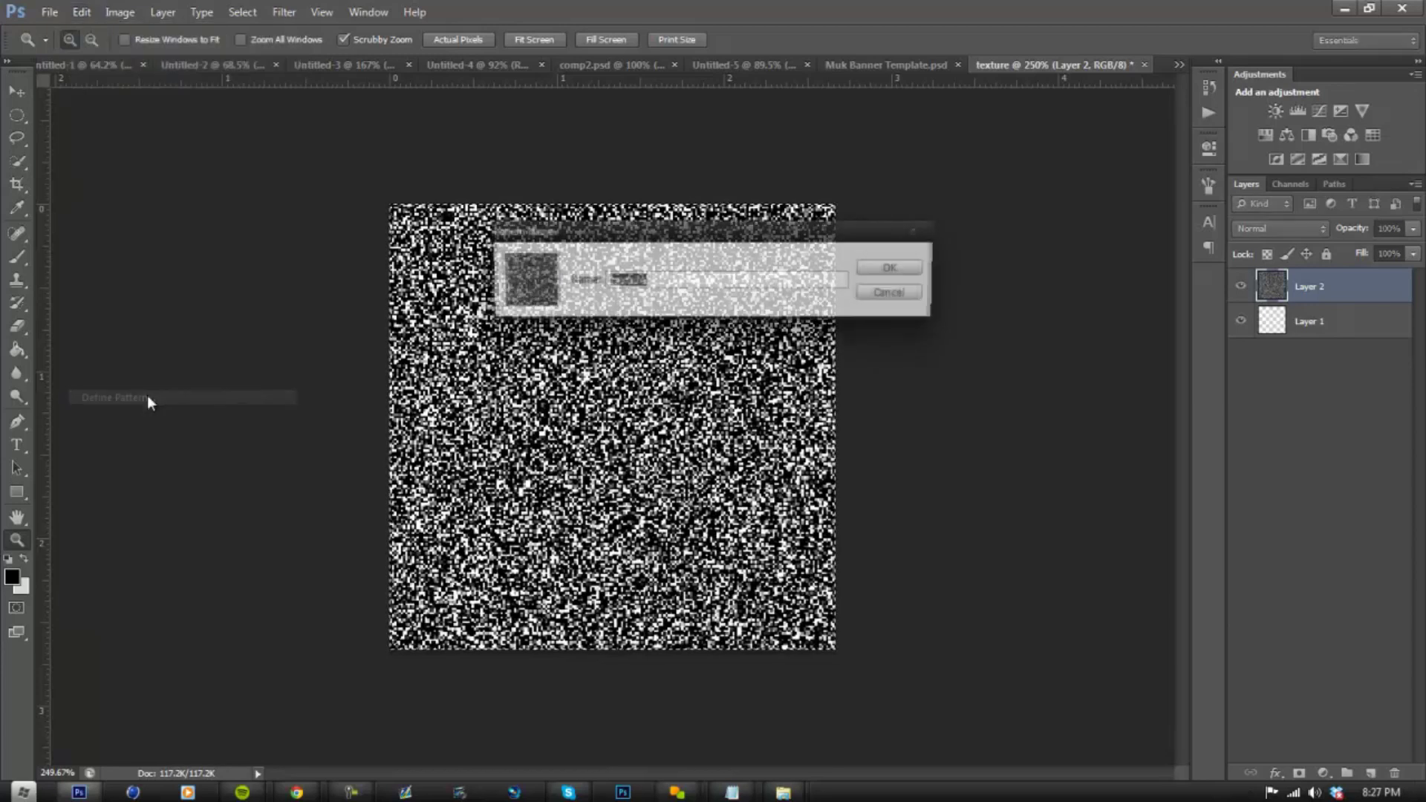
drag(581, 226, 509, 229)
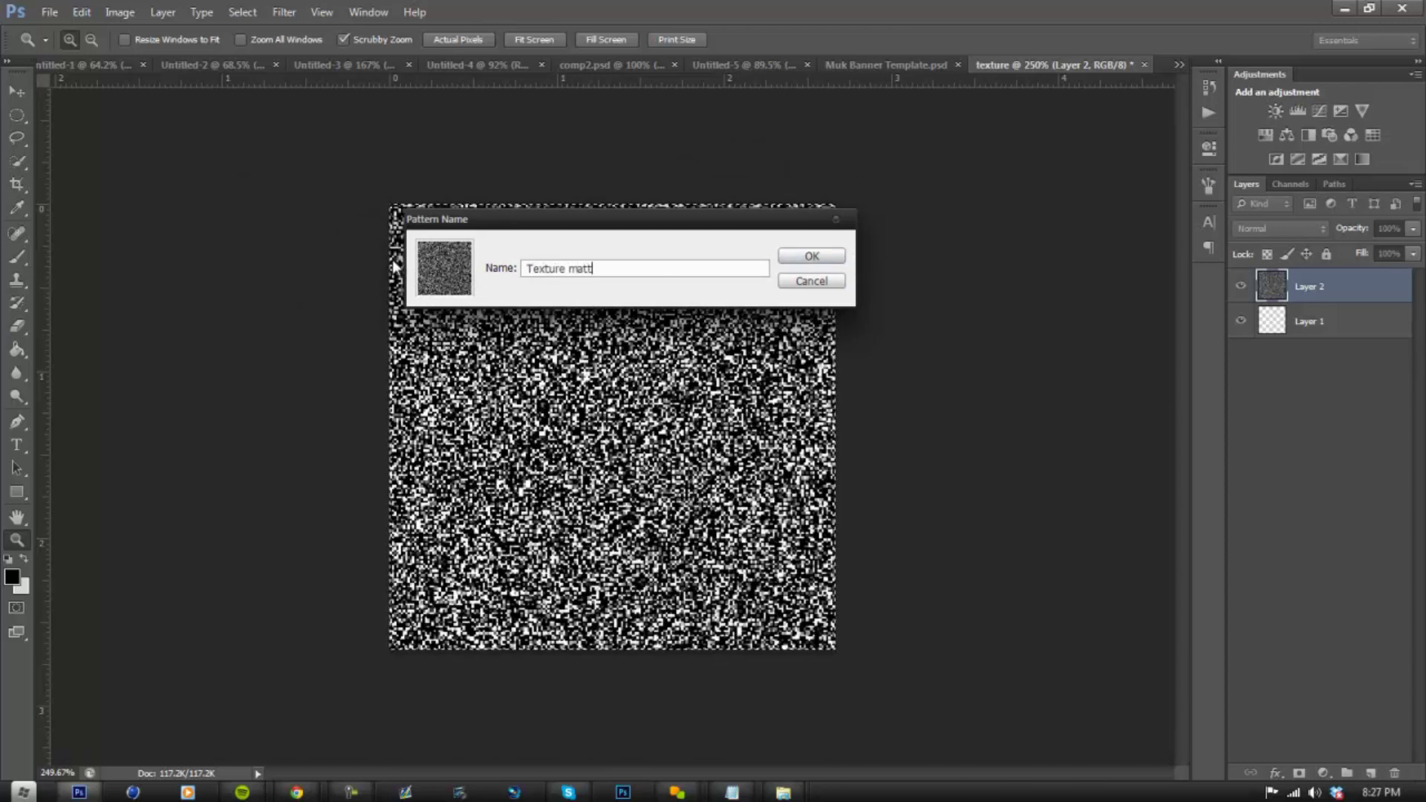
click(810, 258)
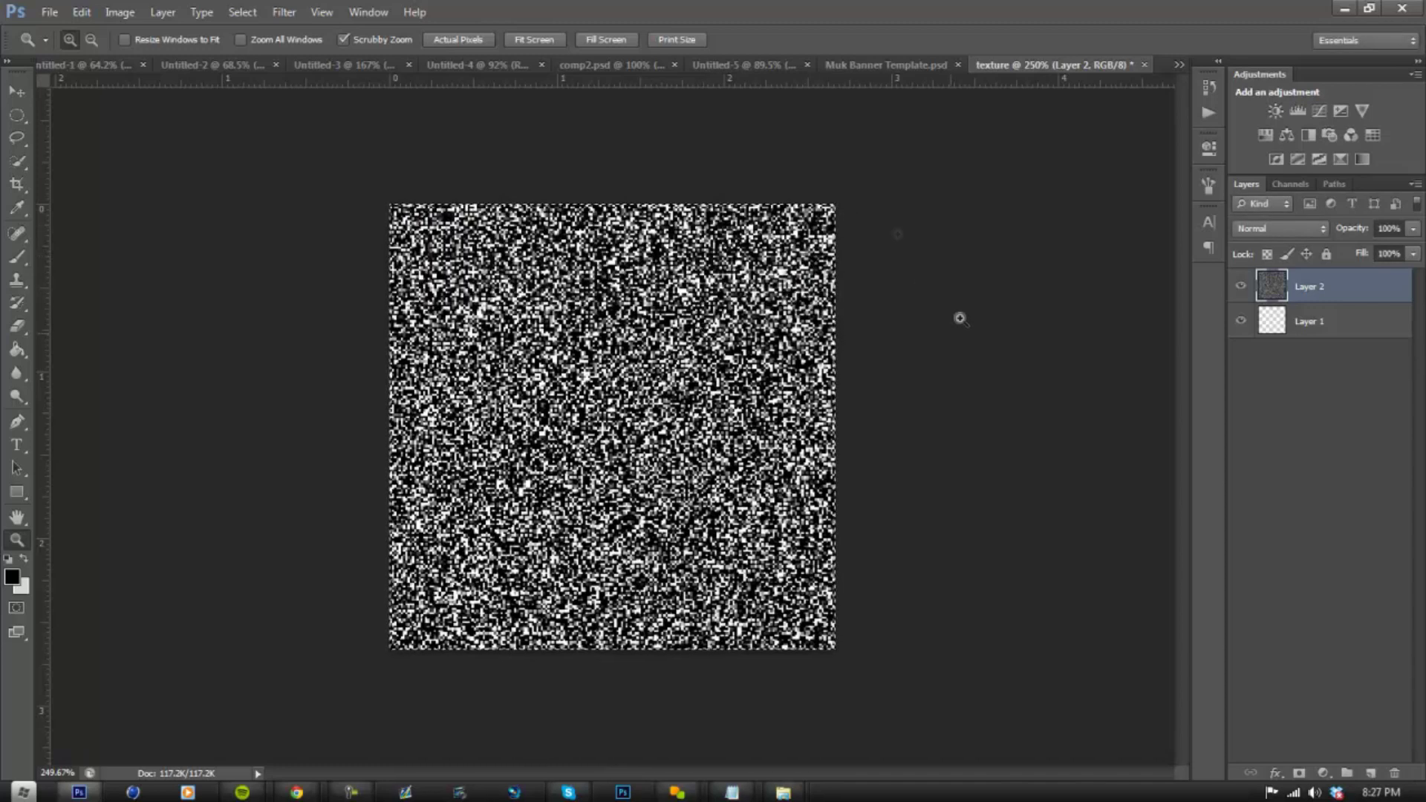
- Switch to the Muk Banner Template.psd document and add a new layer directly above the MUK LOGO layer
scroll(837, 377, down, 2)
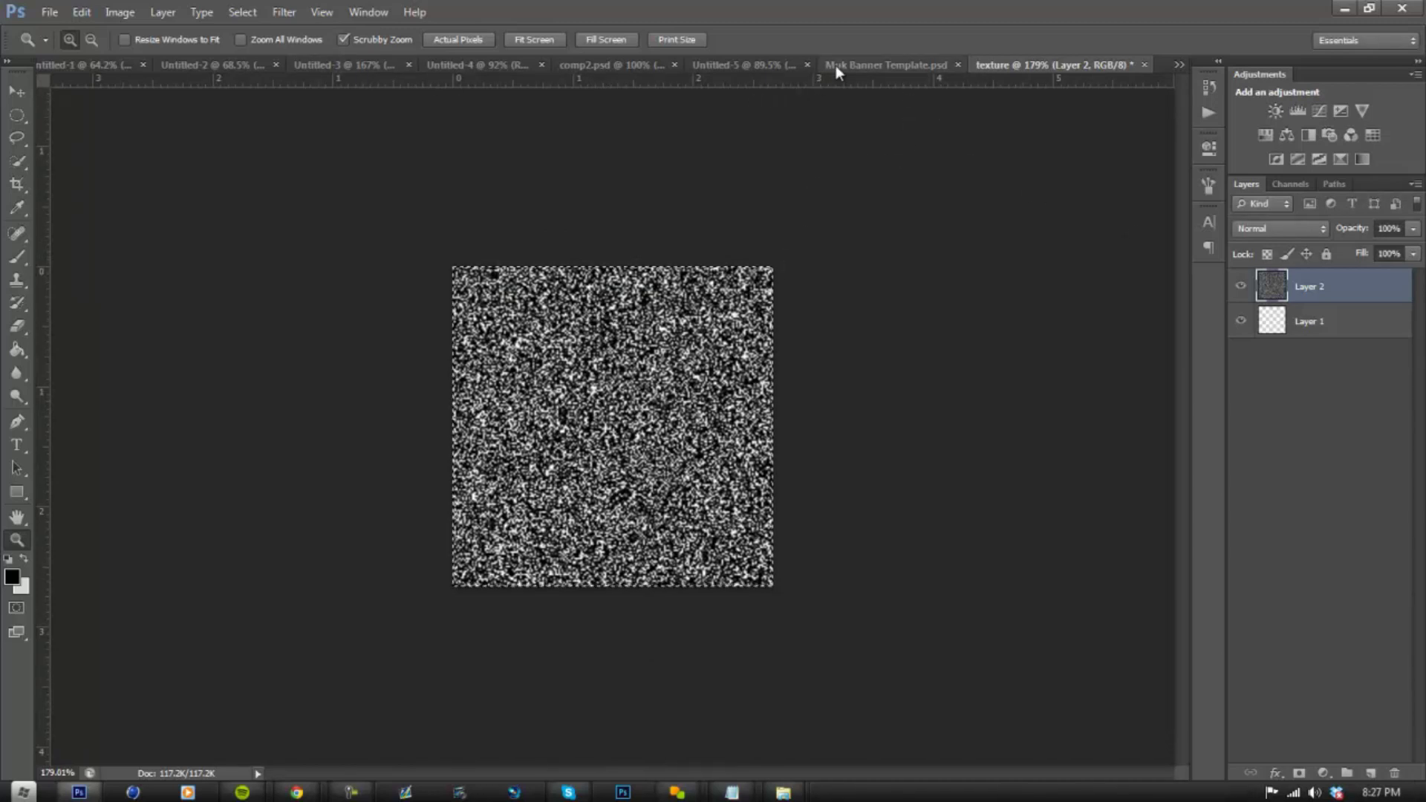
click(874, 66)
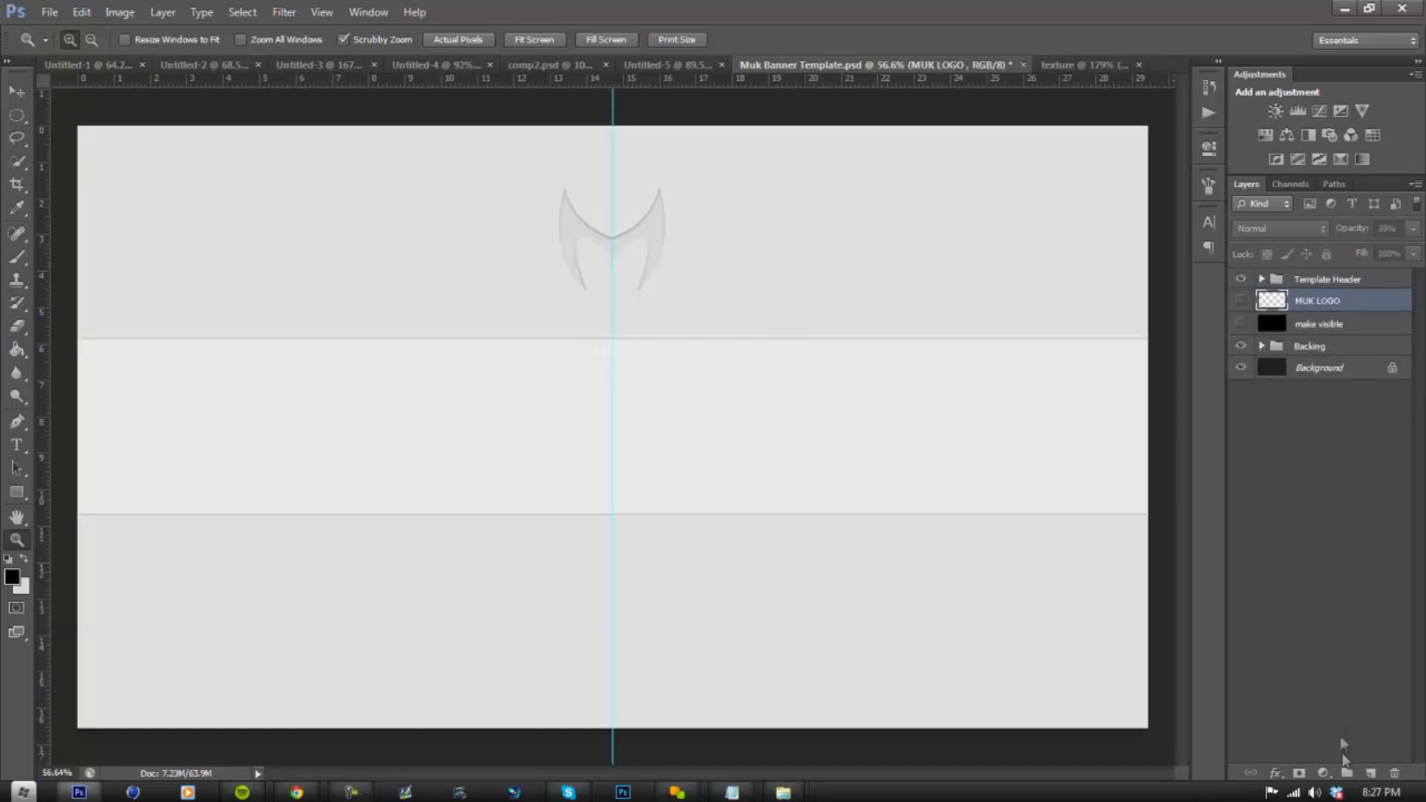
click(1371, 773)
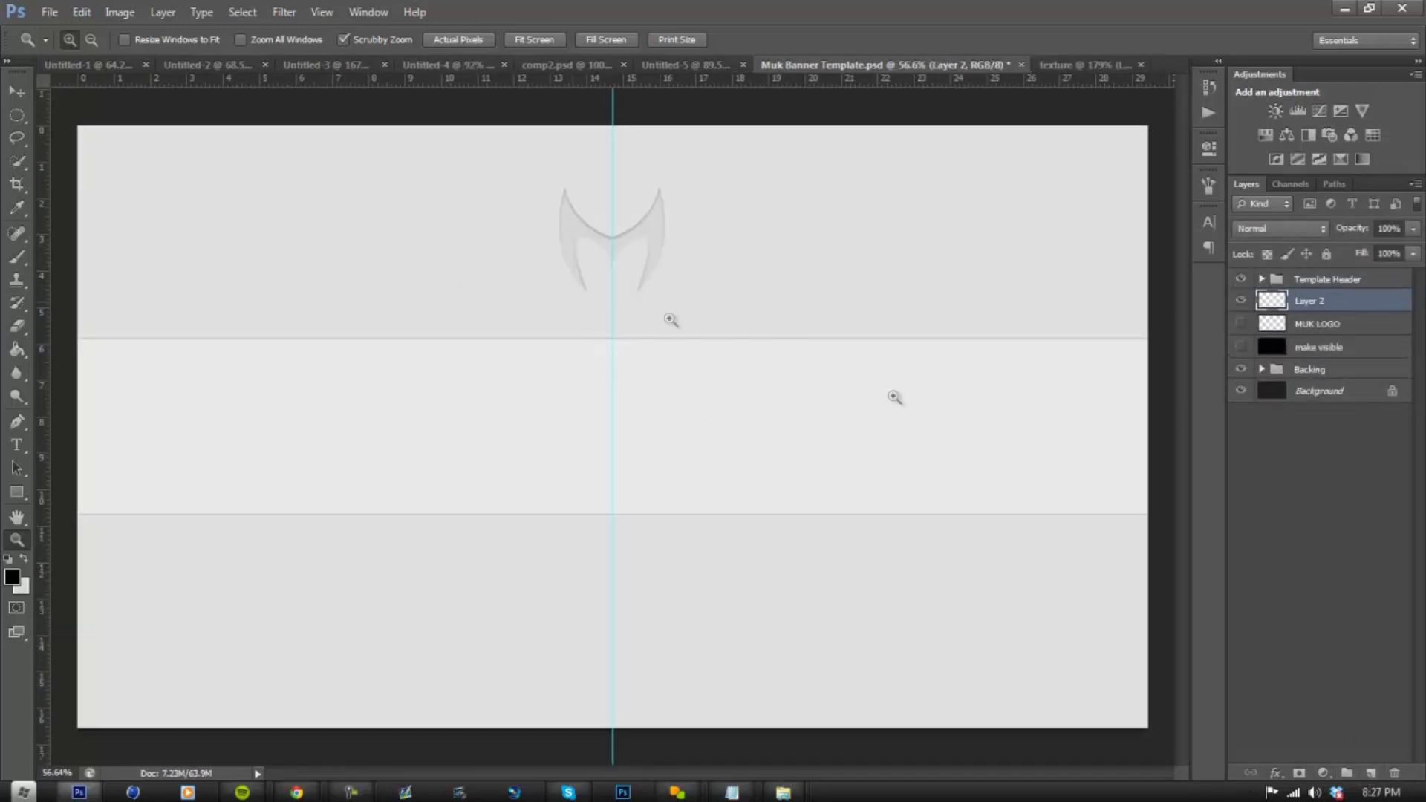
- Set the foreground colour to hex 151515
click(14, 578)
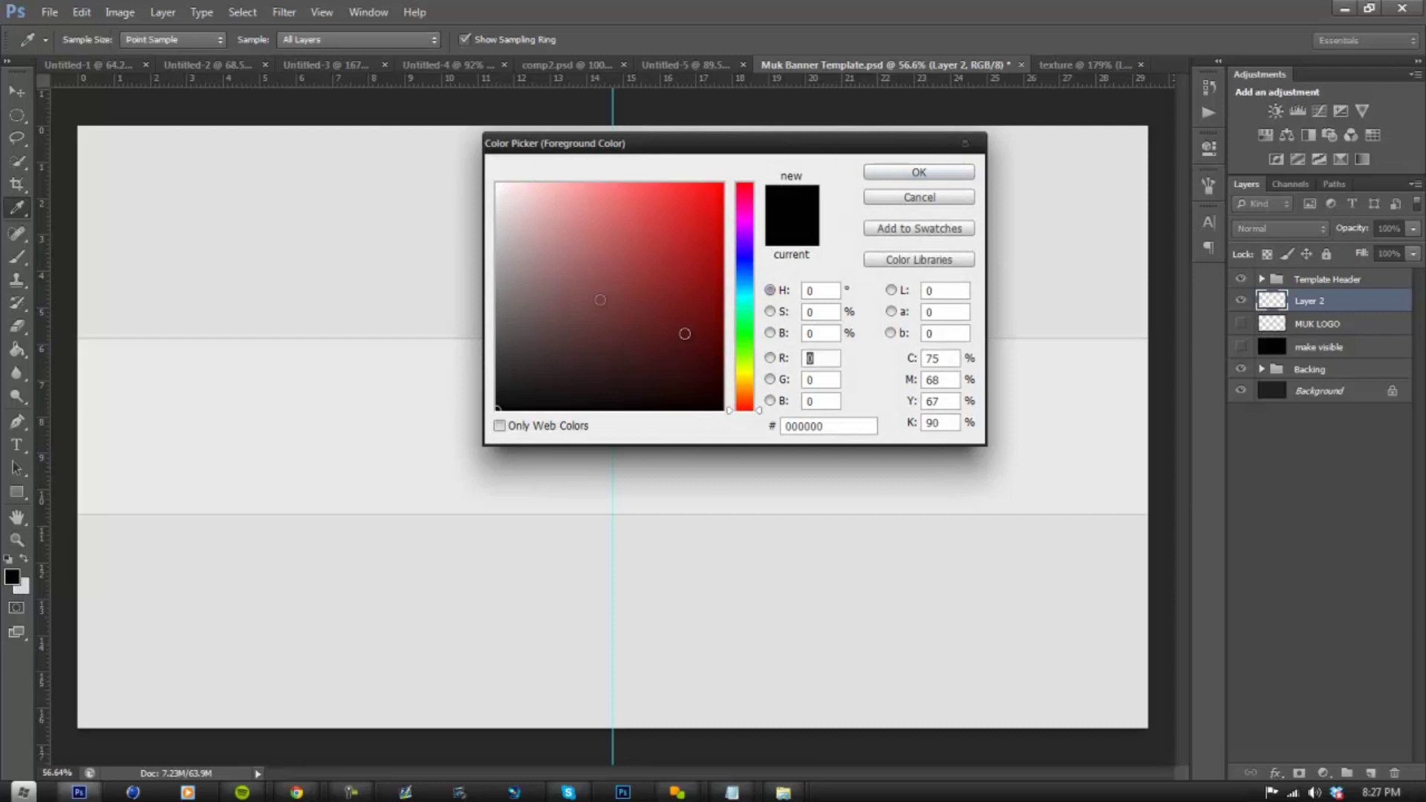
drag(695, 153, 711, 140)
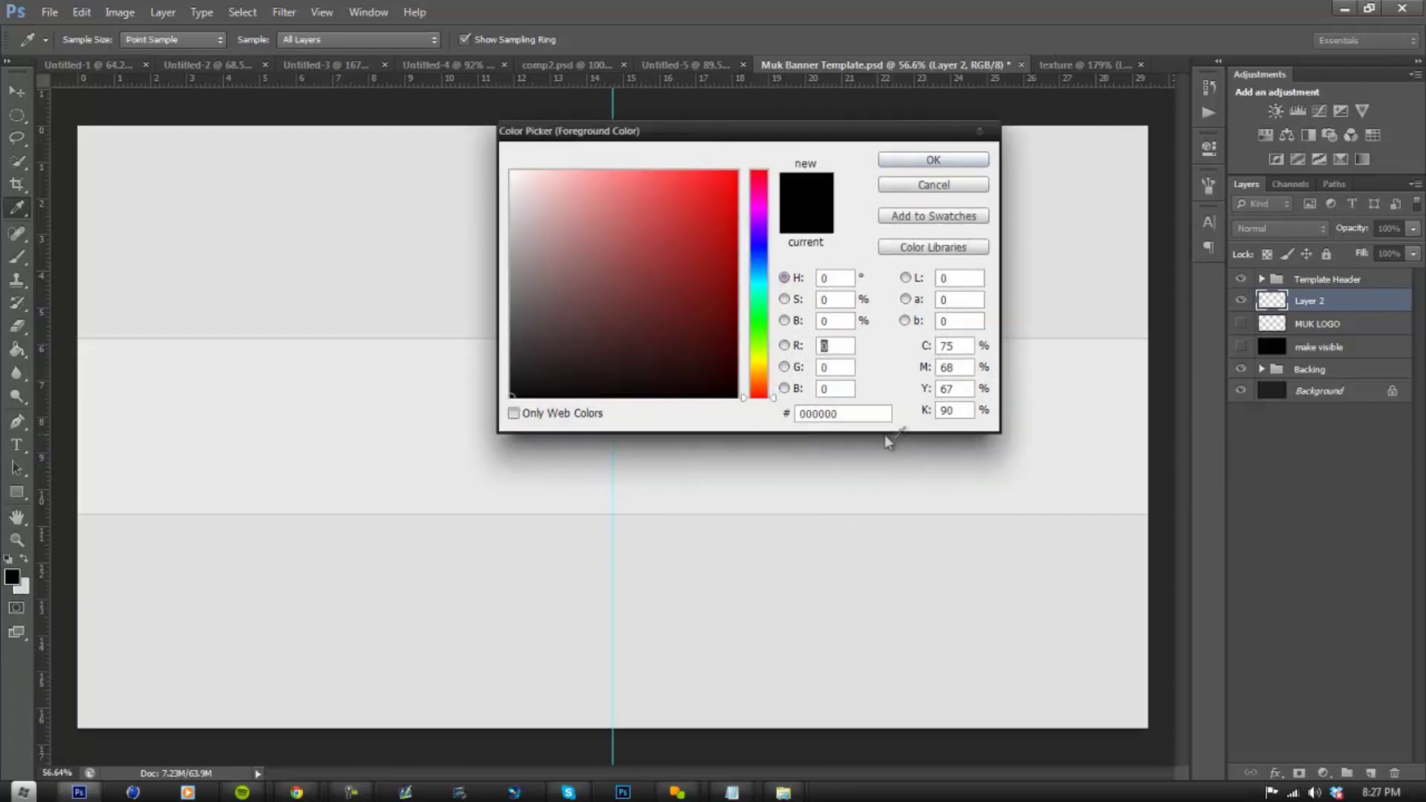
key(Tab)
key(Tab)
key(Tab)
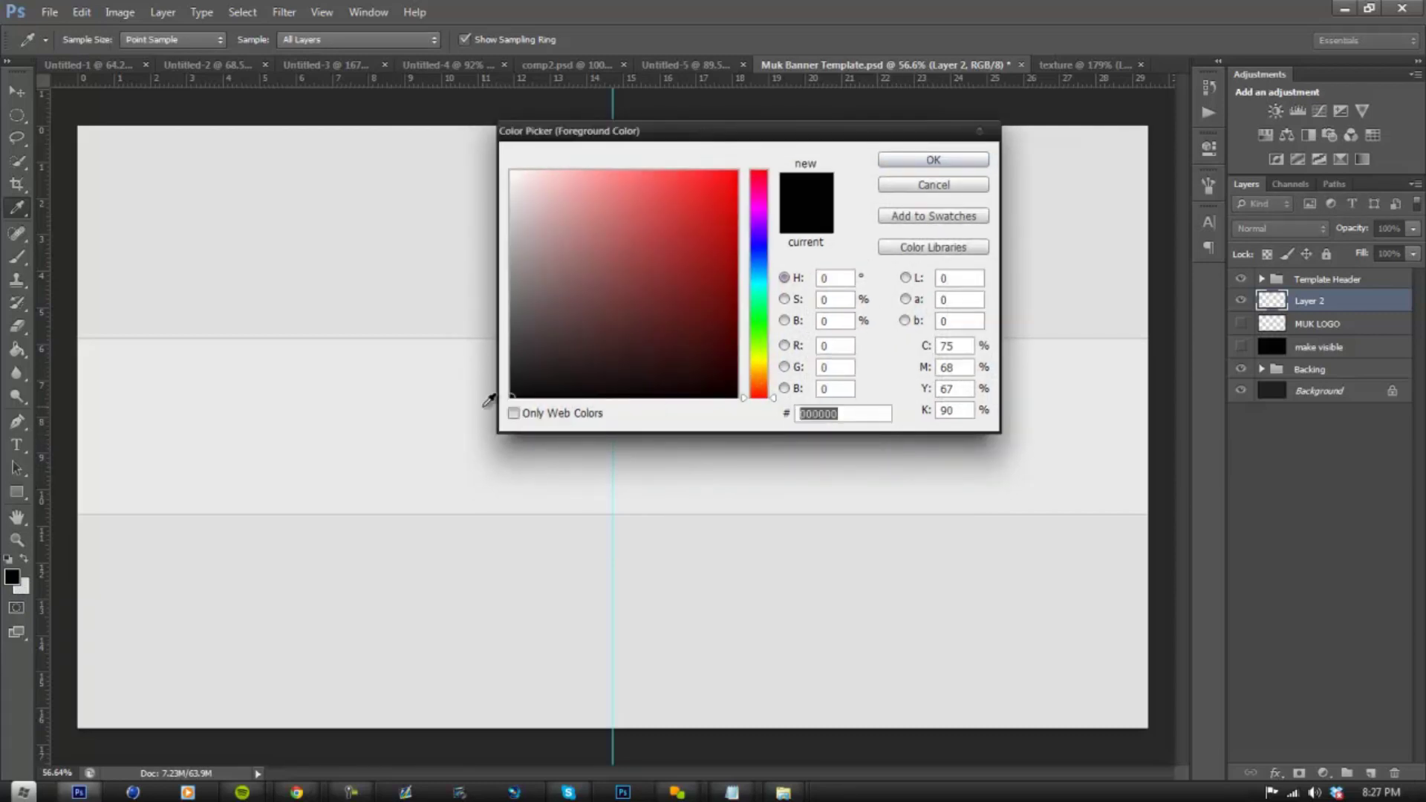
key(BackSpace)
text(15)
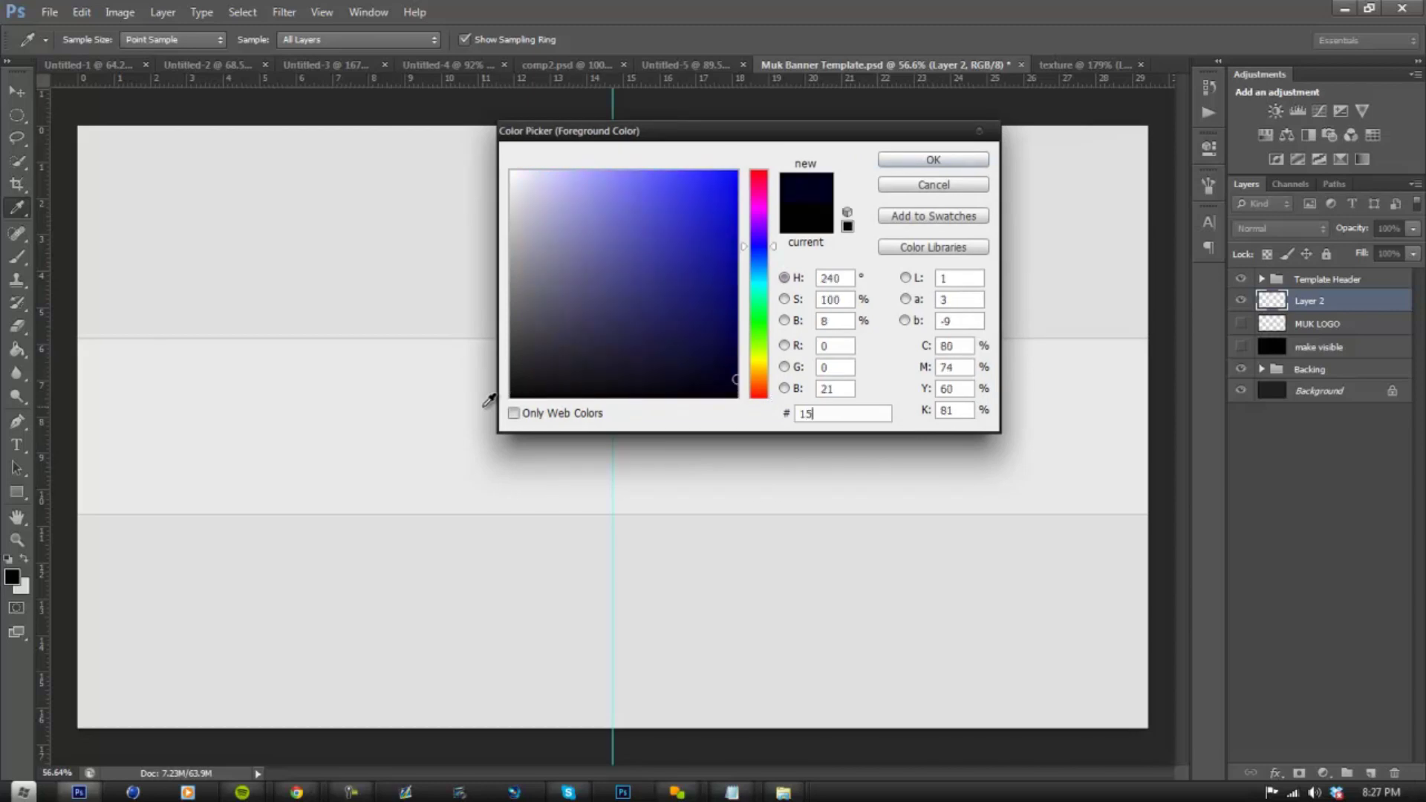
text(1515)
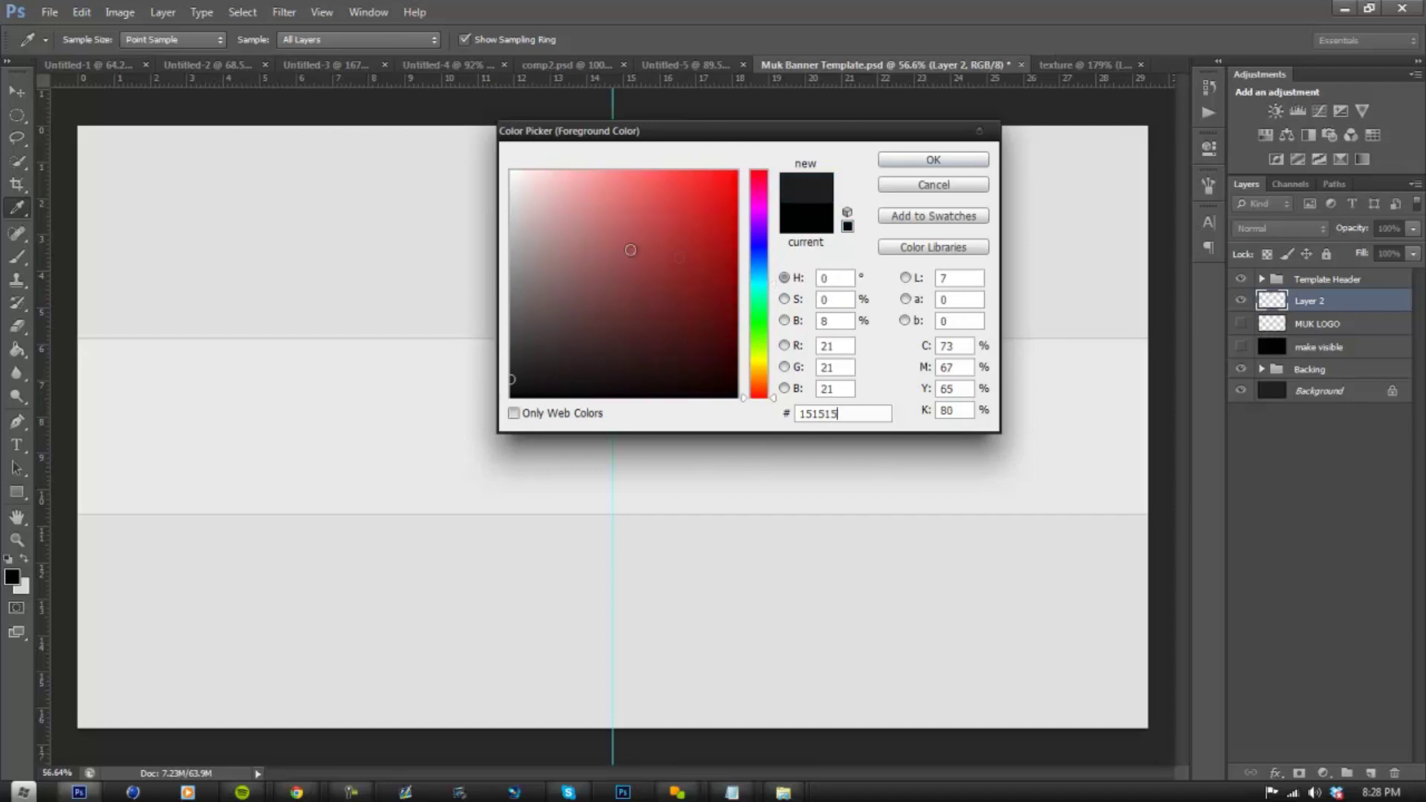
drag(897, 141, 822, 152)
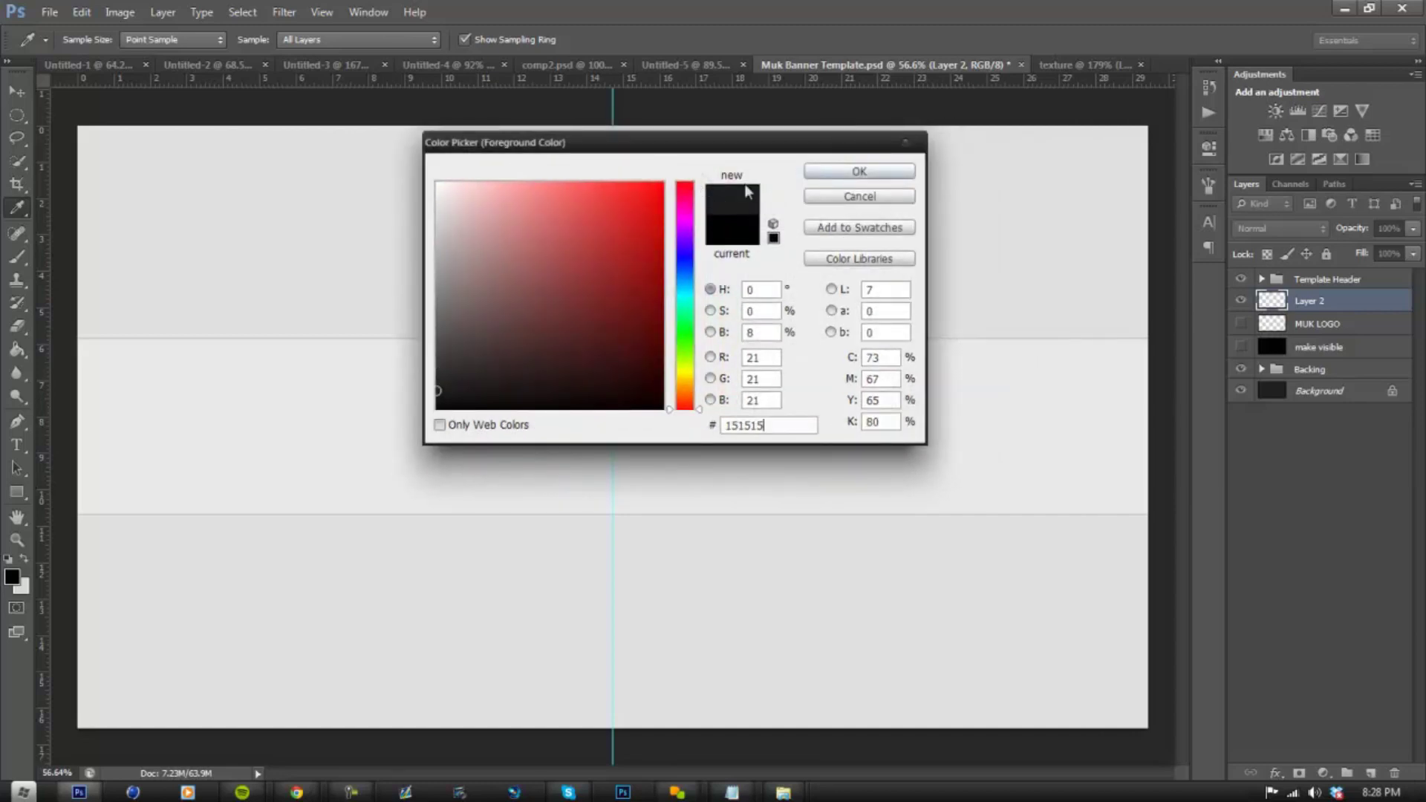
click(824, 173)
key(z)
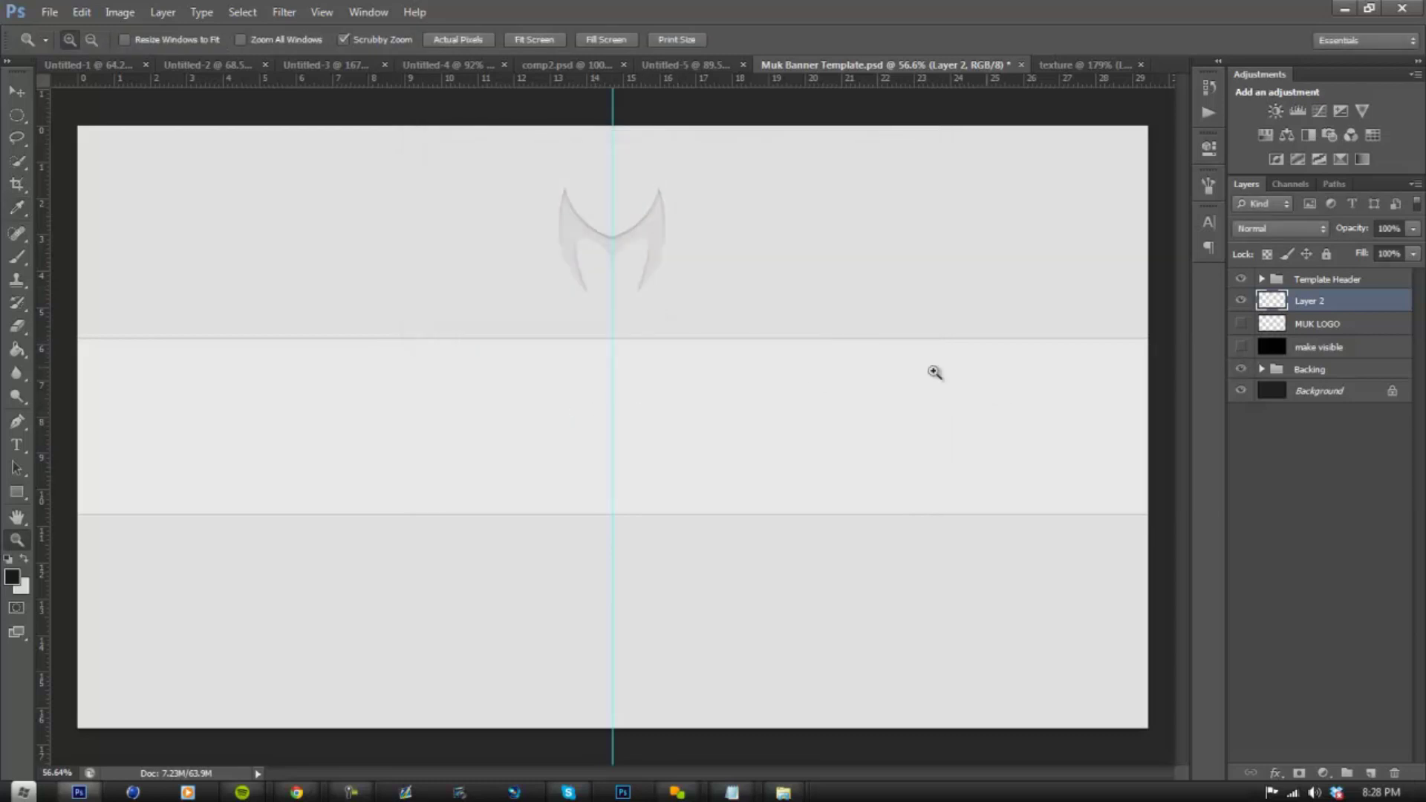
- Fill the banner template's new layer with the dark grey foreground colour using the Paint Bucket
click(16, 350)
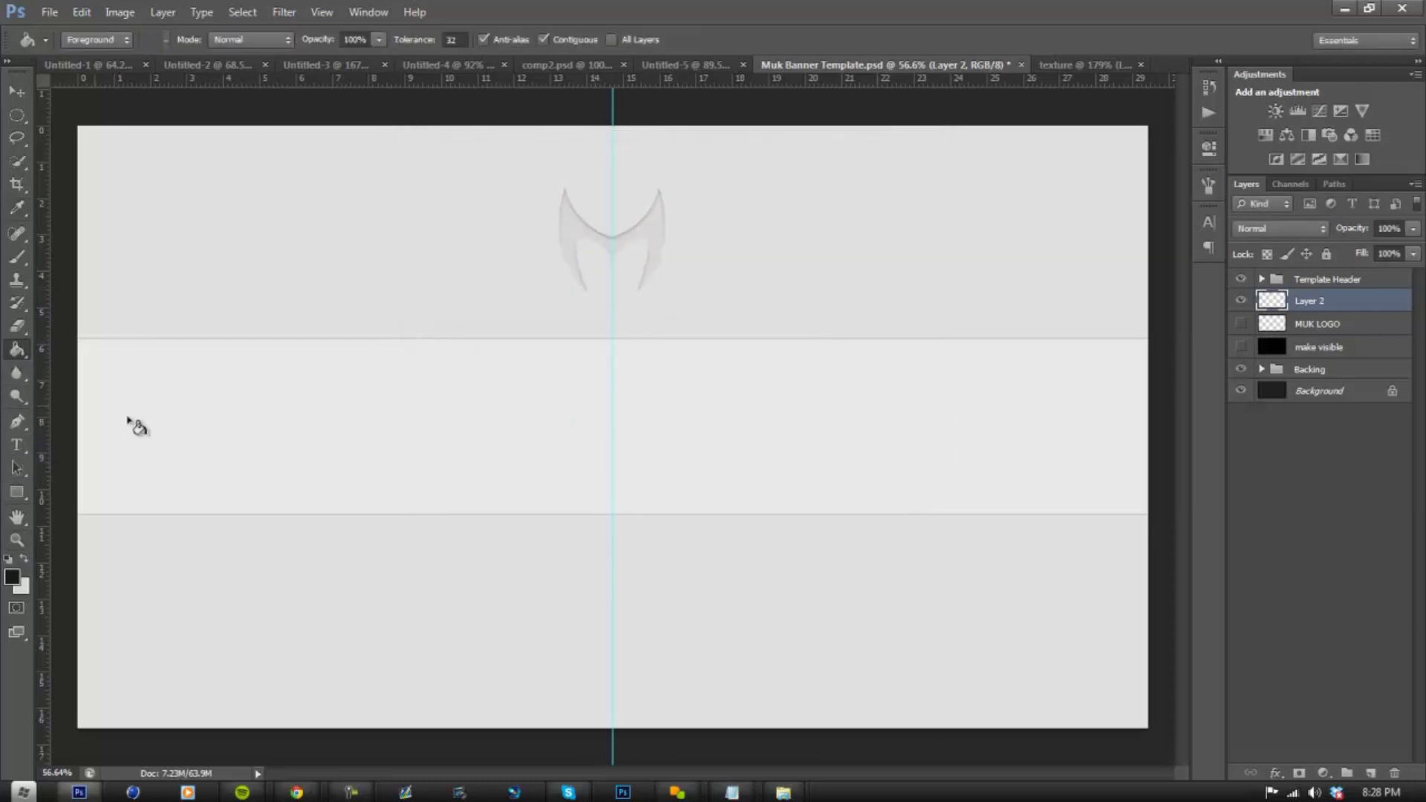
click(479, 451)
click(16, 540)
drag(490, 446, 592, 424)
right_click(592, 423)
click(635, 453)
mouse_move(700, 471)
mouse_down()
mouse_move(617, 503)
mouse_move(703, 444)
mouse_up()
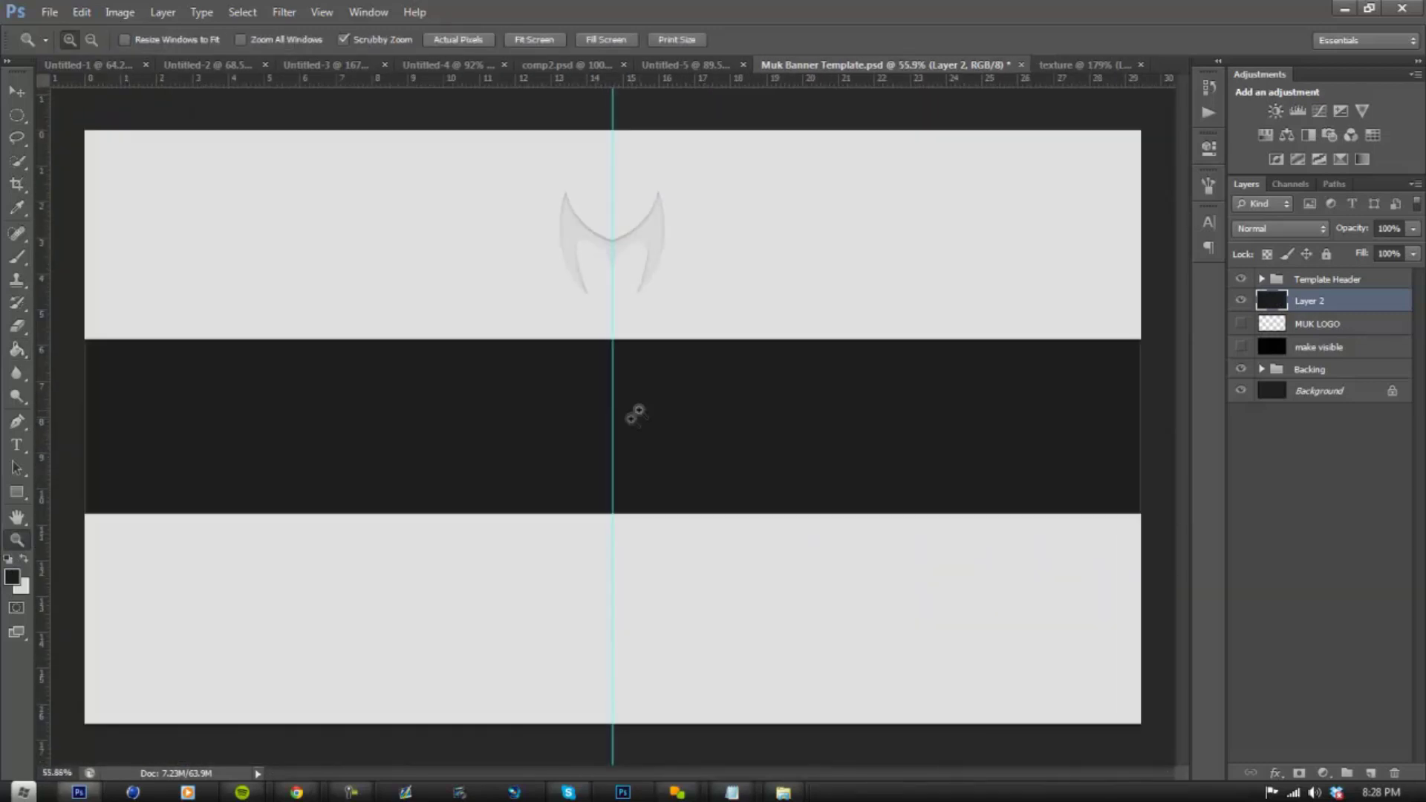
drag(597, 416, 1022, 379)
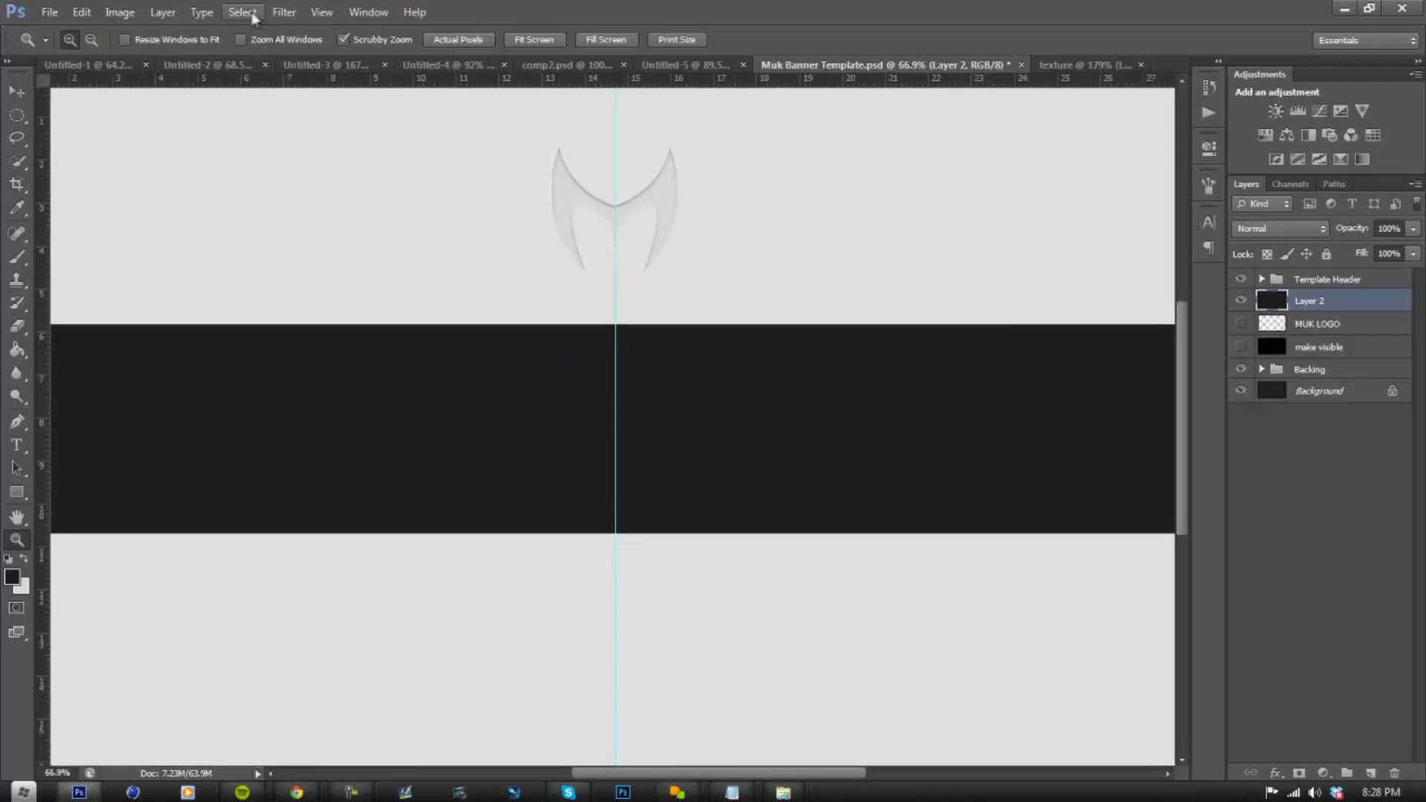
- Create a new pattern fill layer named "texture matte" above the dark filled layer
click(284, 13)
mouse_move(162, 13)
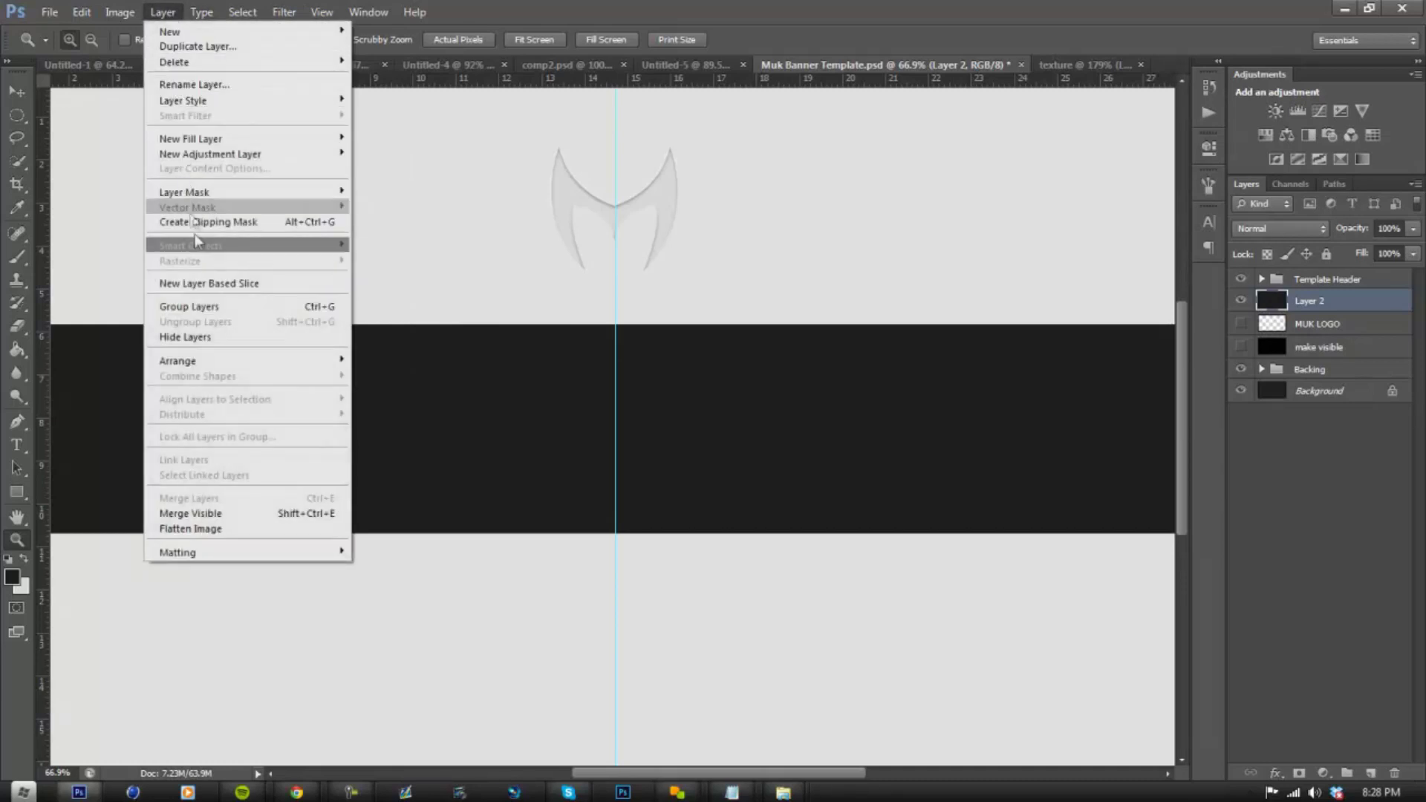
mouse_move(205, 141)
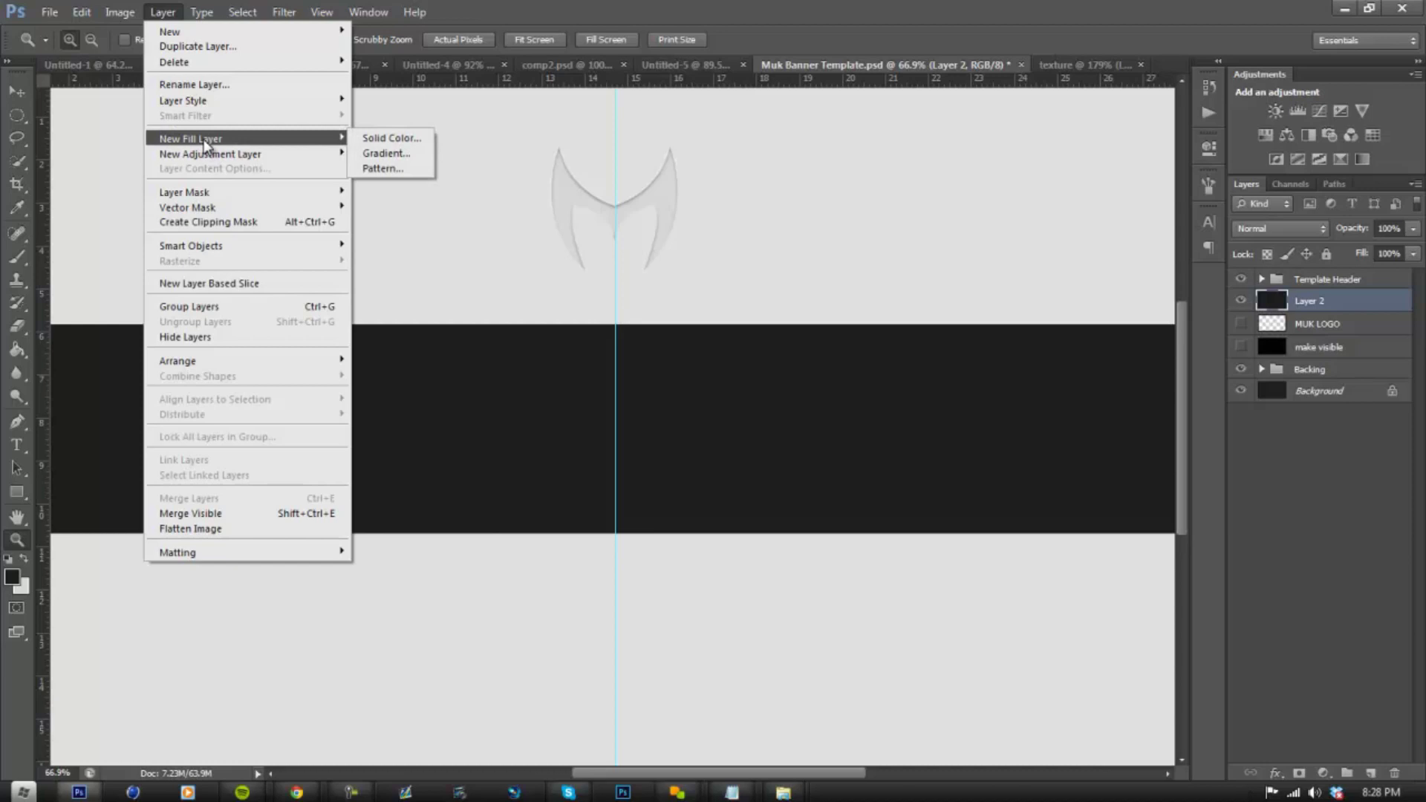
click(380, 170)
drag(639, 226, 568, 223)
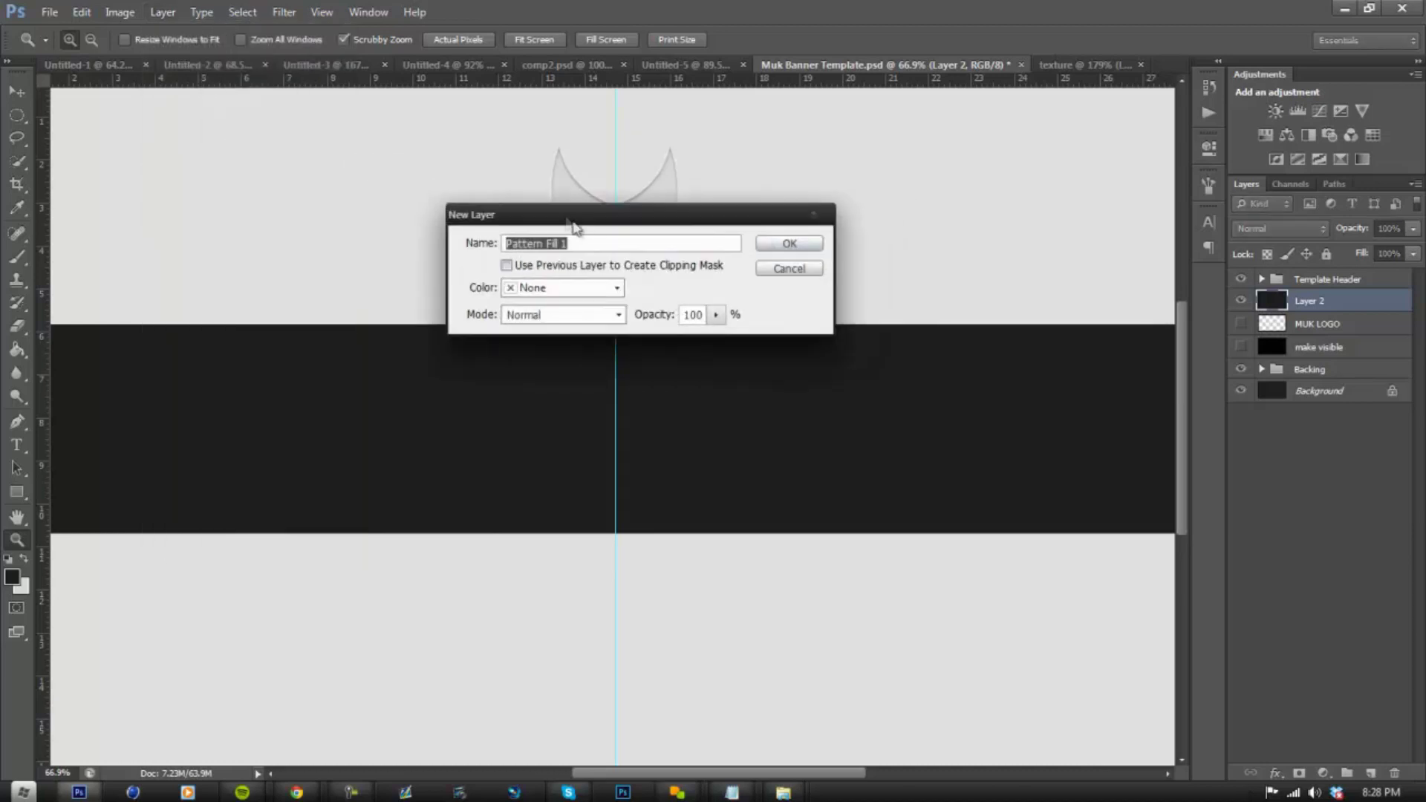
text(texture matte)
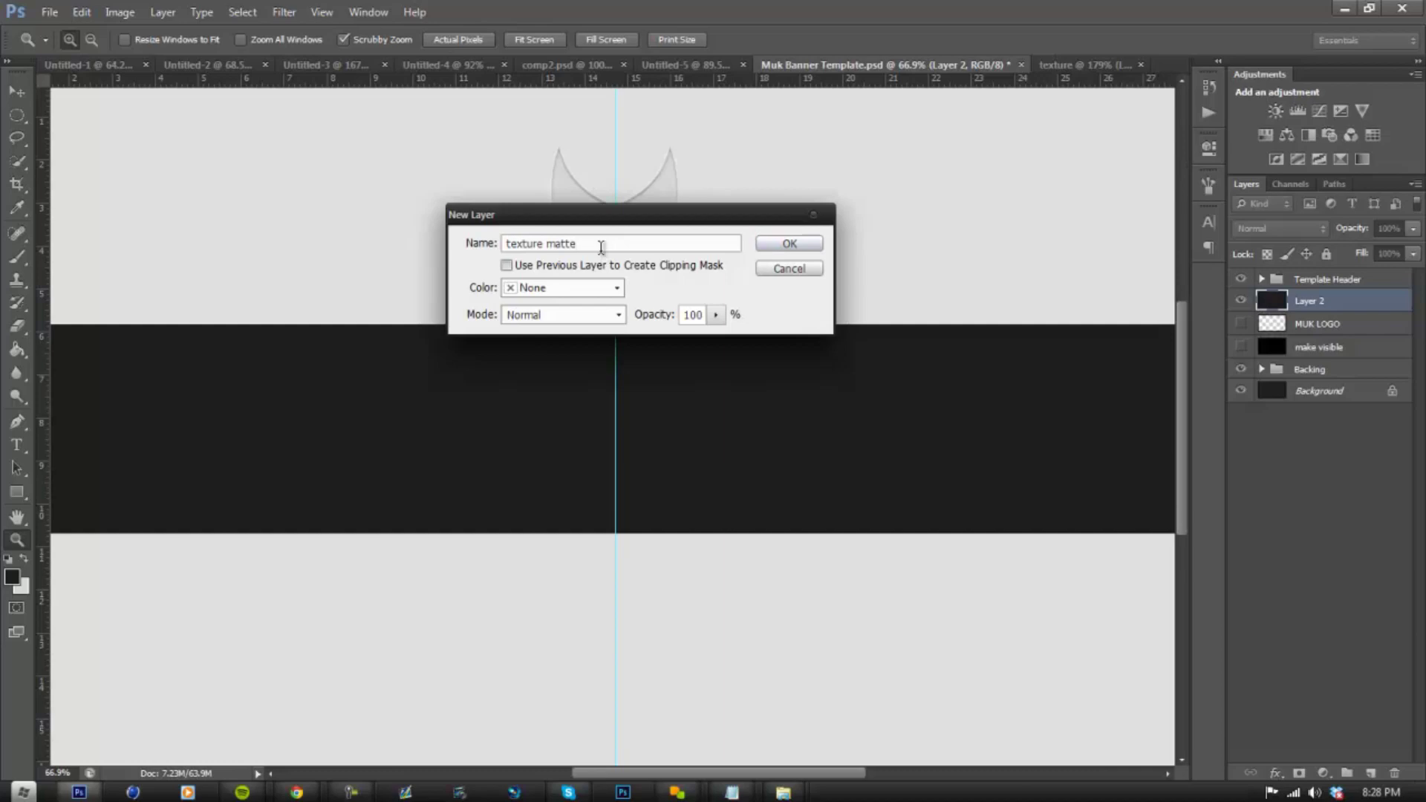
click(773, 245)
- Keep the defined noise pattern for the fill at 100% scale, linked with the layer, and accept it
drag(608, 216, 796, 262)
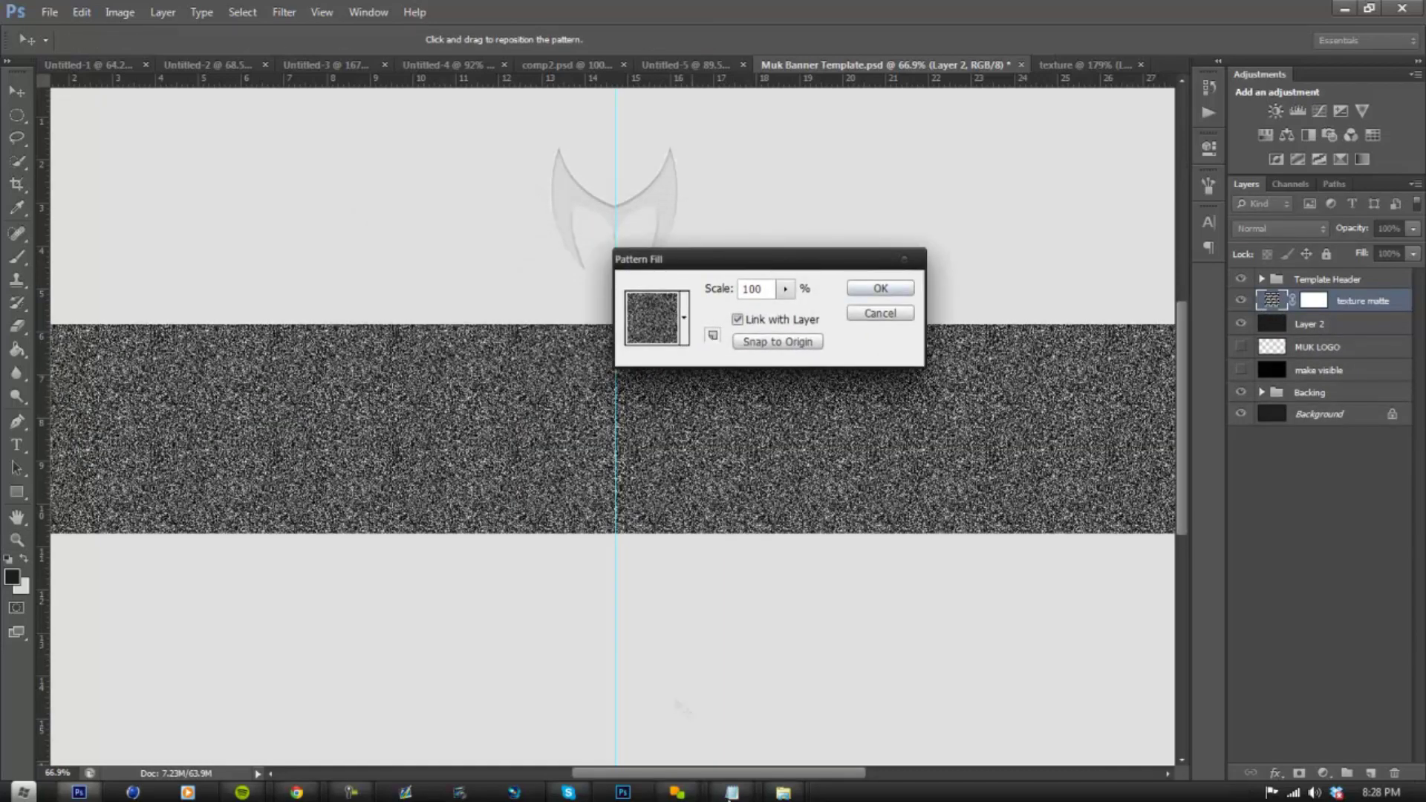
scroll(505, 738, left, 5)
scroll(823, 737, right, 6)
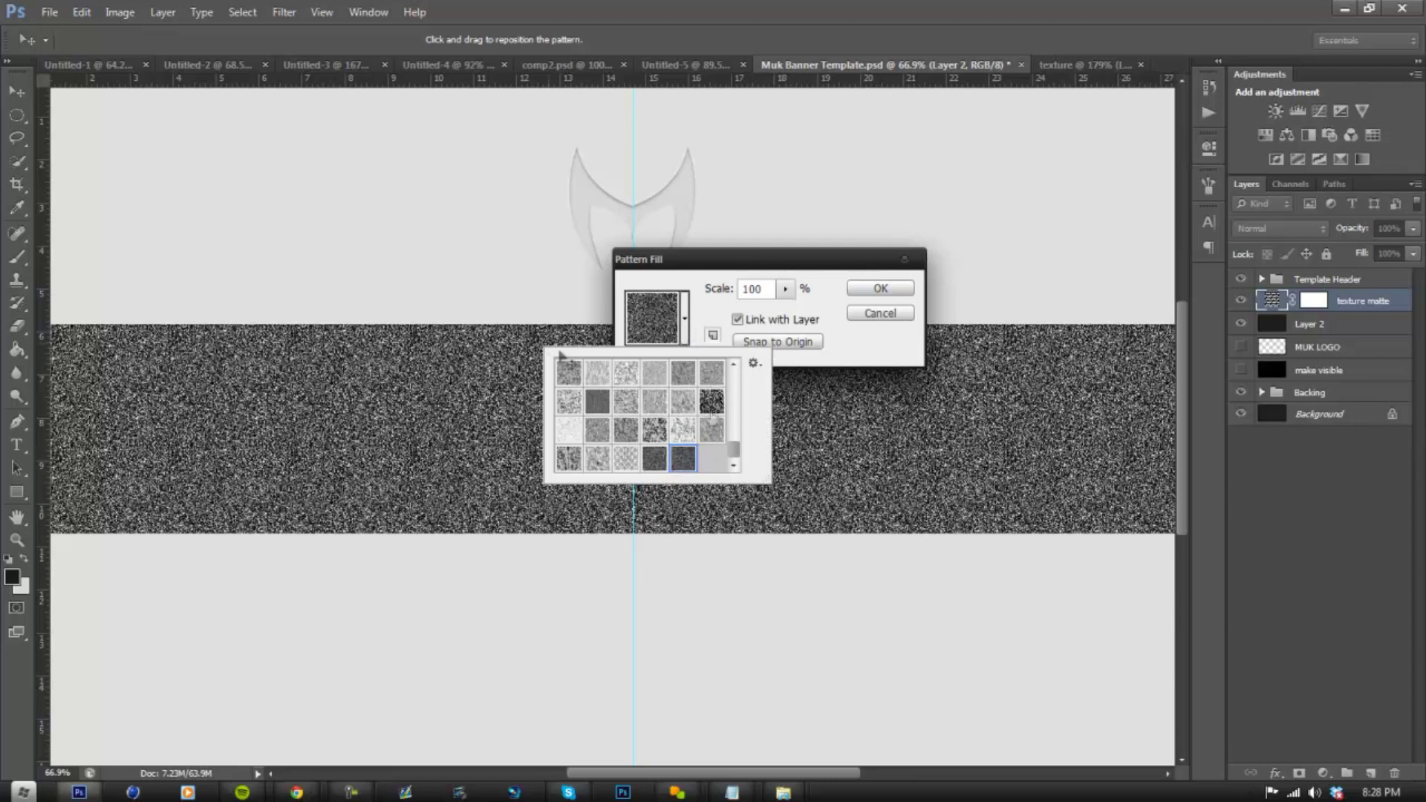
click(828, 329)
drag(780, 259, 740, 260)
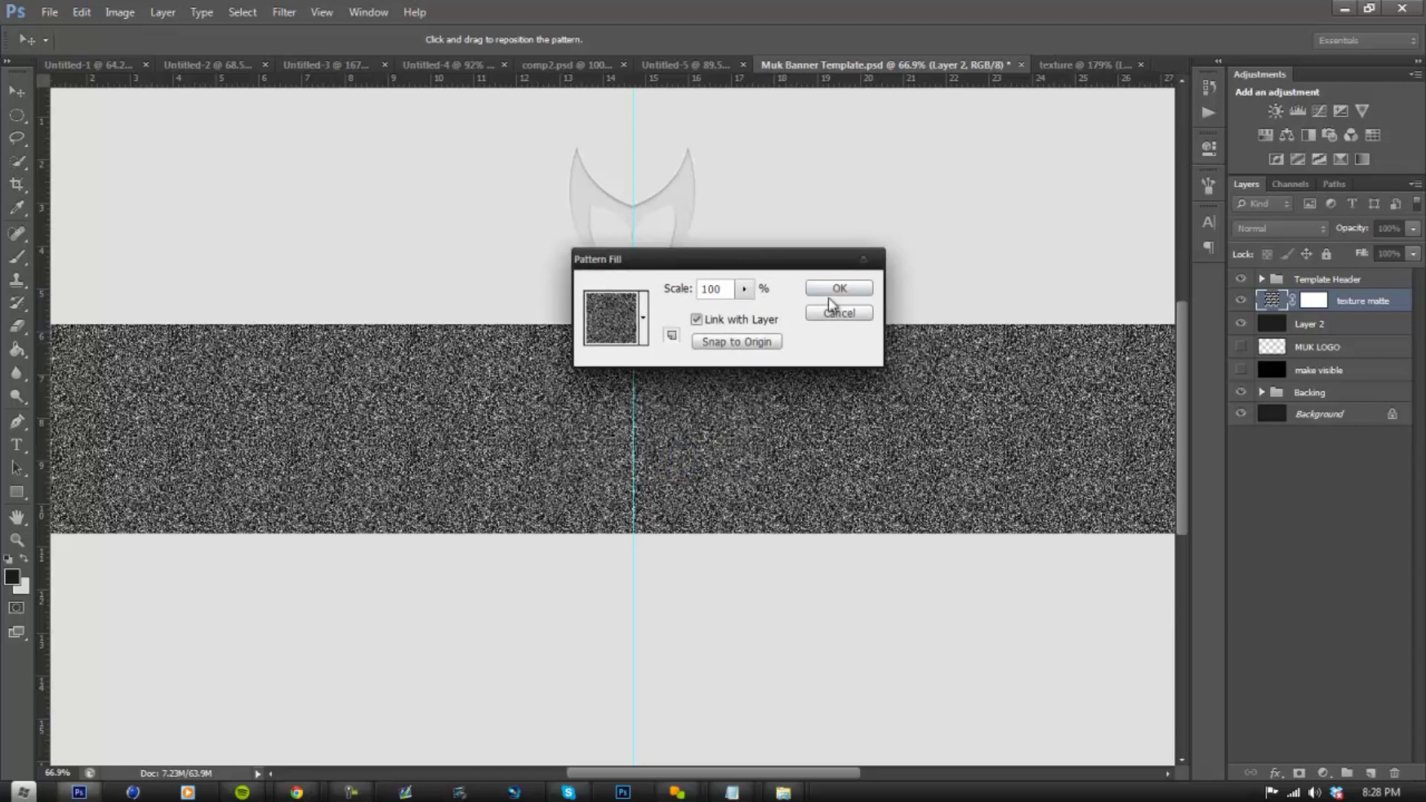
click(838, 290)
- Set the opacity of the texture matte layer to 3%
key(z)
scroll(589, 446, down, 5)
scroll(423, 398, up, 4)
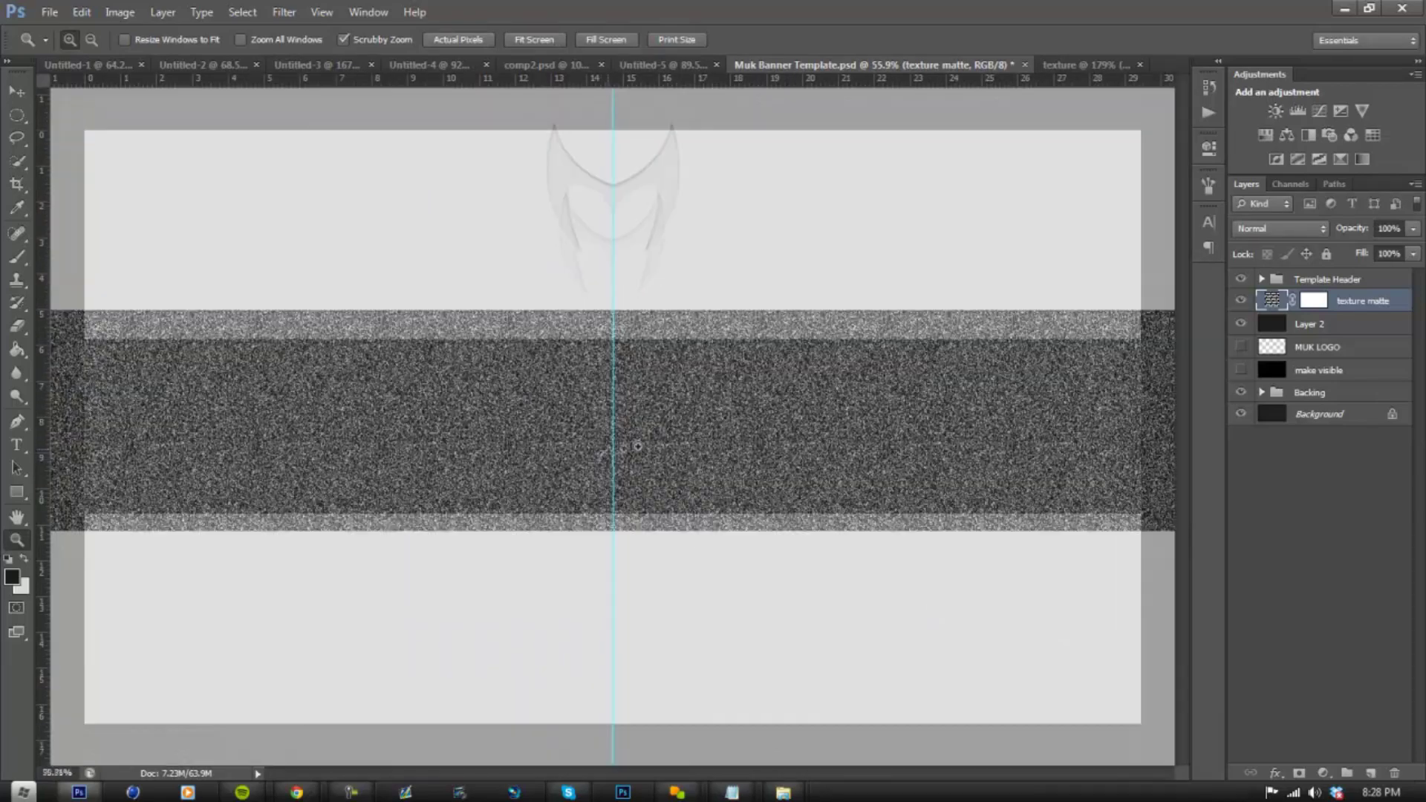
scroll(624, 460, up, 3)
right_click(659, 446)
click(694, 480)
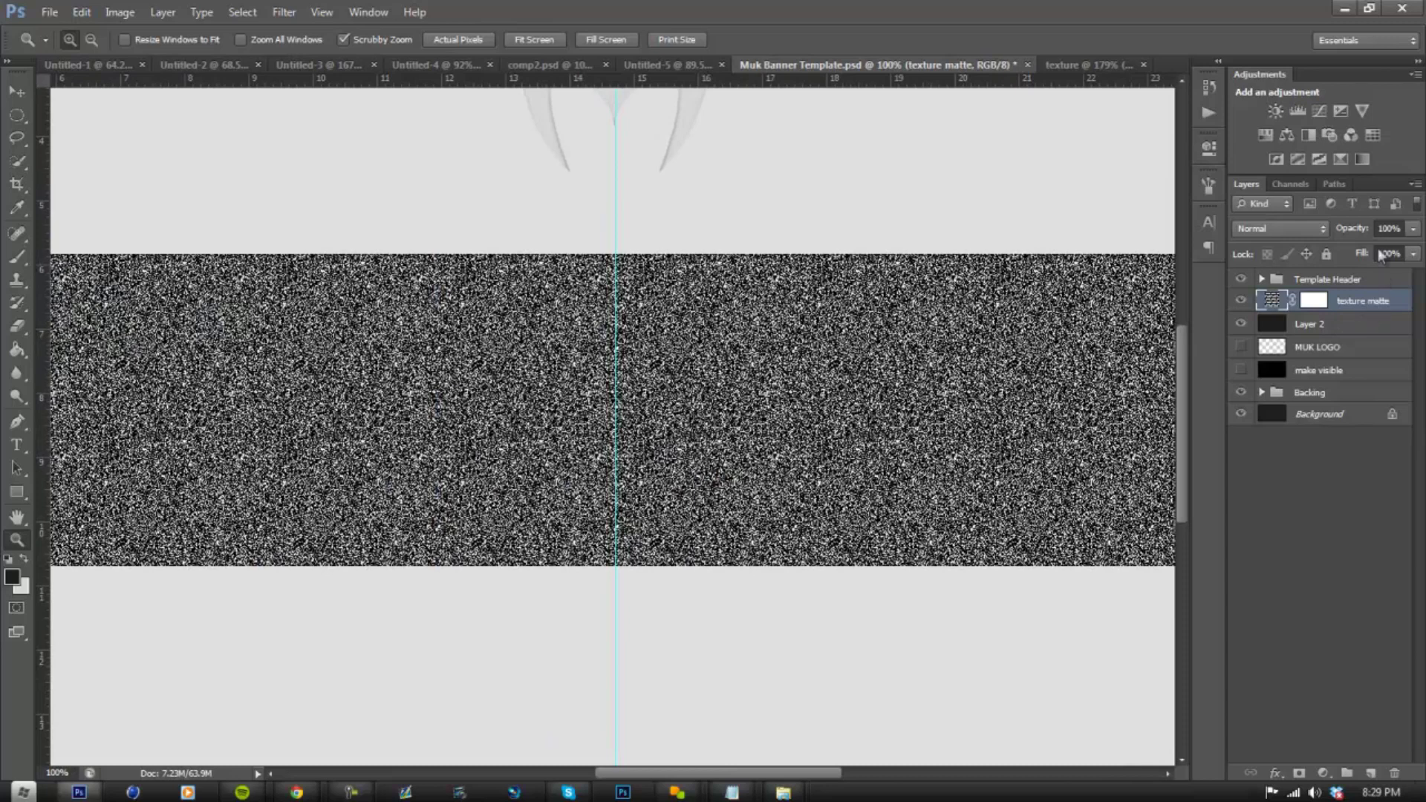
click(1377, 229)
text(0)
right_click(754, 527)
click(773, 563)
scroll(762, 561, up, 1)
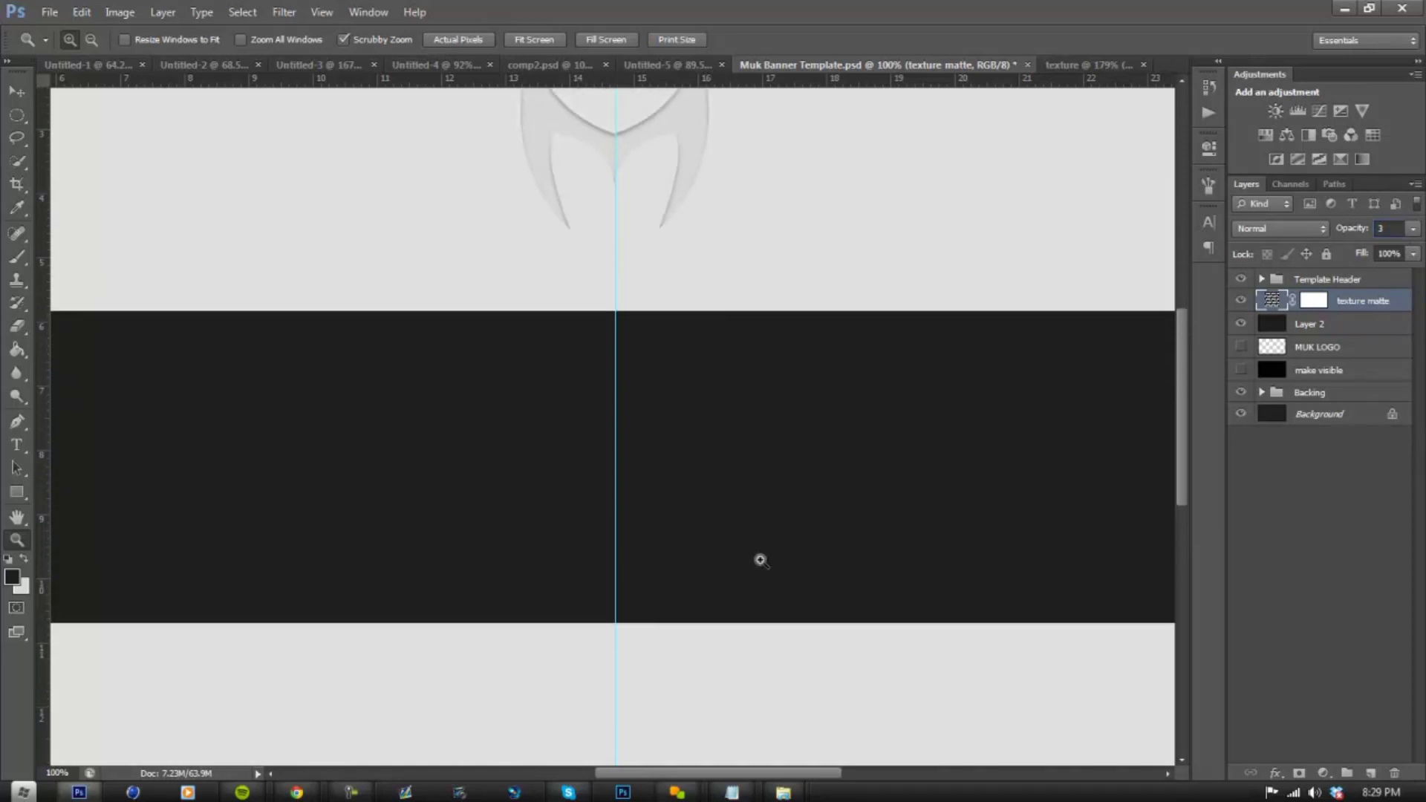
key(Return)
- Add a new empty layer directly above the texture matte layer
click(1370, 773)
drag(694, 510, 629, 460)
right_click(630, 460)
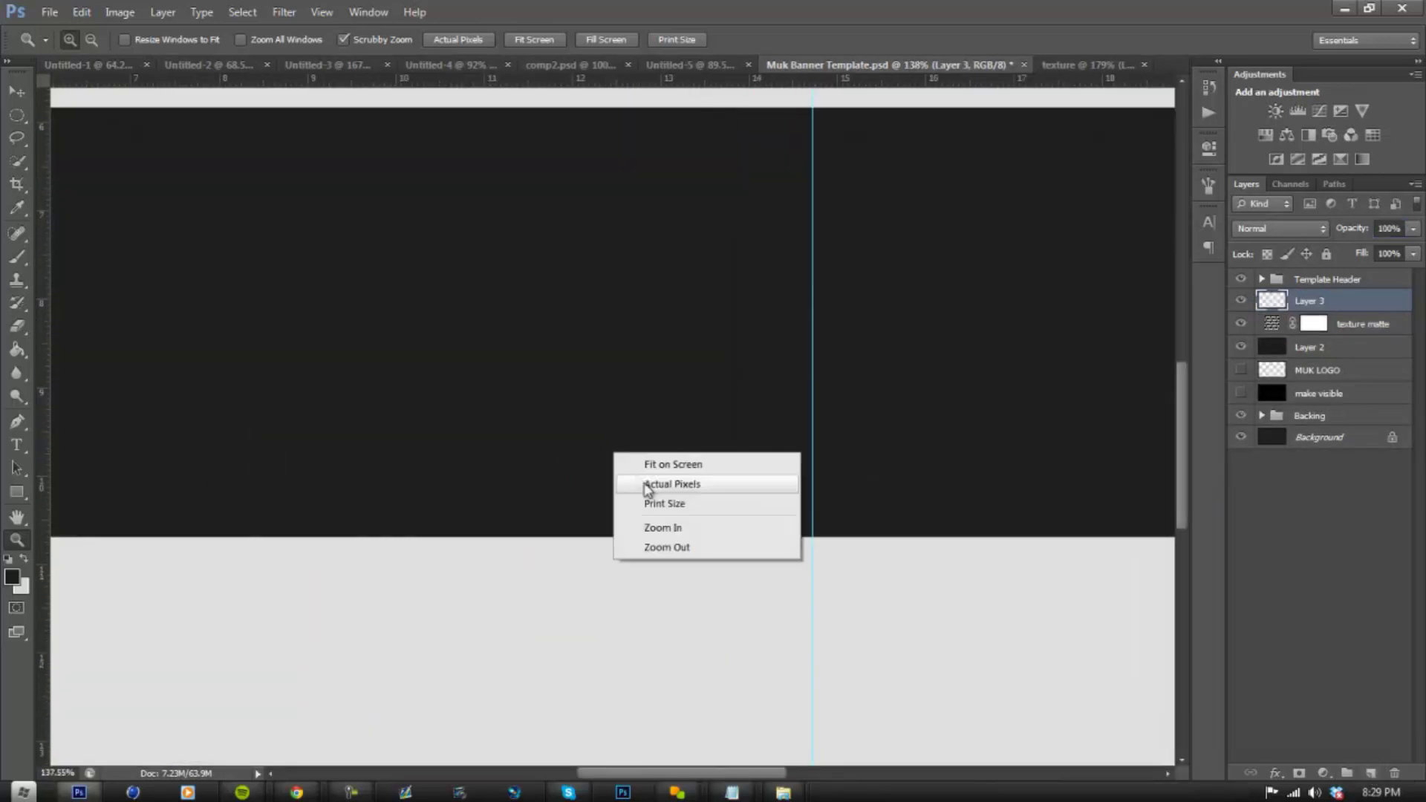
click(643, 481)
drag(749, 768, 756, 712)
scroll(756, 712, right, 4)
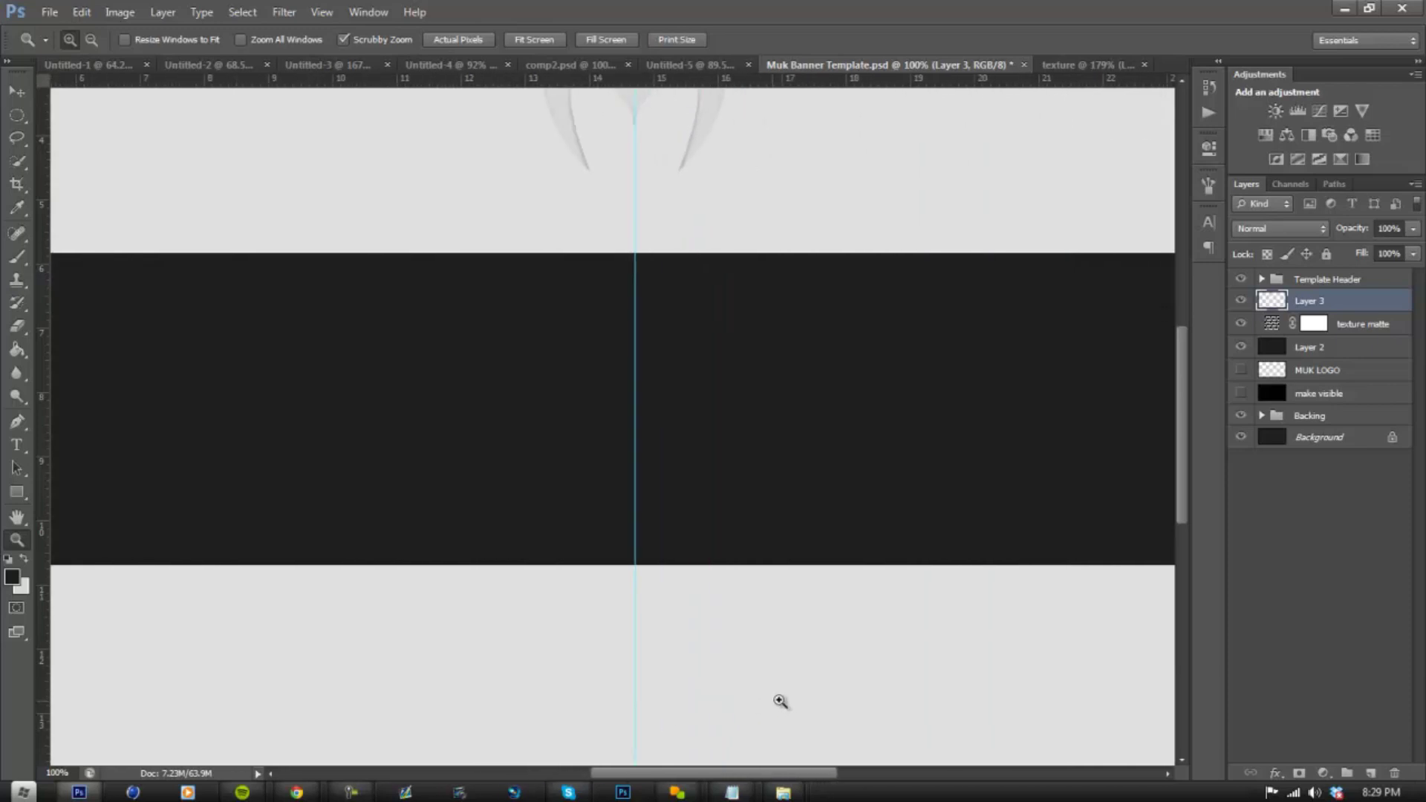
- Start a horizontal text in the dark band near the vertical guide and enter "TUTURIAL" in capitals
click(16, 445)
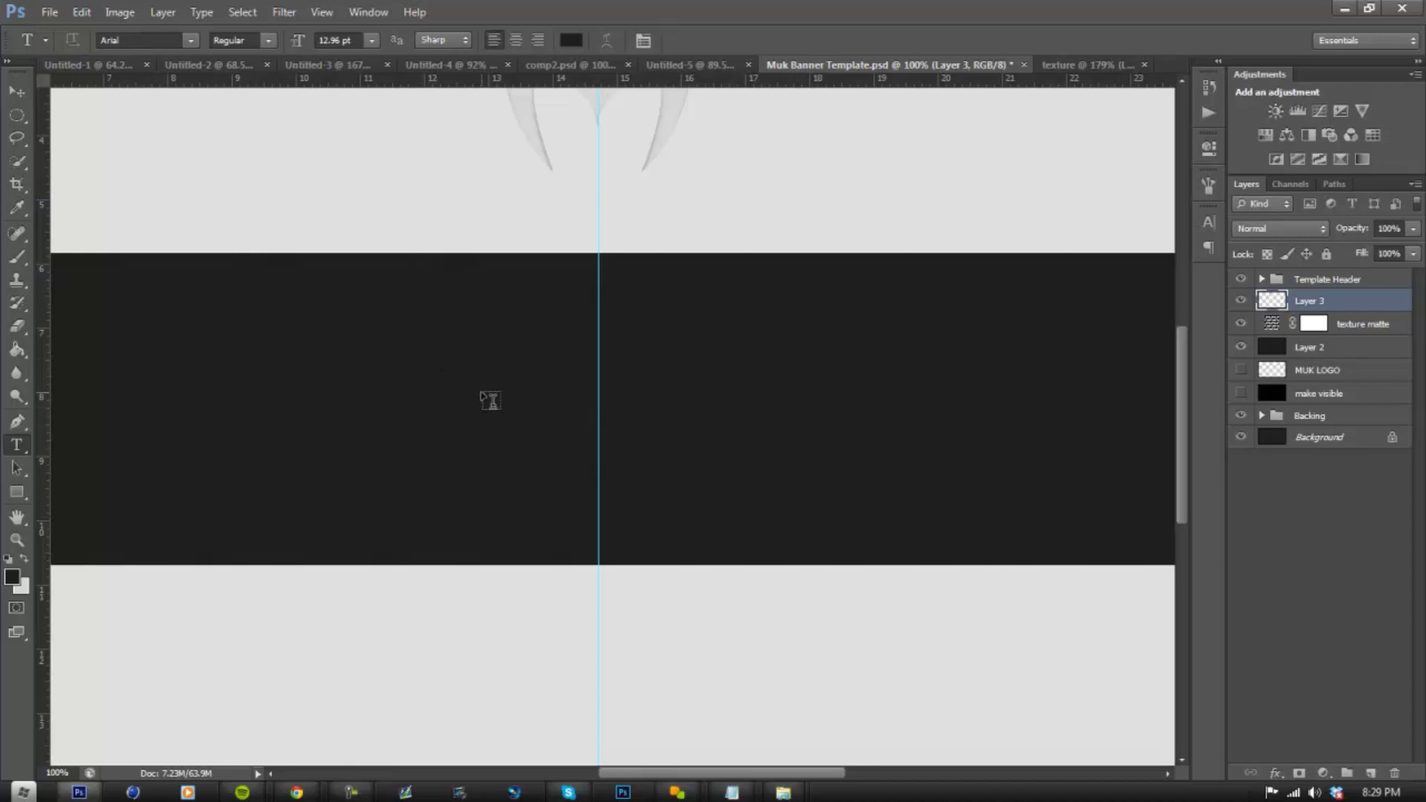
click(474, 382)
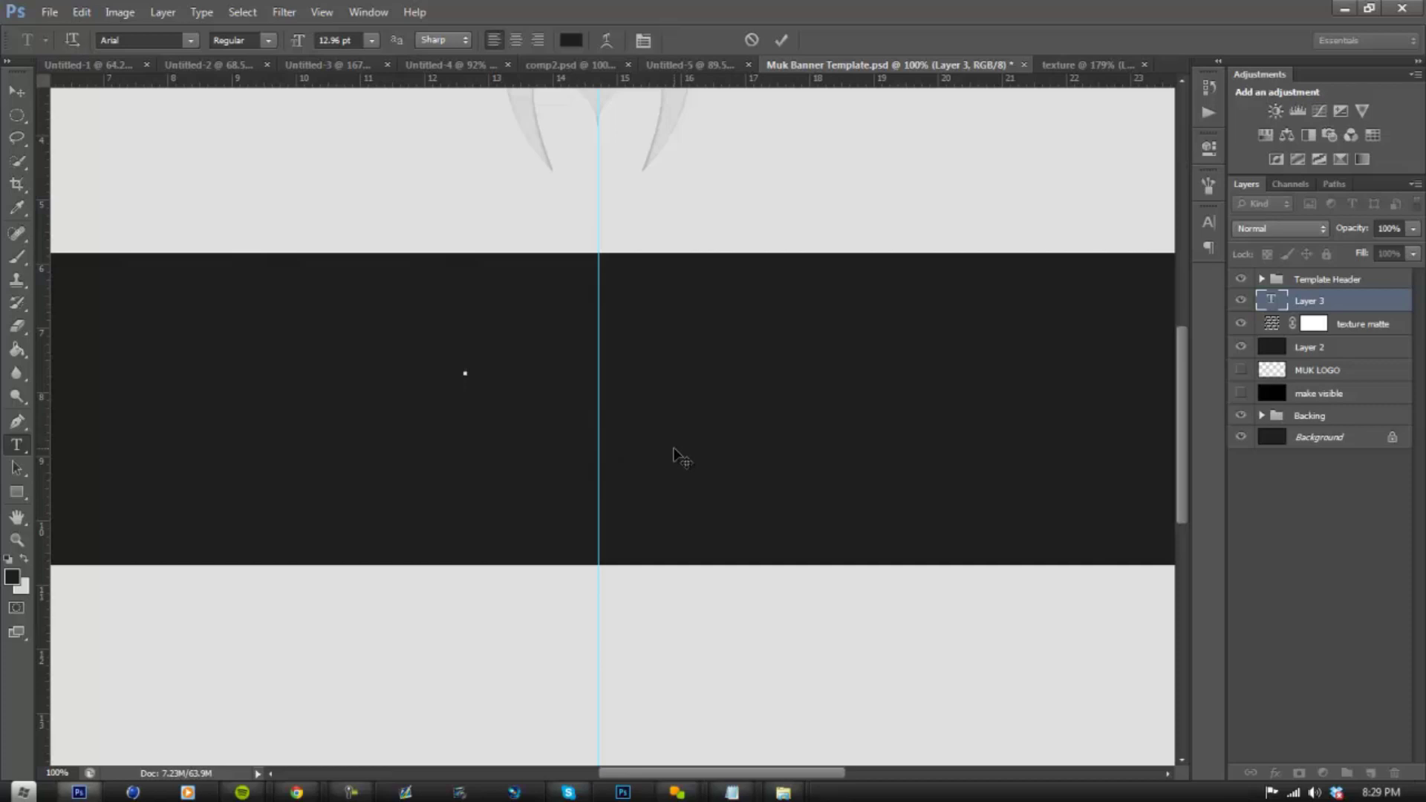
key(Caps_Lock)
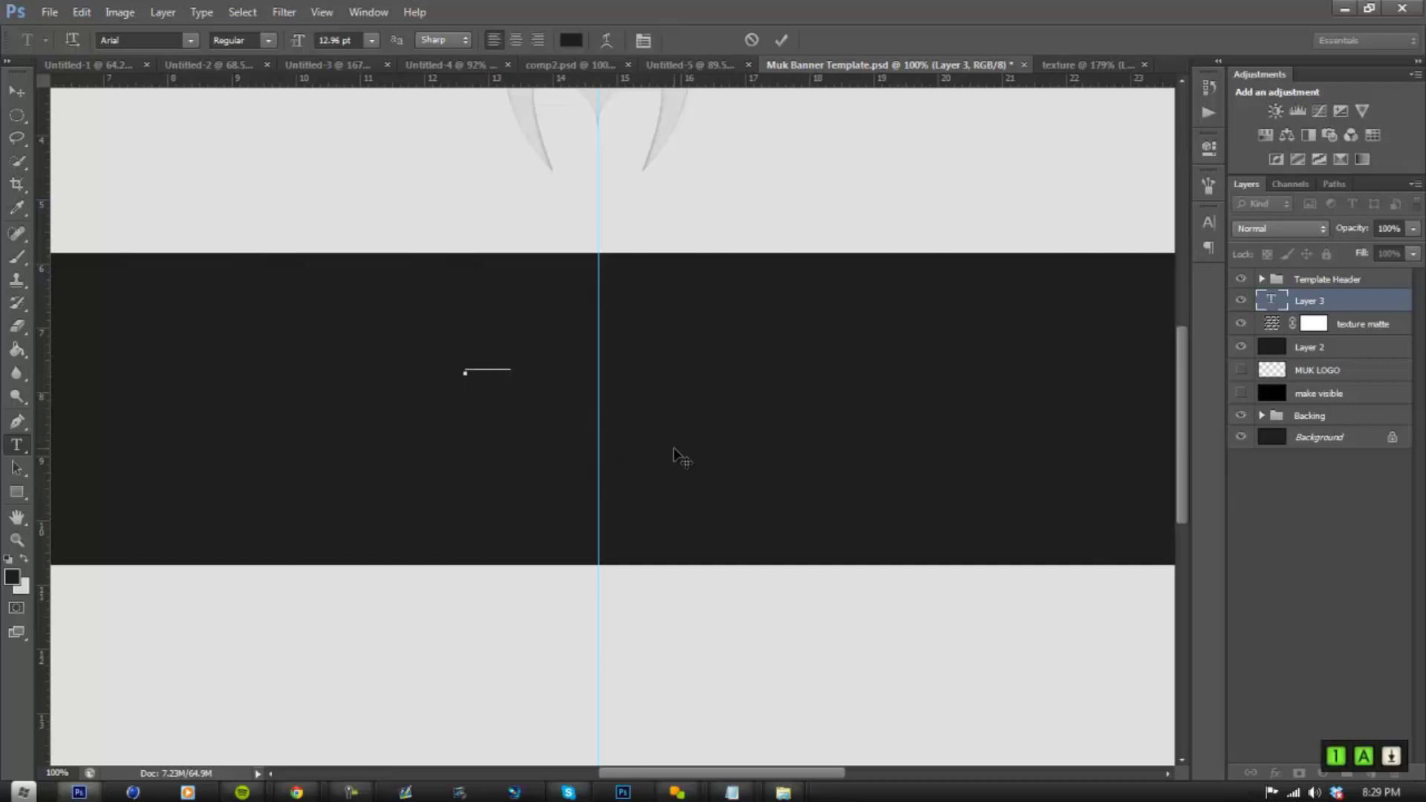
- Select all of the TUTURIAL text and enlarge its font size to 72 pt
key(ctrl+a)
click(371, 41)
click(359, 264)
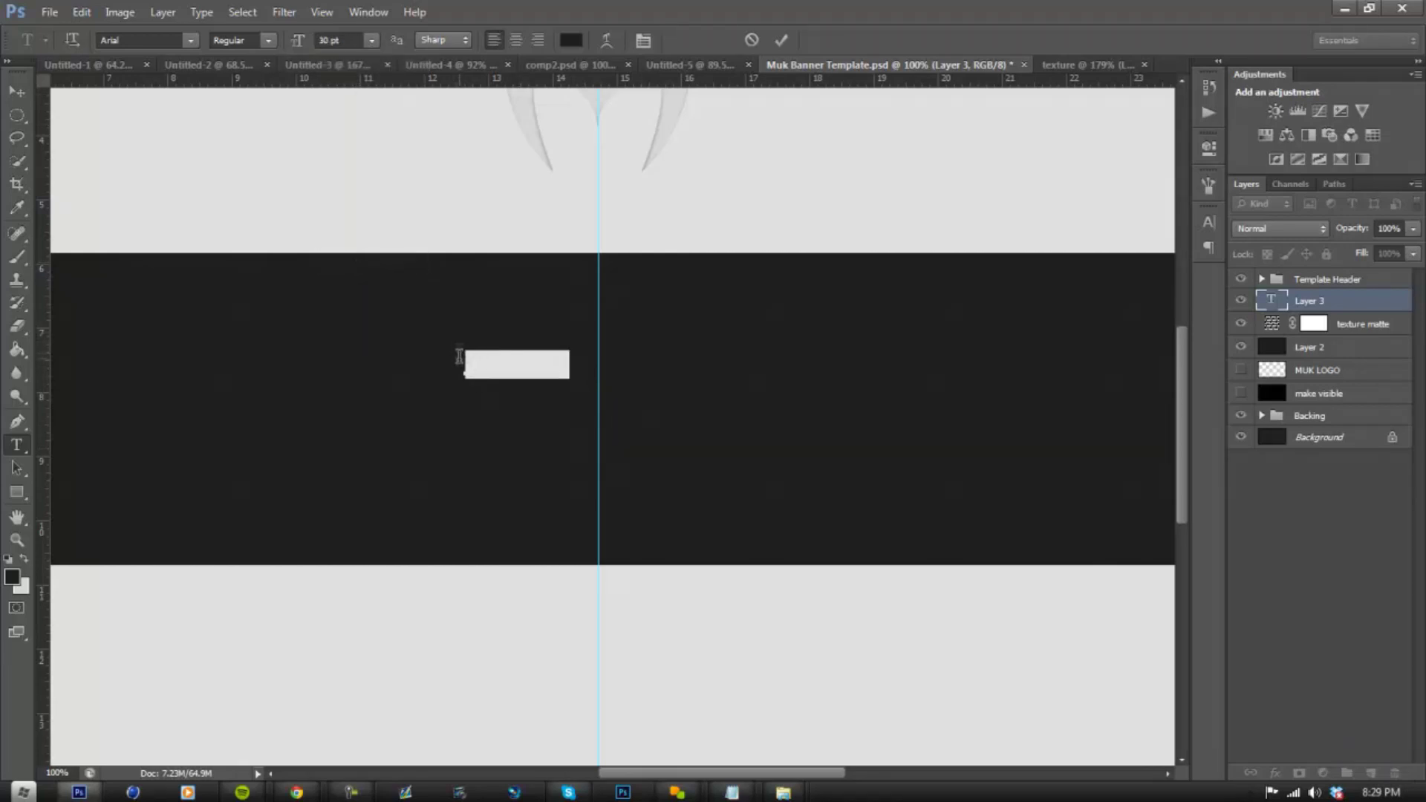
click(370, 41)
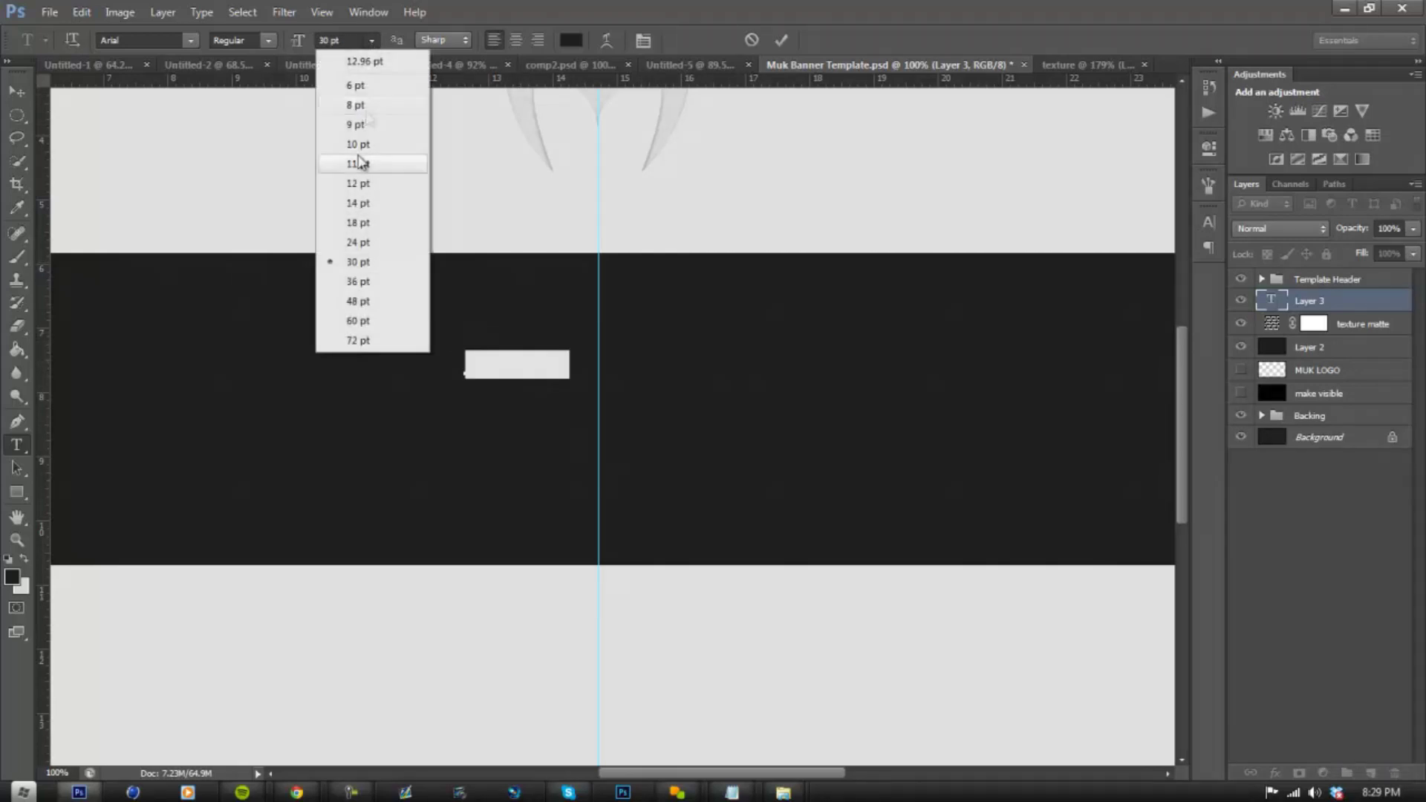
click(360, 324)
click(371, 41)
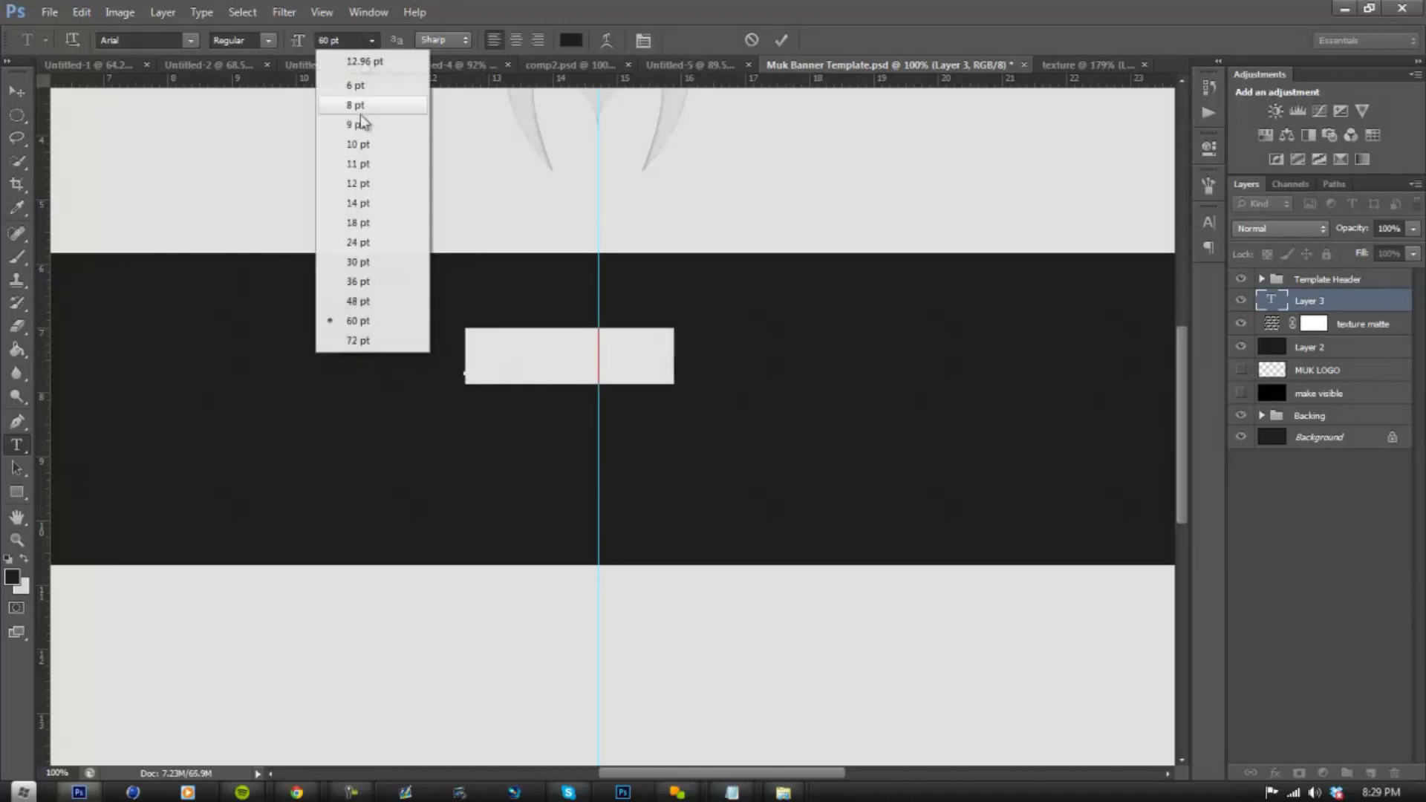
click(360, 342)
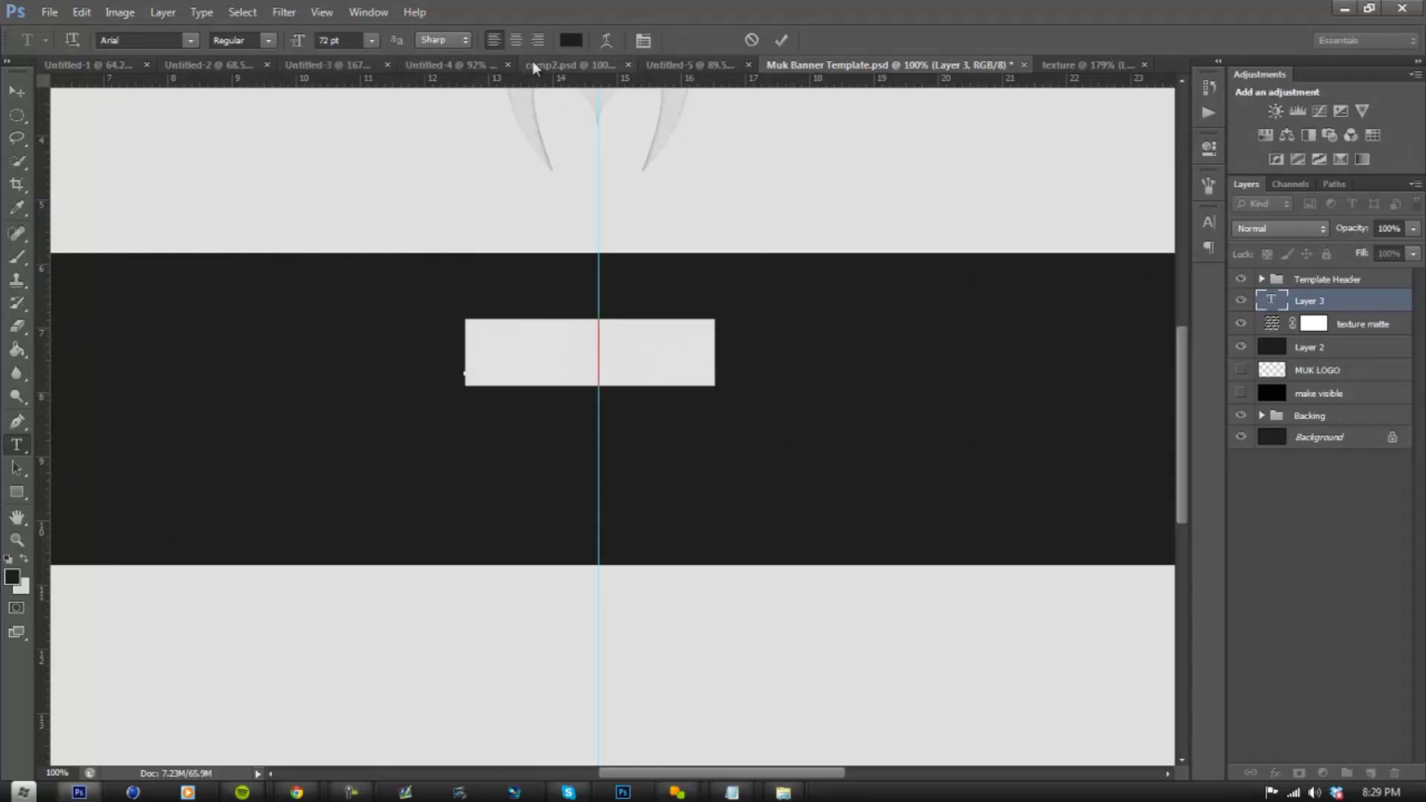
- Change the colour of the selected text to white, hex ffffff
click(568, 41)
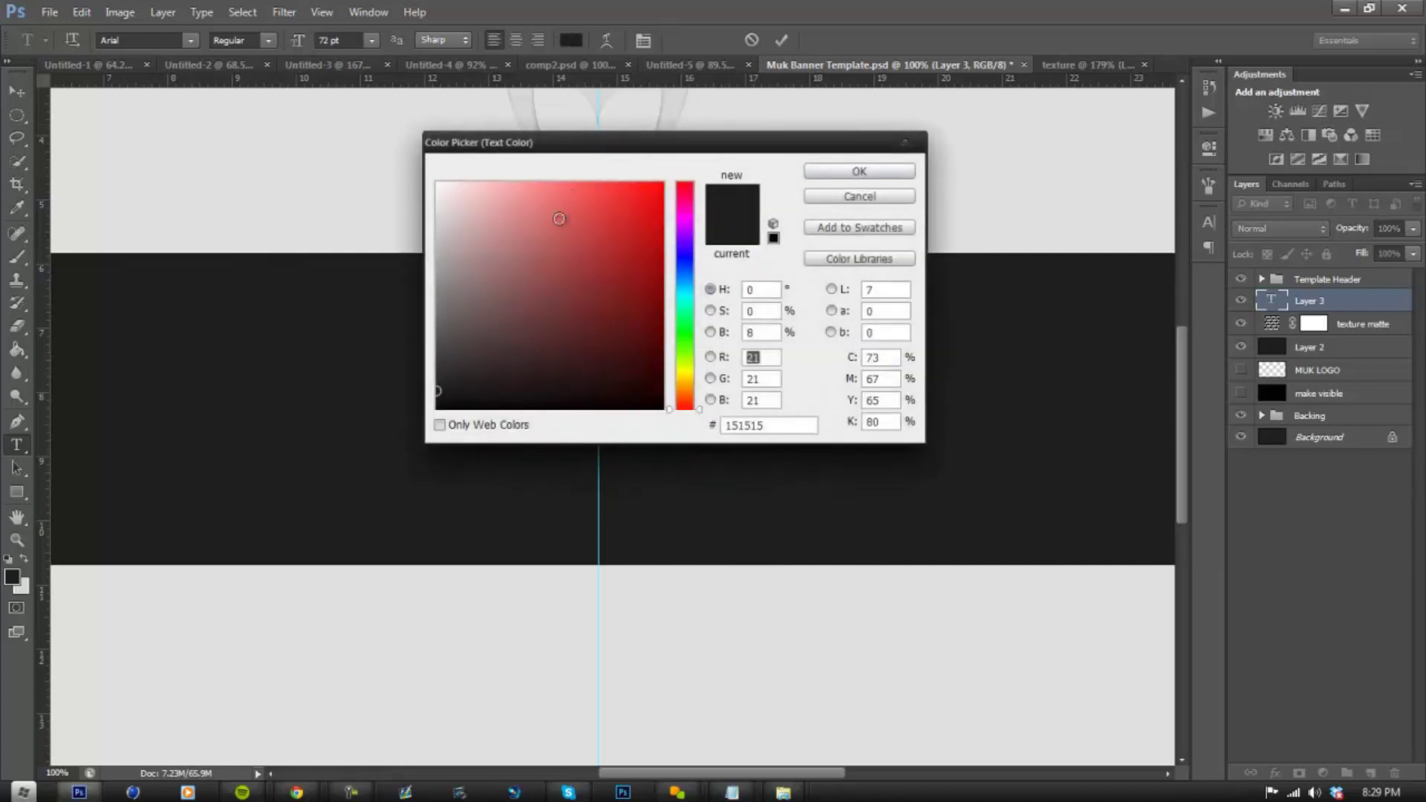
click(718, 270)
drag(750, 295, 443, 134)
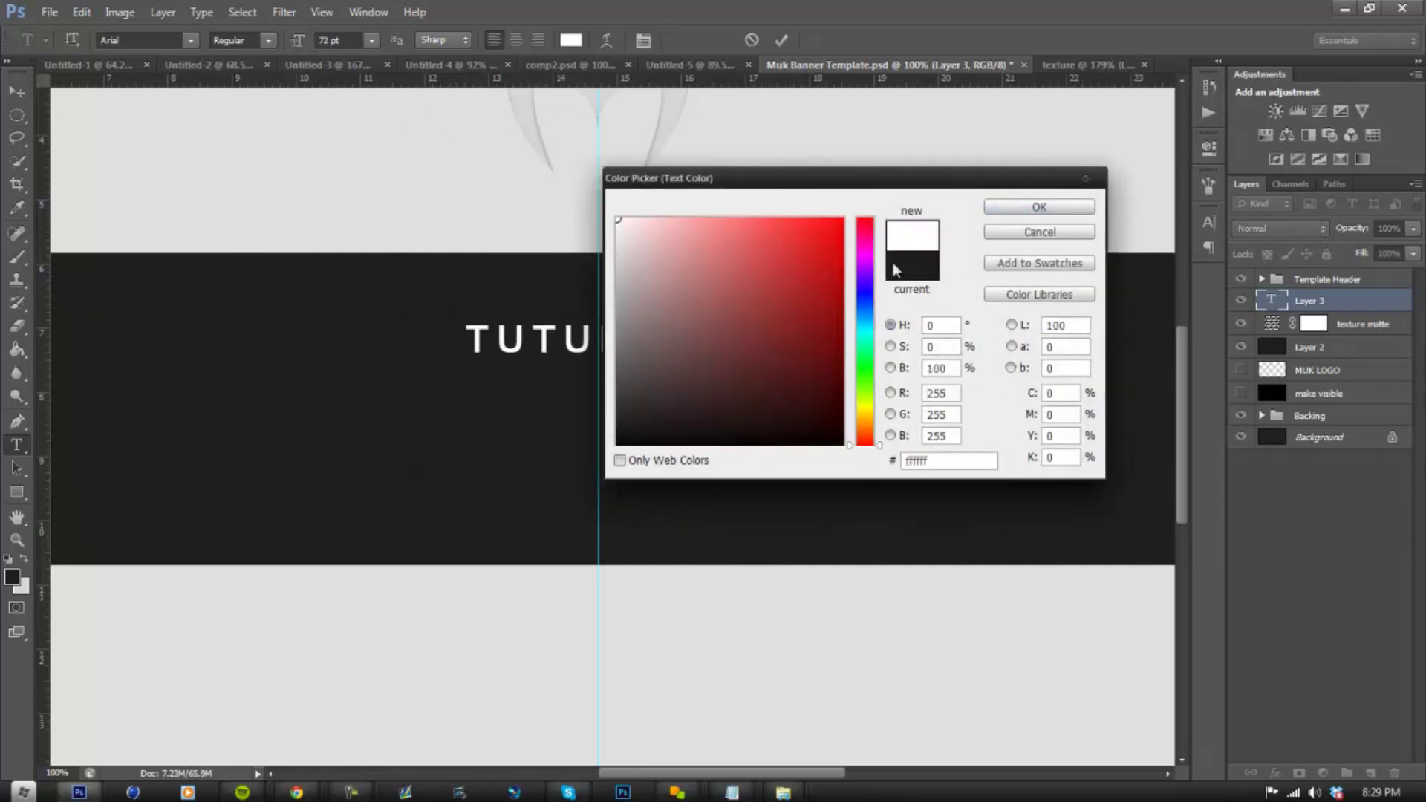
click(1040, 208)
key(ctrl+h)
key(ctrl+h)
- Spread out the word TUTURIAL by inserting extra spaces between all of its letters
click(500, 349)
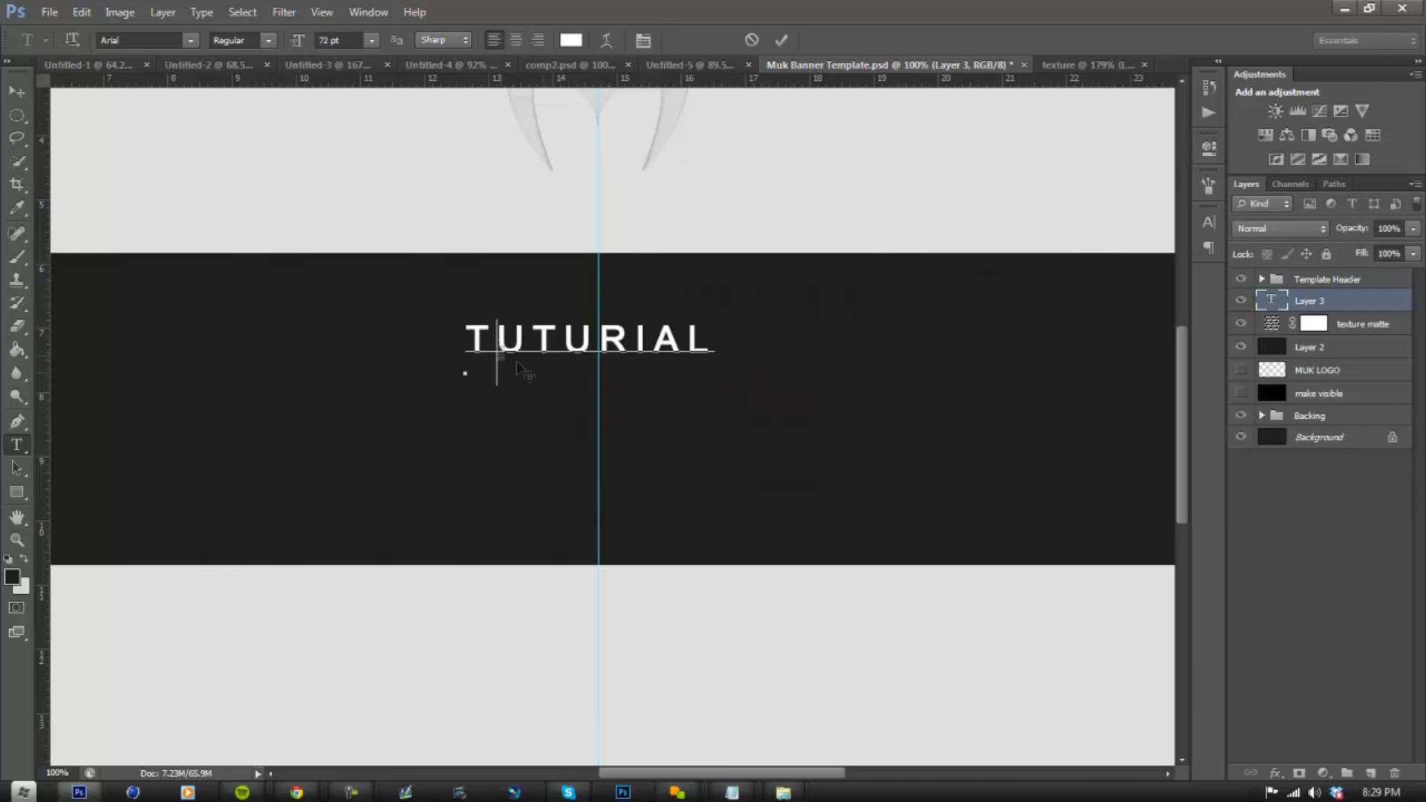
click(557, 360)
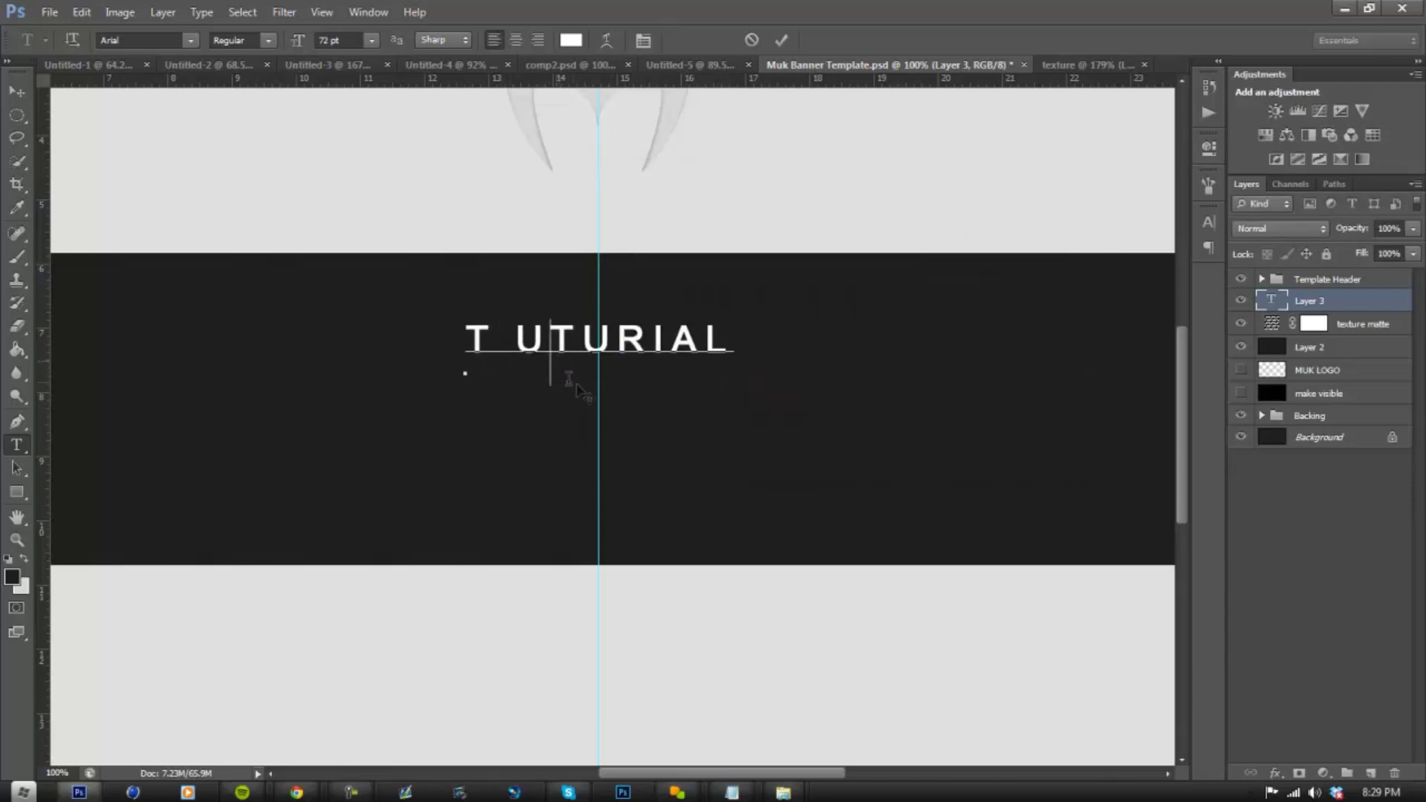
click(654, 364)
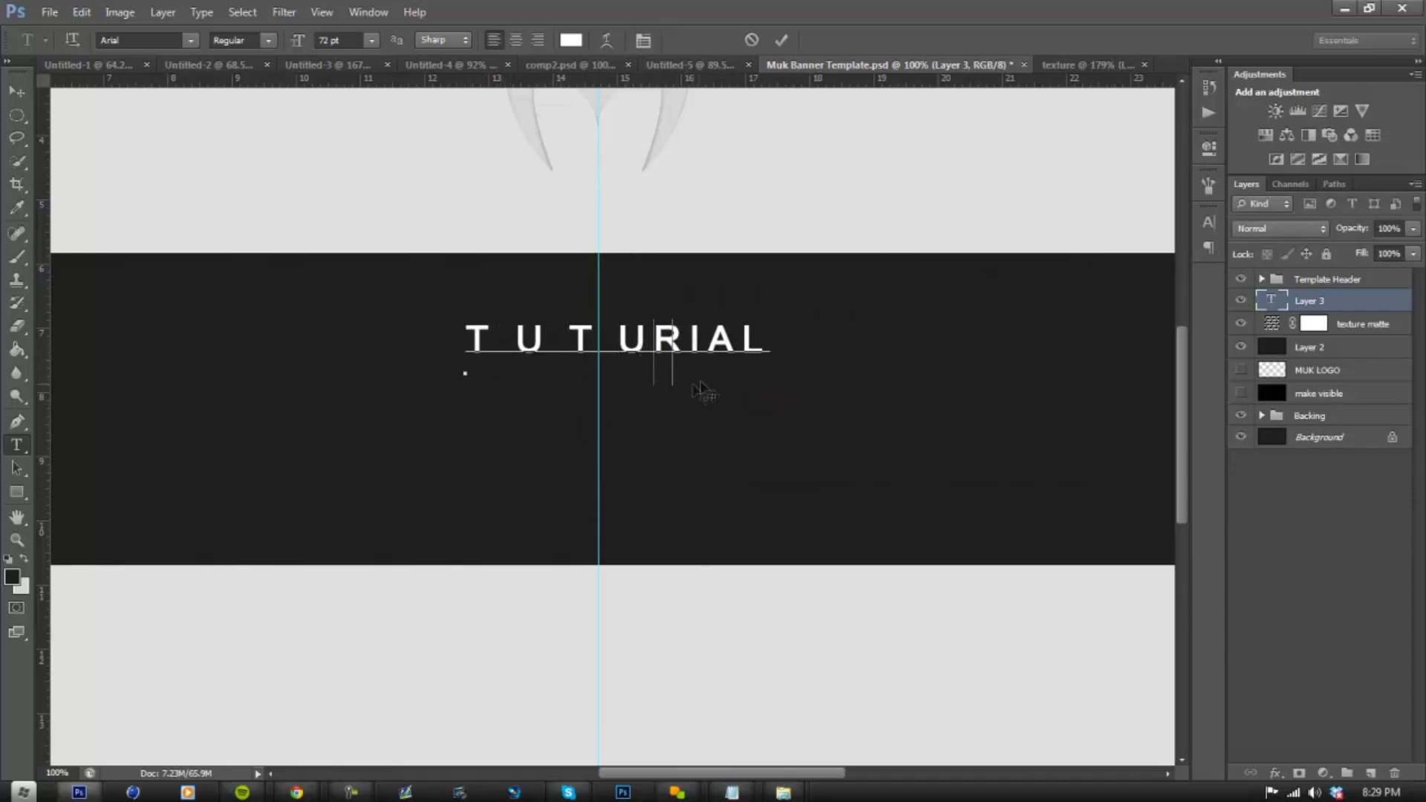
click(708, 364)
click(743, 364)
click(793, 364)
- Select the whole spaced-out word and set its font size to 120 pt
drag(834, 374, 359, 309)
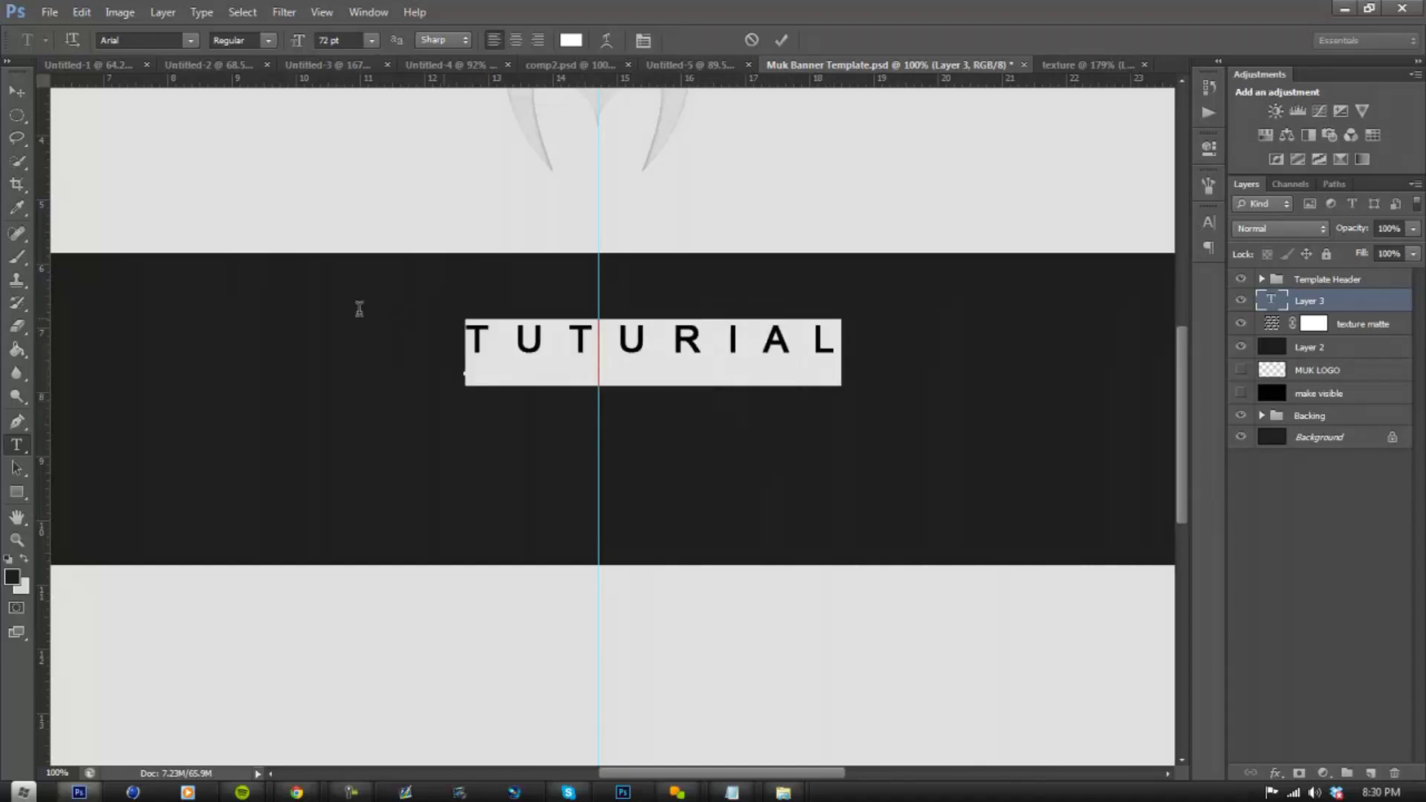
click(331, 40)
text(120)
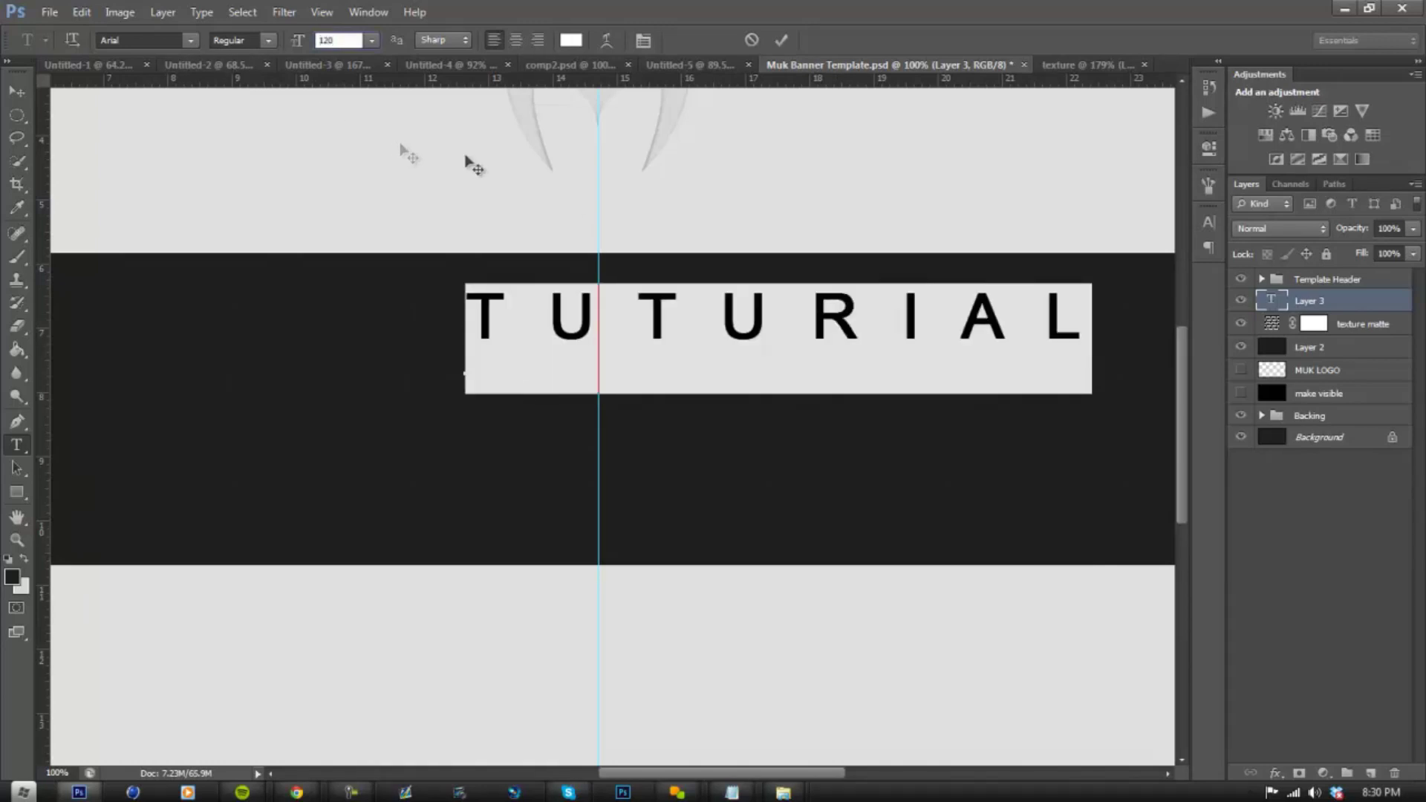
key(Return)
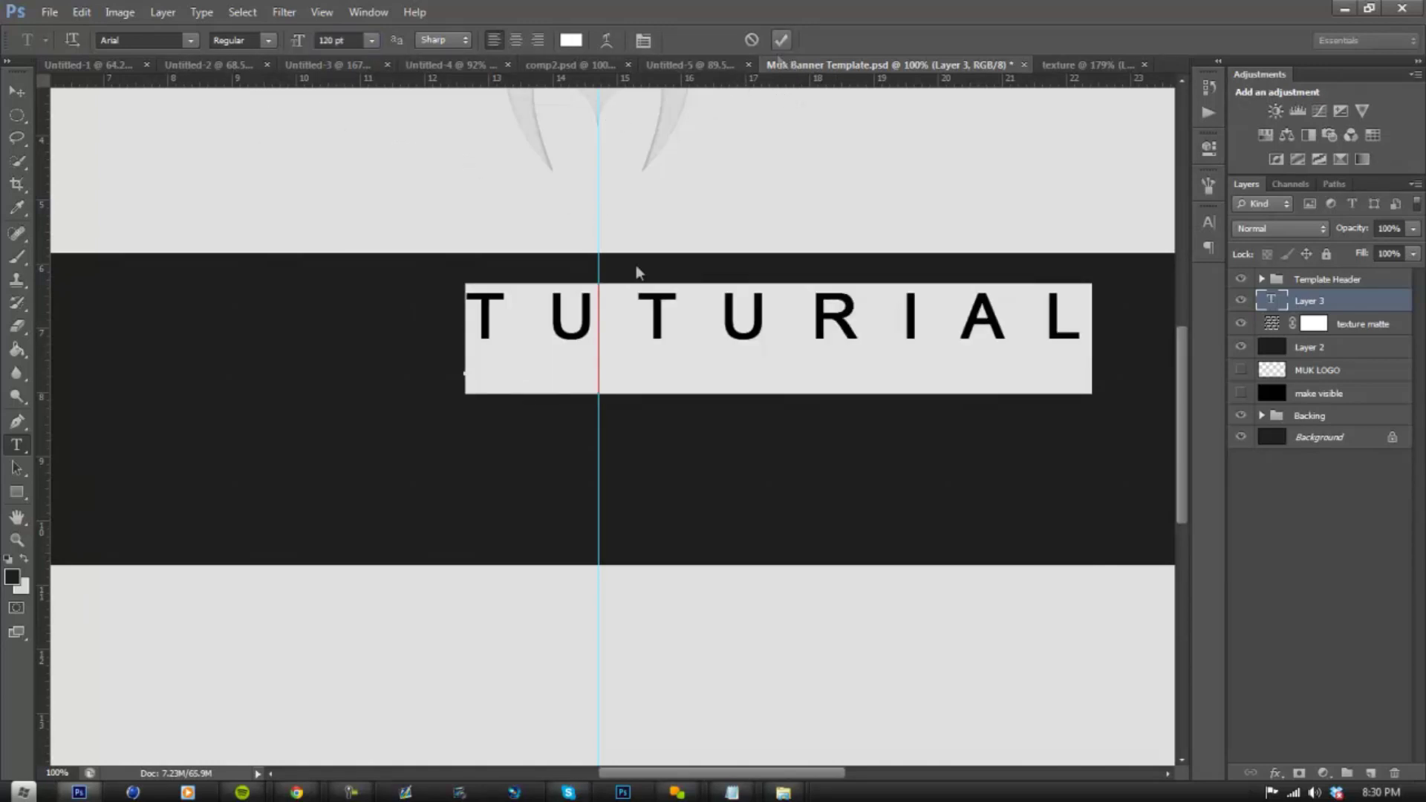
- Commit the text and move it to the middle of the dark band, across the vertical guide
key(ctrl+Return)
key(v)
drag(714, 349, 545, 421)
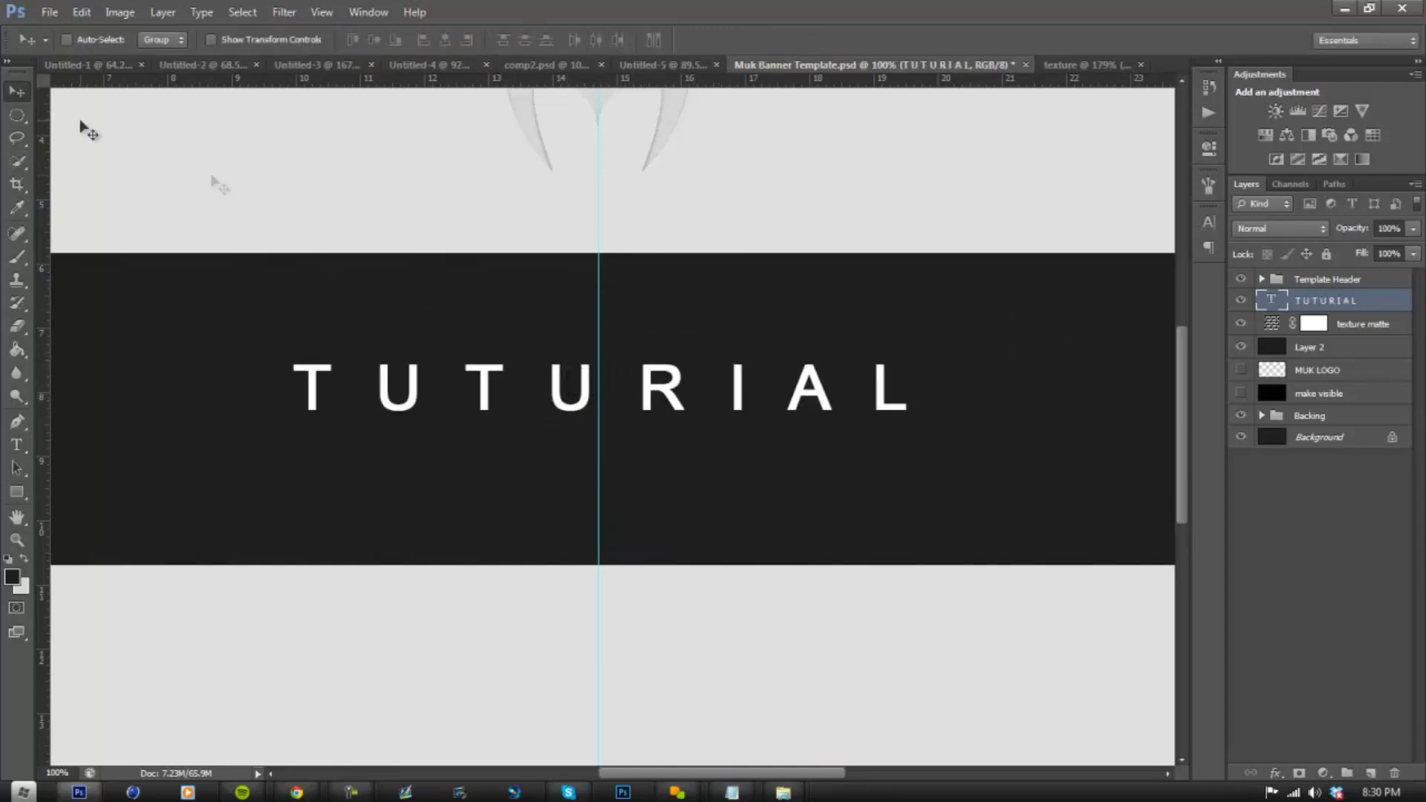
- Use Free Transform to centre the text horizontally on the vertical guide and apply the transformation
click(82, 13)
click(180, 312)
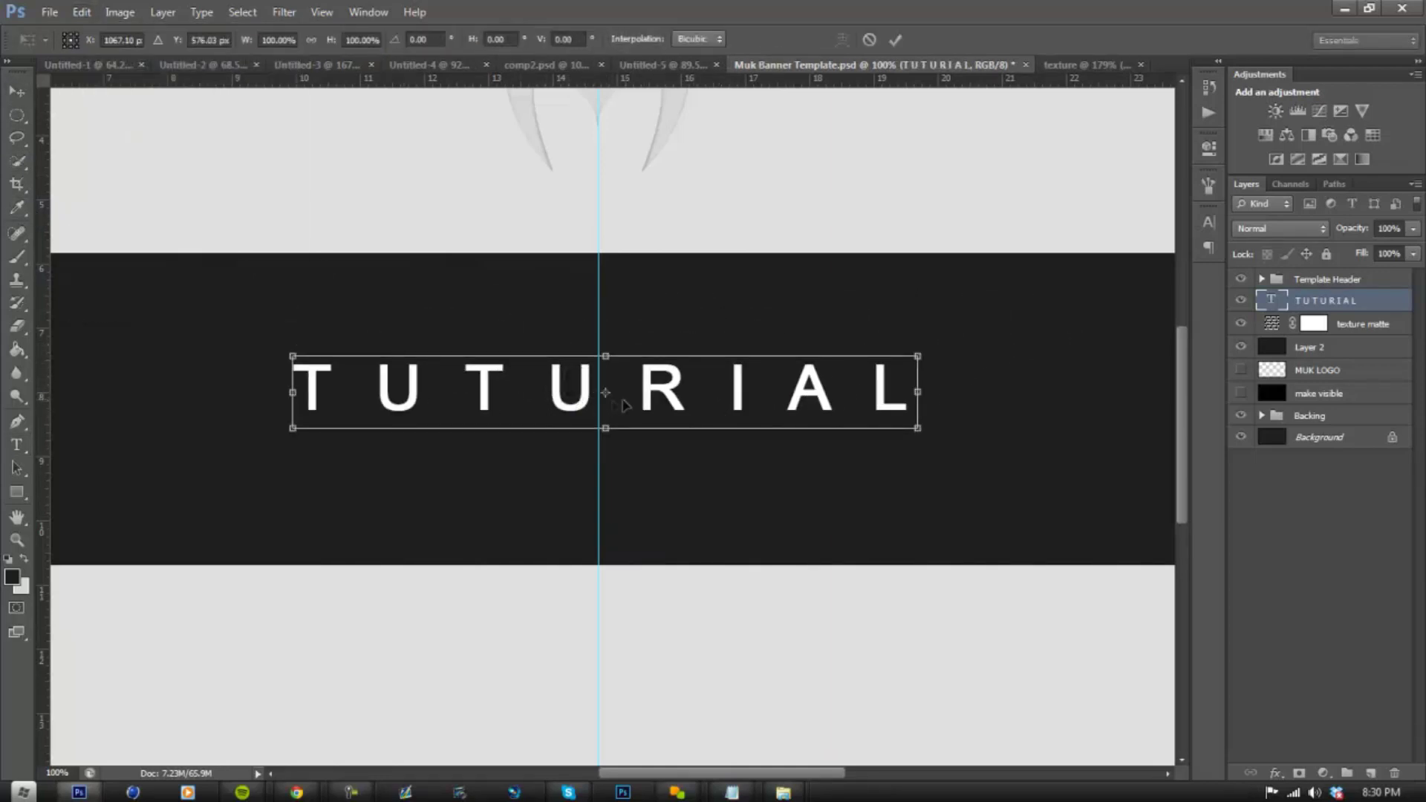
drag(624, 404, 621, 402)
key(Left)
key(Down)
key(Down)
key(Down)
key(Down)
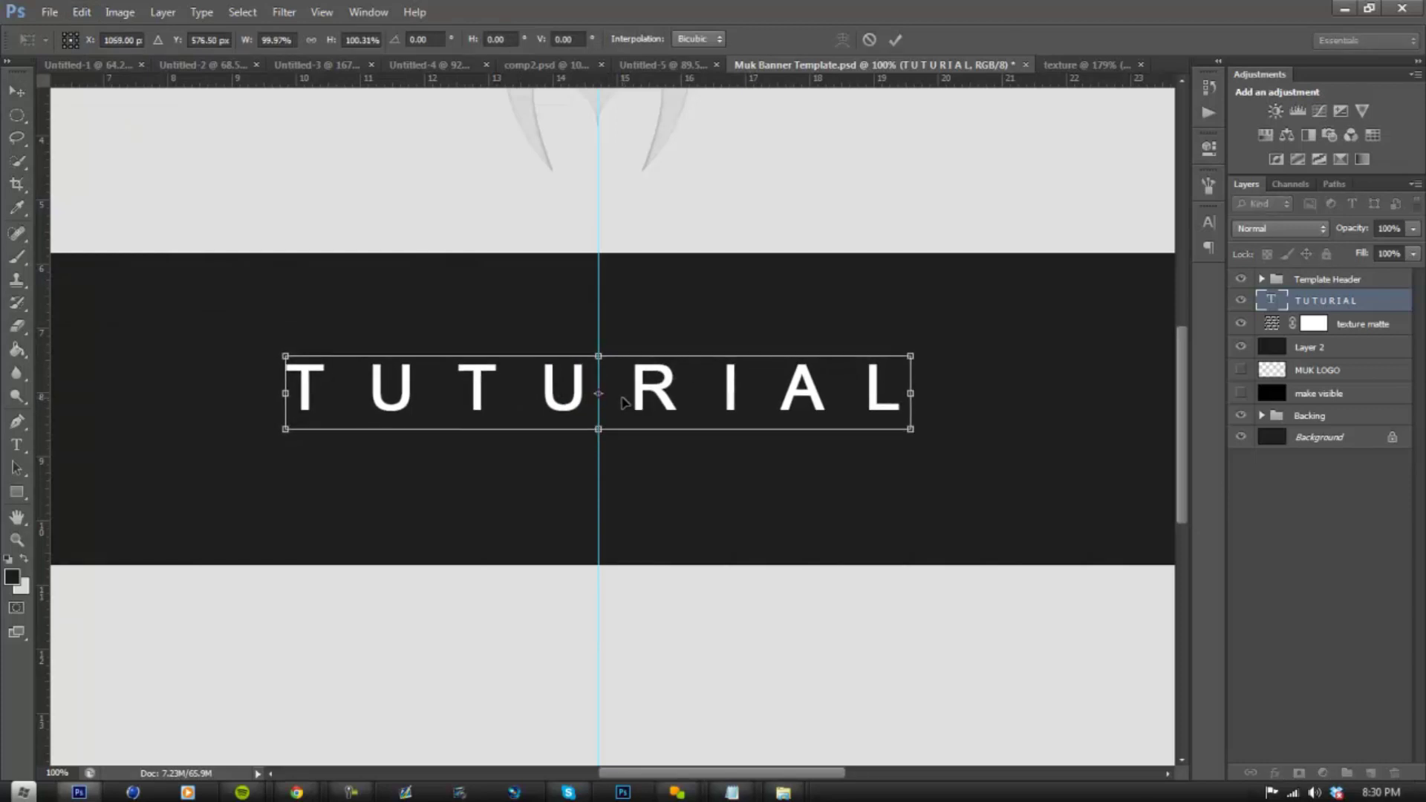
click(897, 42)
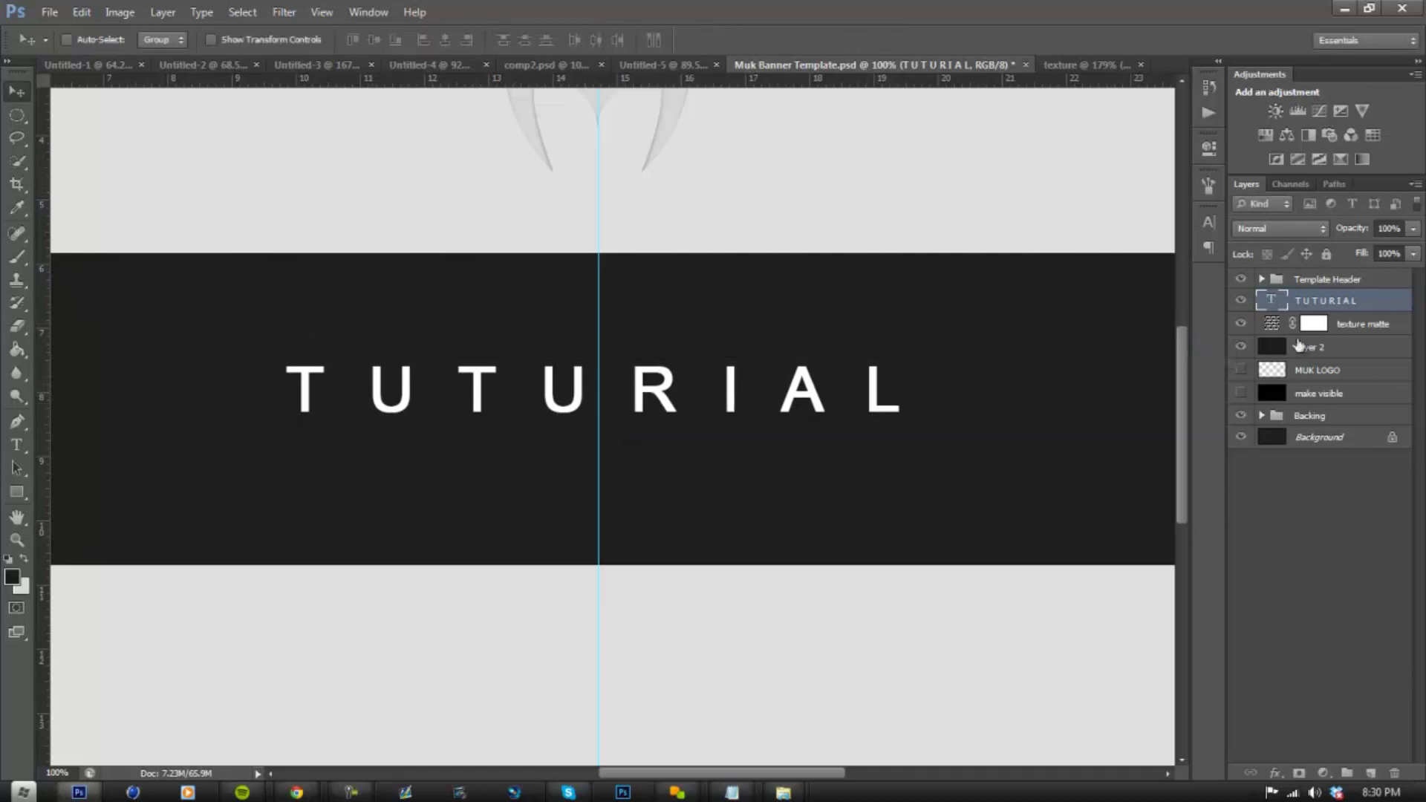
- Duplicate the TUTURIAL text layer within the banner document and select the copy
right_click(1361, 303)
click(1222, 180)
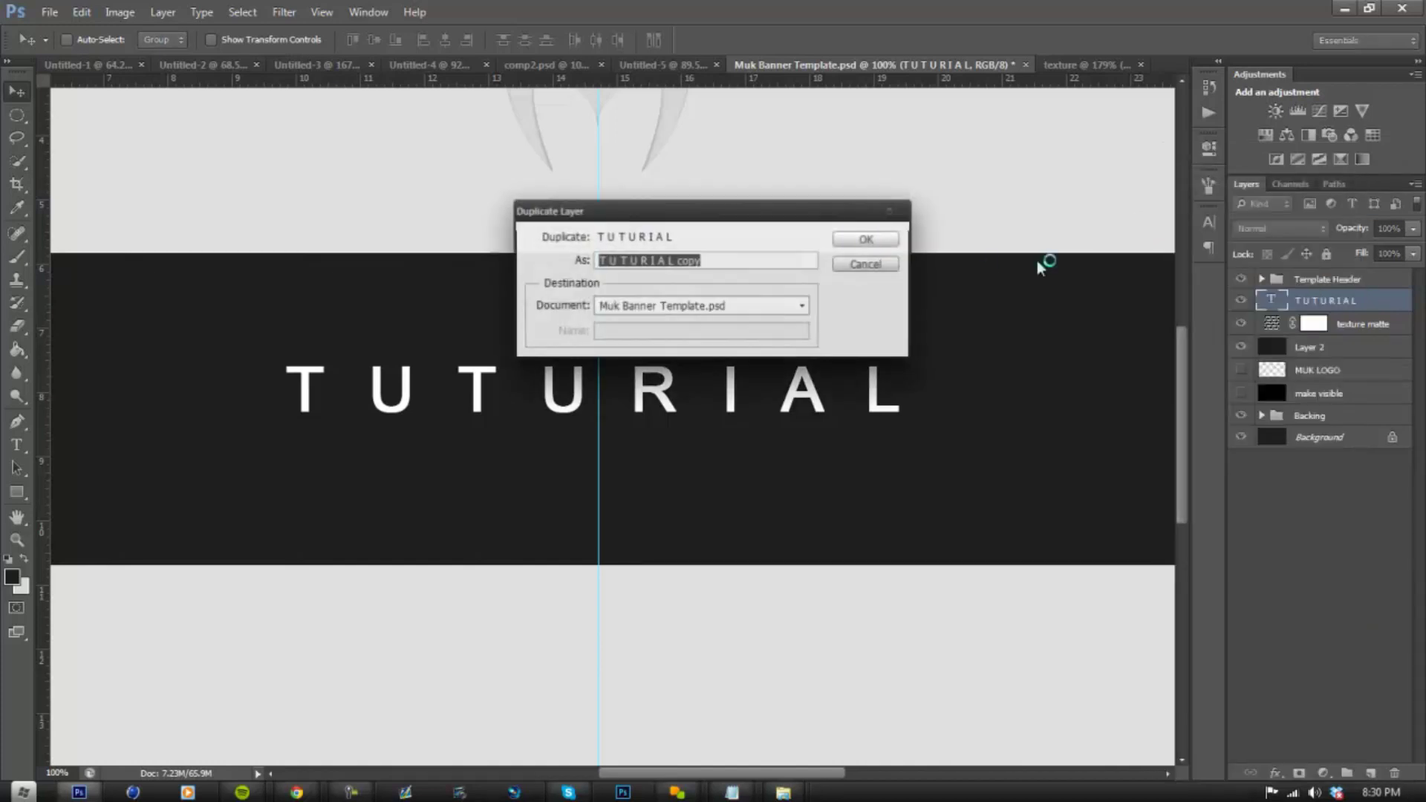
click(884, 240)
click(1241, 301)
click(1242, 301)
click(1330, 325)
click(1337, 301)
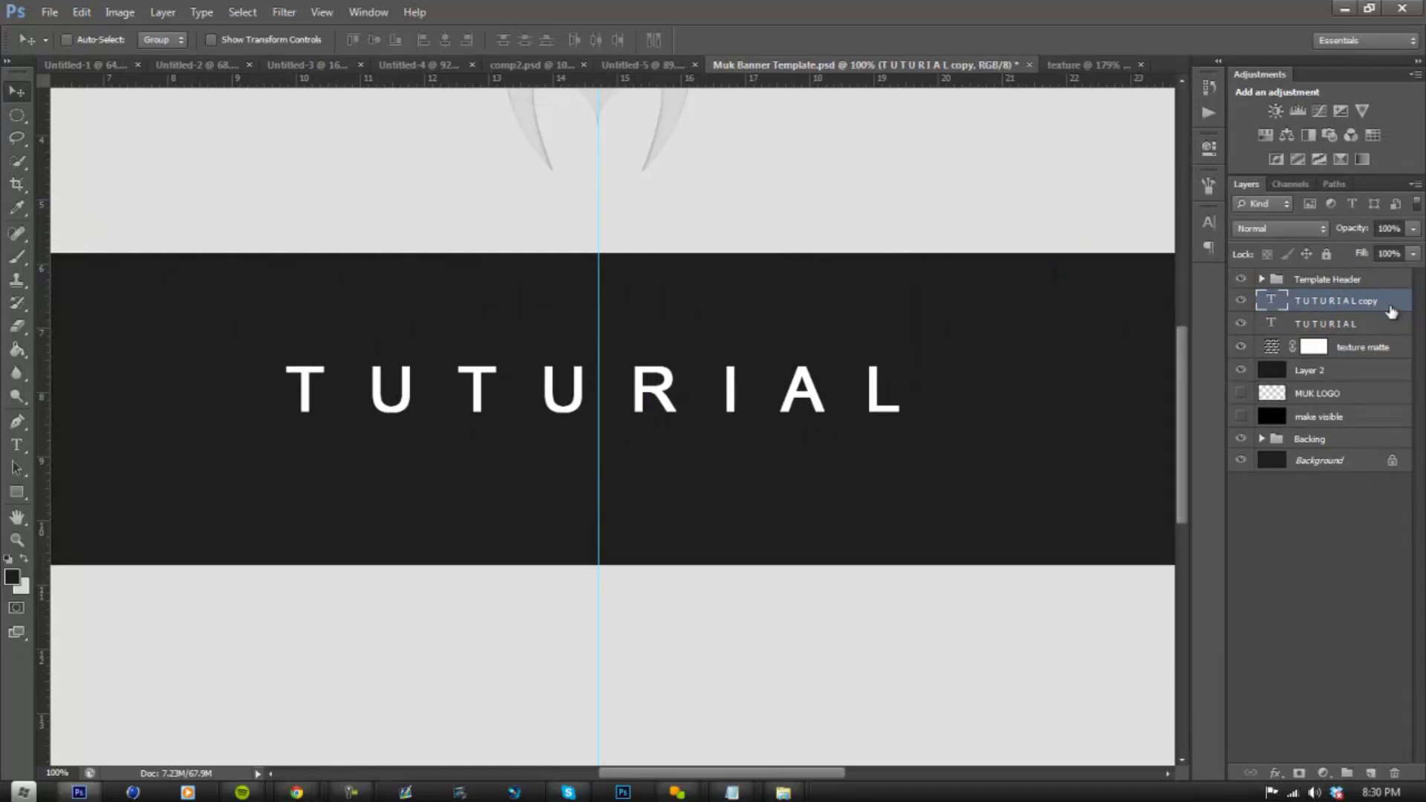
- Enable a Color Overlay in the layer style of the TUTURIAL copy layer
double_click(1392, 312)
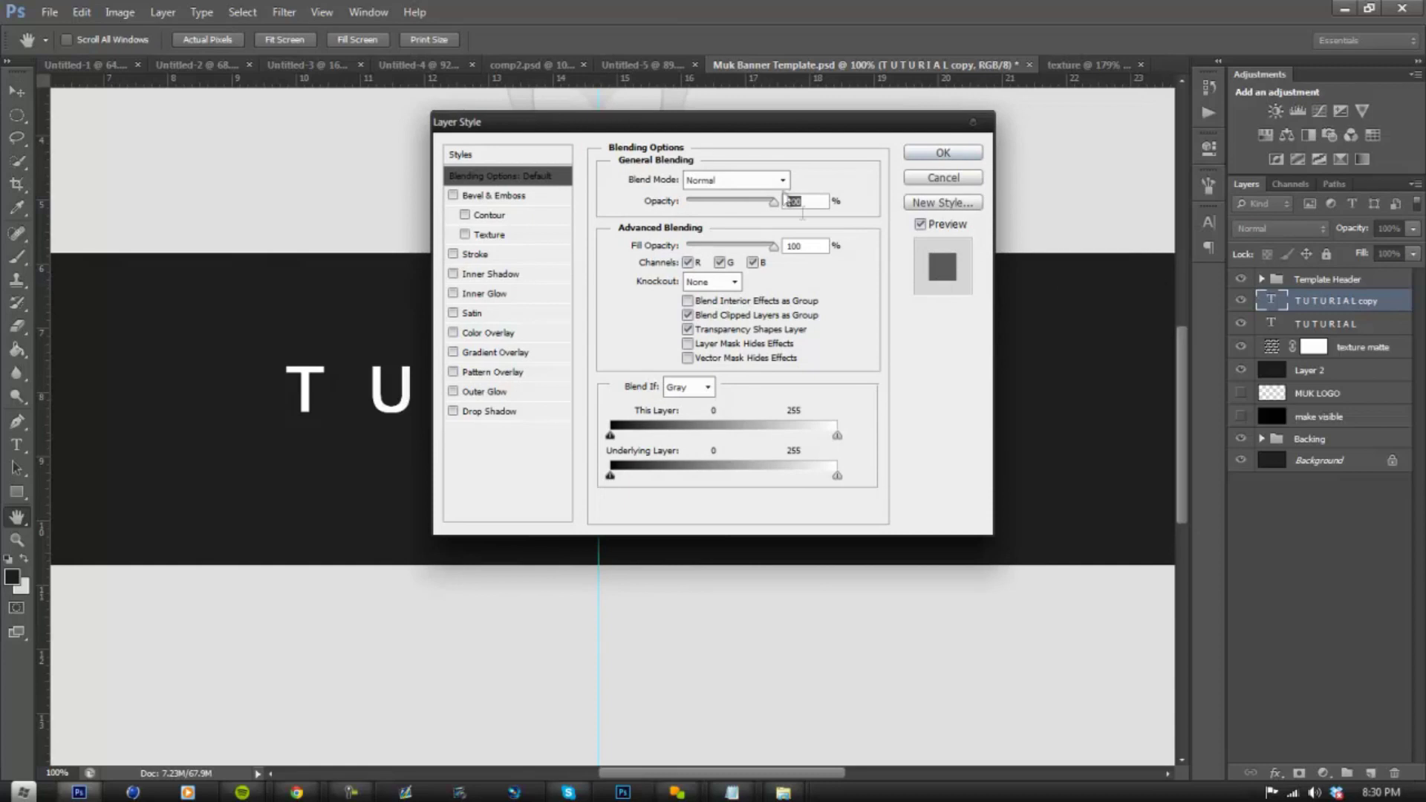
drag(652, 128, 732, 118)
click(535, 324)
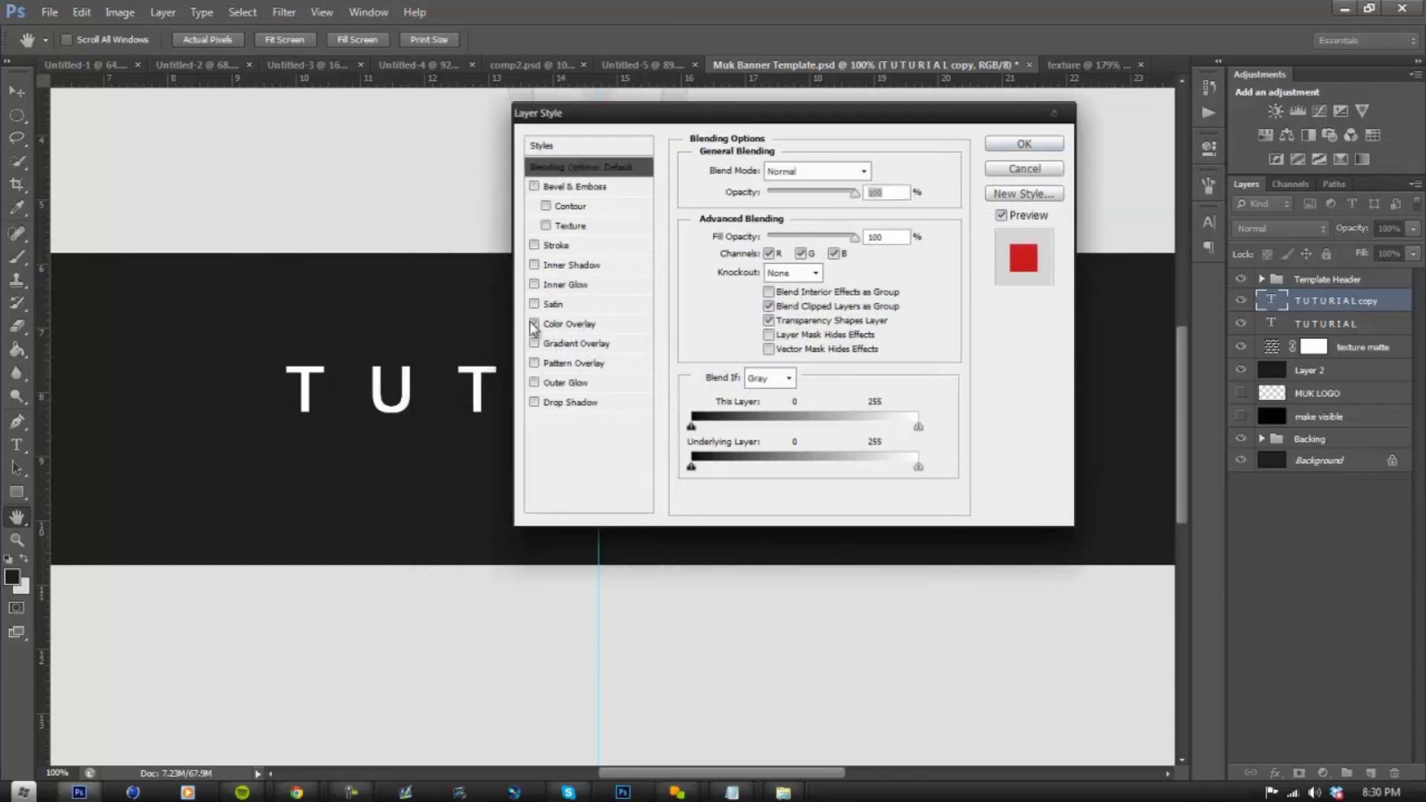
click(558, 325)
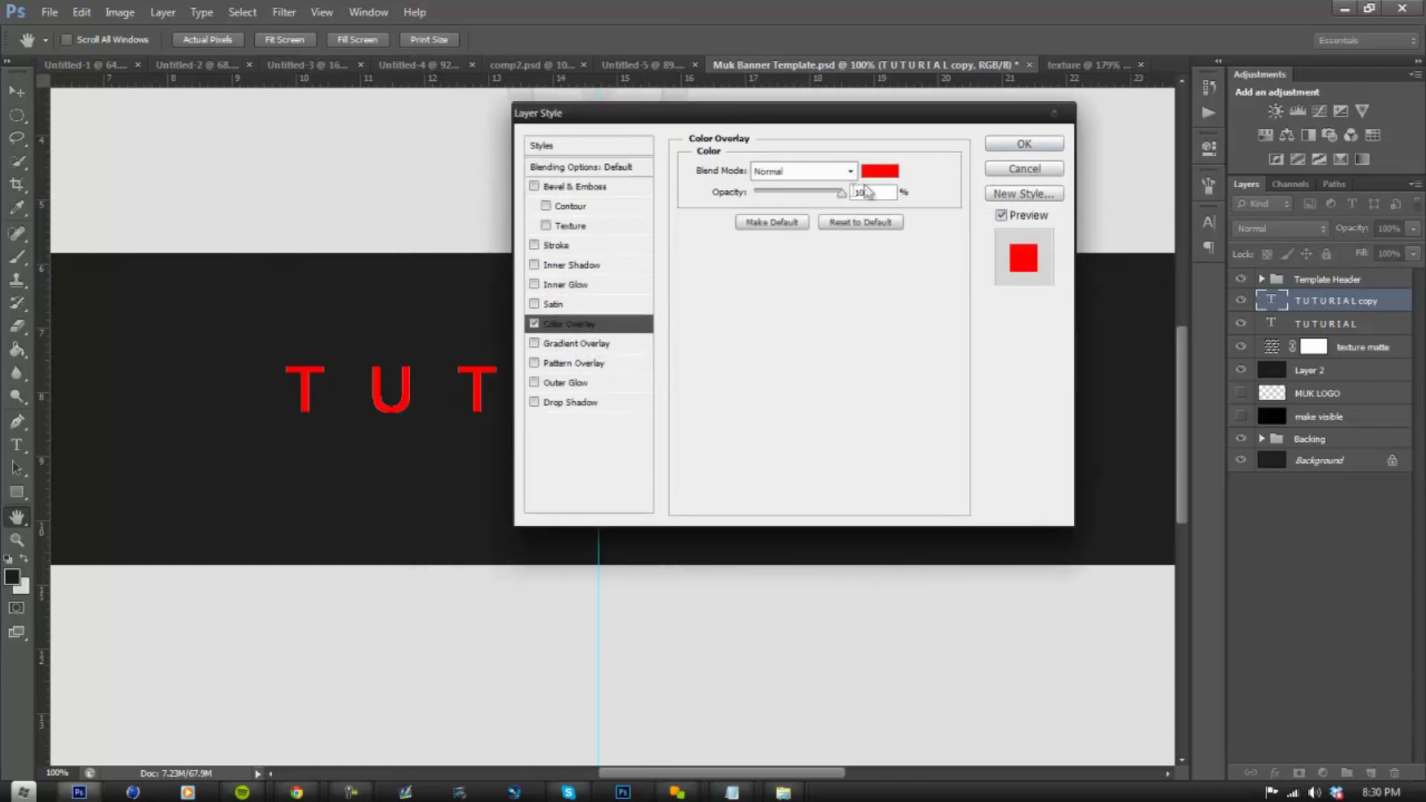
- Set the copy's overlay colour to hex D9D9D9 and apply the layer style
click(889, 172)
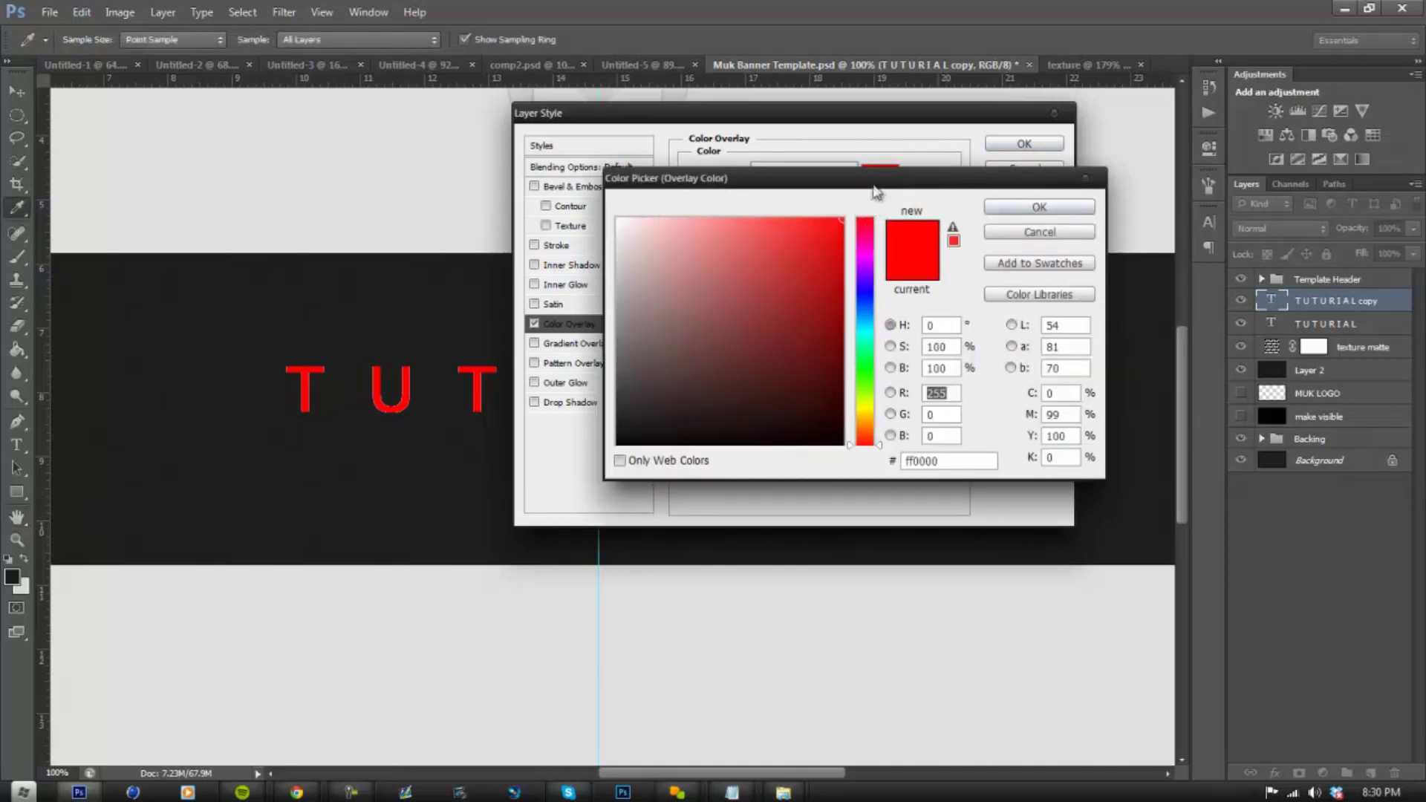
drag(875, 189, 876, 175)
click(953, 447)
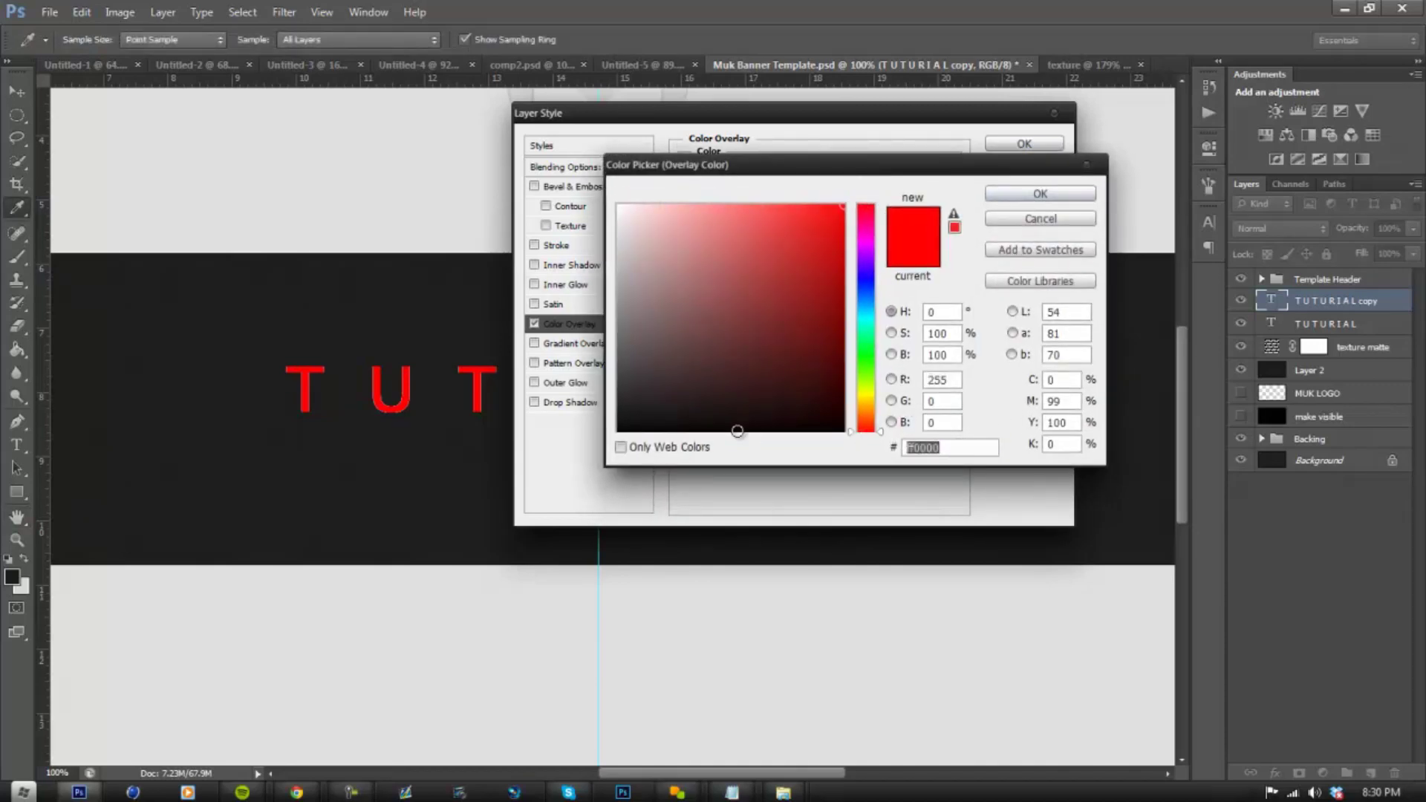
text(D)
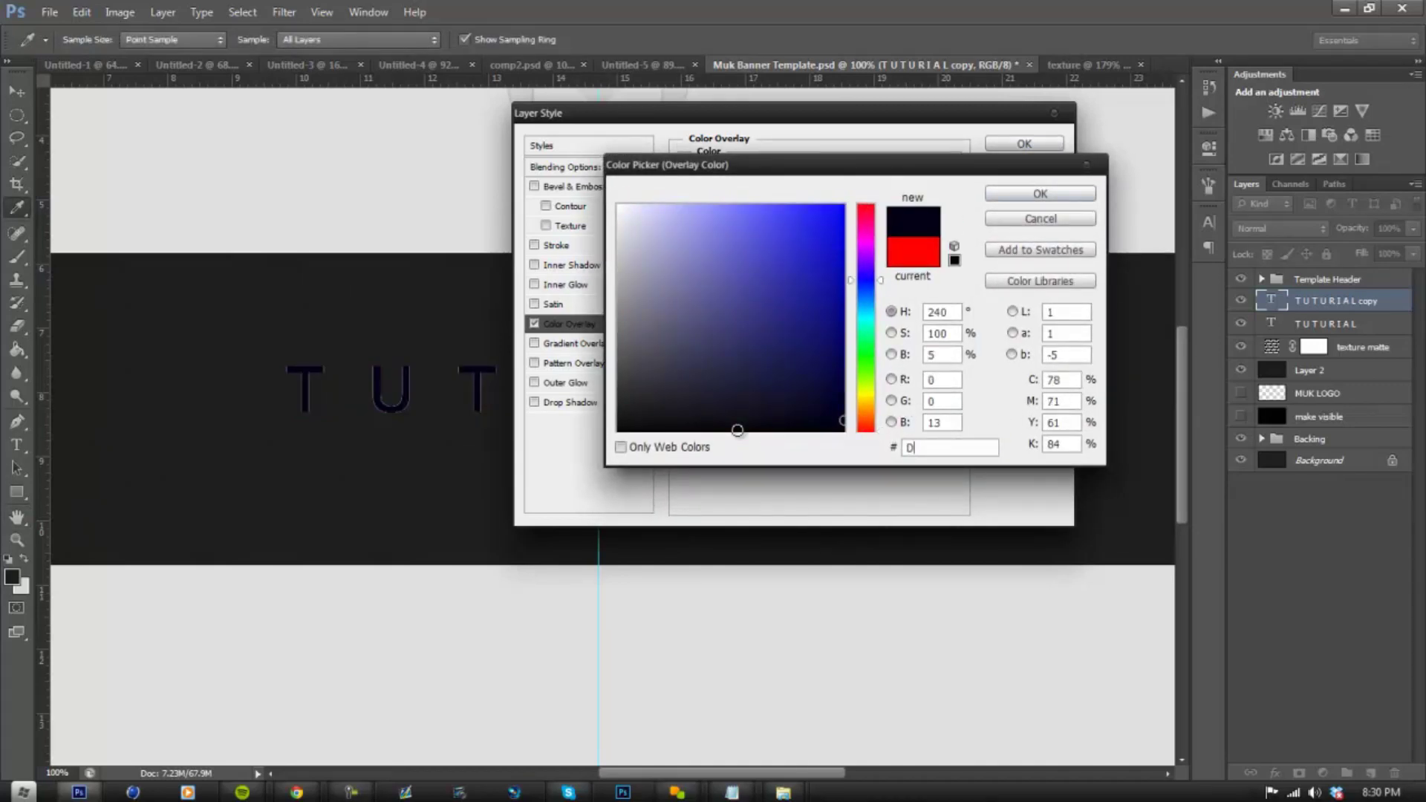
text(9D)
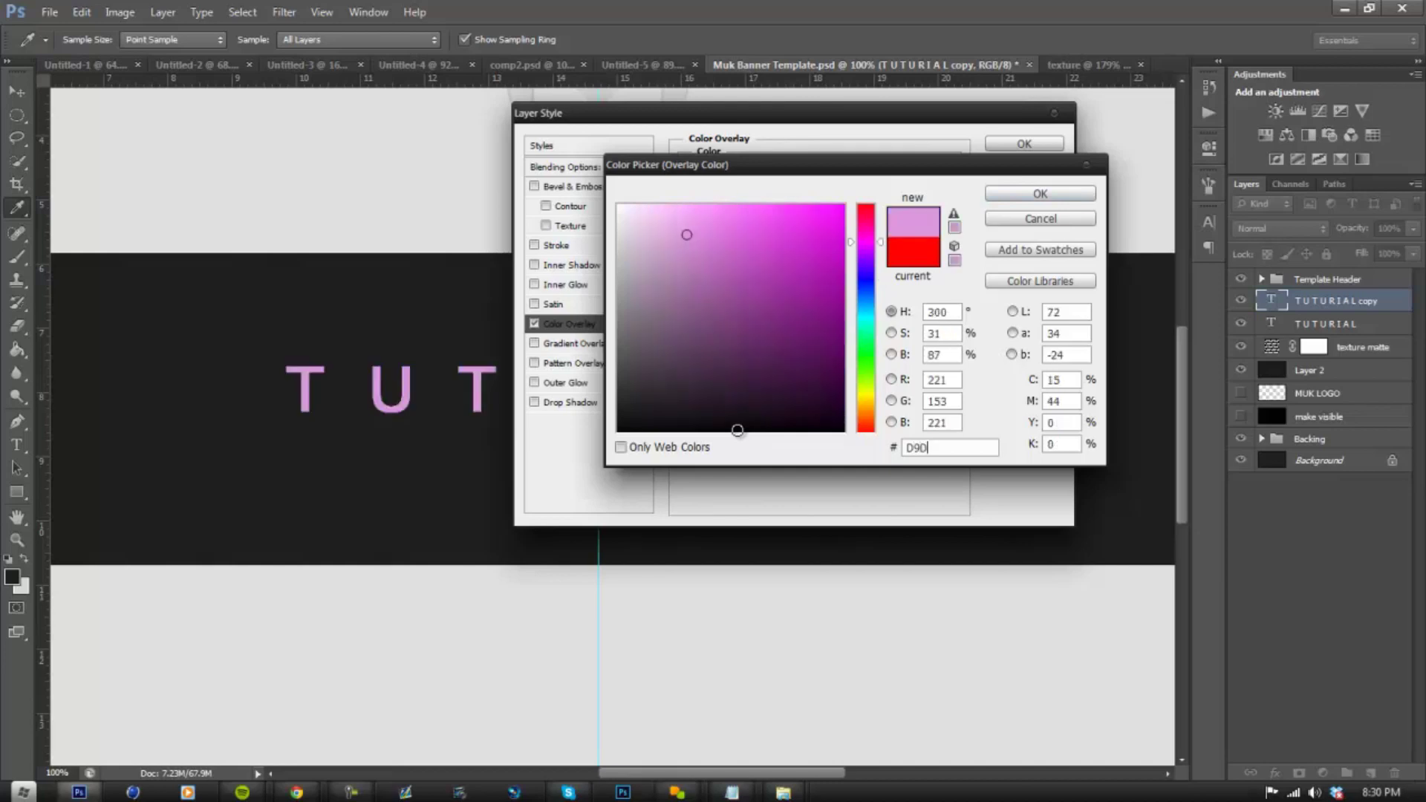
text(9D9)
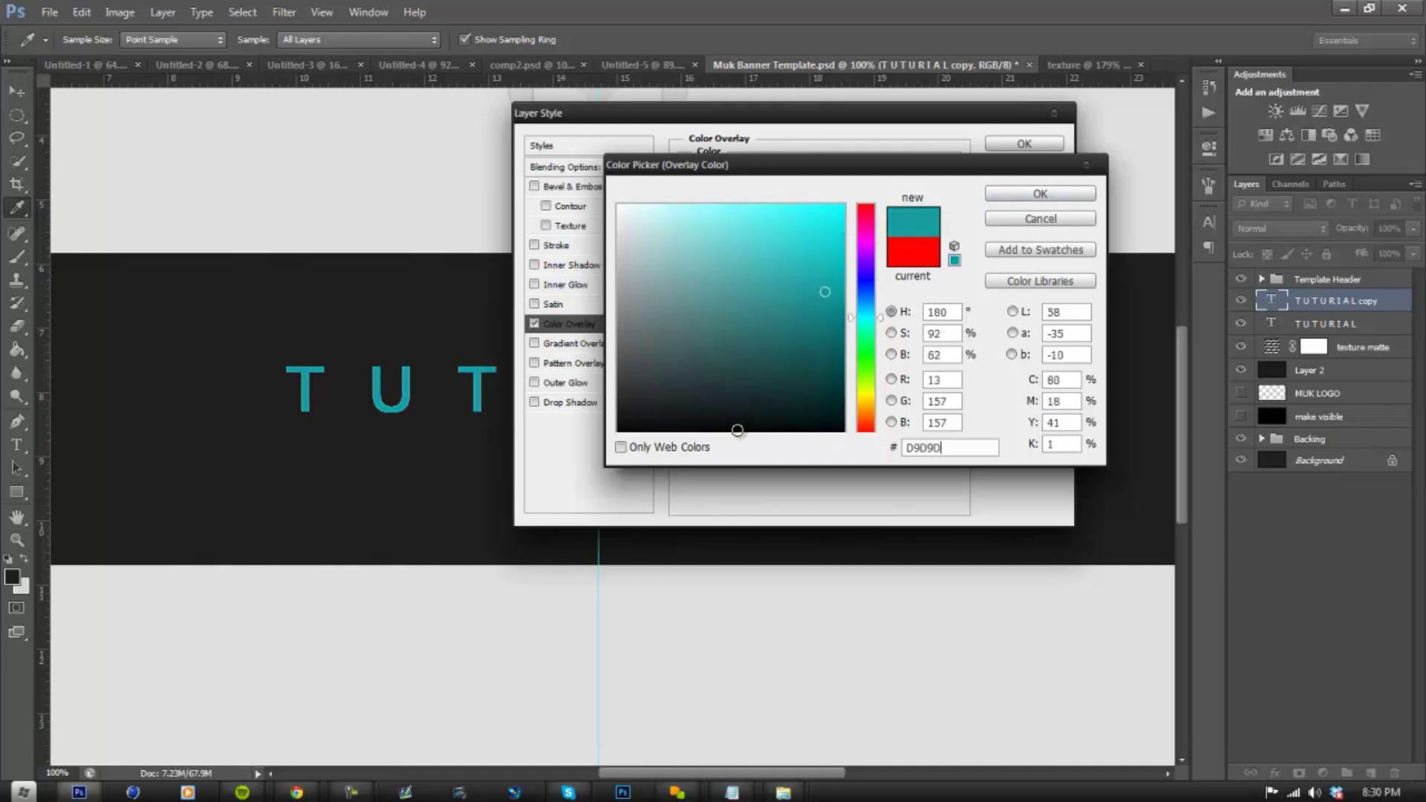
drag(902, 165, 881, 165)
click(983, 197)
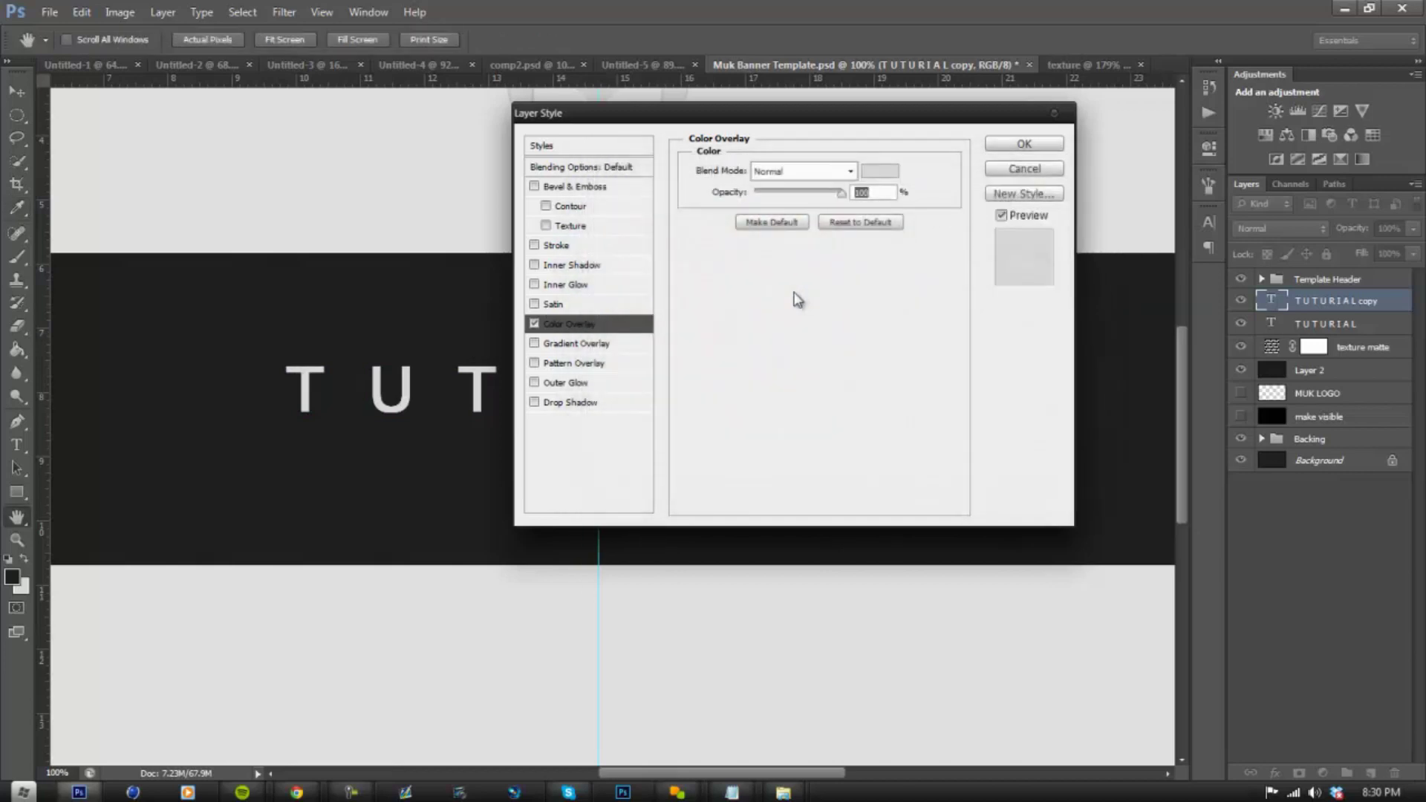
click(1008, 153)
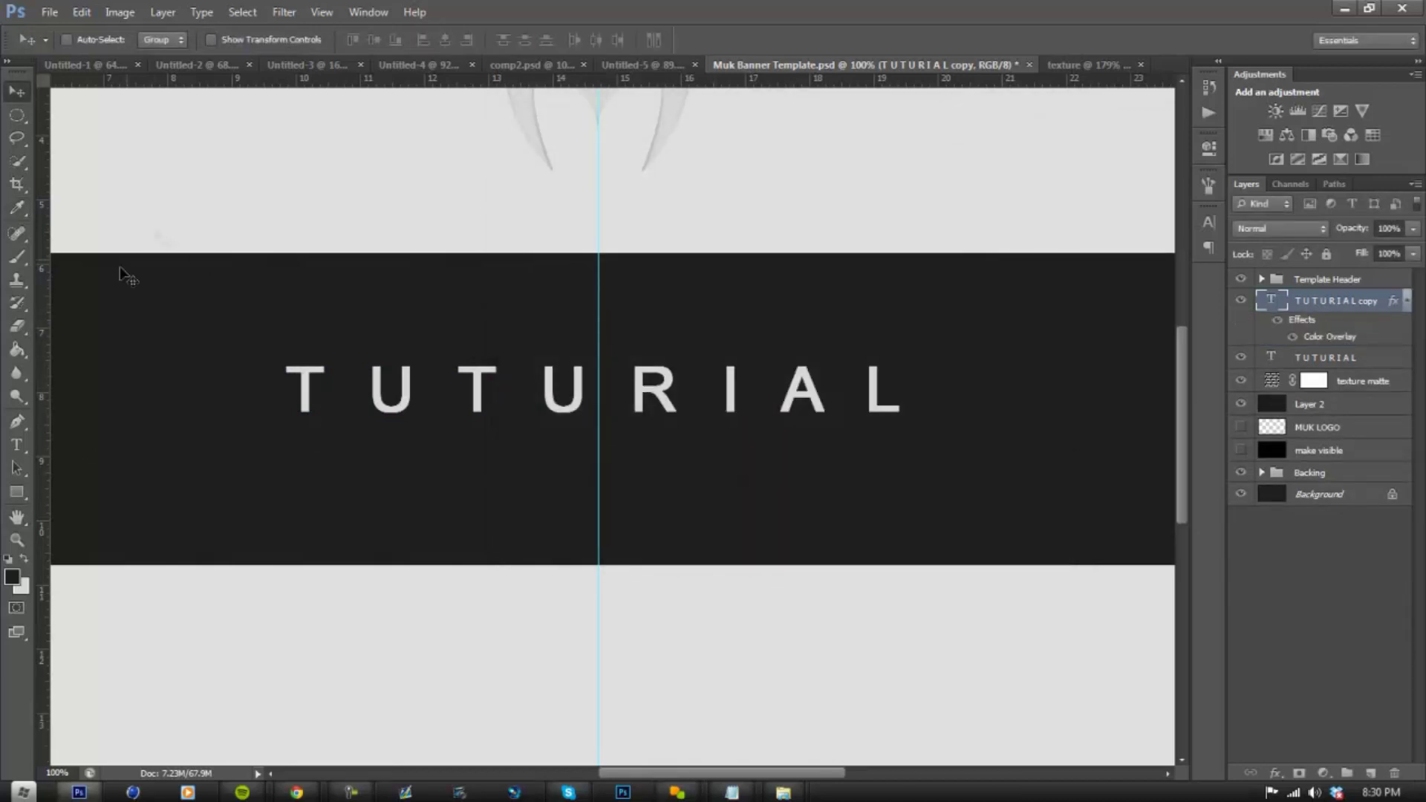
- Add a Drop Shadow to the TUTURIAL copy layer with a distance of 13 px and 100% opacity
click(16, 540)
click(433, 396)
right_click(558, 405)
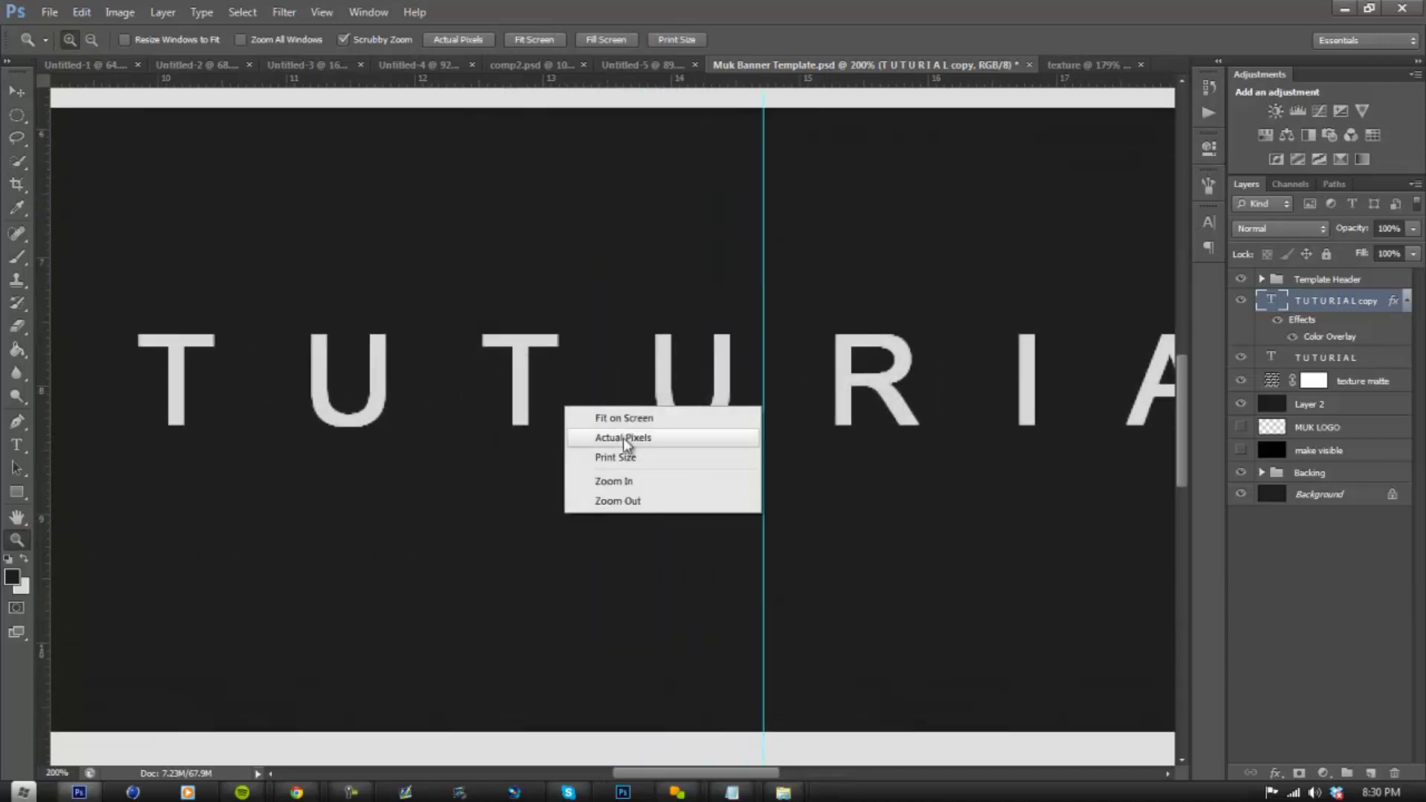
click(624, 440)
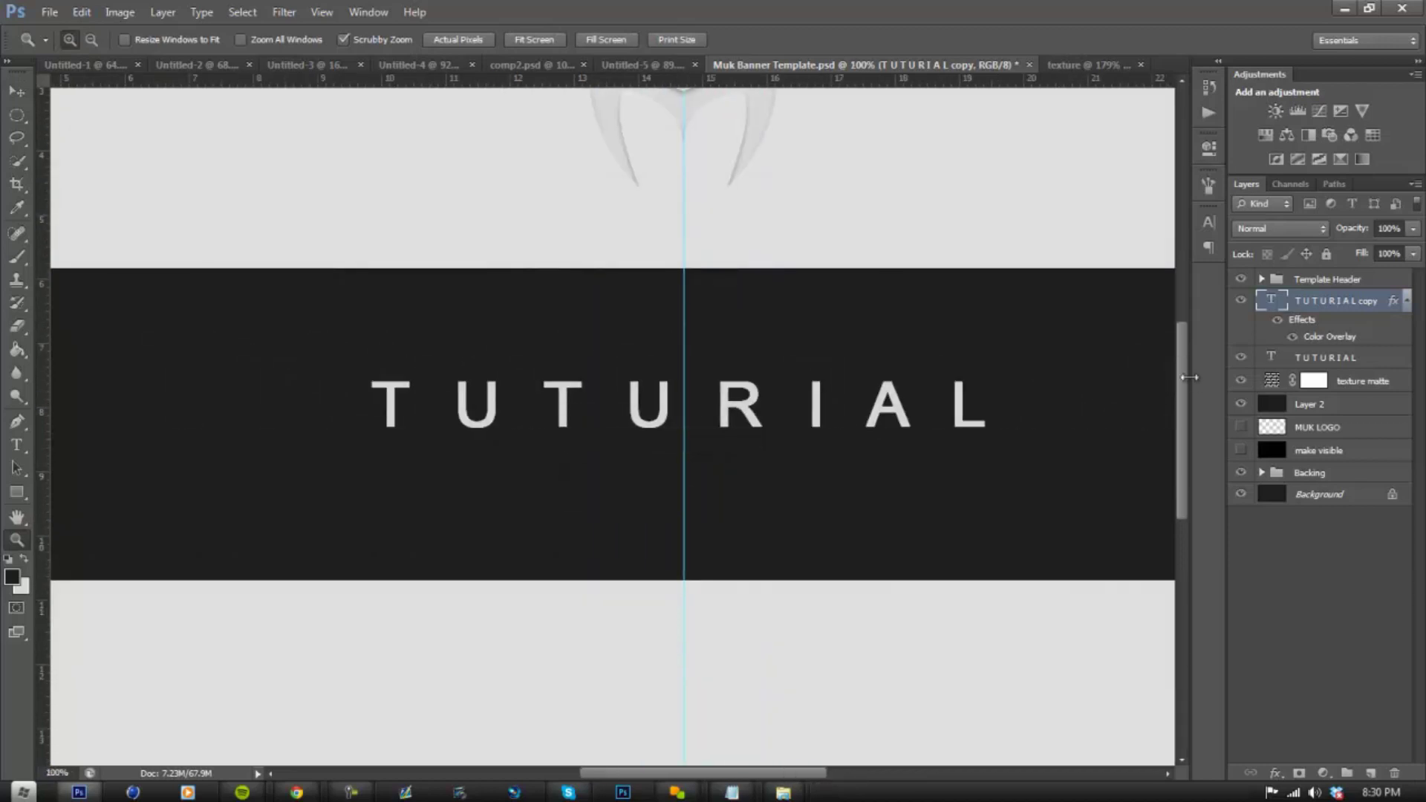
double_click(1368, 315)
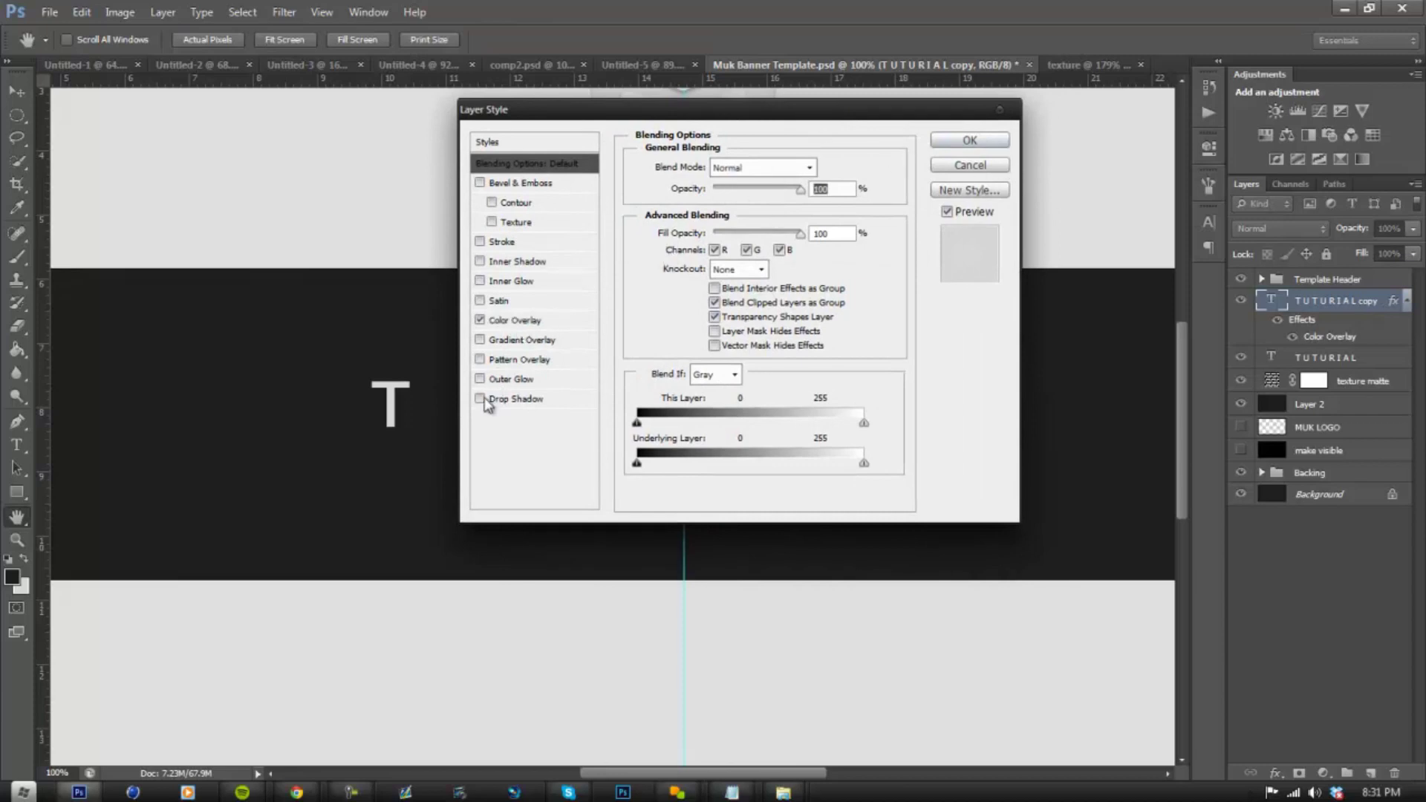
click(480, 400)
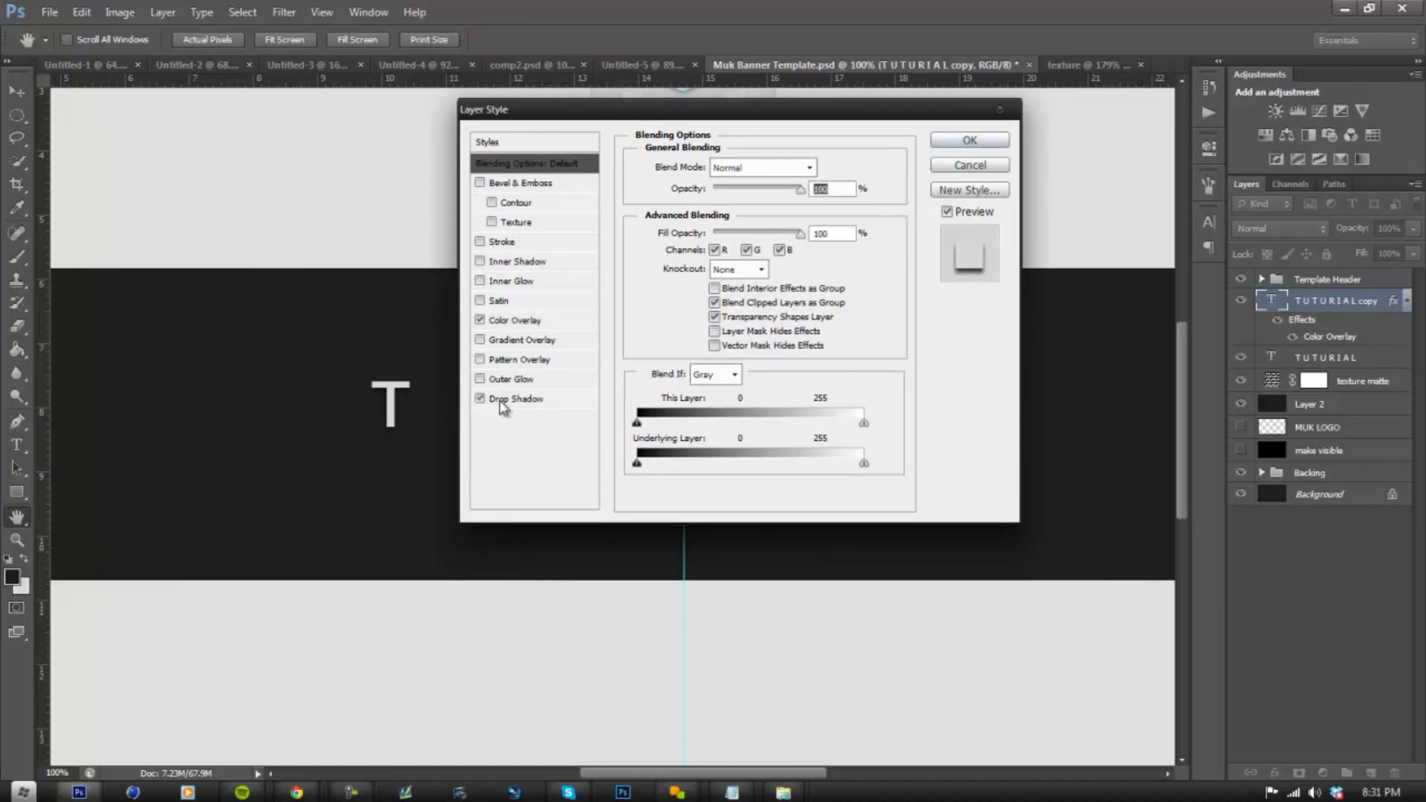
click(505, 401)
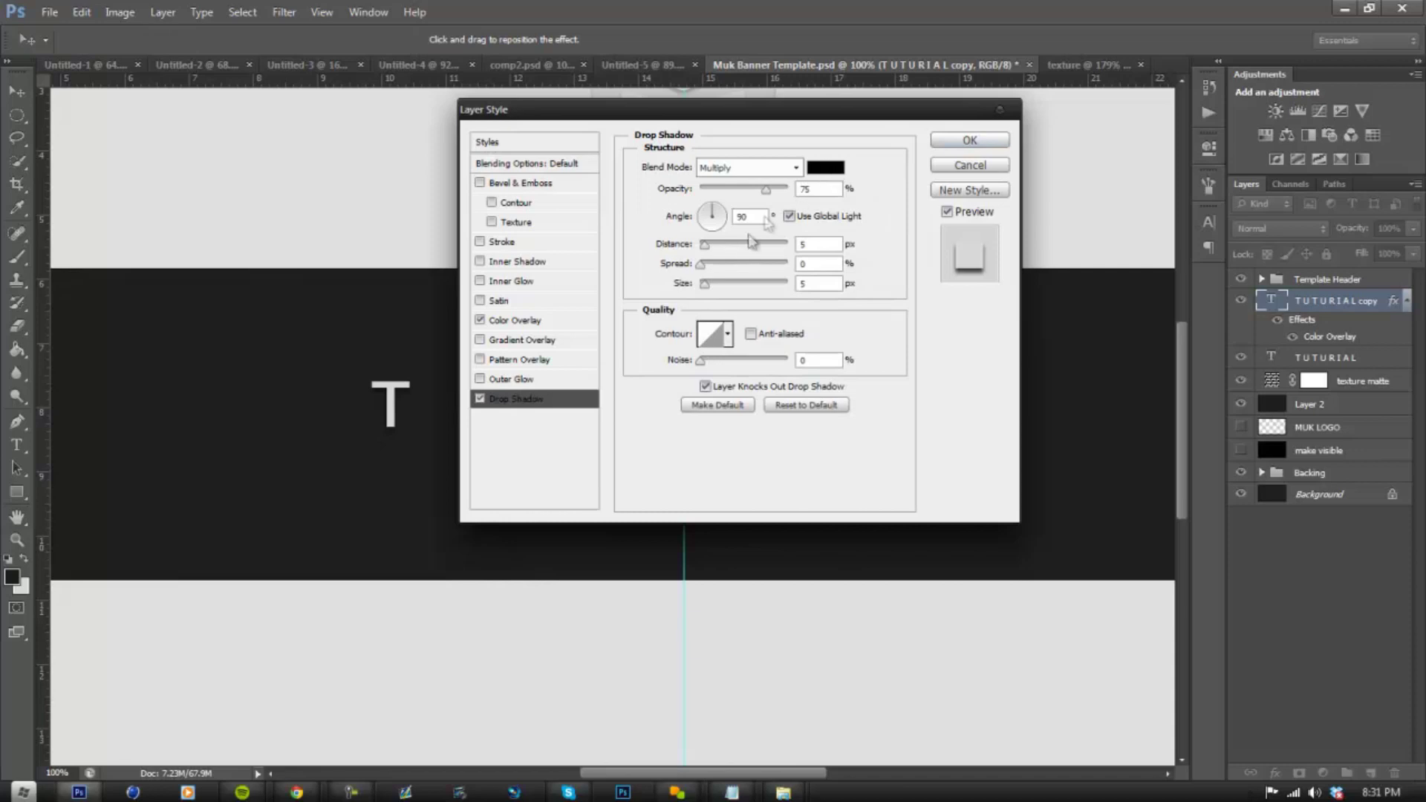
text(13)
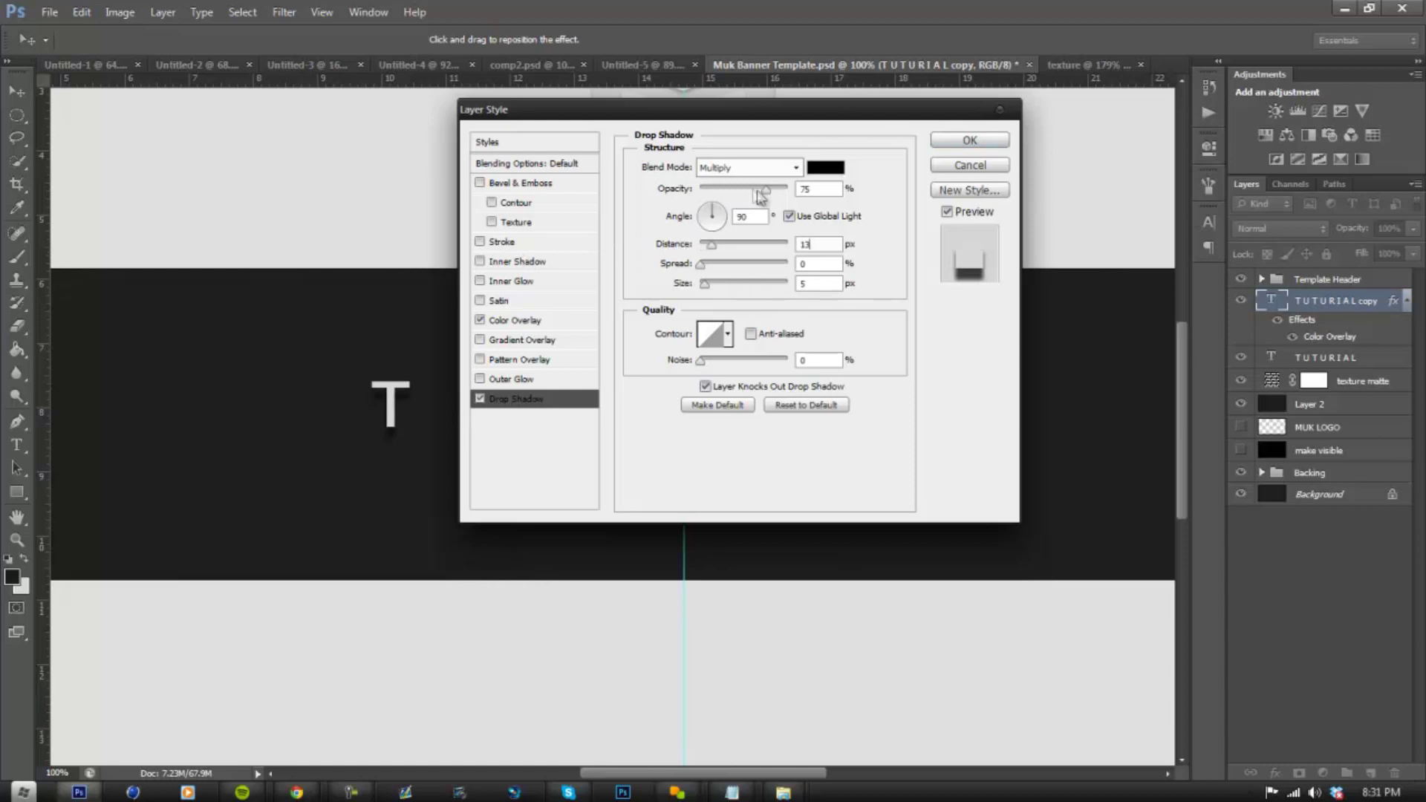
drag(766, 190, 821, 195)
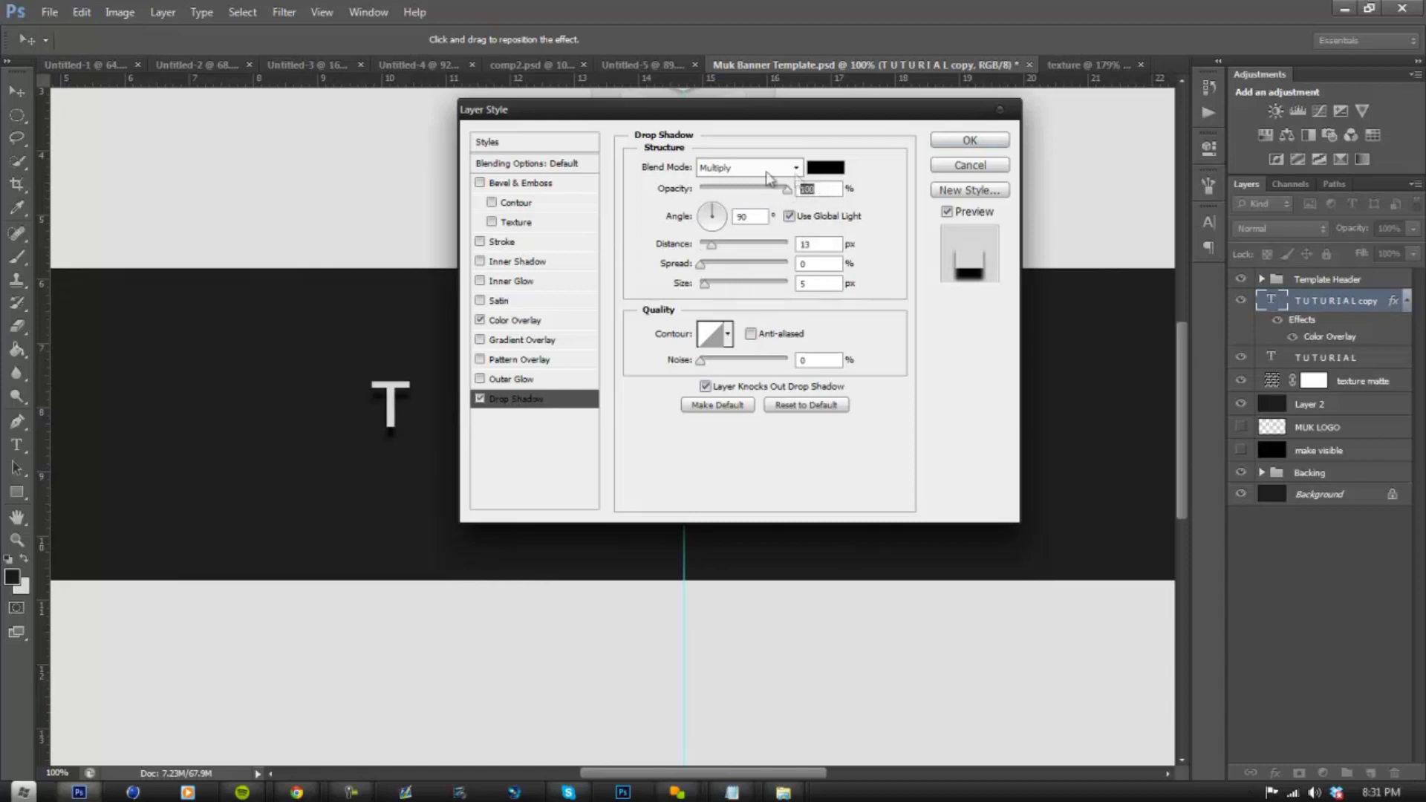
- Set the drop shadow colour to hex BABABA and apply the layer style
click(821, 173)
drag(801, 160, 851, 264)
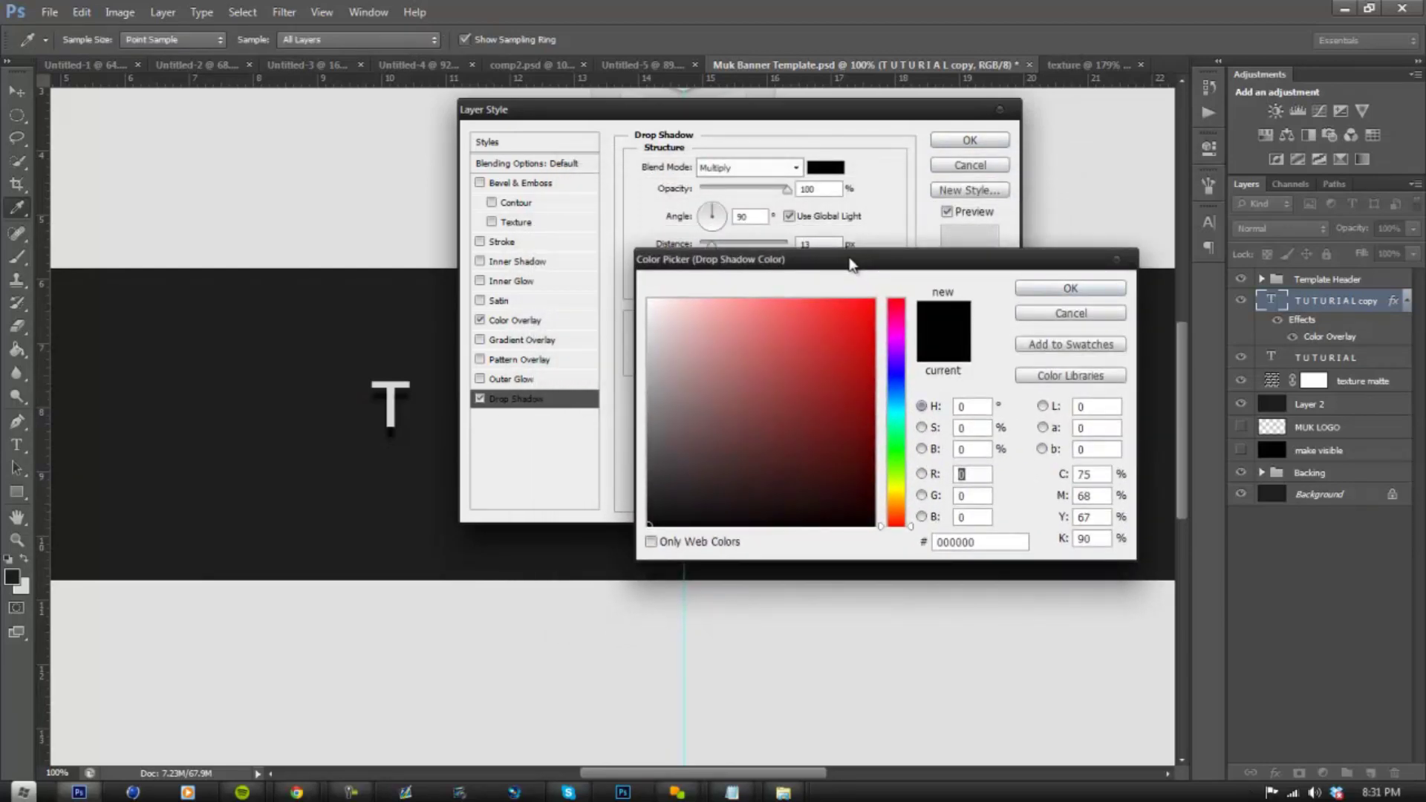
double_click(976, 541)
key(BackSpace)
text(B)
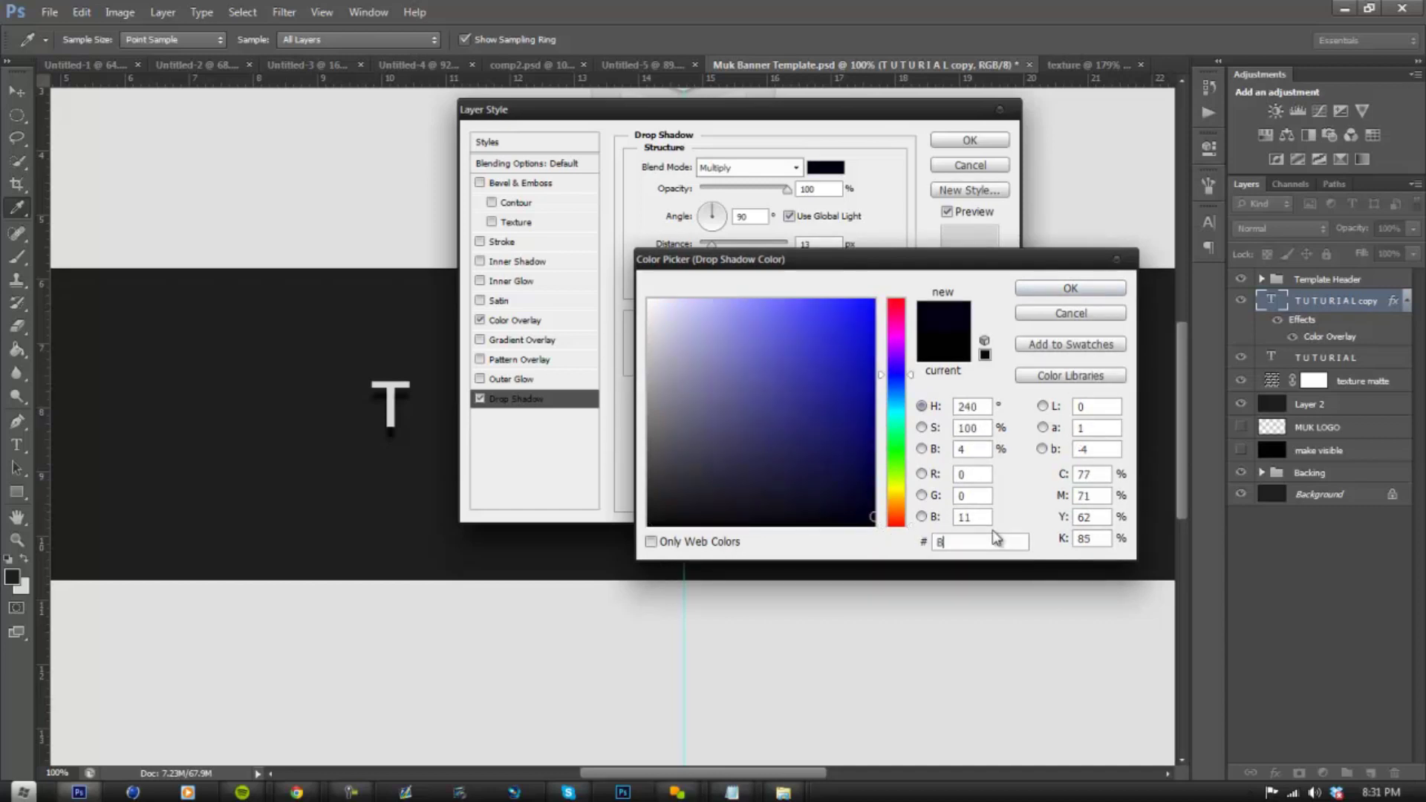
text(ABA)
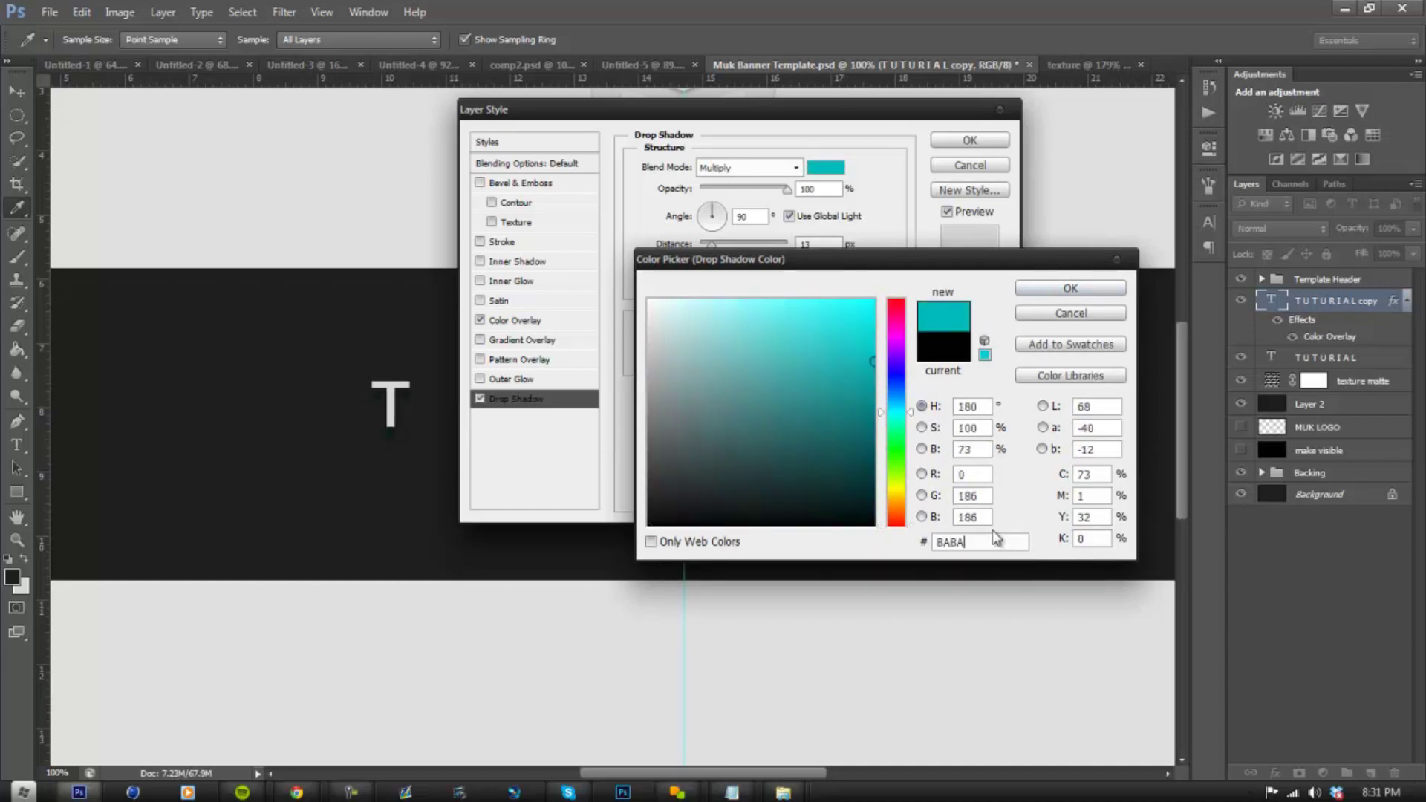
text(BA)
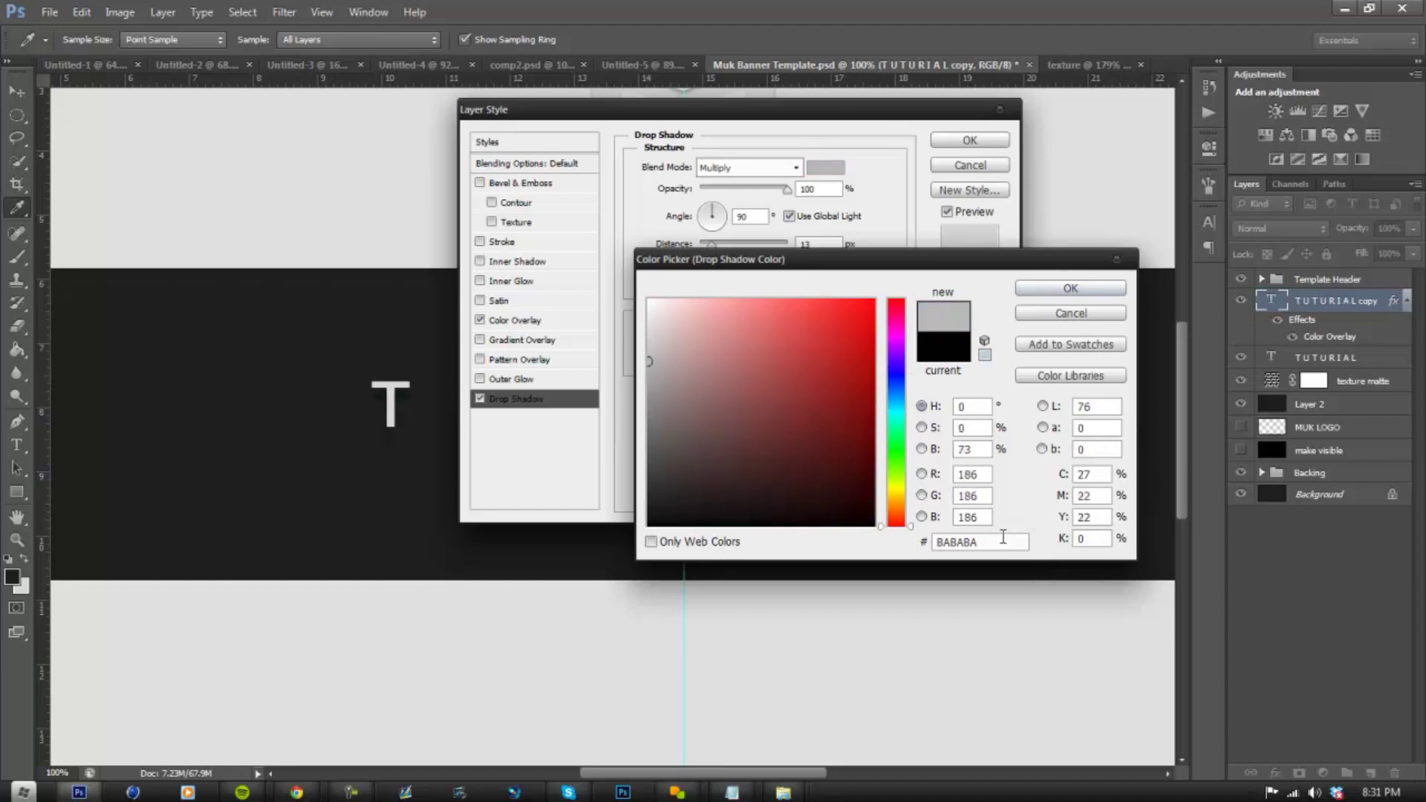
click(1047, 289)
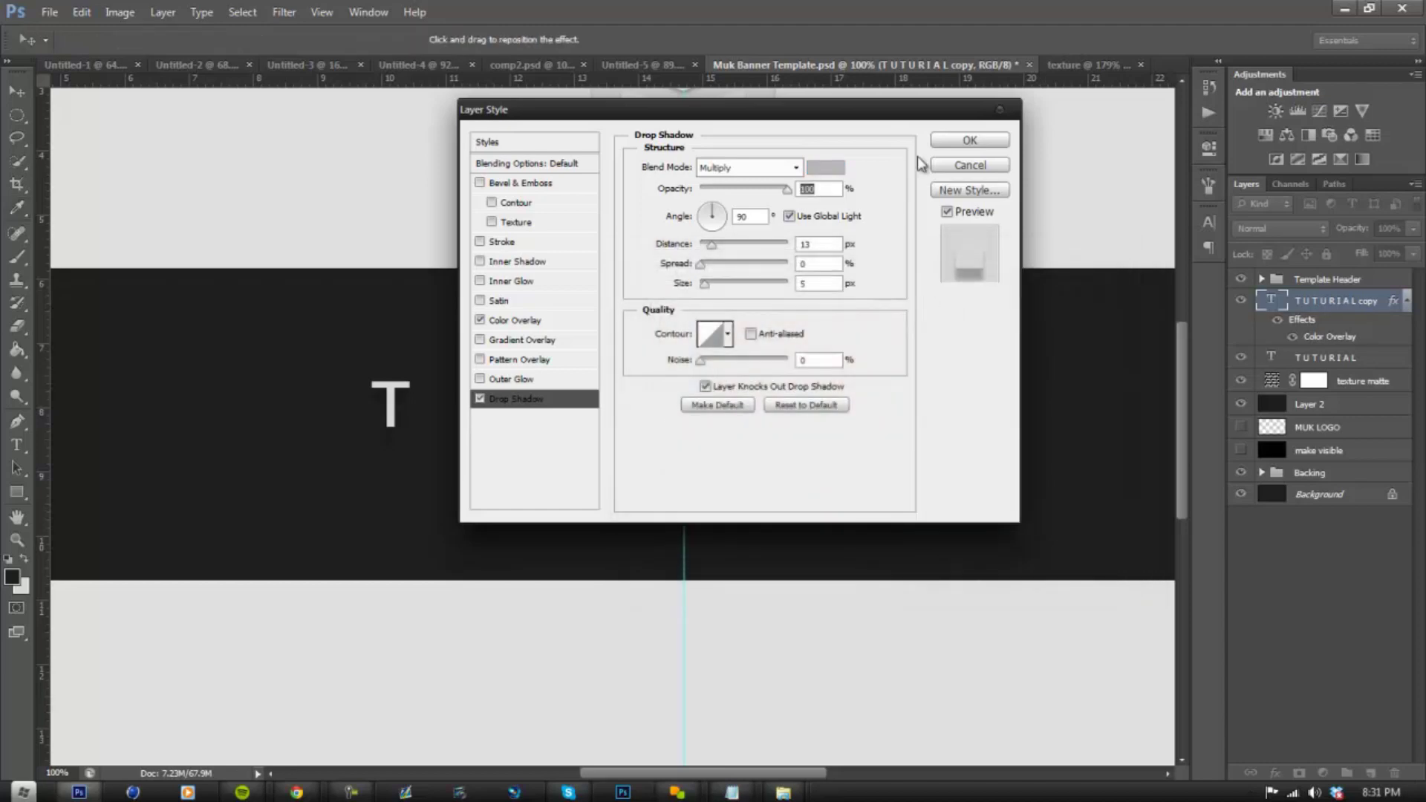
click(956, 145)
- Collapse the copy's effects list and enable a Color Overlay on the original TUTURIAL text layer
key(z)
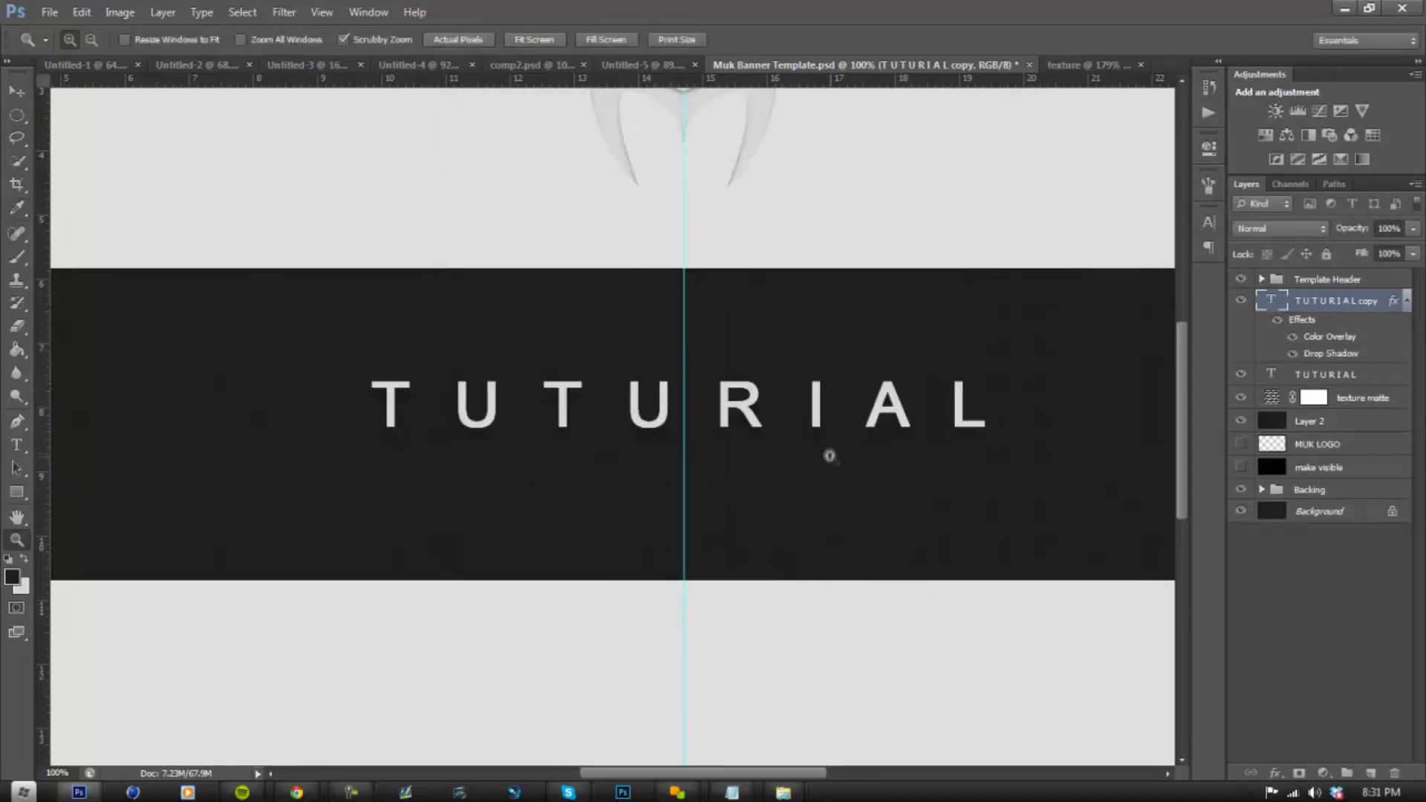
drag(830, 456, 875, 446)
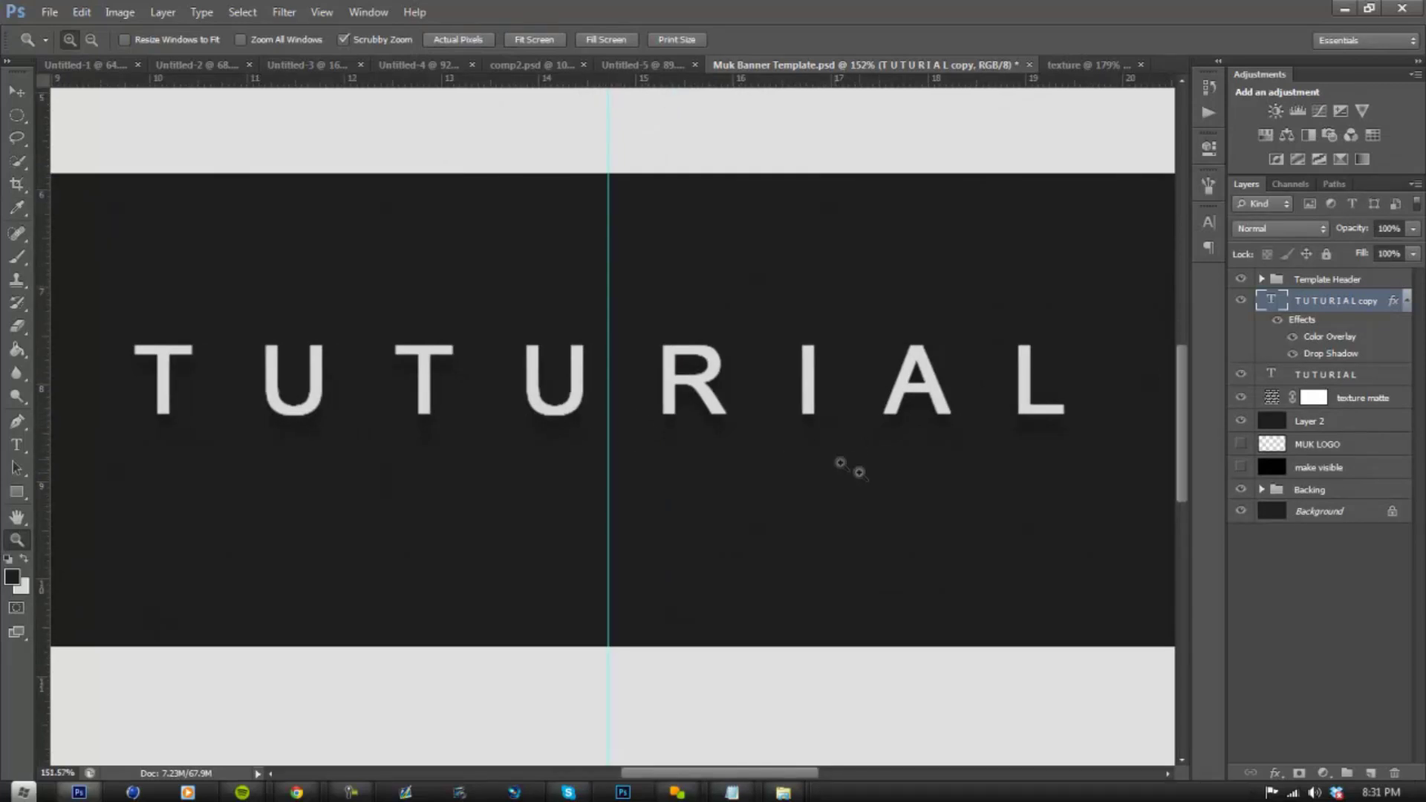
drag(852, 427, 1120, 357)
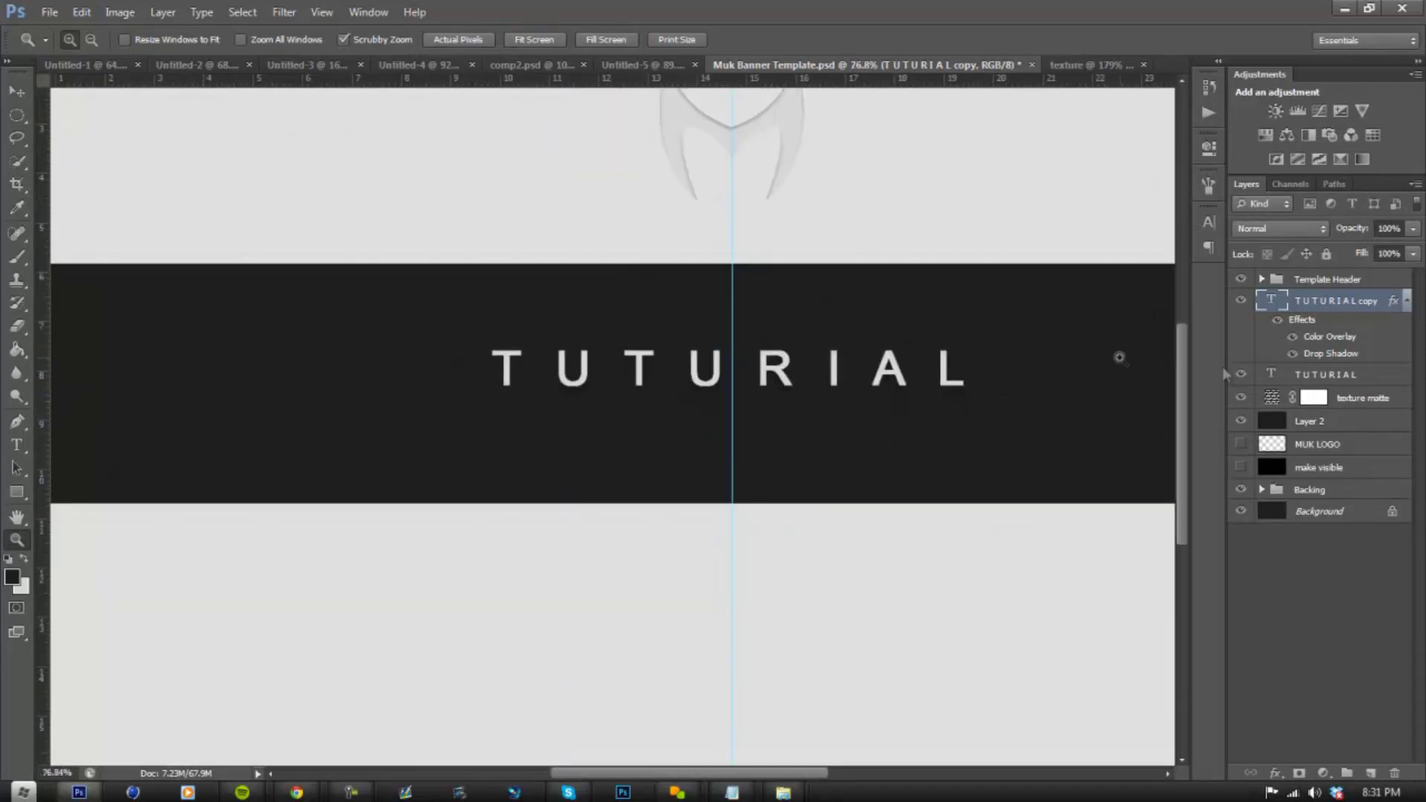
click(1407, 302)
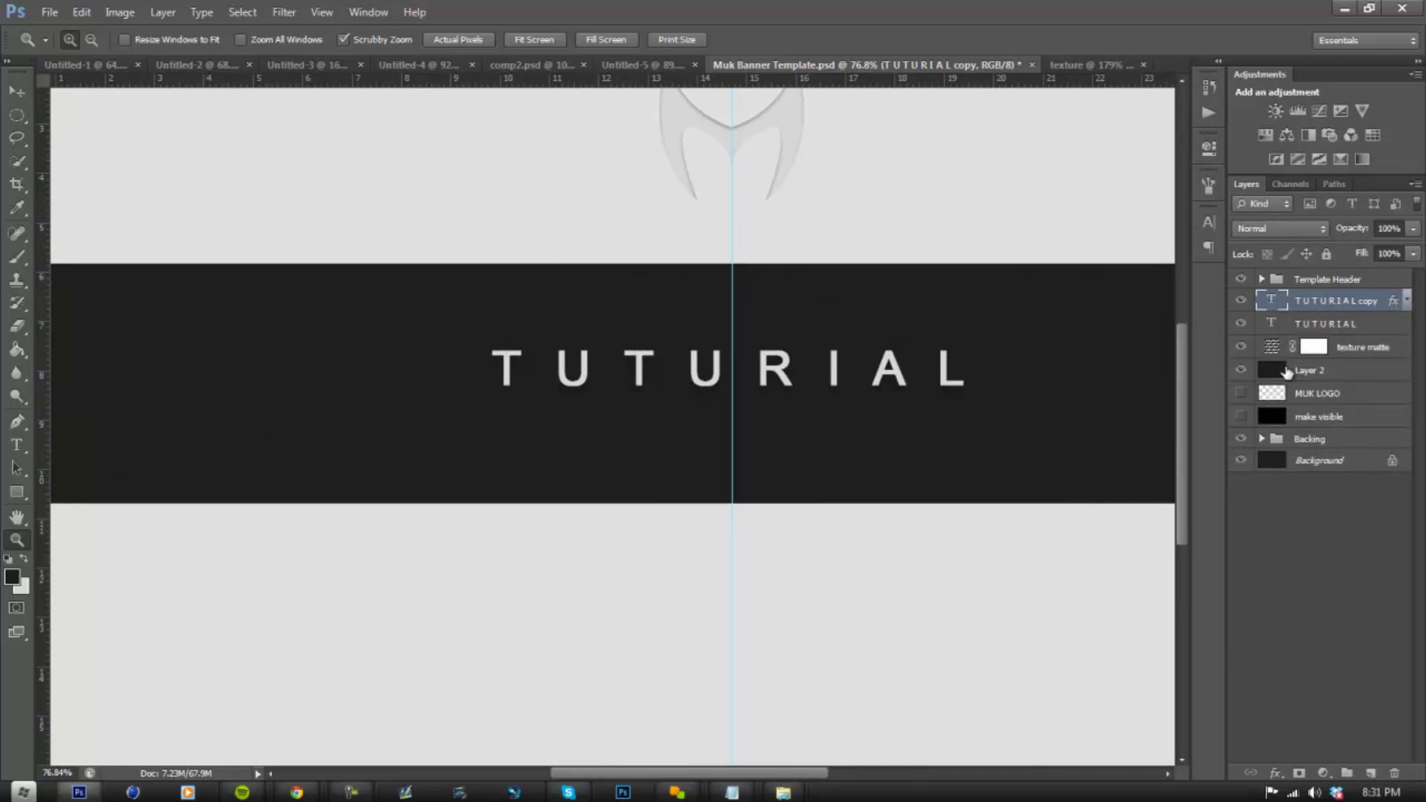
click(1393, 327)
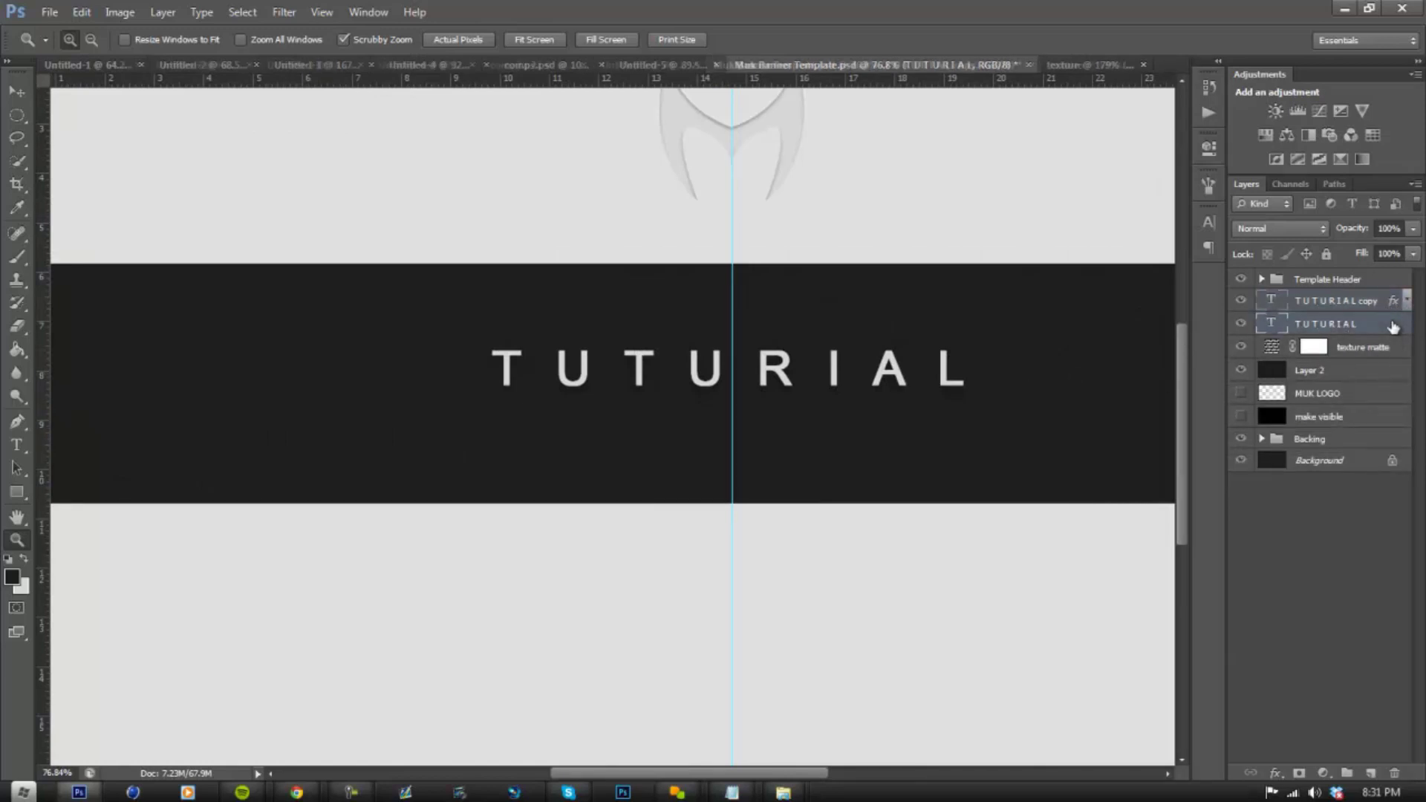
double_click(1393, 330)
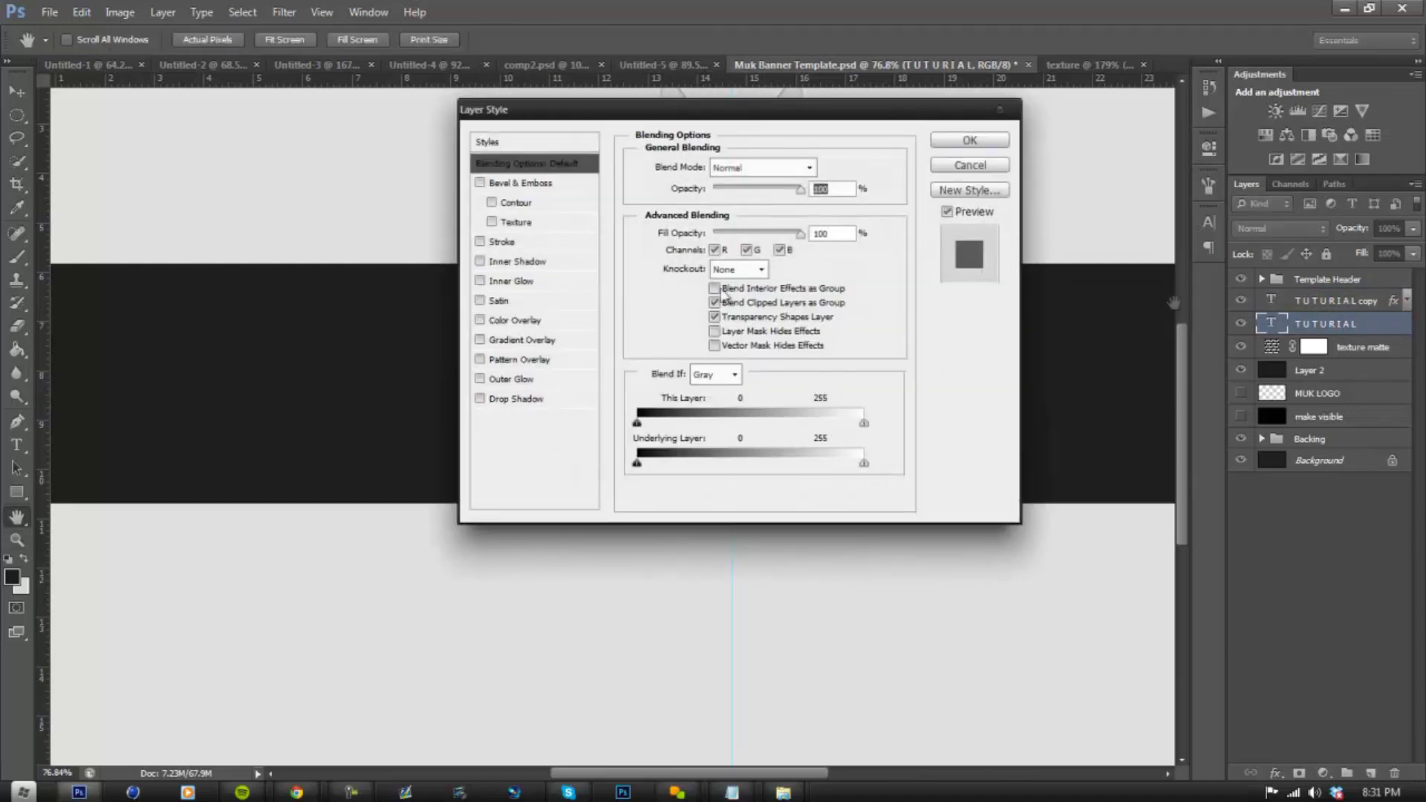
click(480, 320)
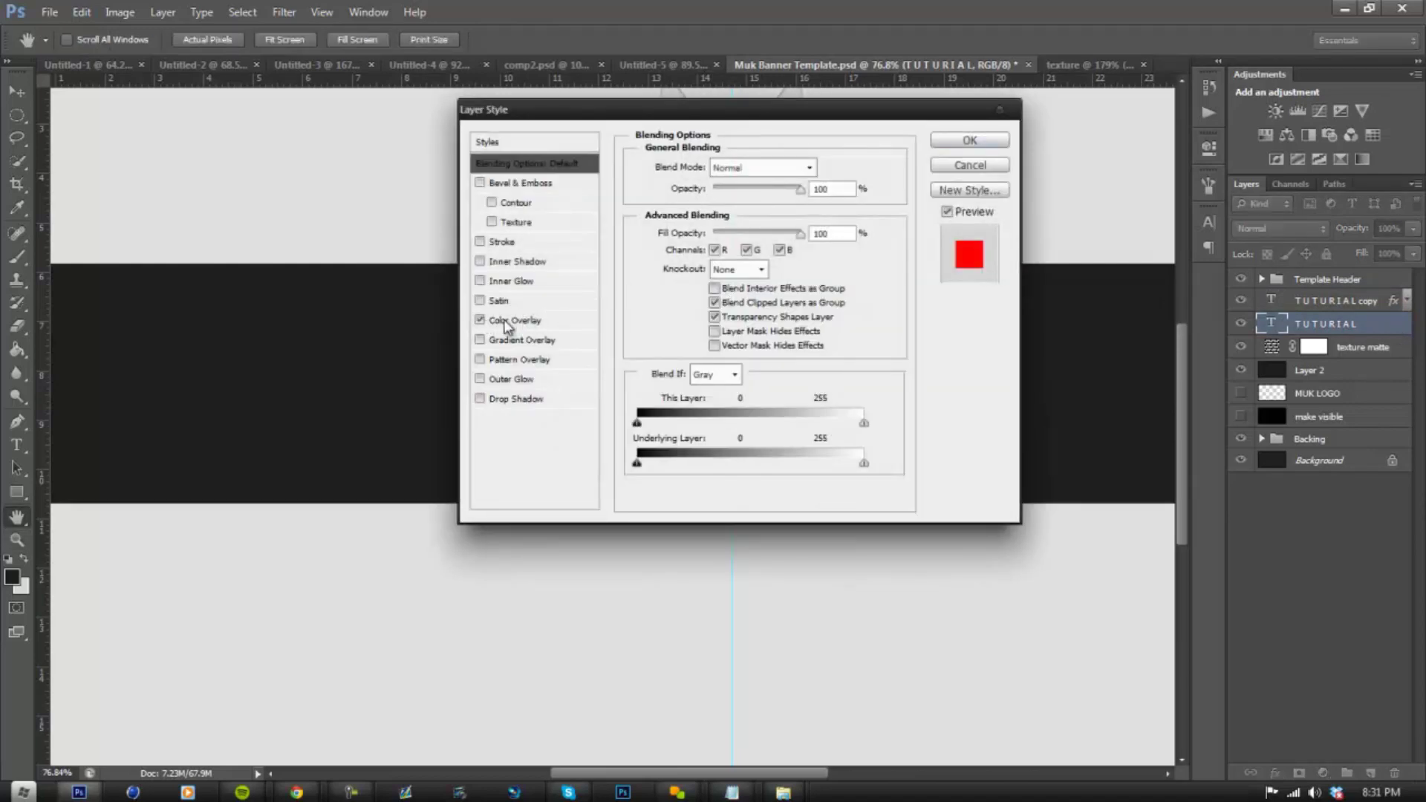
click(508, 323)
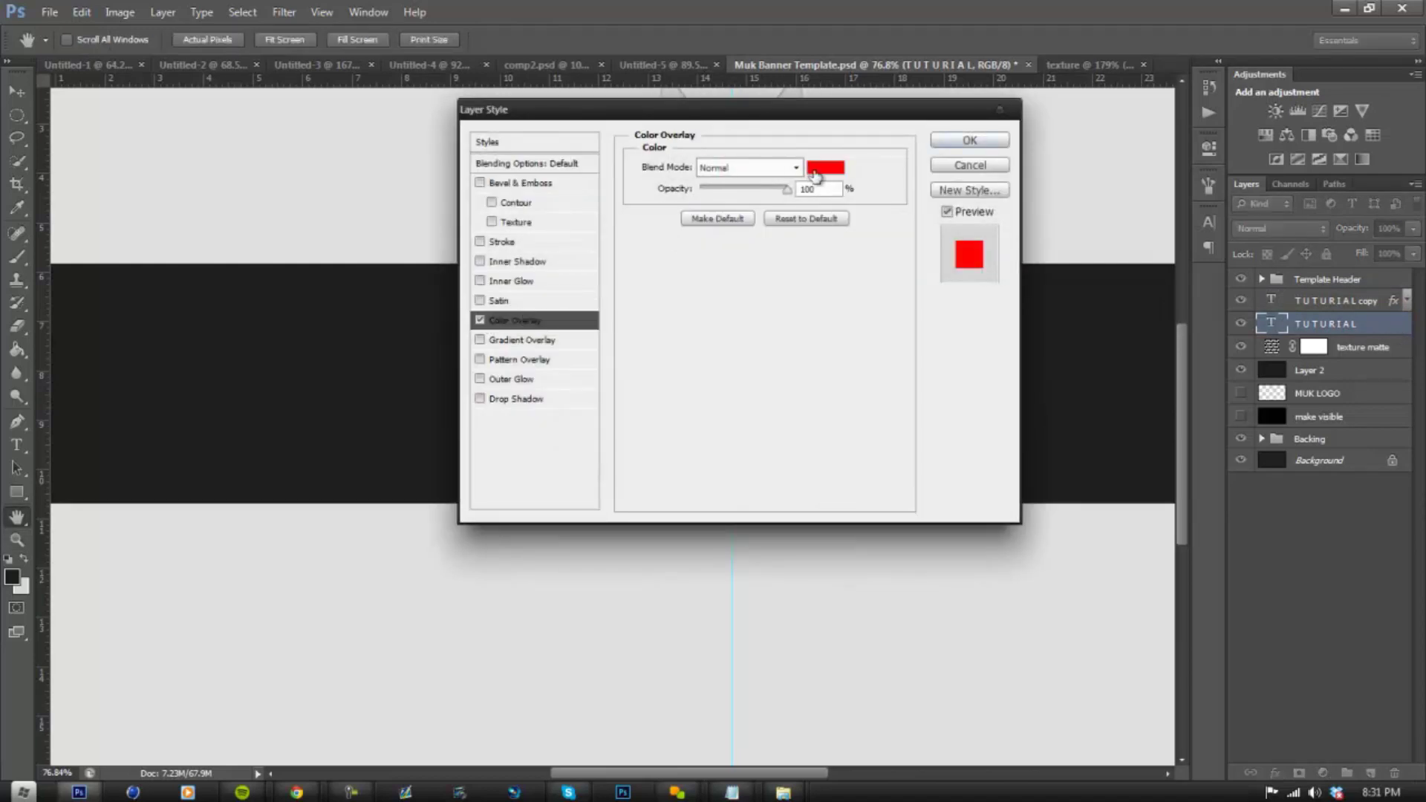
- Set the original TUTURIAL layer's Color Overlay to hex 828282 and apply the layer style
click(817, 174)
drag(750, 259, 748, 209)
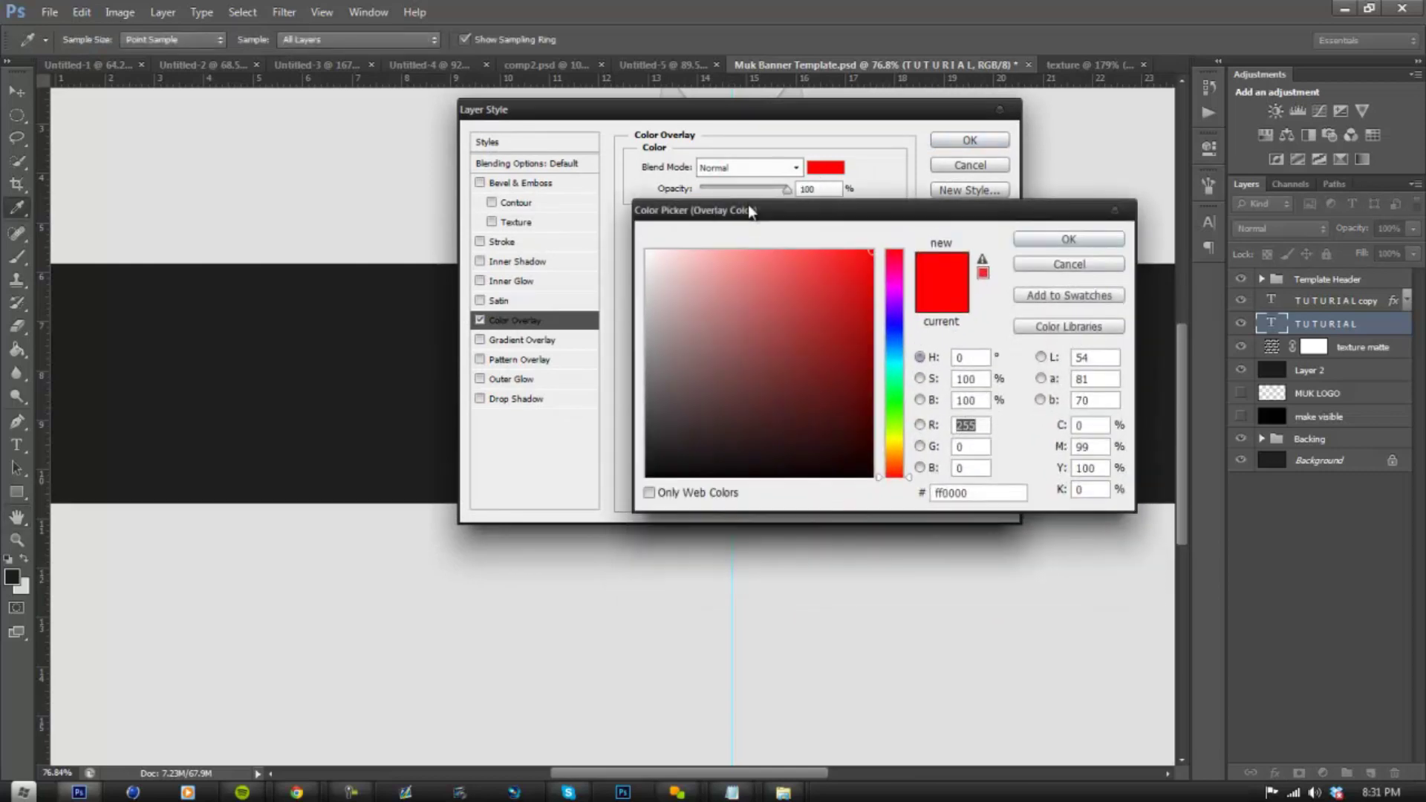
key(Tab)
key(Tab)
key(Tab)
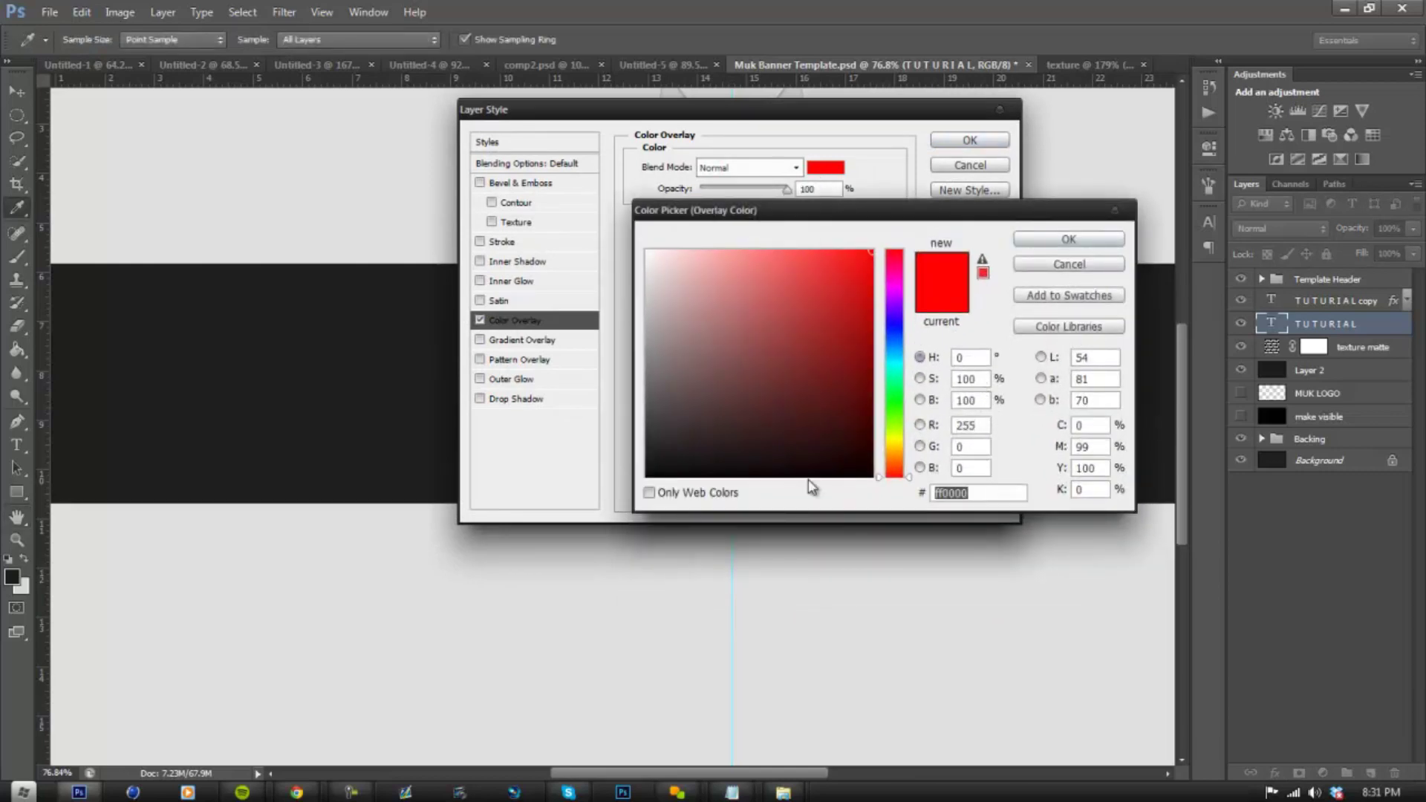
key(BackSpace)
text(8)
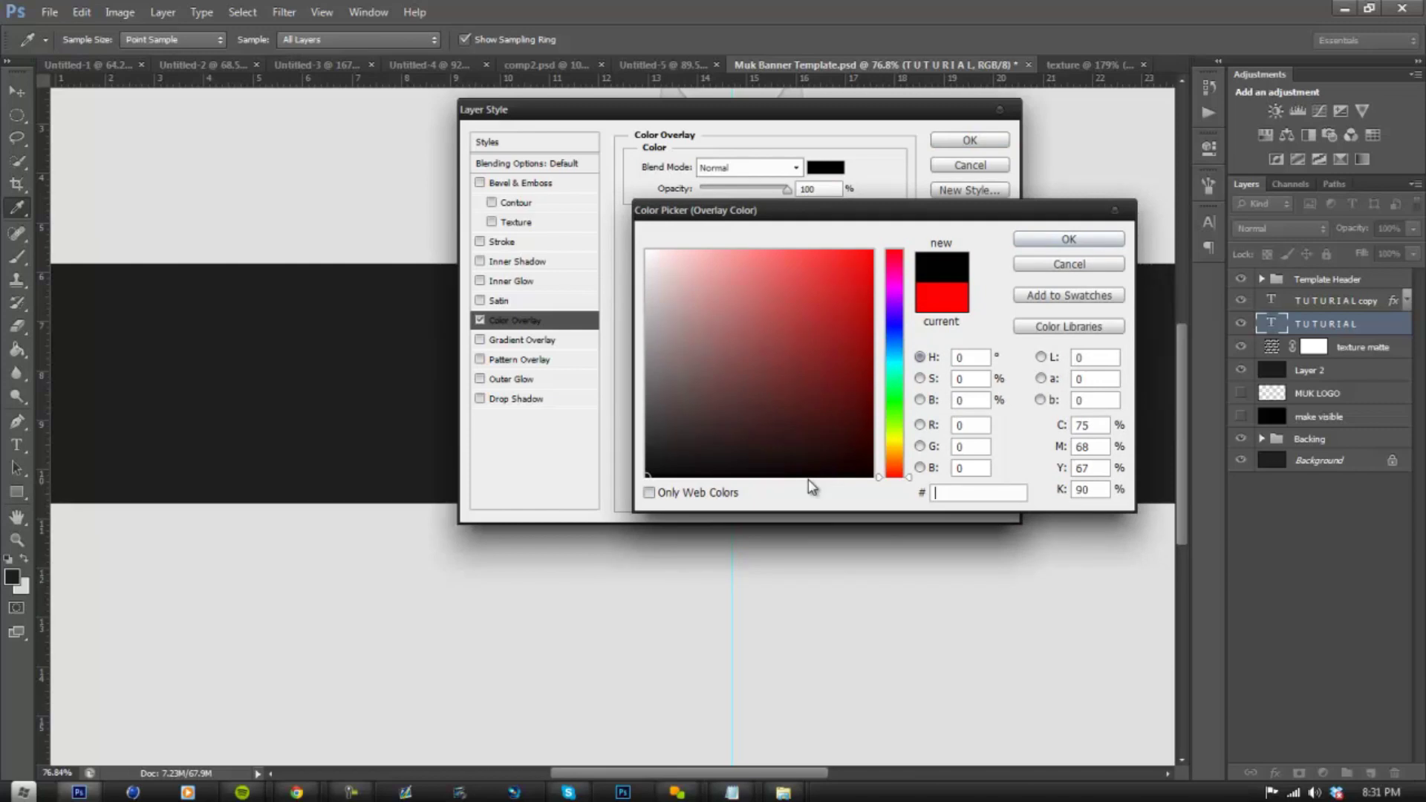
text(2)
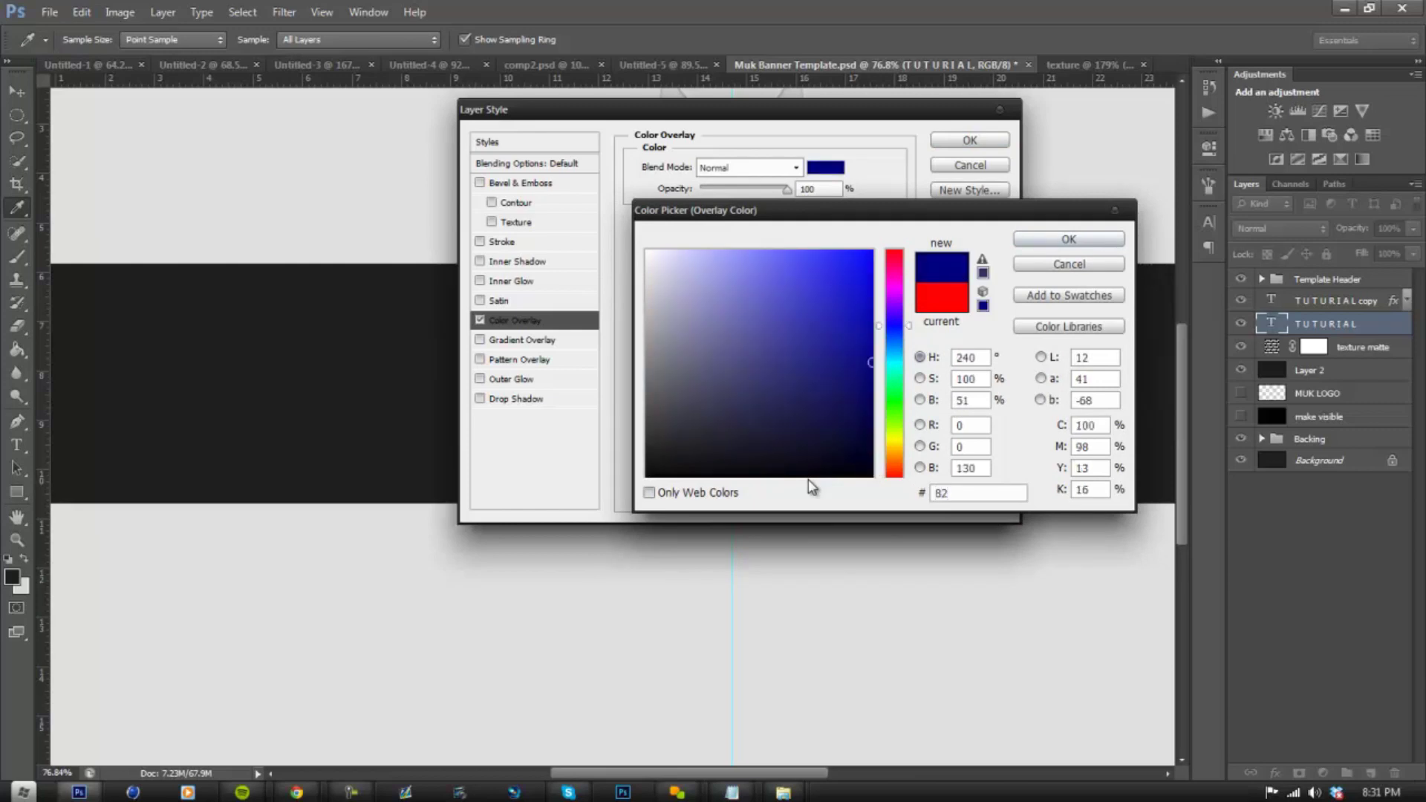
text(828)
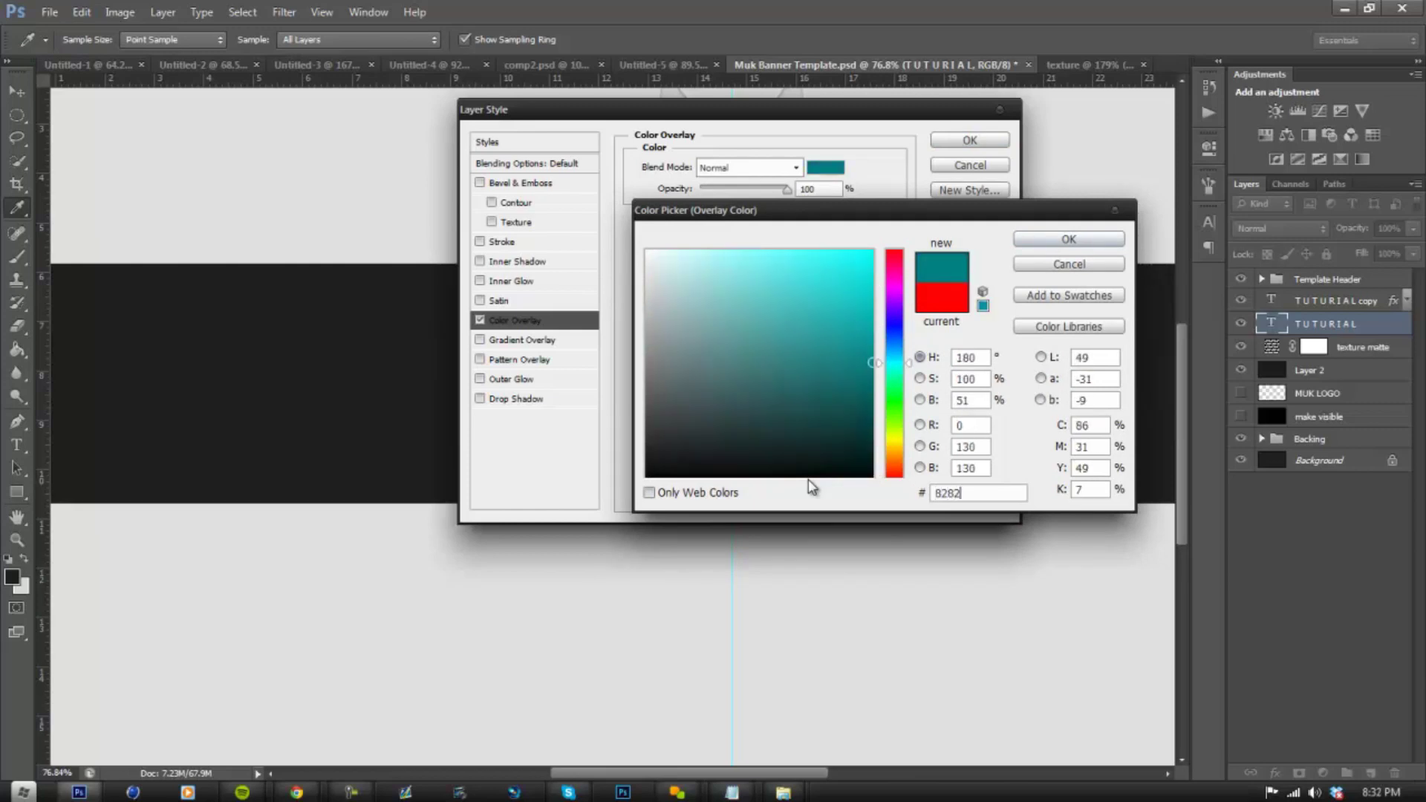
text(2)
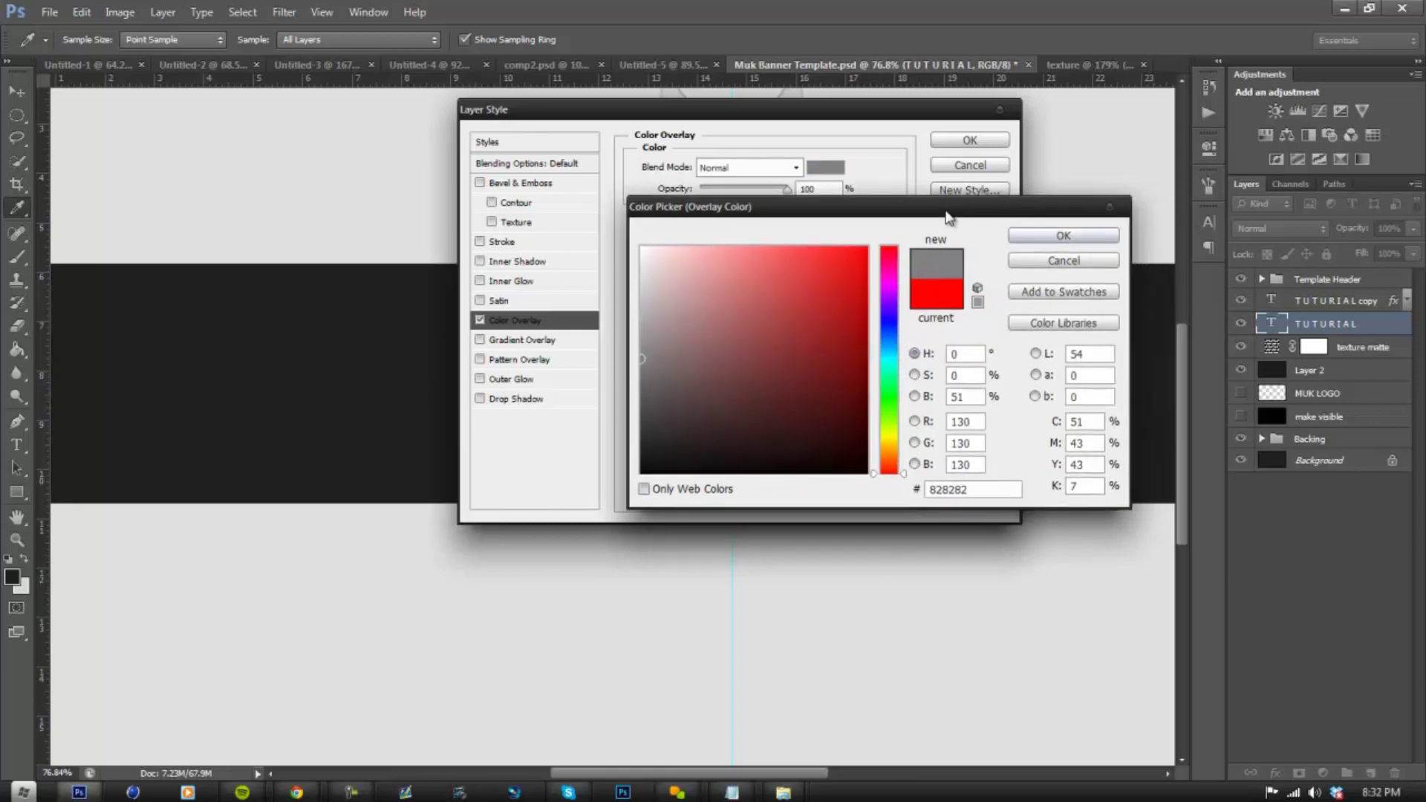
click(1019, 238)
click(970, 140)
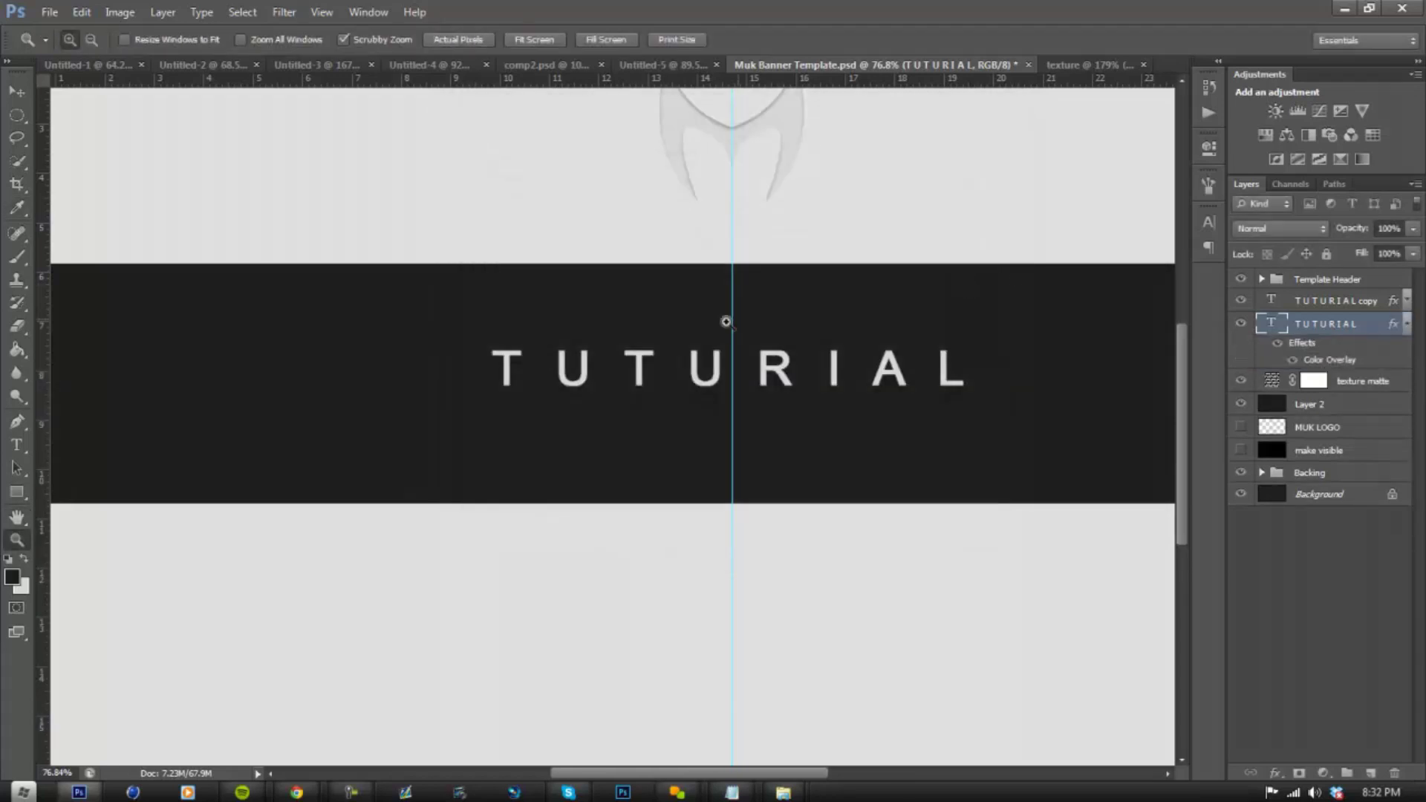
- Nudge the original TUTURIAL layer down a few pixels beneath the copy to form a darker extruded edge under the letters
click(756, 389)
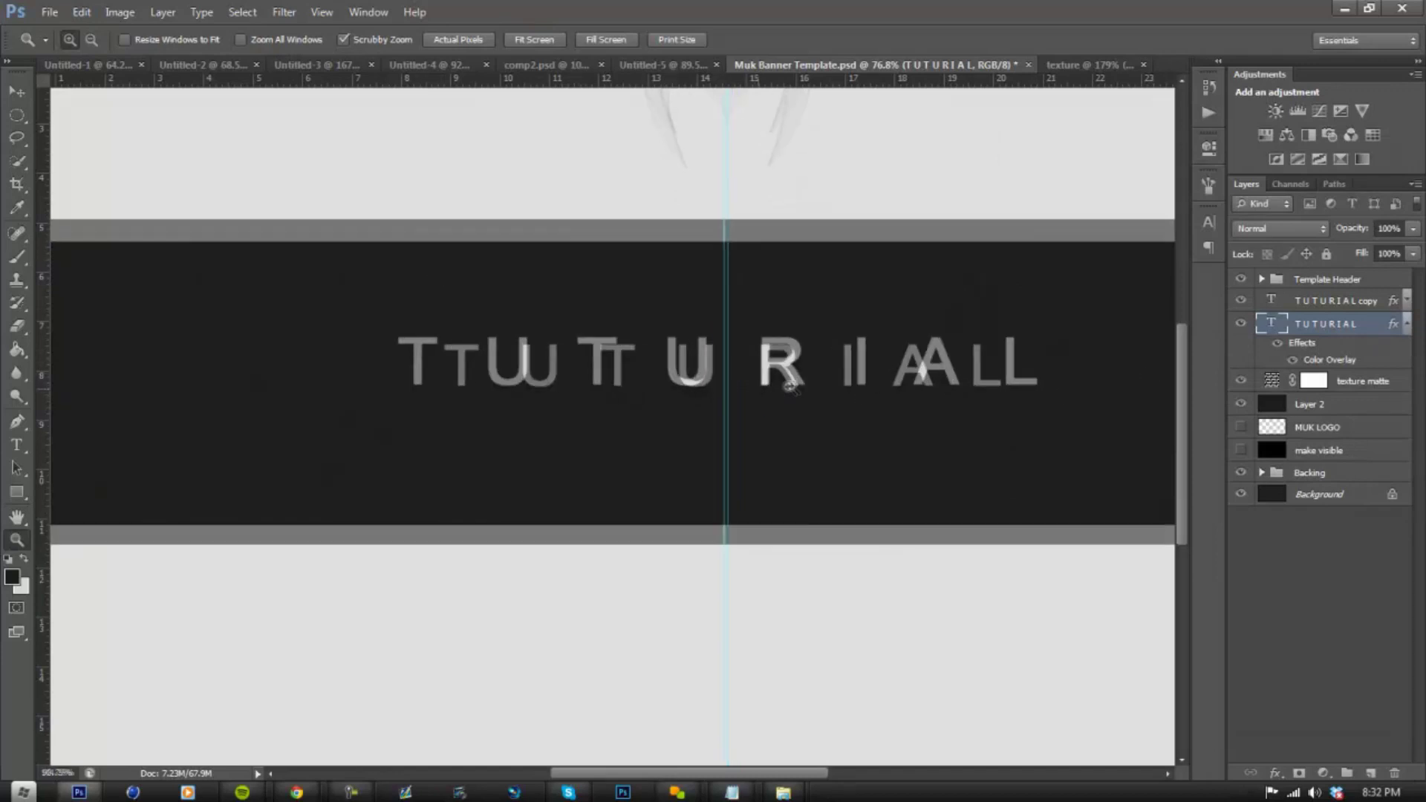
click(17, 92)
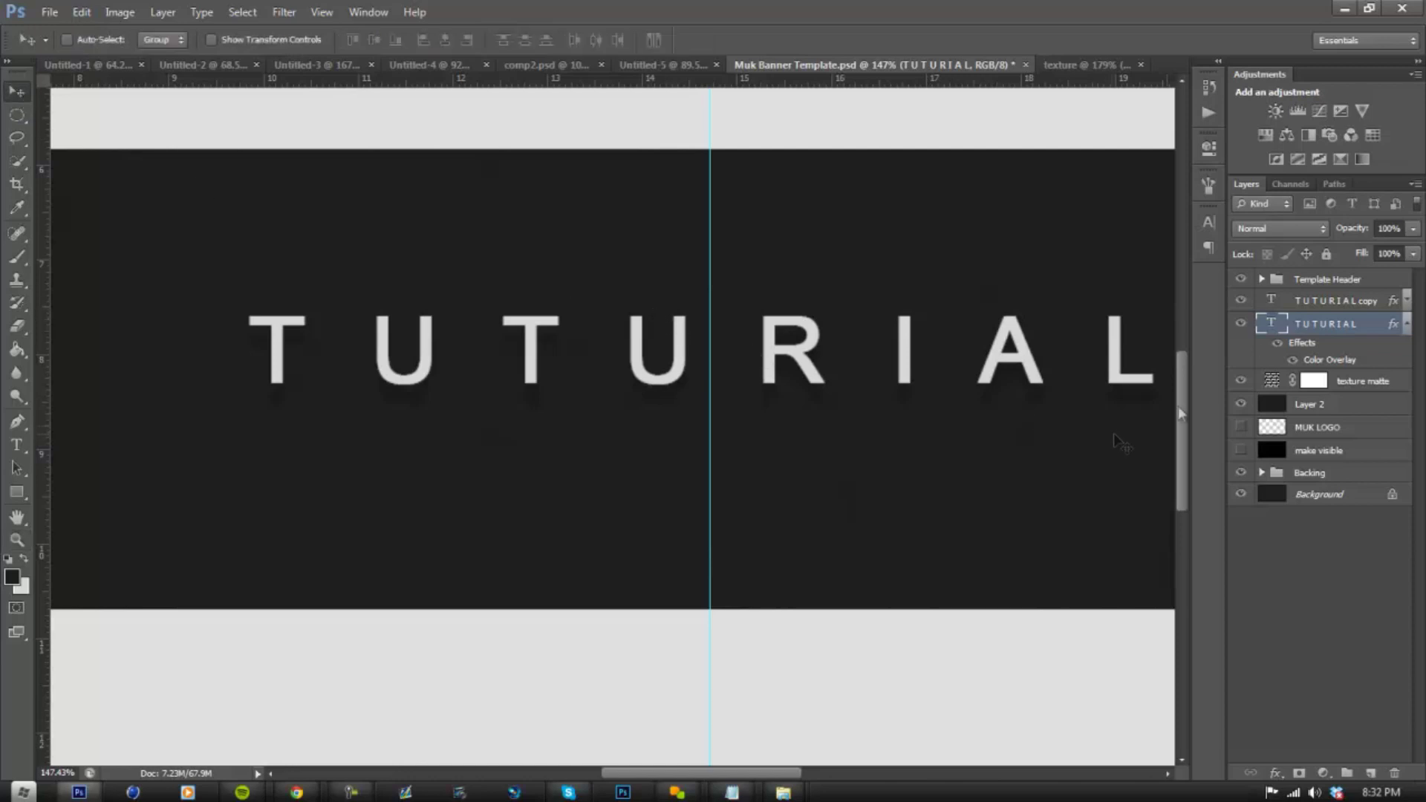
click(1407, 330)
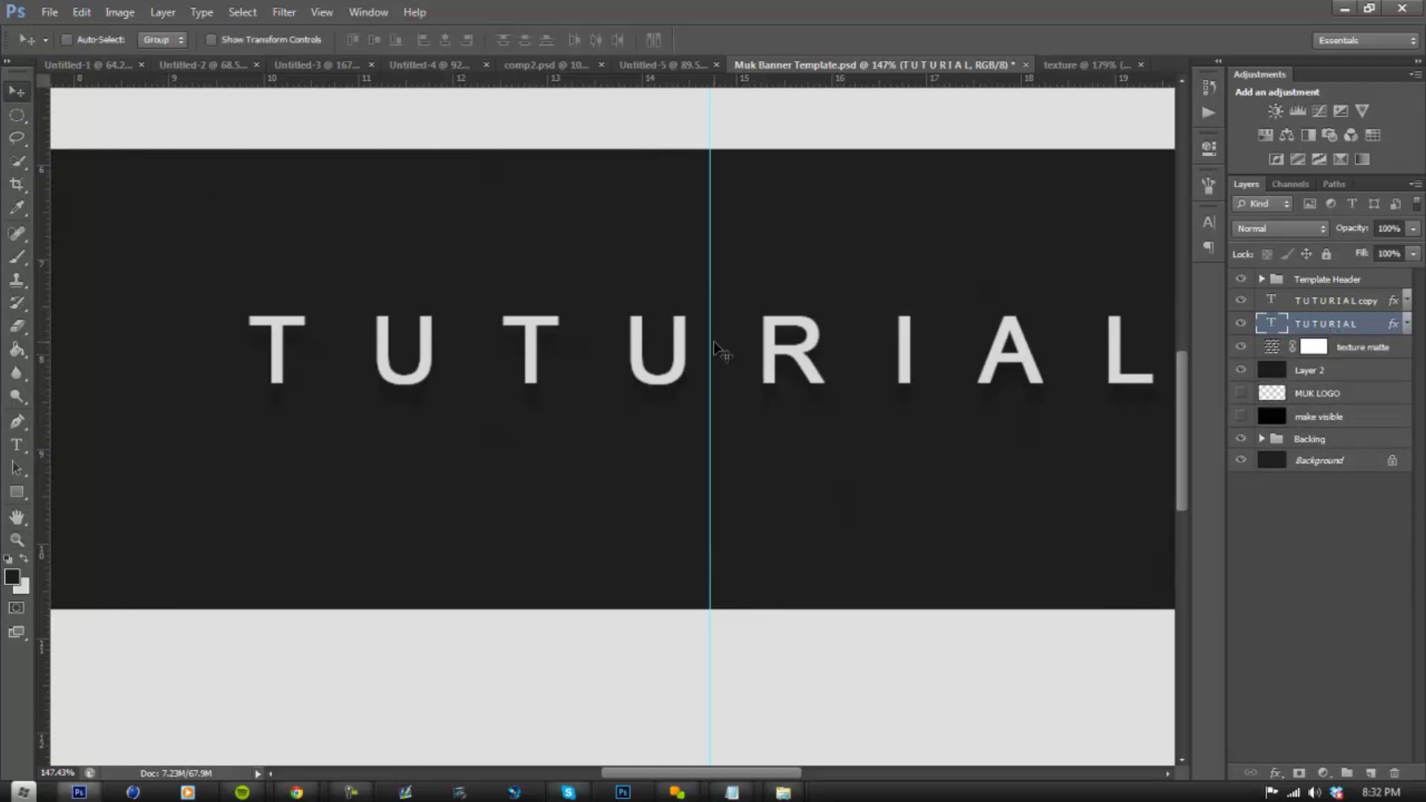
key(Down)
key(Down)
key(Down)
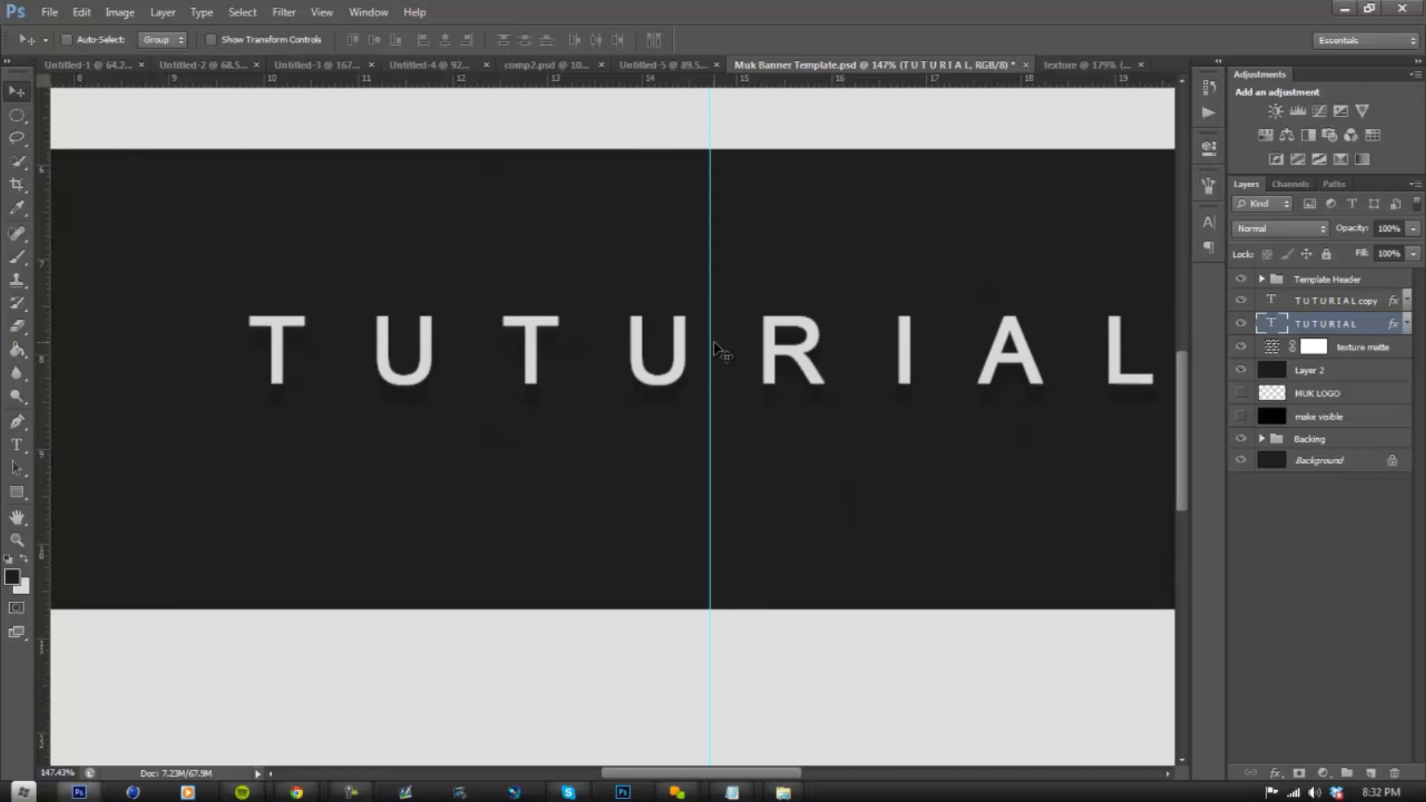
key(Down)
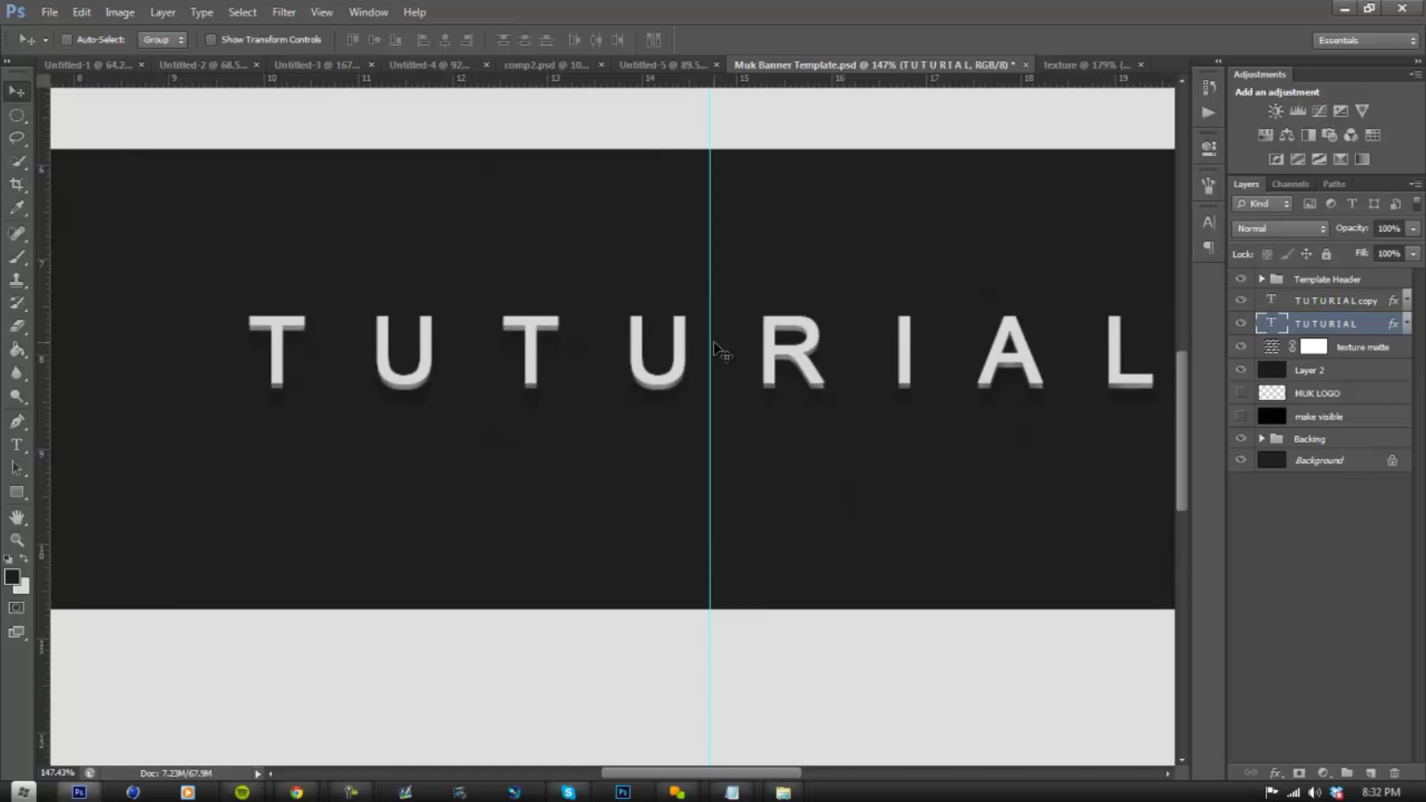
key(Down)
key(Down)
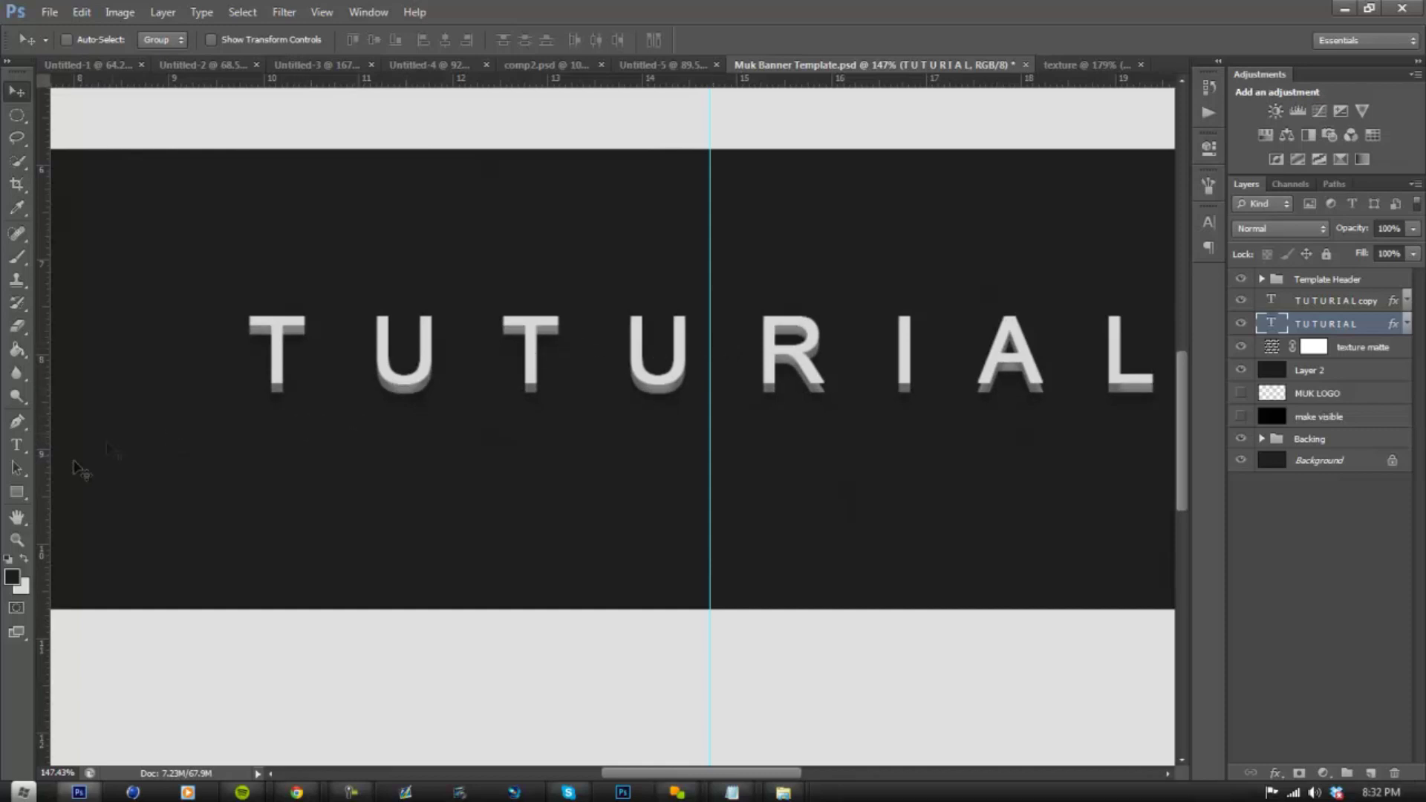
- Try shifting the original TUTURIAL layer one pixel further down at close zoom, and move it back up
click(16, 540)
drag(321, 377, 581, 368)
key(ctrl+0)
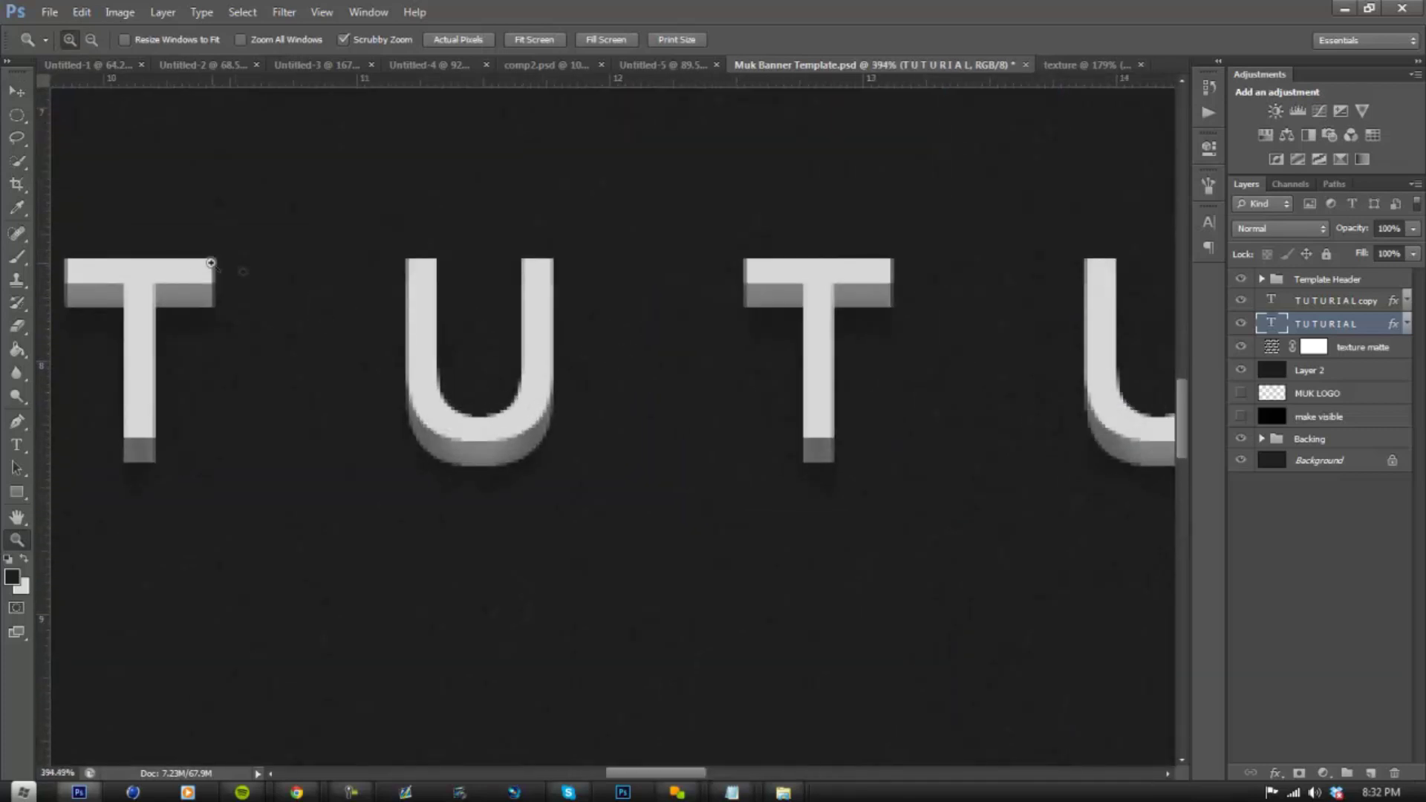
click(18, 94)
key(Down)
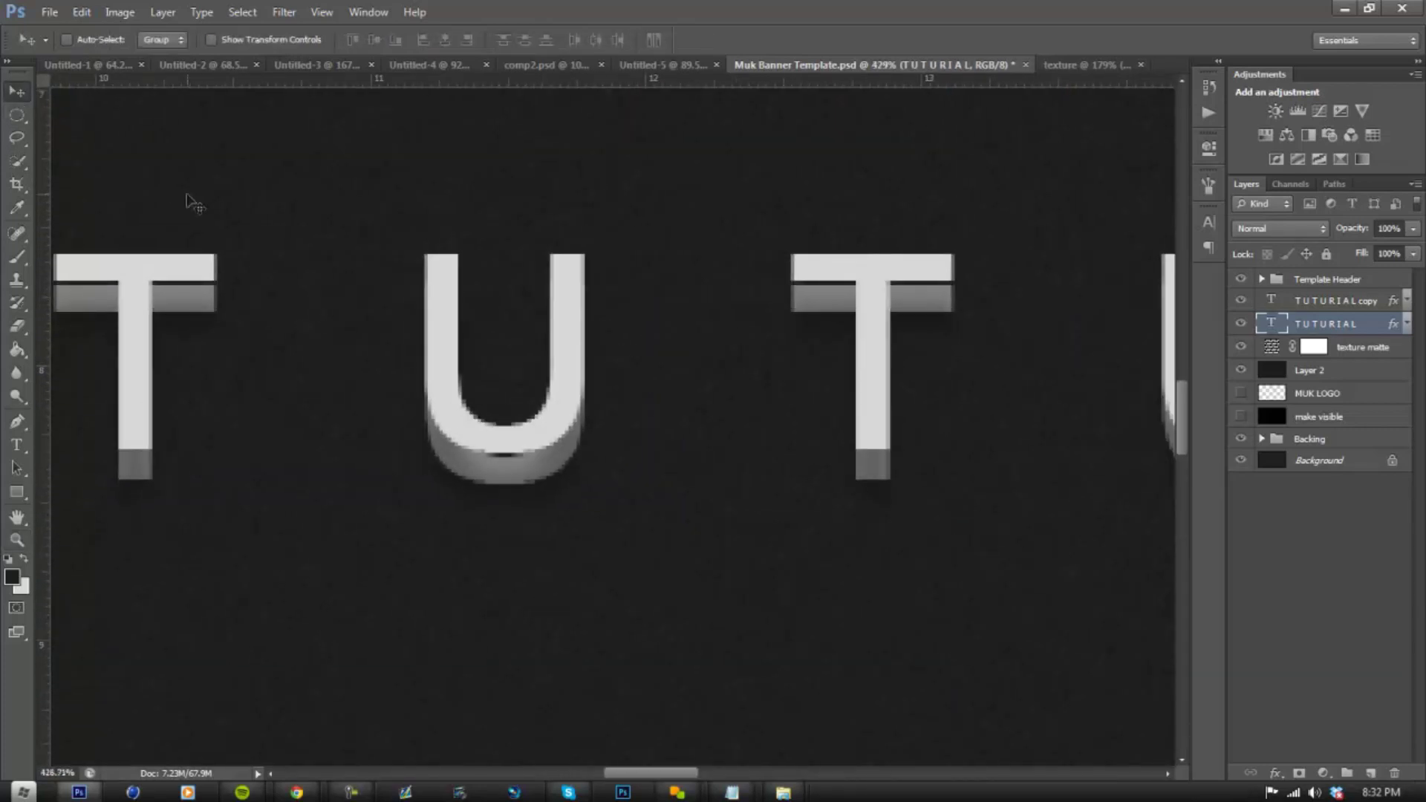
key(Up)
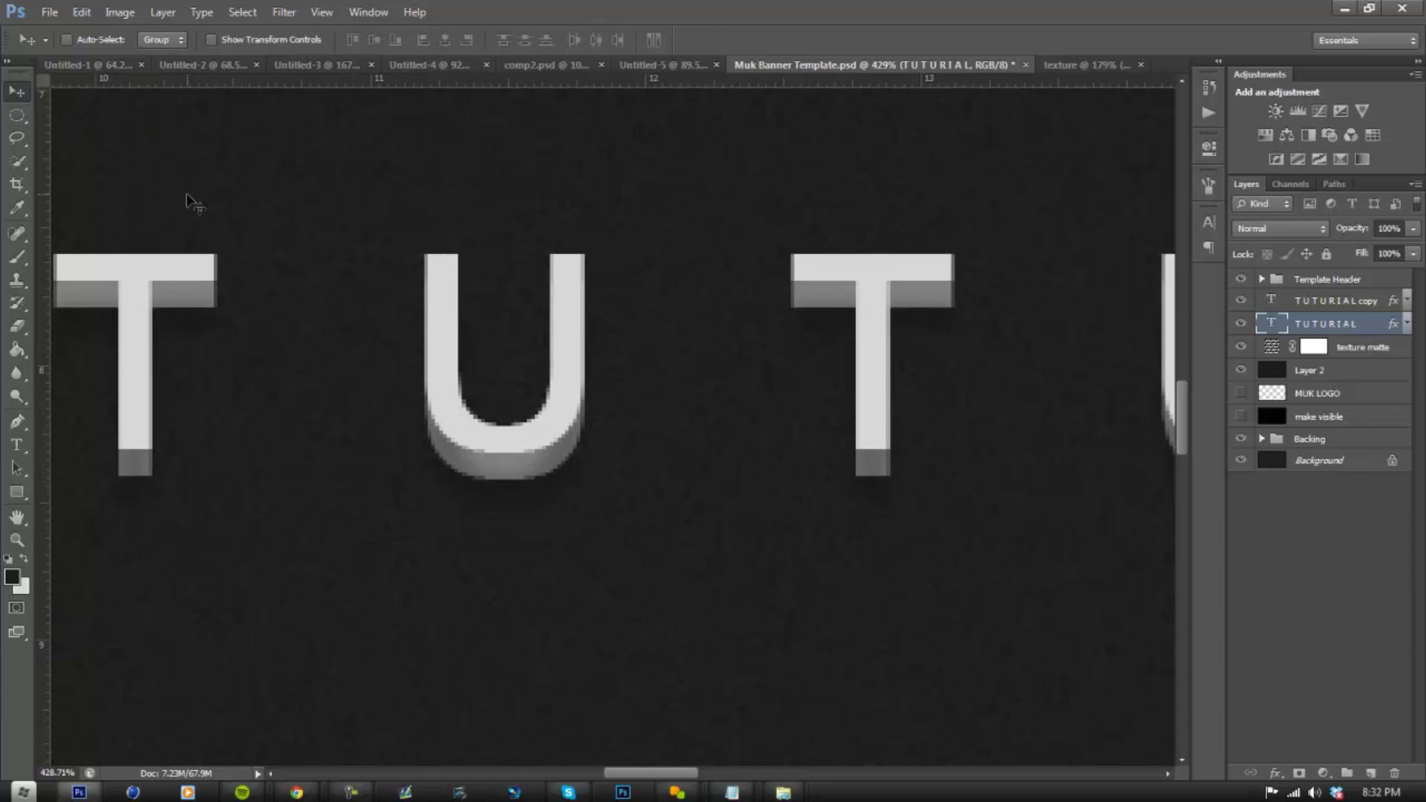
- Examine the extruded TUTURIAL text across the dark band at actual pixel size
click(17, 540)
key(ctrl+0)
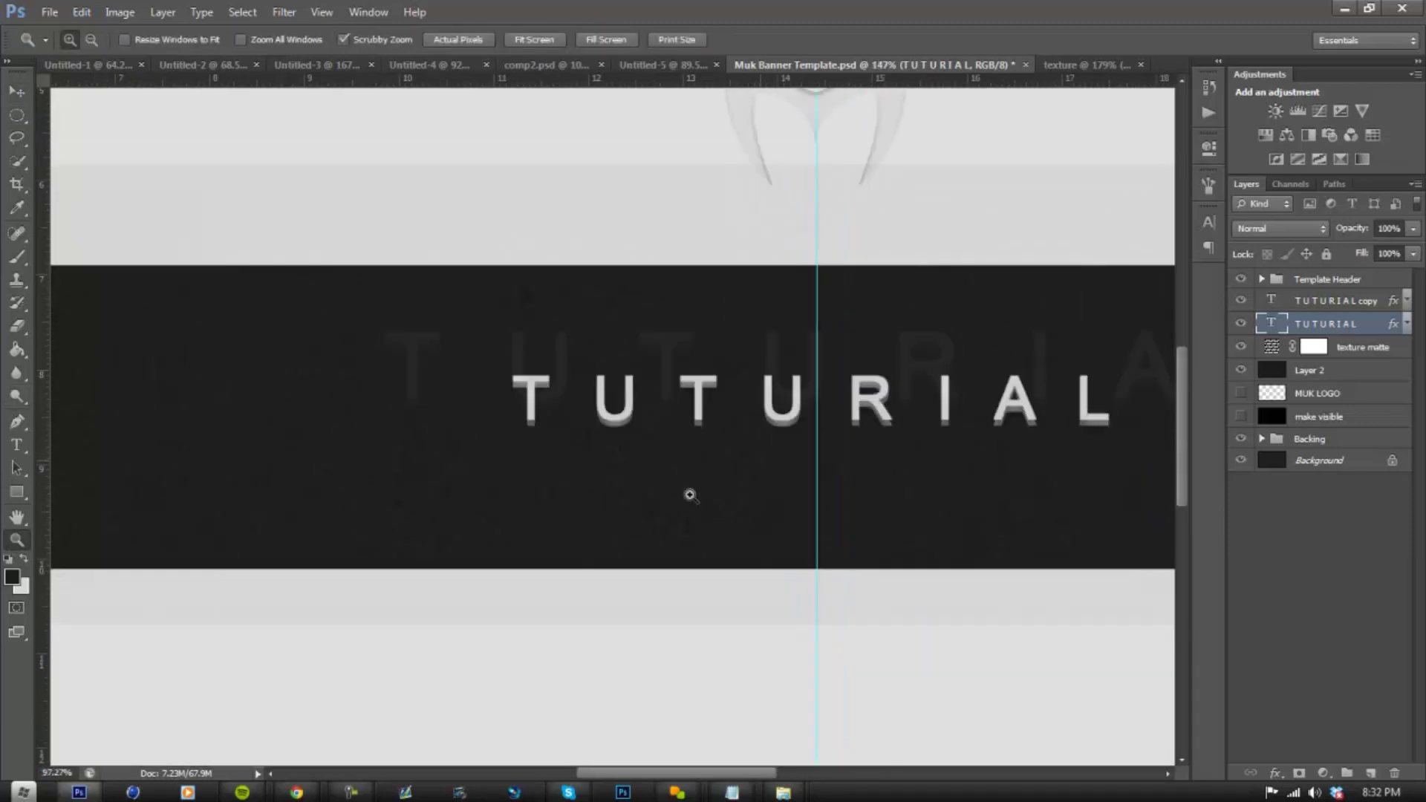
drag(929, 473, 688, 444)
right_click(688, 442)
click(730, 481)
scroll(699, 586, down, 1)
drag(742, 772, 806, 770)
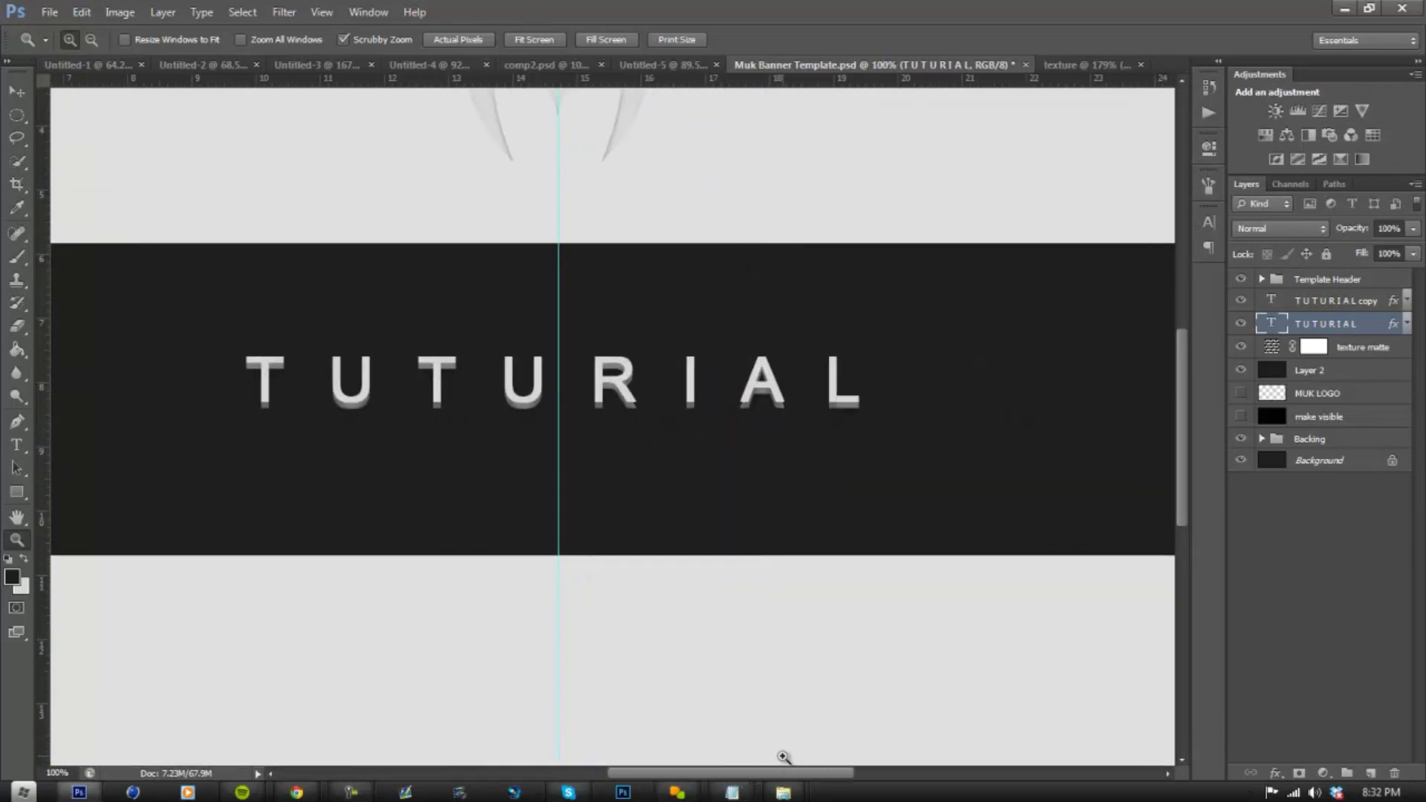
drag(573, 456, 558, 448)
right_click(565, 448)
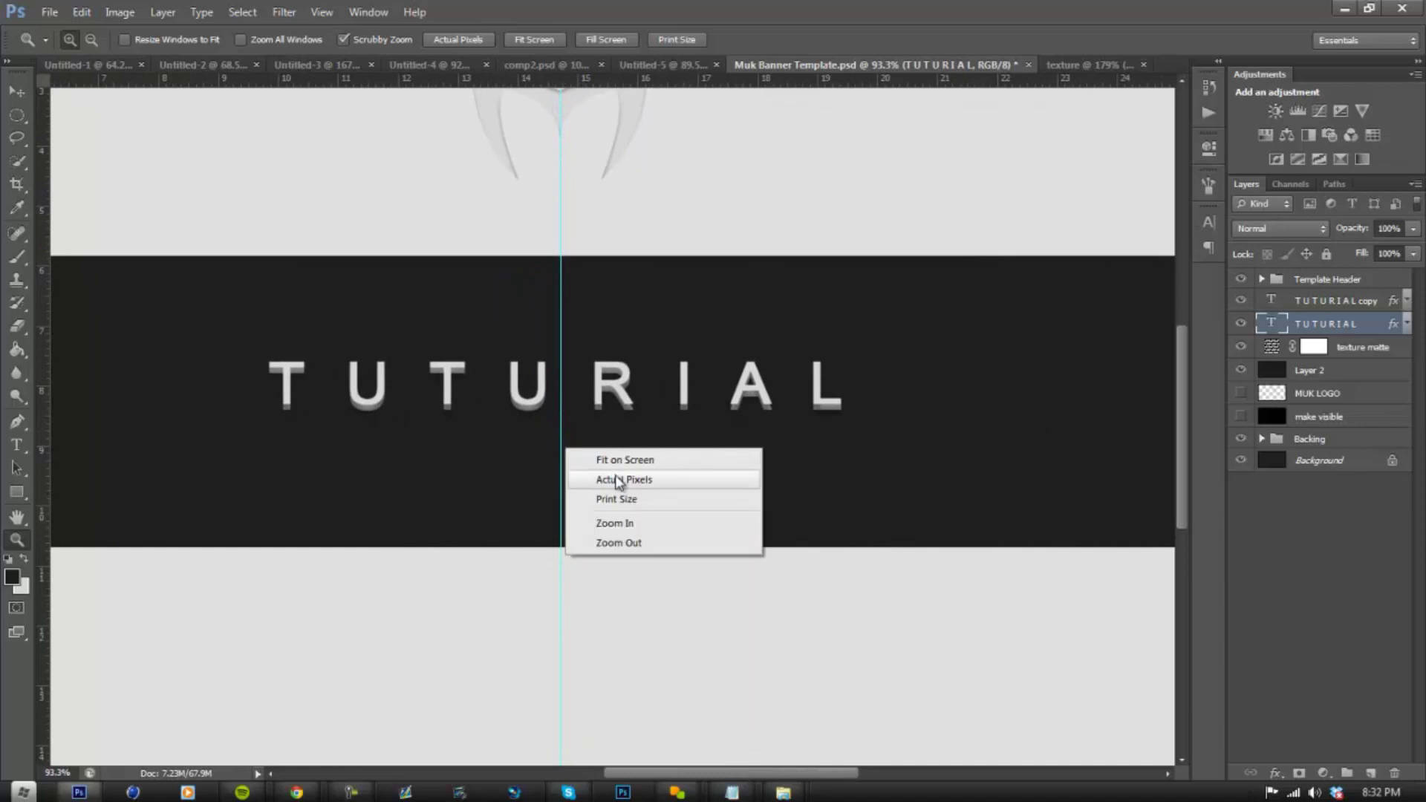
click(617, 481)
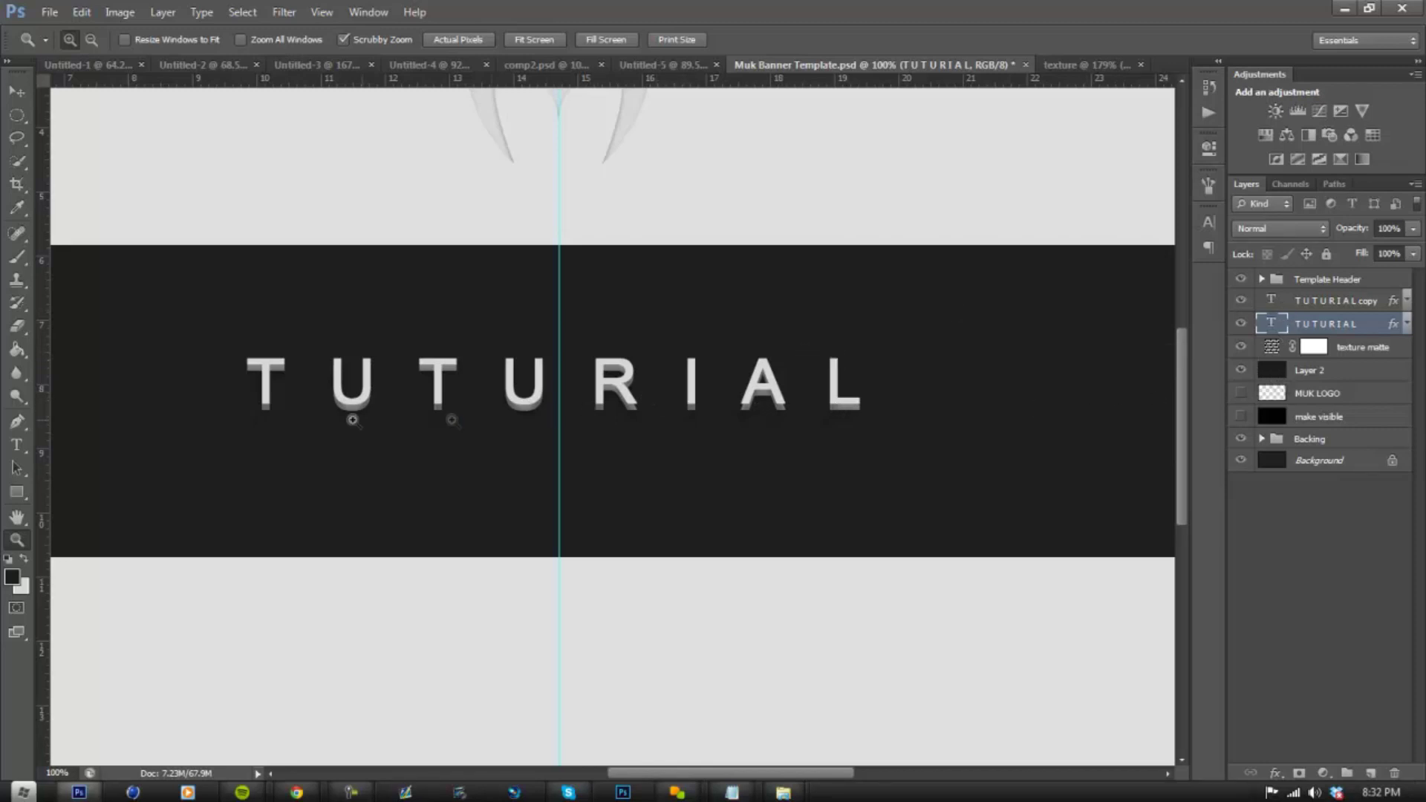
- Draw a small filled circle with the Ellipse tool on the dark band, just left of the first T
click(19, 494)
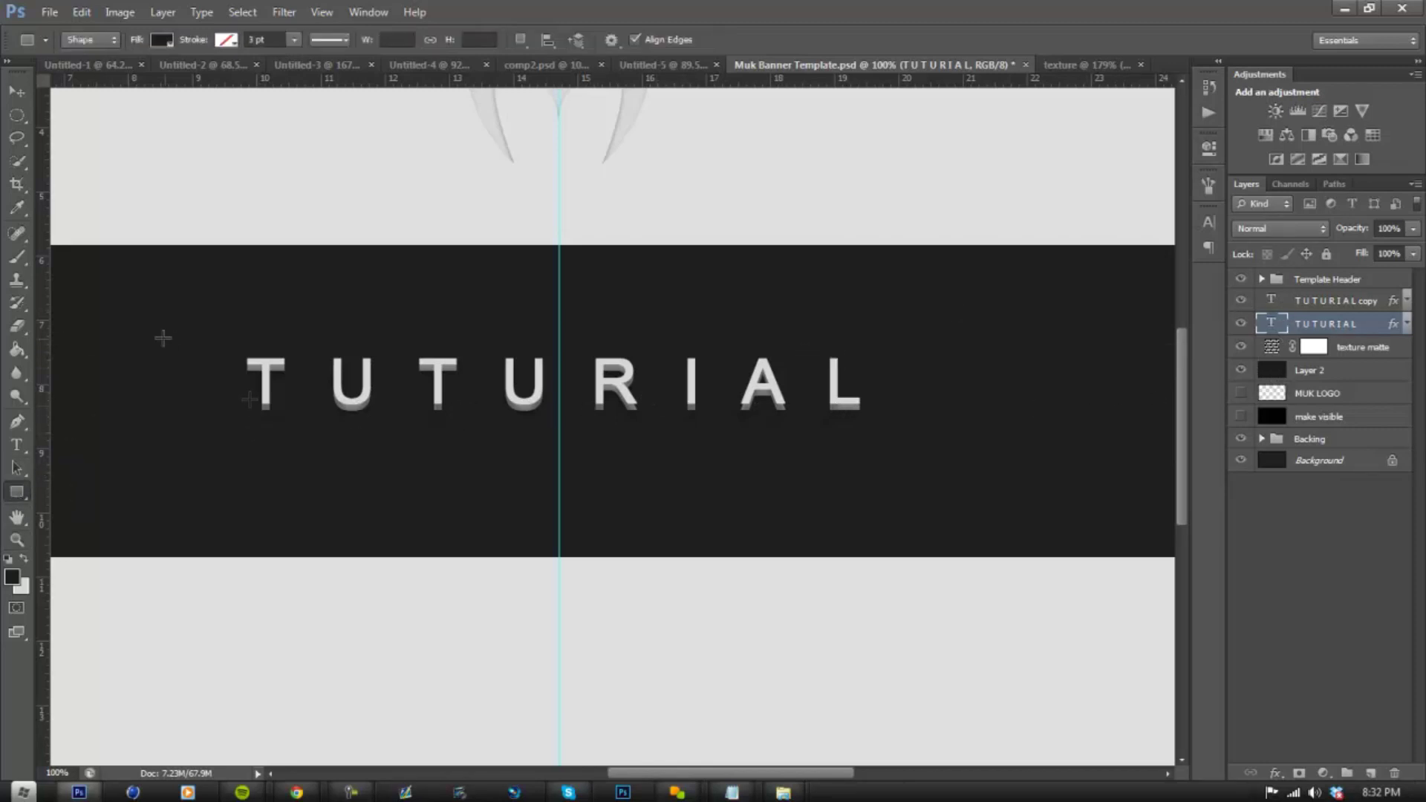
drag(28, 495, 91, 524)
drag(142, 393, 202, 409)
key(v)
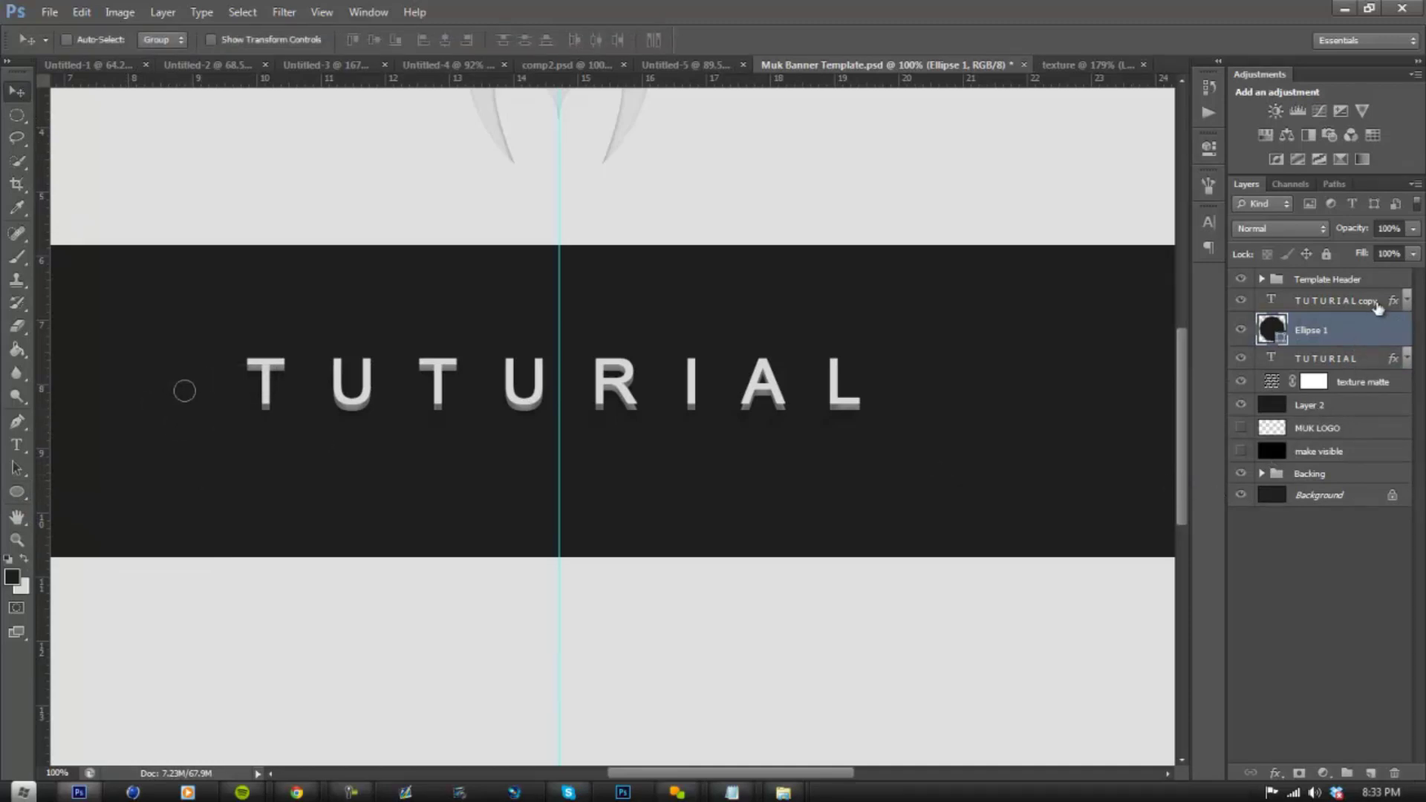
- Duplicate the Ellipse 1 layer and rasterize both the duplicate and the original
right_click(1364, 329)
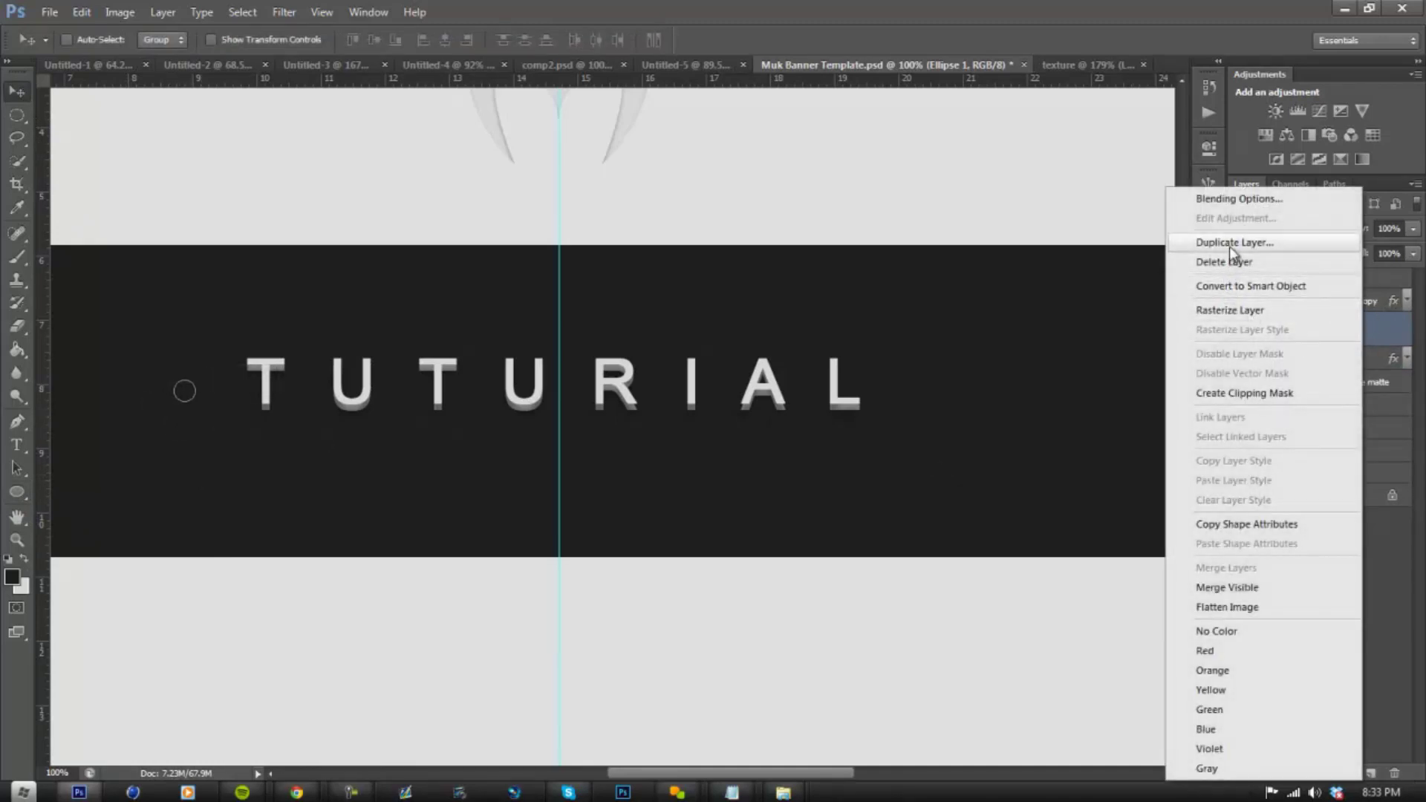
click(1229, 242)
key(Return)
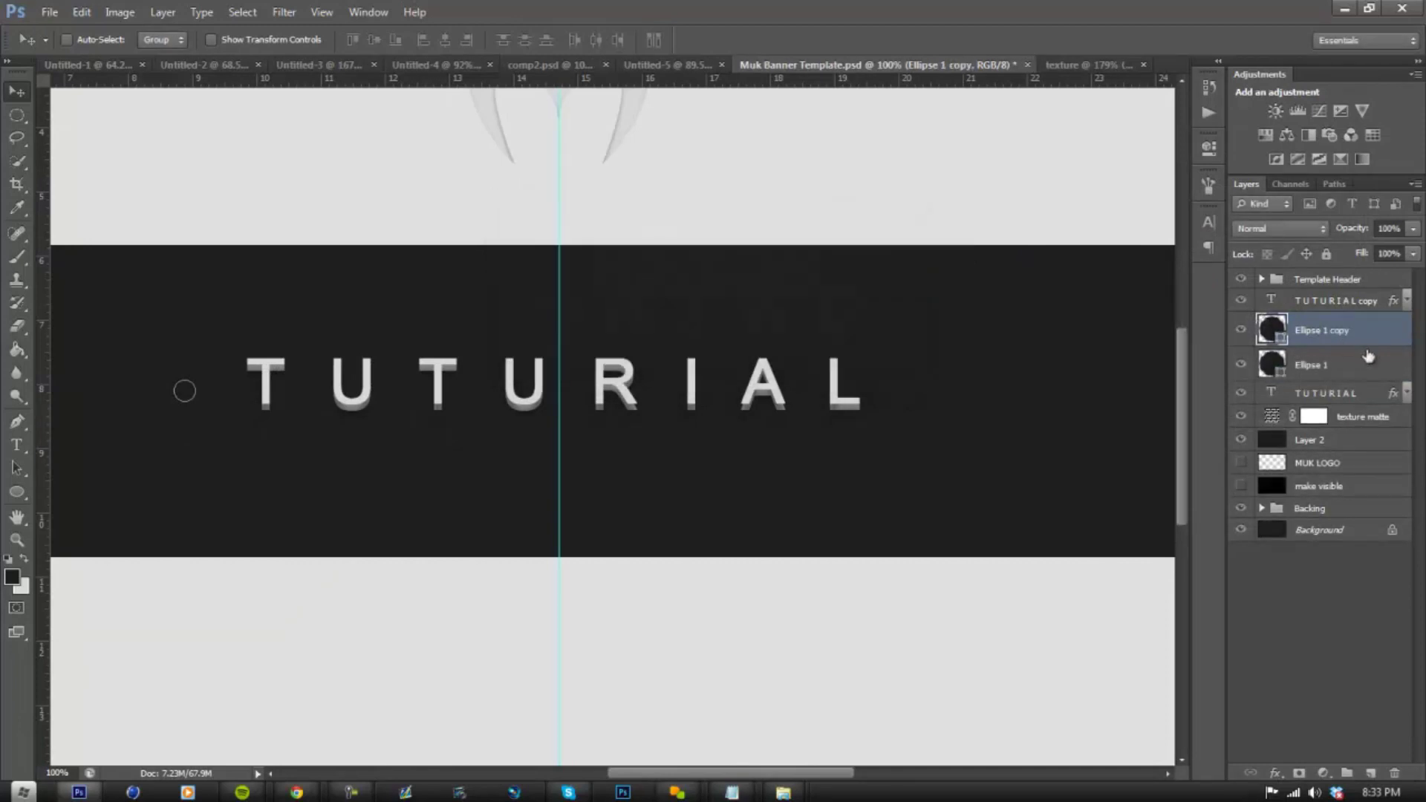
right_click(1356, 336)
click(1219, 310)
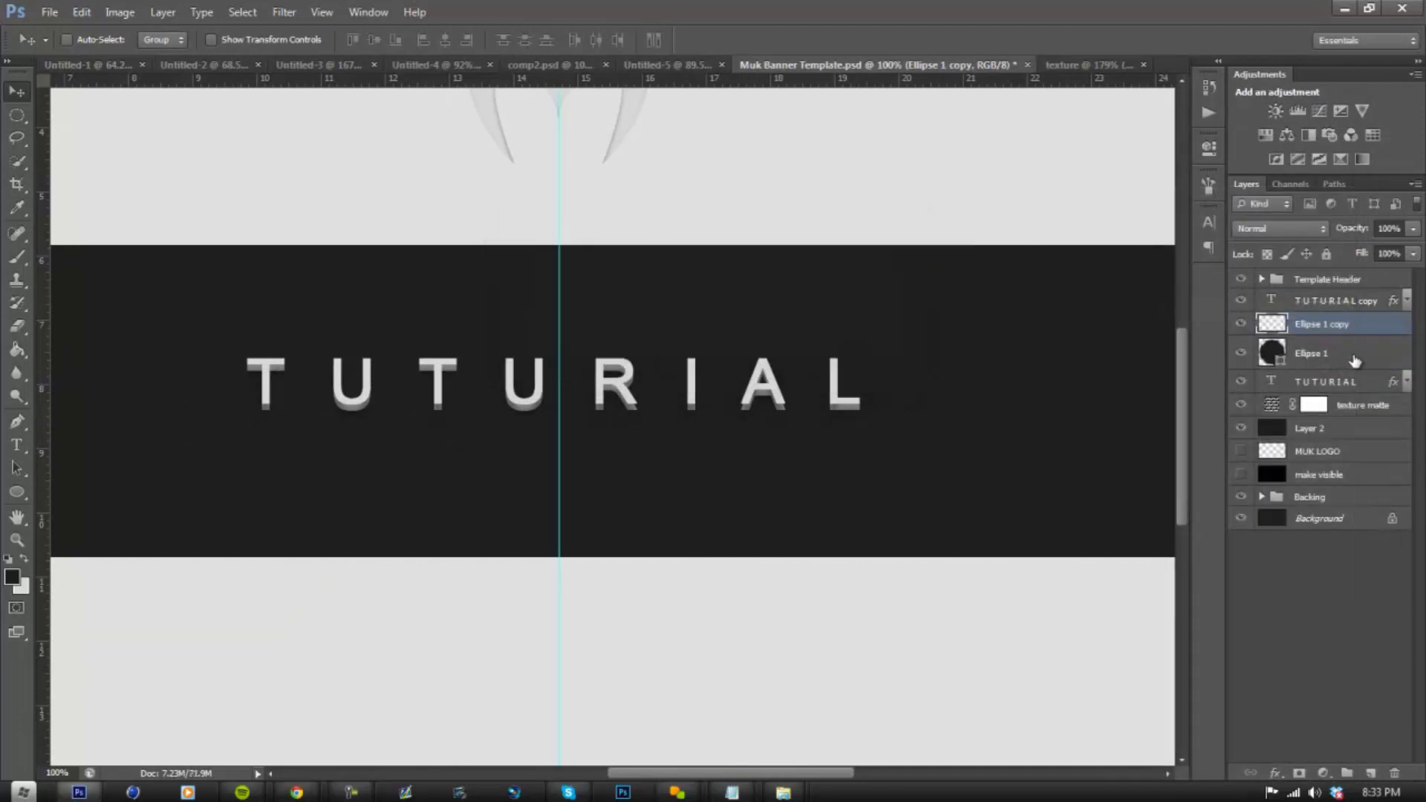
right_click(1353, 364)
click(1233, 310)
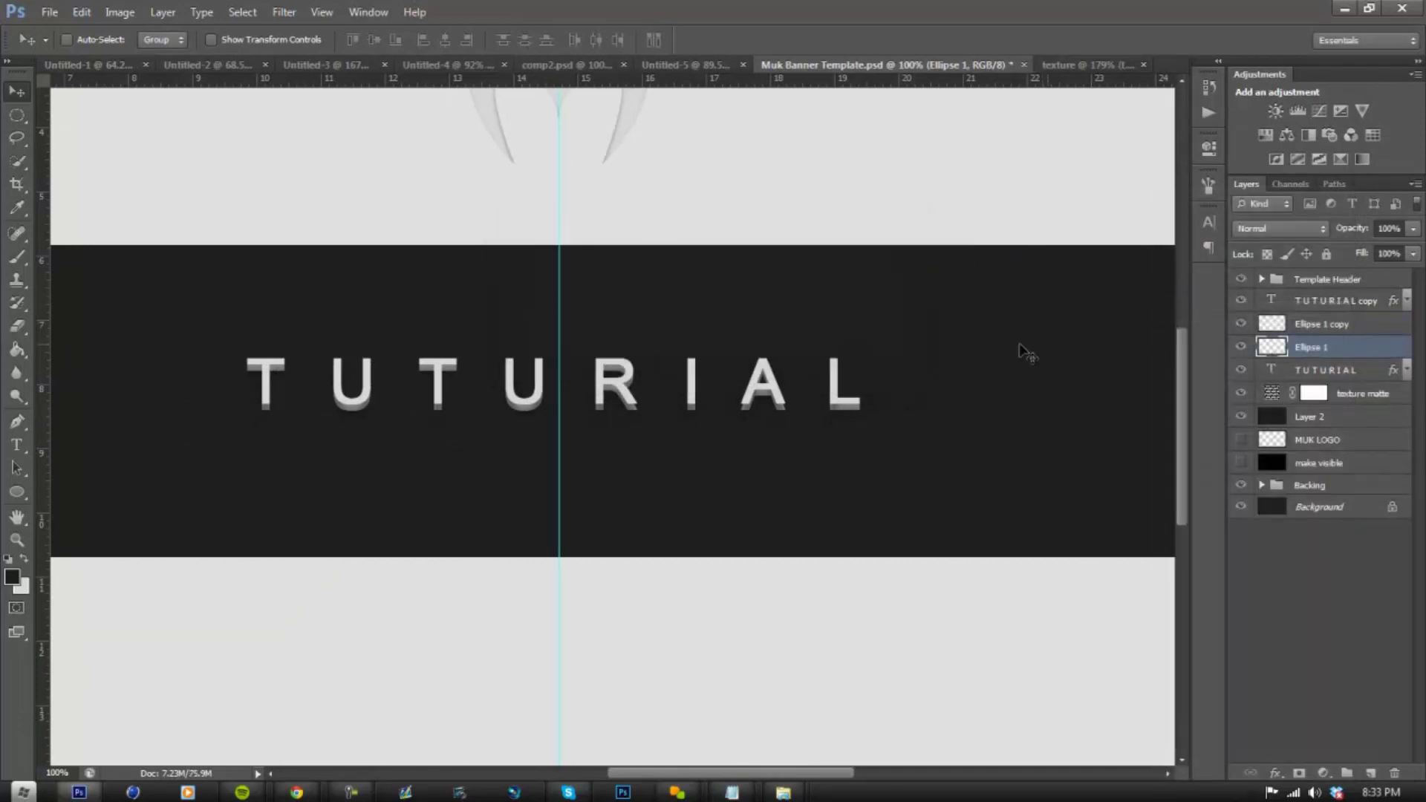
- Transfer the effects from a duplicate of the TUTURIAL copy layer to Ellipse 1 copy, and delete that duplicate text layer
click(1369, 305)
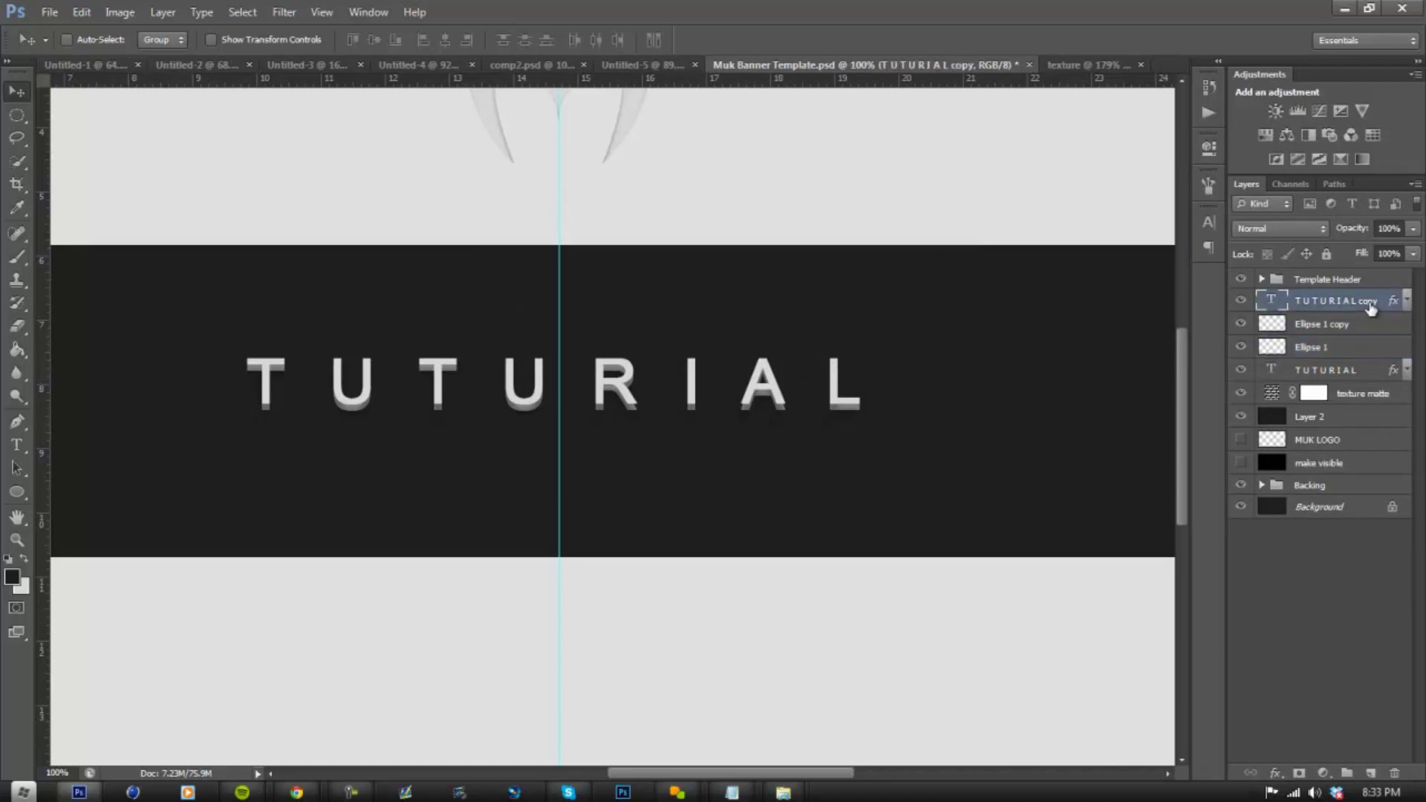
right_click(1369, 305)
click(1240, 179)
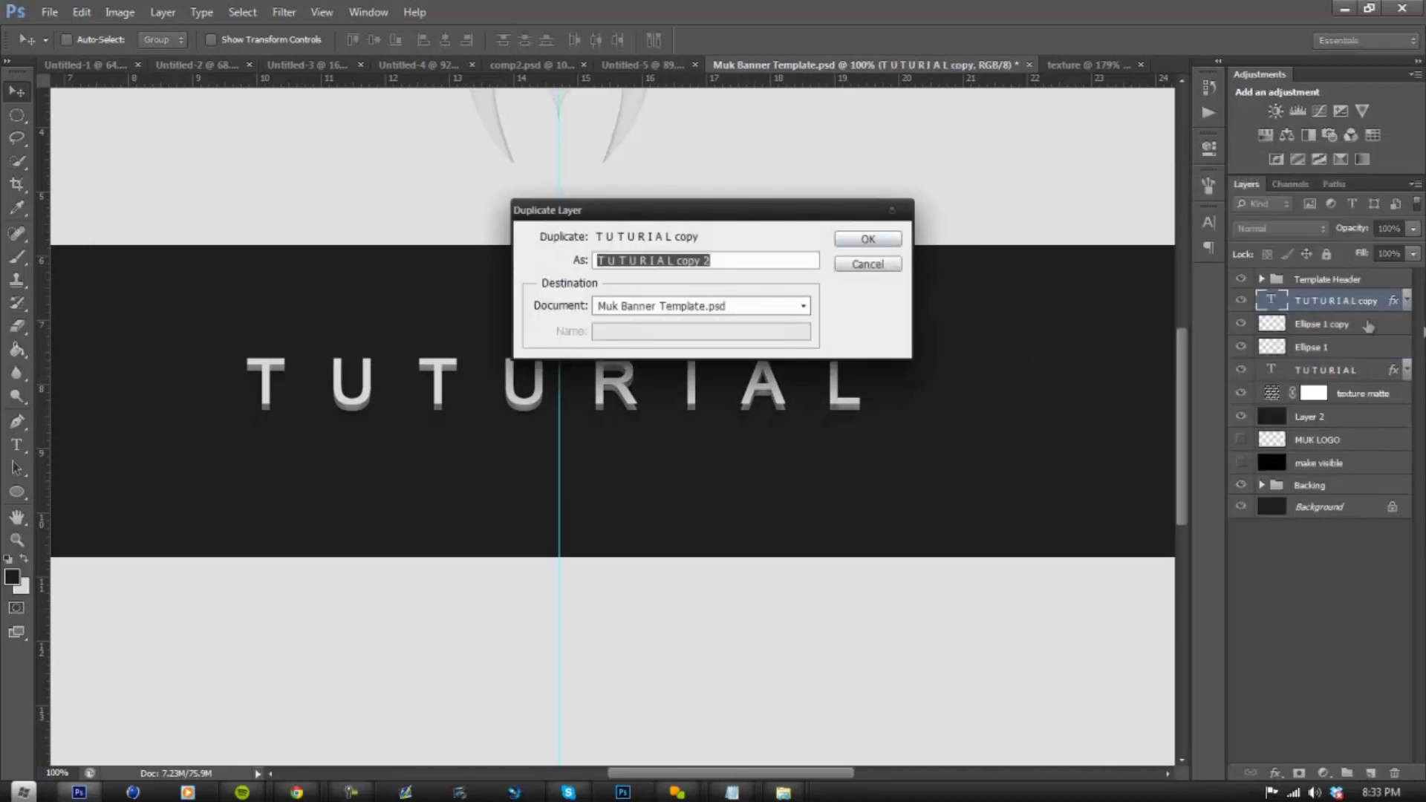
click(870, 239)
drag(1394, 307, 1392, 349)
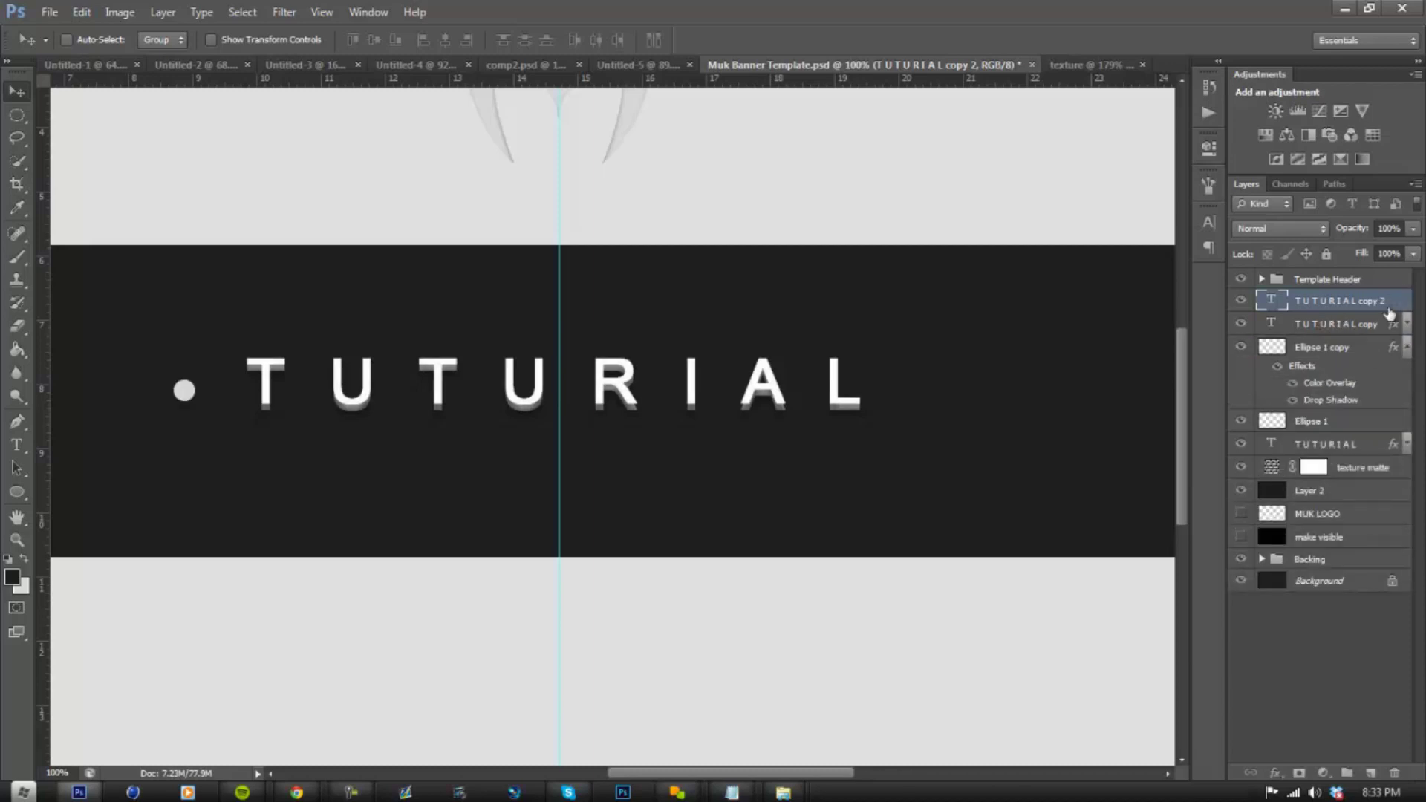
key(Delete)
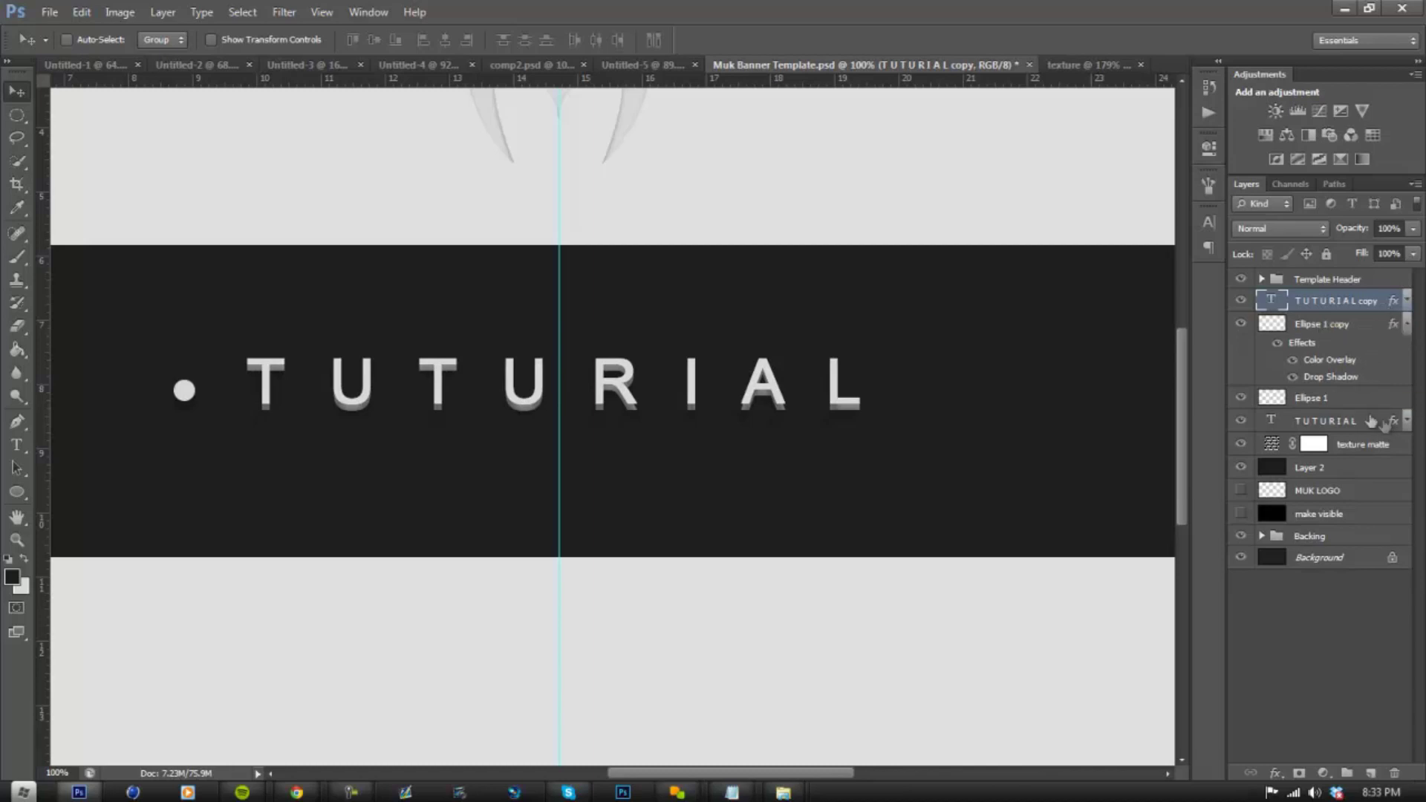
click(1405, 326)
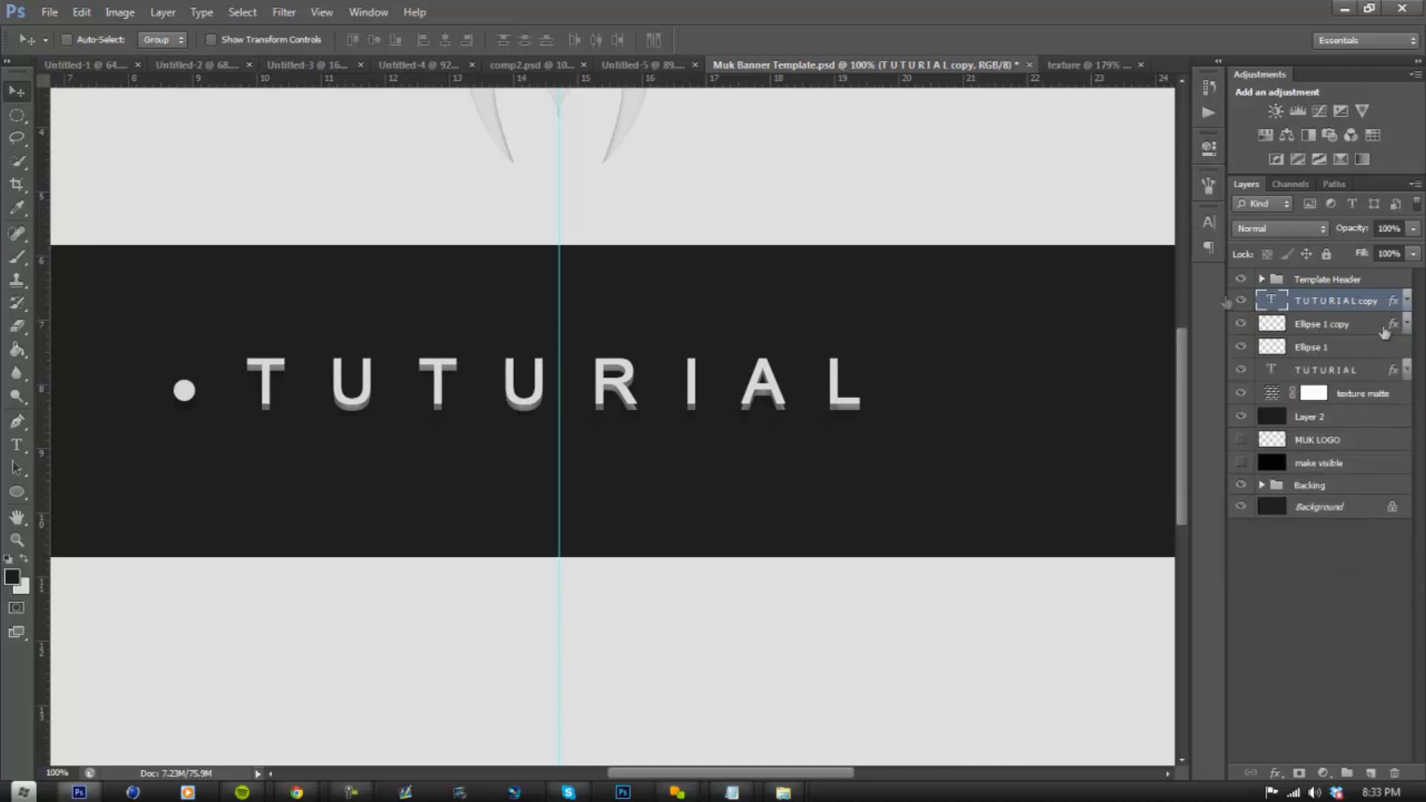
- Duplicate the original TUTURIAL layer and move the duplicate's Color Overlay effect onto the Ellipse 1 layer
click(1354, 370)
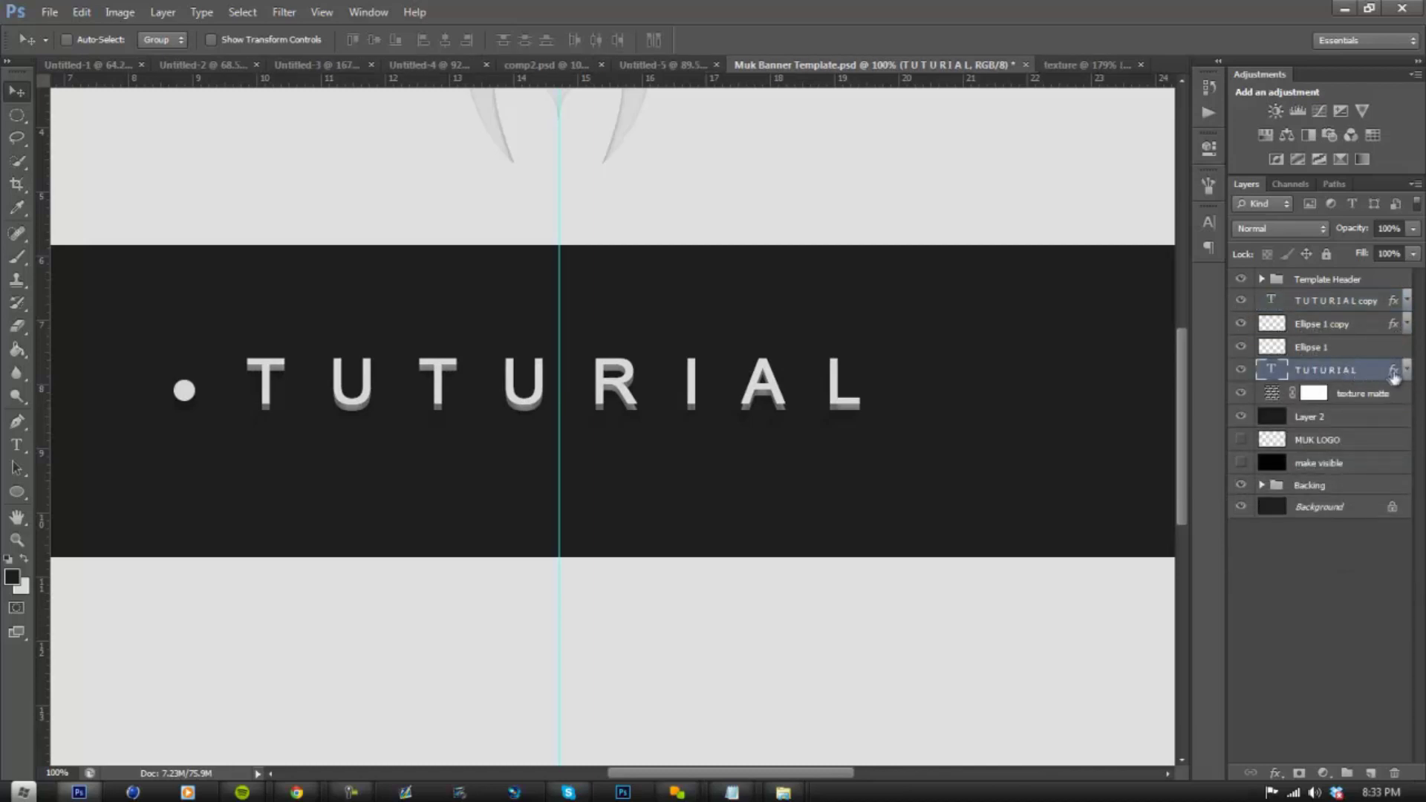
click(1407, 372)
right_click(1362, 377)
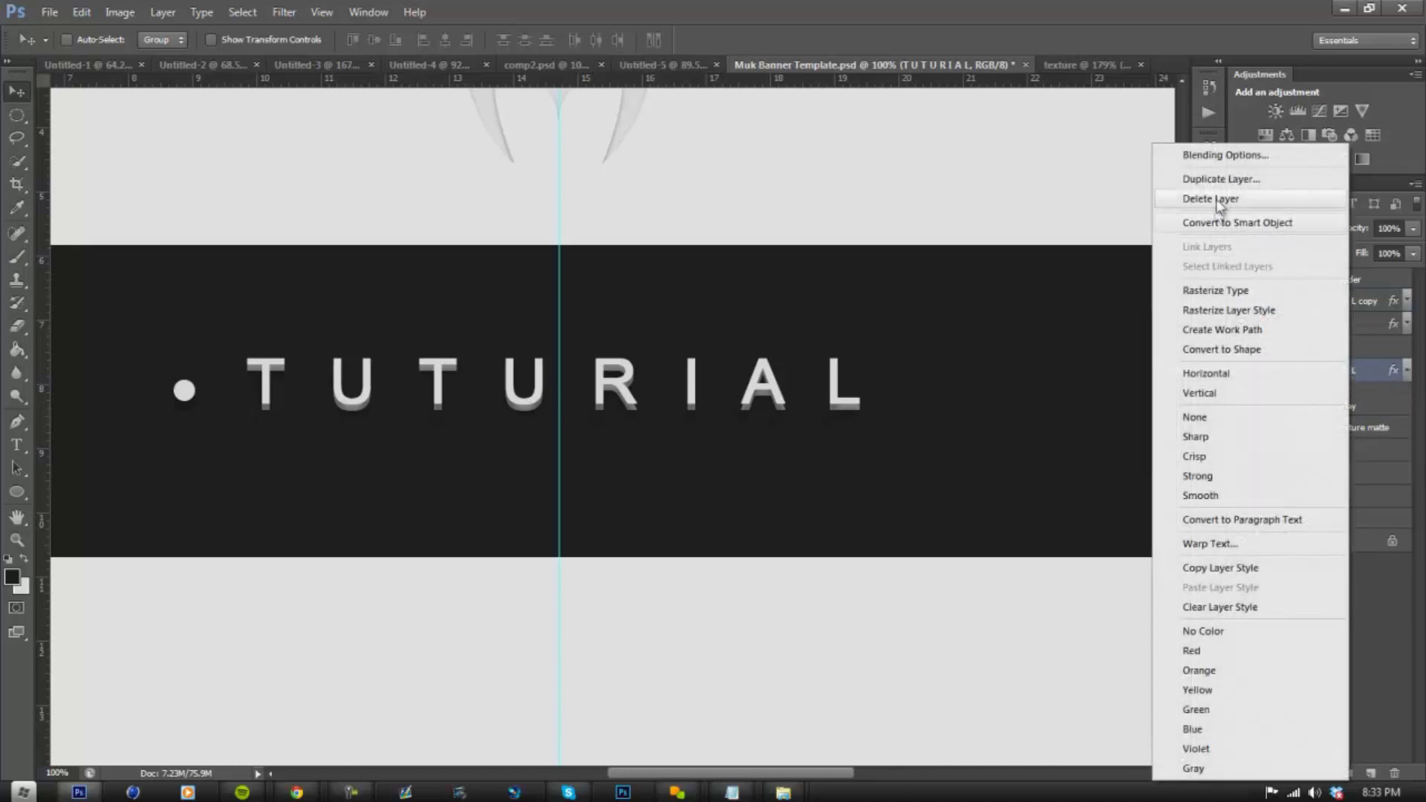
click(1234, 177)
click(864, 240)
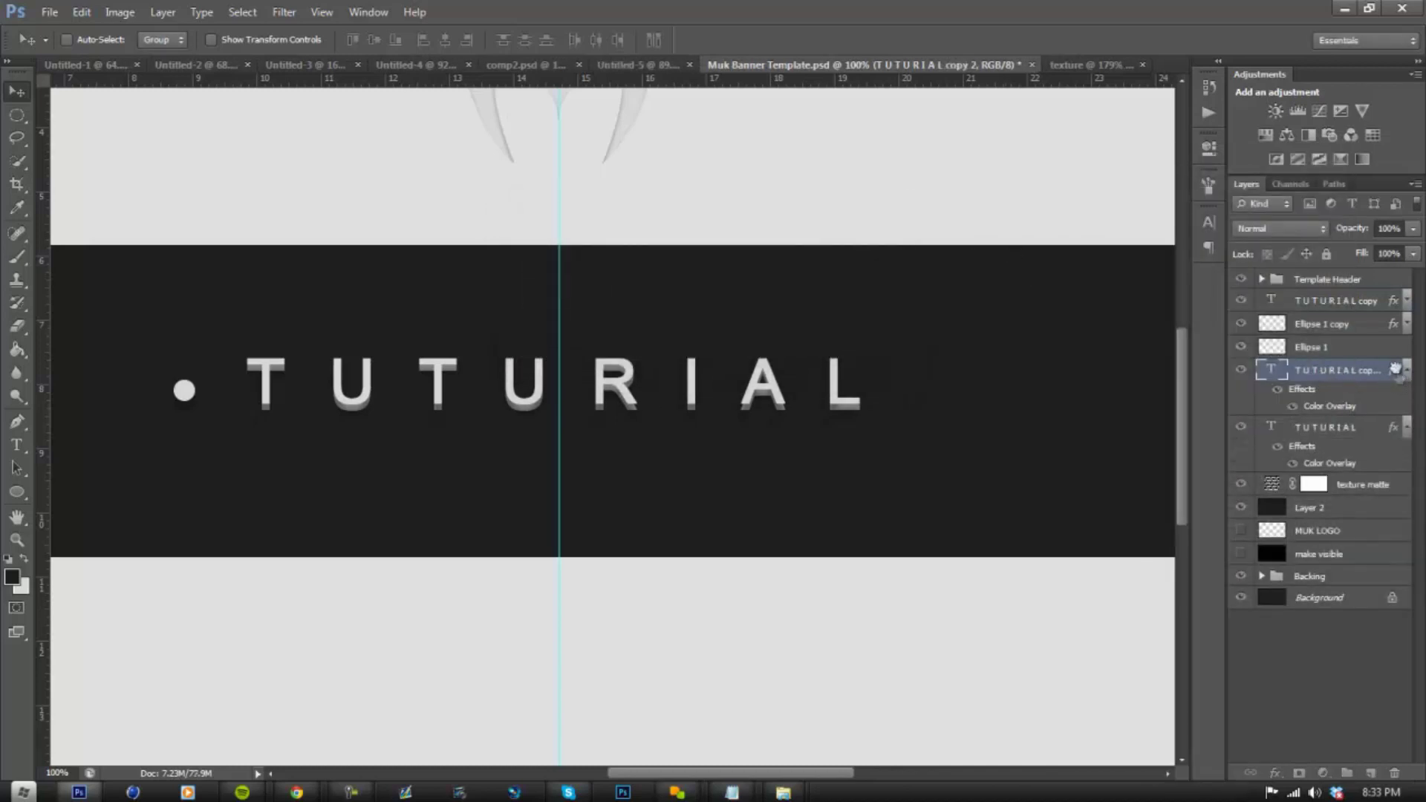
drag(1390, 347, 1390, 348)
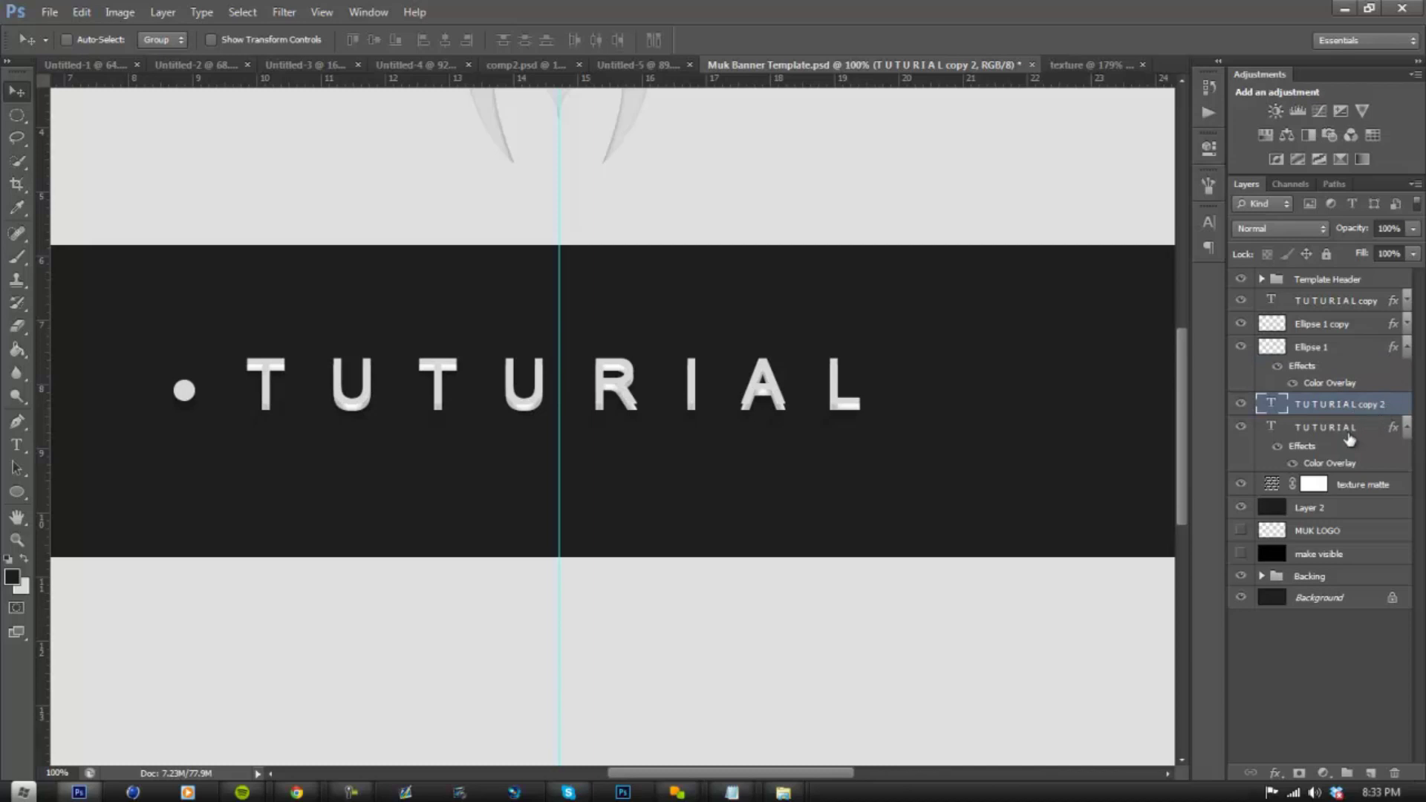
- Delete the TUTURIAL copy 2 layer and nudge Ellipse 1 slightly down so it shows beneath Ellipse 1 copy
key(Delete)
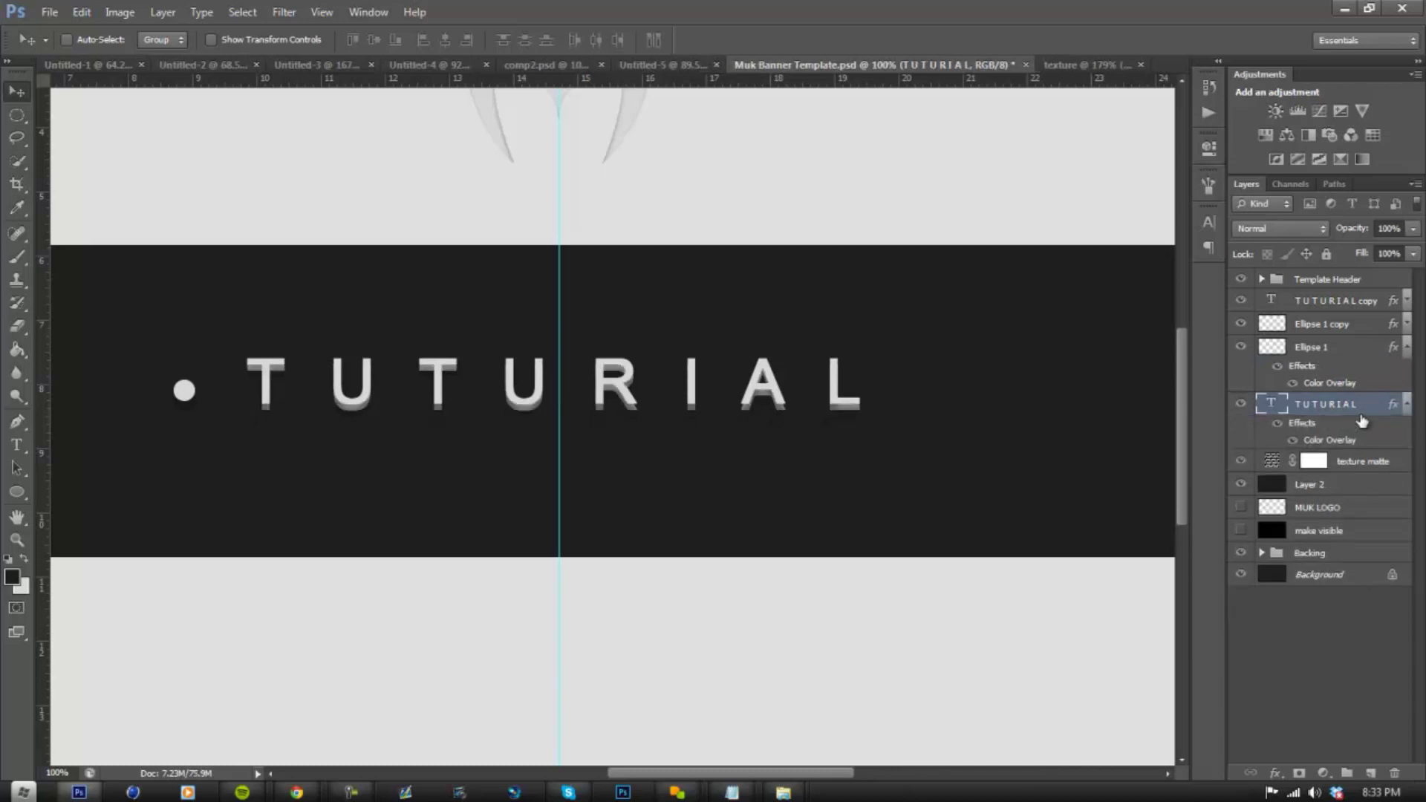
click(1357, 355)
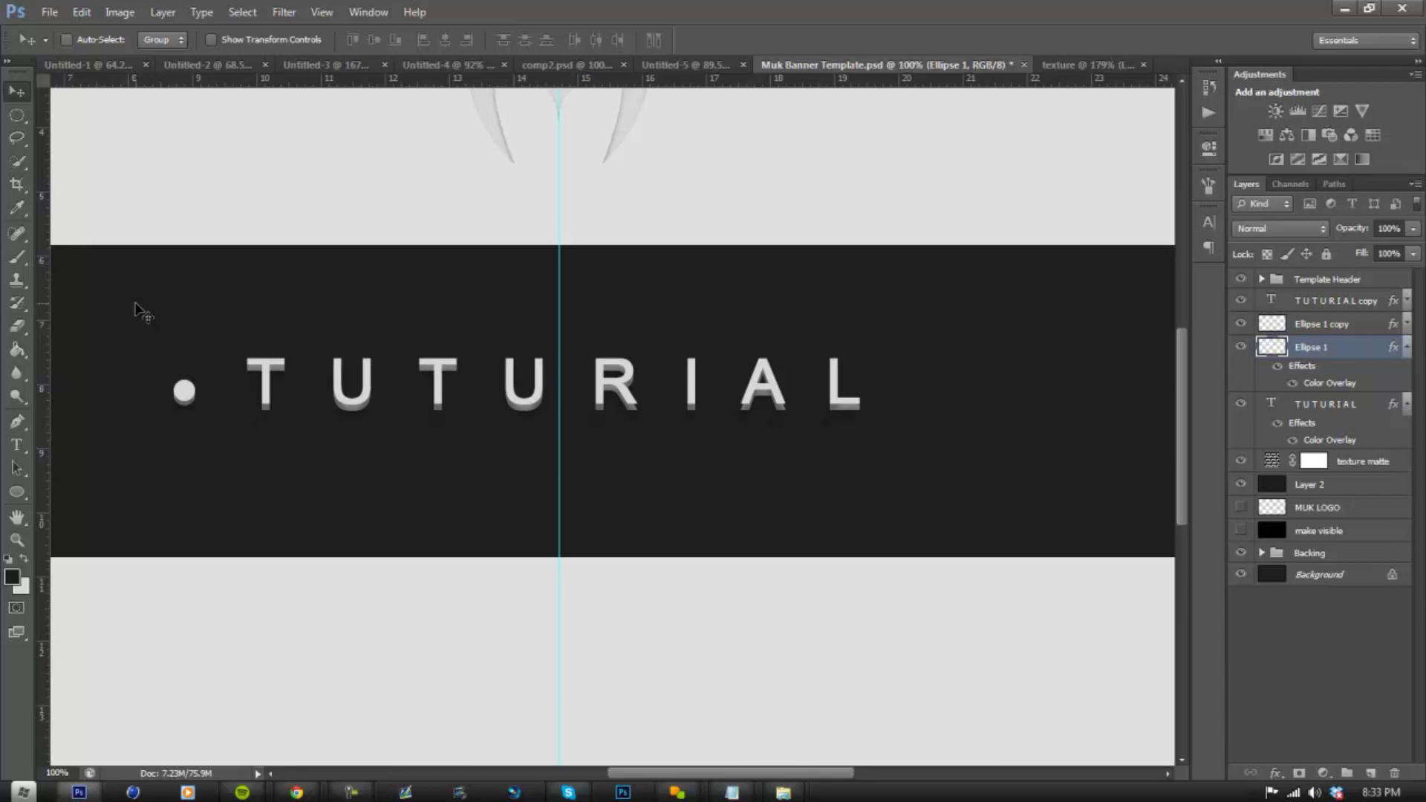
click(1360, 327)
- Collapse the effects lists and move the TUTURIAL layer directly beneath TUTURIAL copy, above both ellipse layers
click(1406, 347)
click(1406, 370)
drag(1351, 371, 1325, 303)
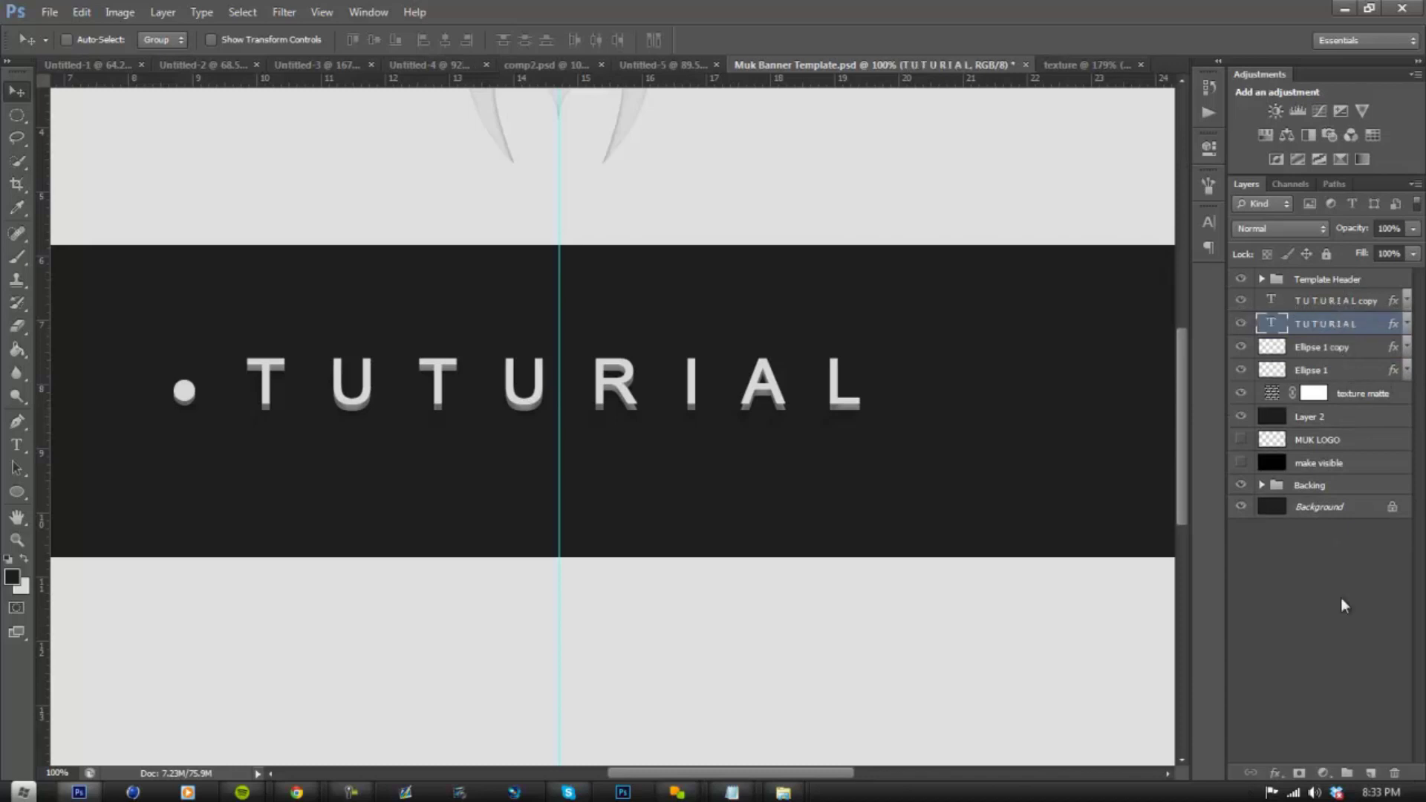
- Group the TUTURIAL copy and TUTURIAL layers and name the group TEXT
click(1344, 773)
drag(1324, 305, 1286, 320)
click(1263, 301)
double_click(1309, 300)
text(TE)
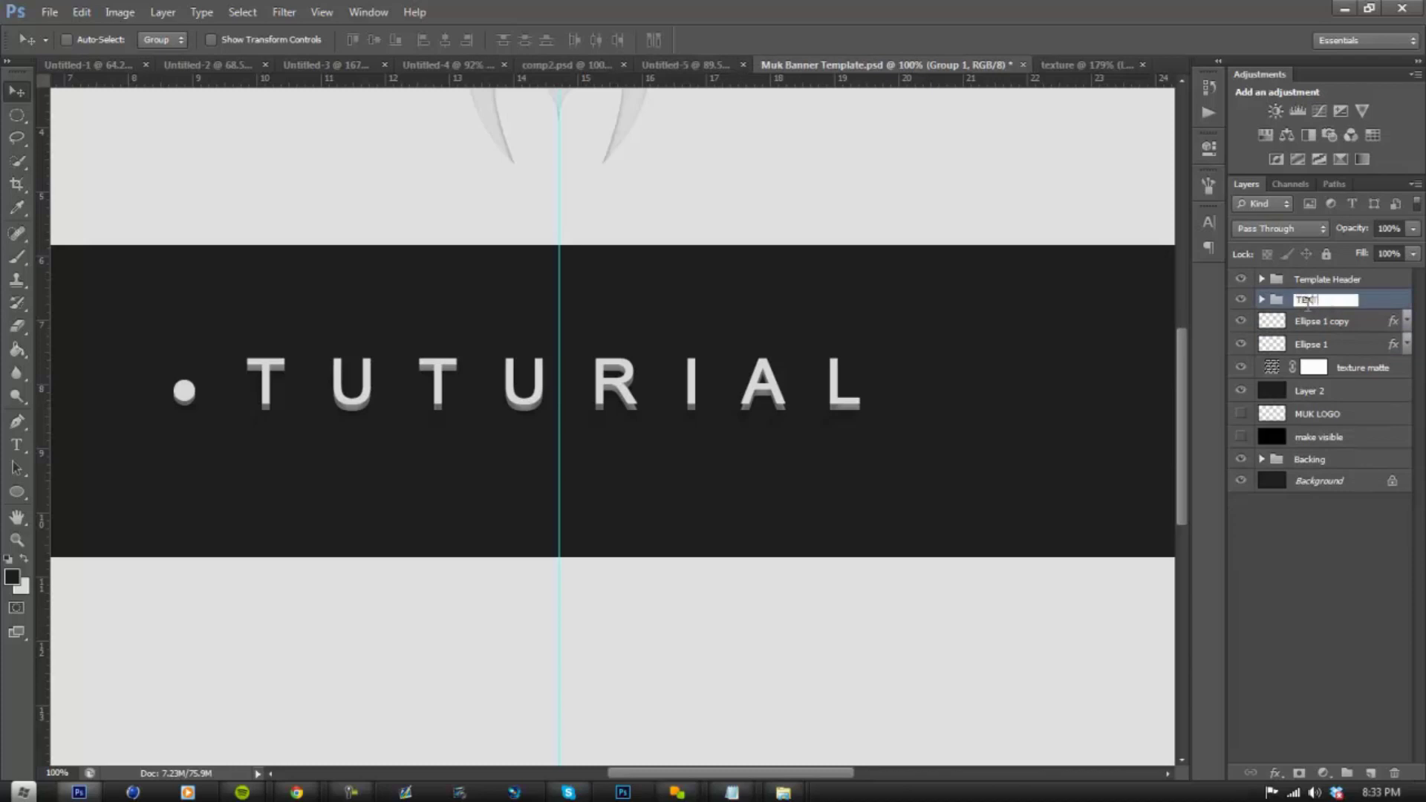
text(XT)
click(1330, 547)
- Group the Ellipse 1 copy and Ellipse 1 layers and name the group CIRCLES
click(1331, 331)
click(1346, 773)
mouse_move(1324, 341)
mouse_down()
mouse_move(1318, 323)
mouse_move(1319, 352)
mouse_up()
click(1263, 322)
double_click(1323, 321)
text(CiRCLES)
key(Return)
- Add a horizontal guide through the middle of the TUTURIAL lettering for aligning the dots
right_click(1323, 327)
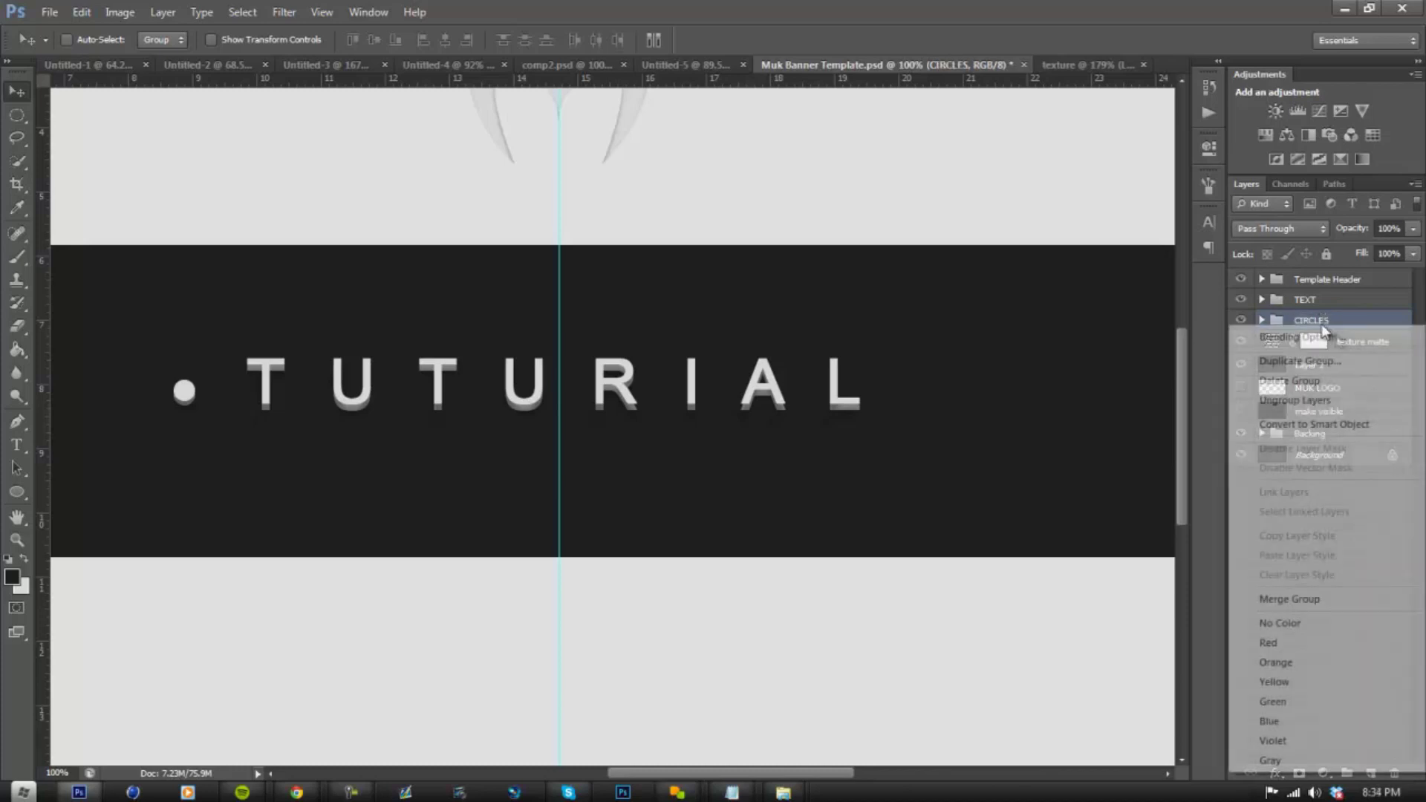
click(559, 129)
drag(572, 80, 556, 379)
click(16, 540)
mouse_move(170, 389)
mouse_down()
mouse_move(252, 381)
mouse_move(175, 399)
mouse_up()
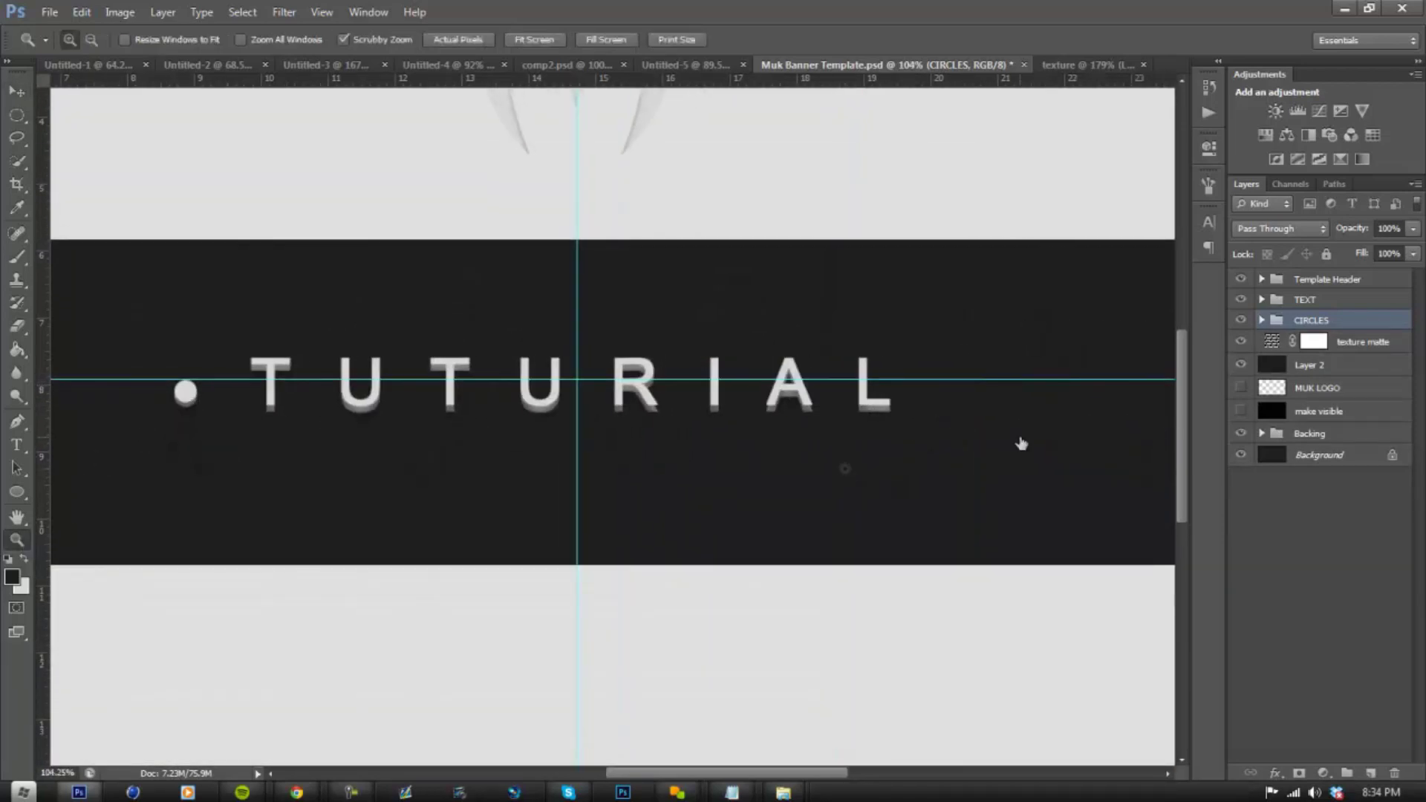
- Duplicate the CIRCLES group and place the copy just right of the final L, level with the first dot
right_click(1344, 324)
click(1300, 362)
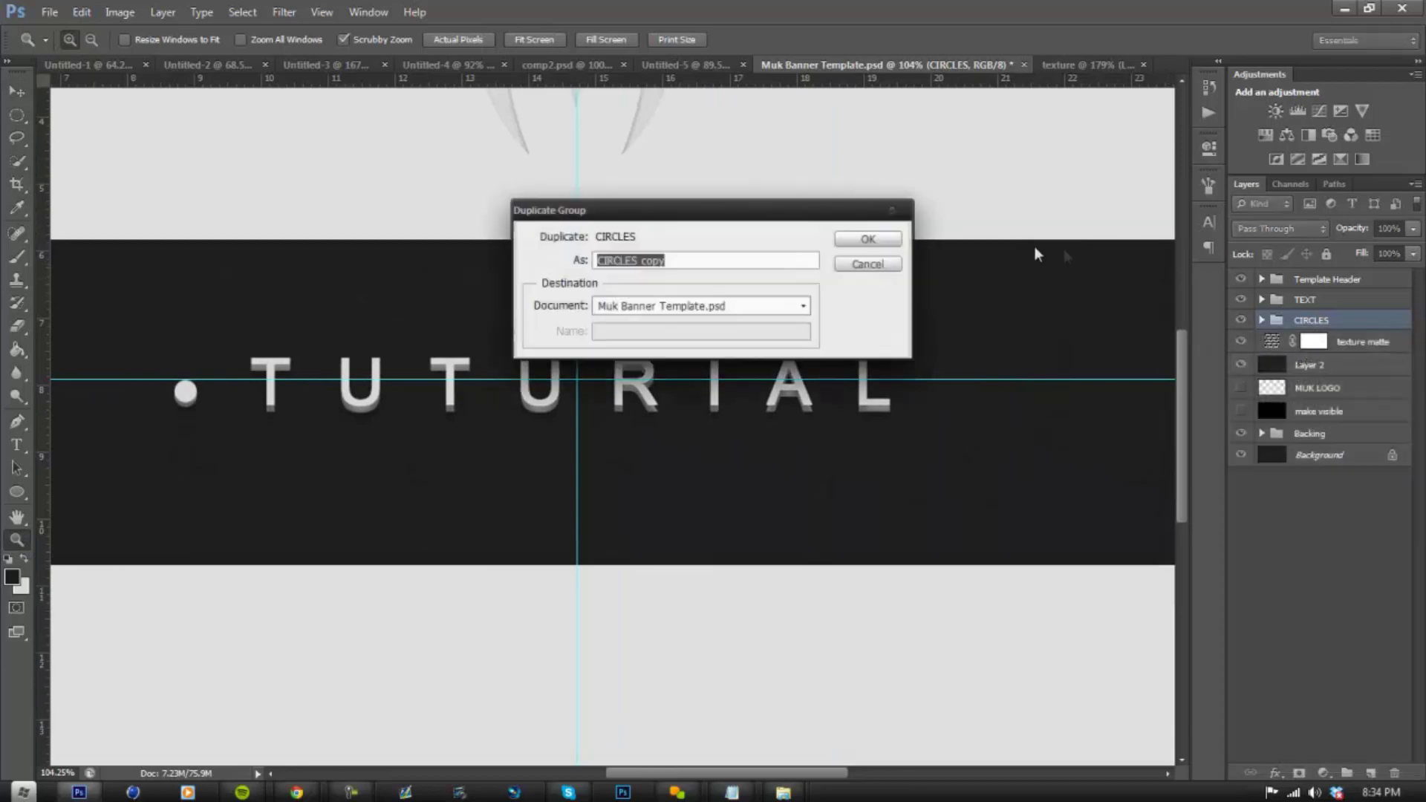
click(867, 245)
key(v)
drag(136, 403, 960, 436)
click(17, 540)
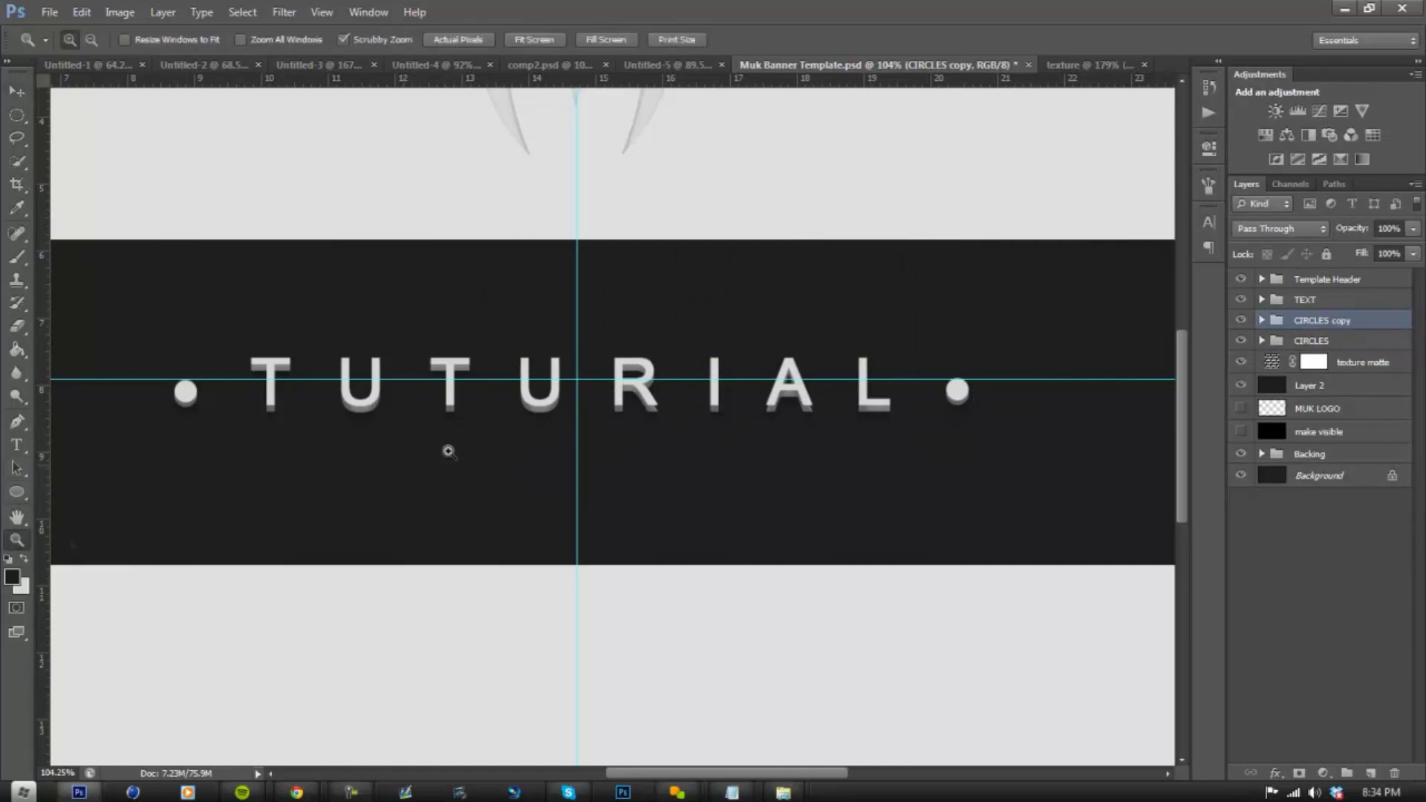
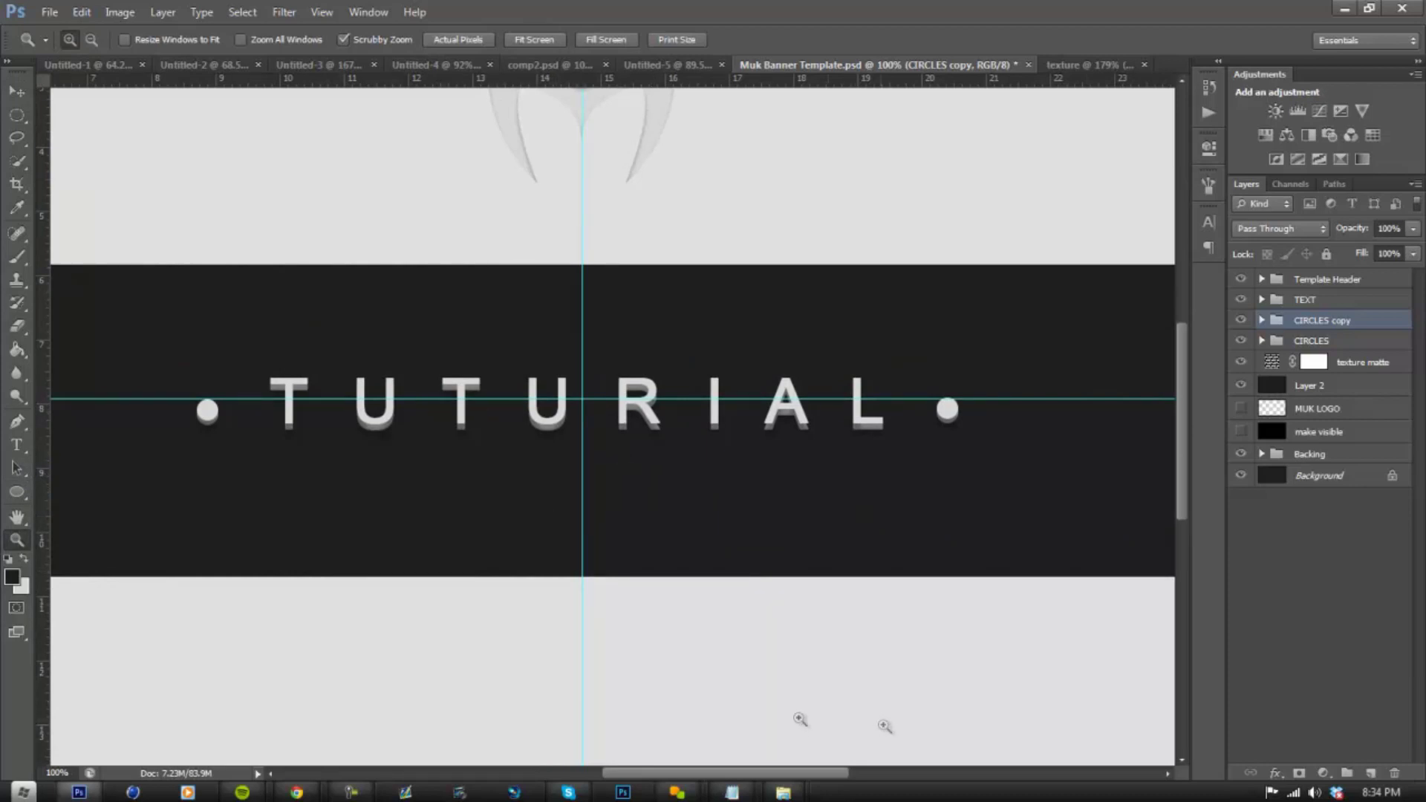
- Examine the Backing and Template Header groups, selecting the indention - 2D layer and toggling its visibility
scroll(715, 702, up, 4)
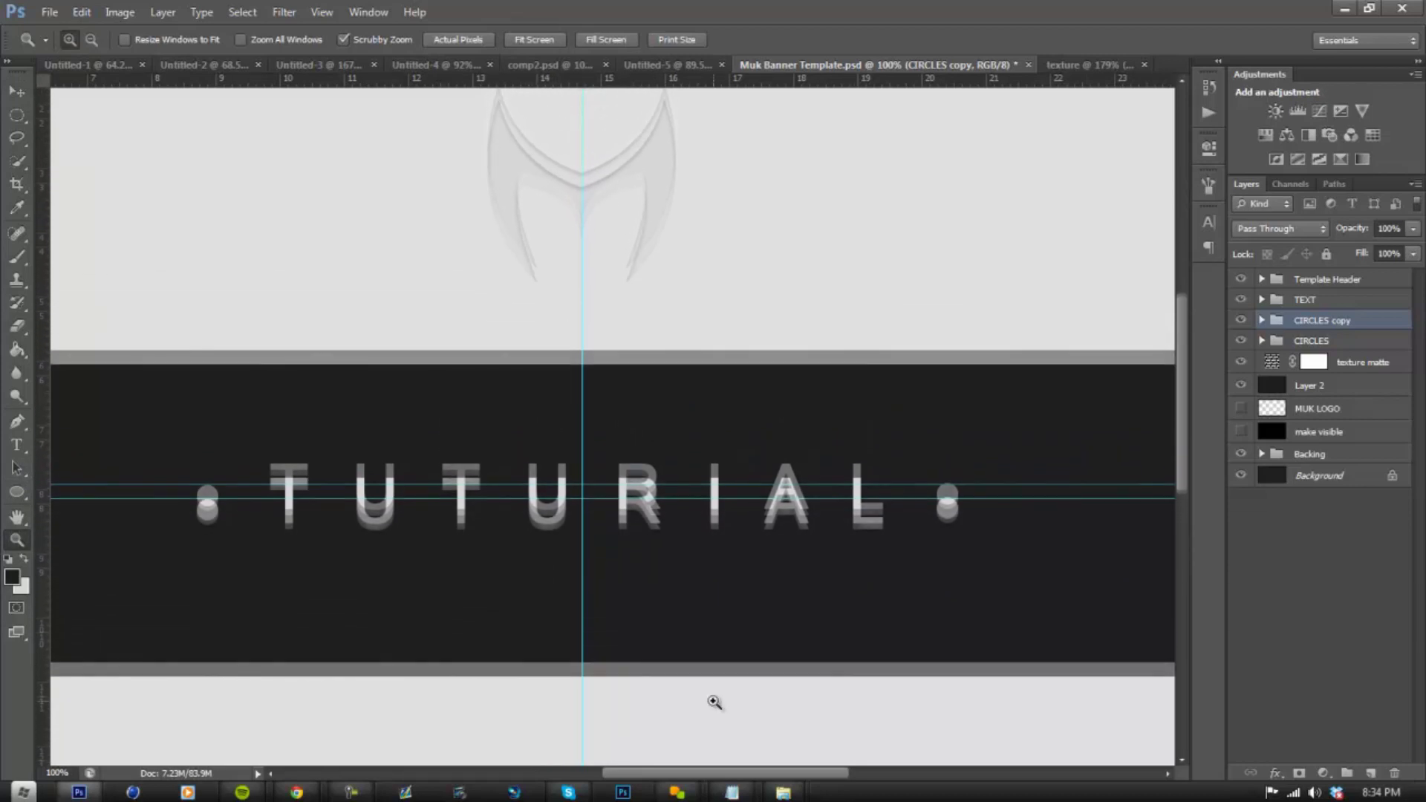
click(1262, 454)
click(1261, 454)
click(1261, 280)
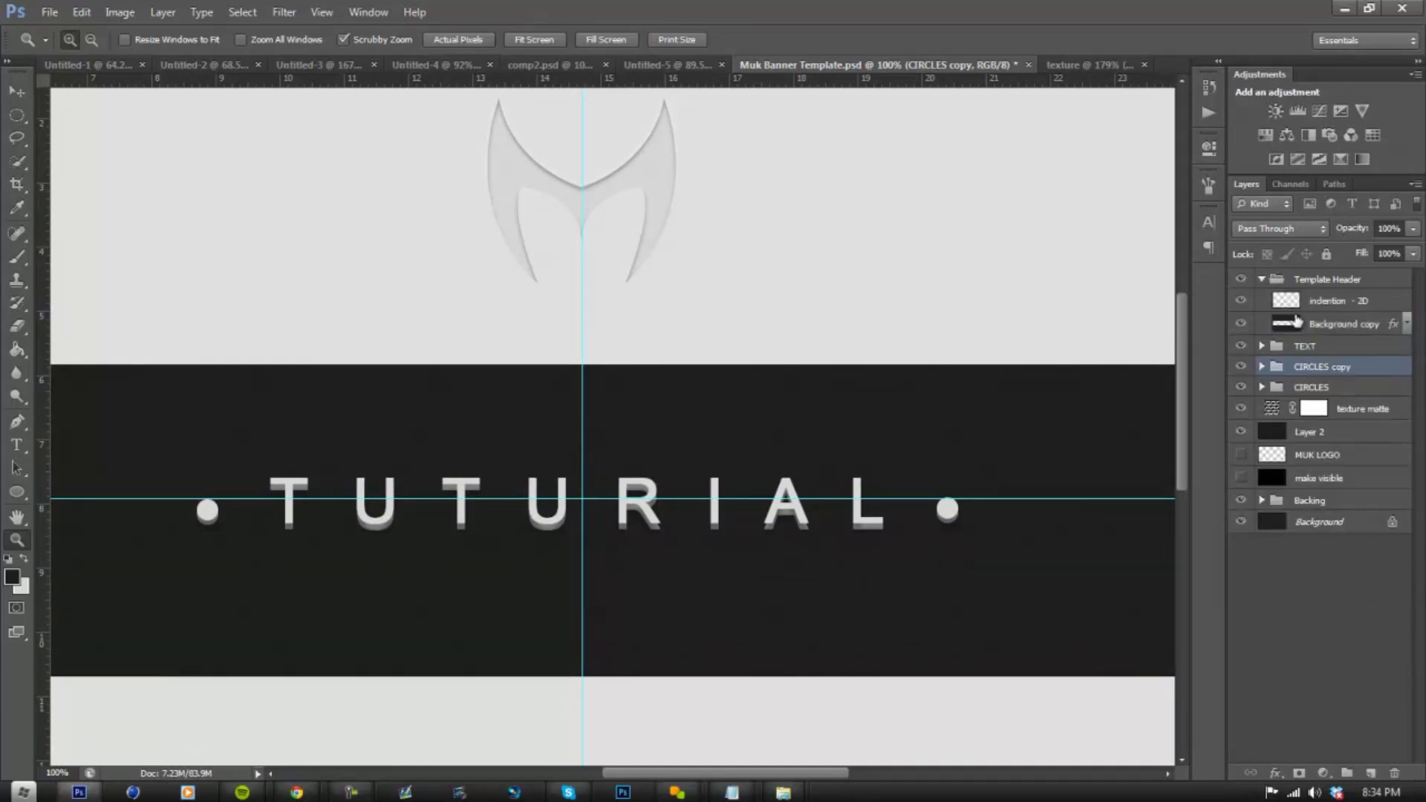
click(1314, 306)
click(1239, 301)
click(1239, 301)
scroll(713, 513, down, 2)
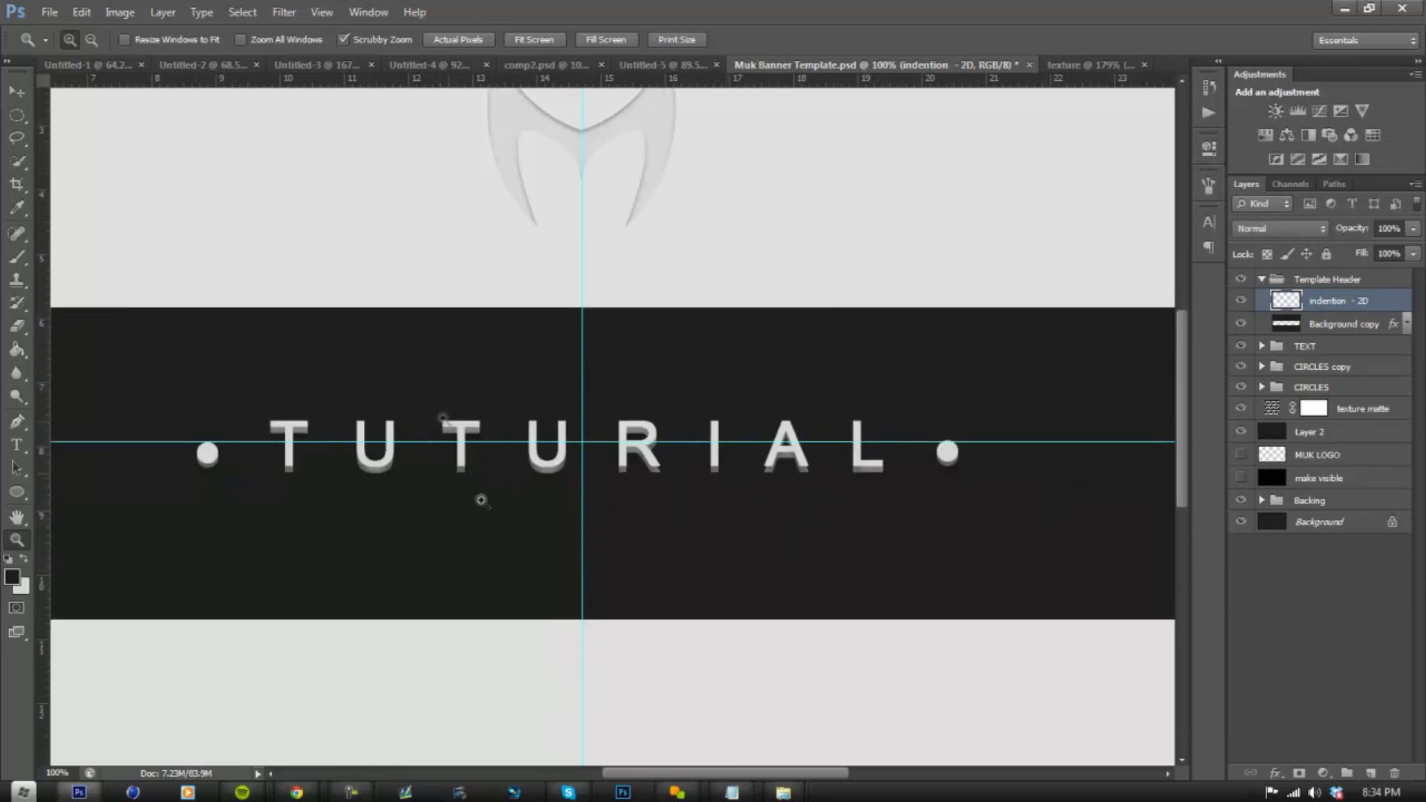
- Open Muk's Logos.psd and copy its Muk logo layer into the banner document above indention - 2D
click(352, 793)
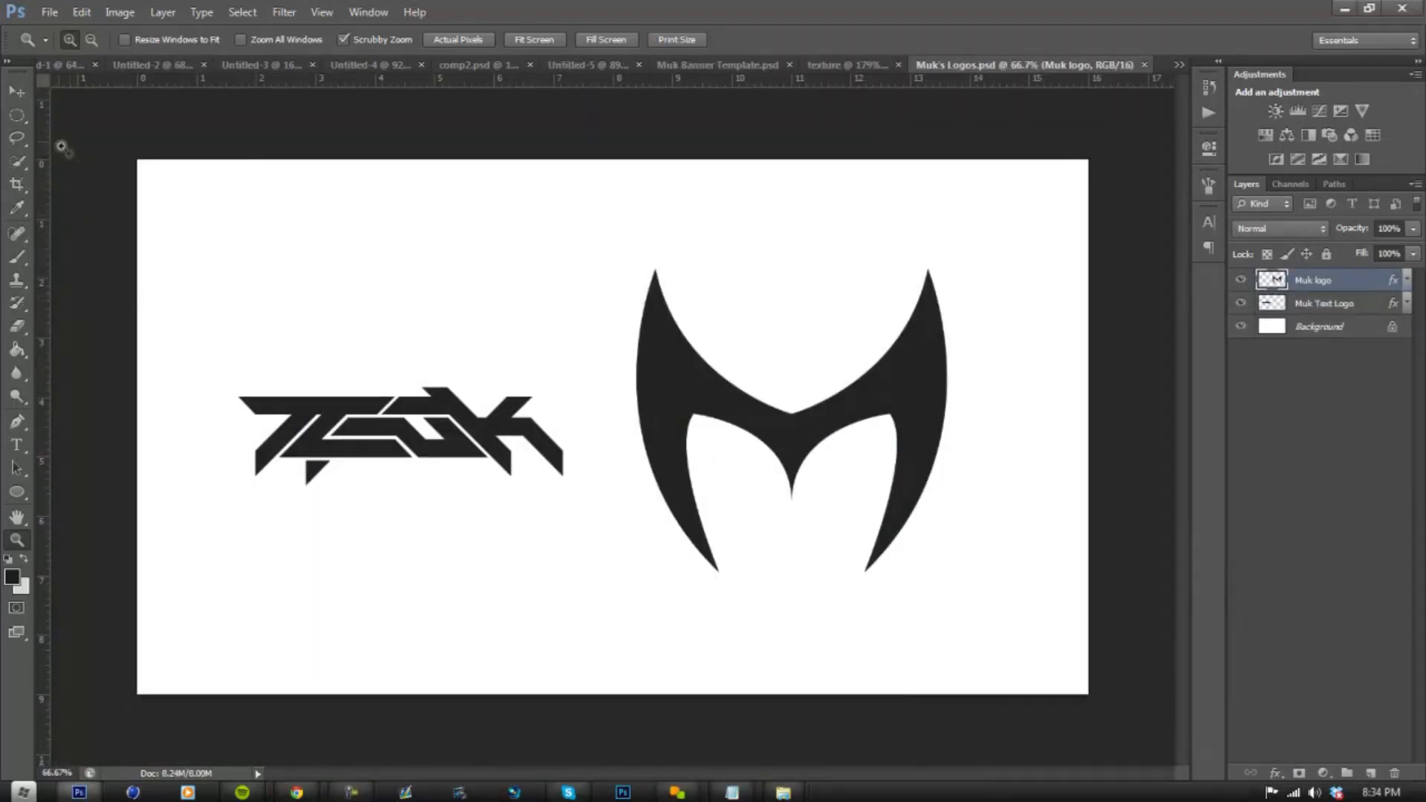
key(v)
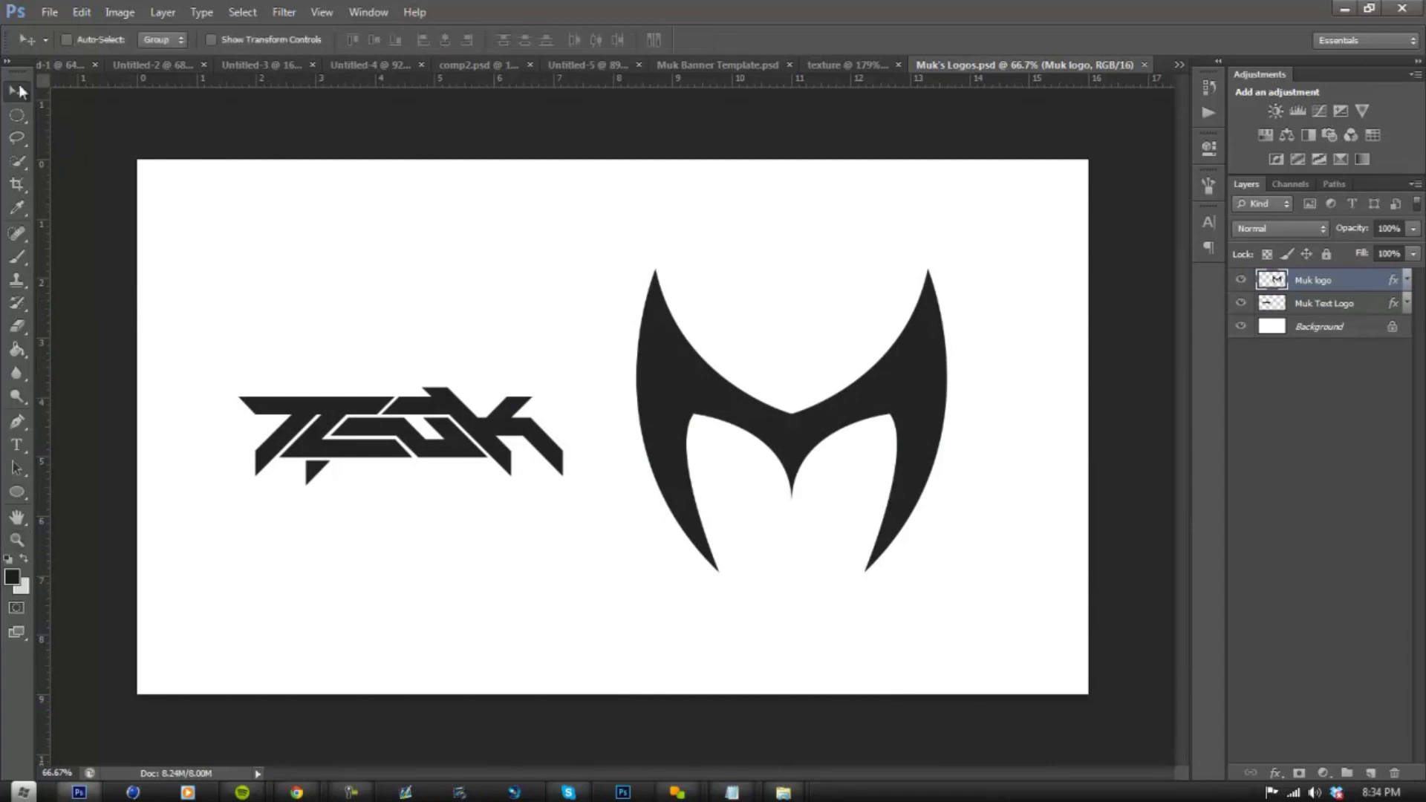
drag(832, 350, 657, 339)
click(738, 309)
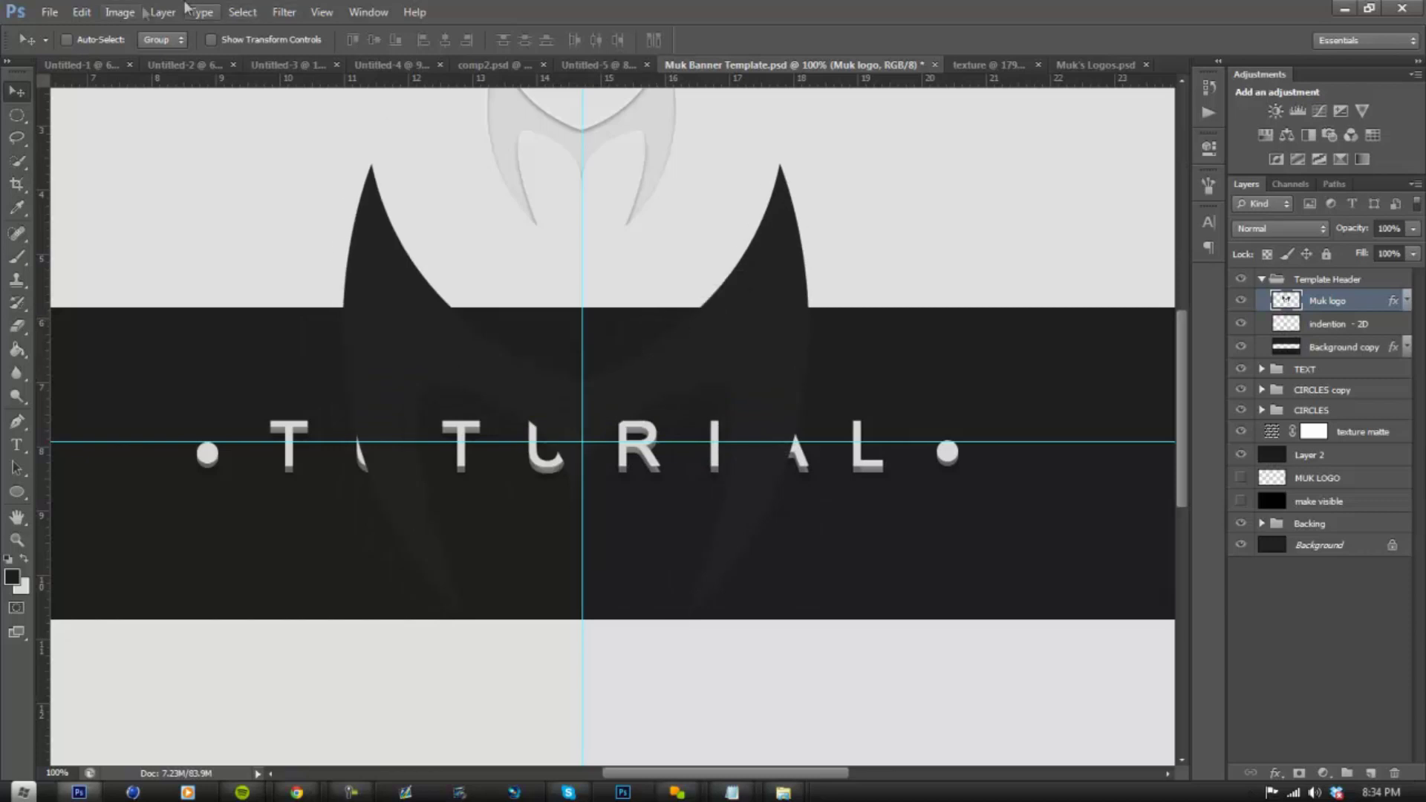
- Scale the Muk logo to 25% and place it on the vertical guide below the text, within the dark band
click(82, 12)
click(182, 313)
drag(810, 164, 694, 473)
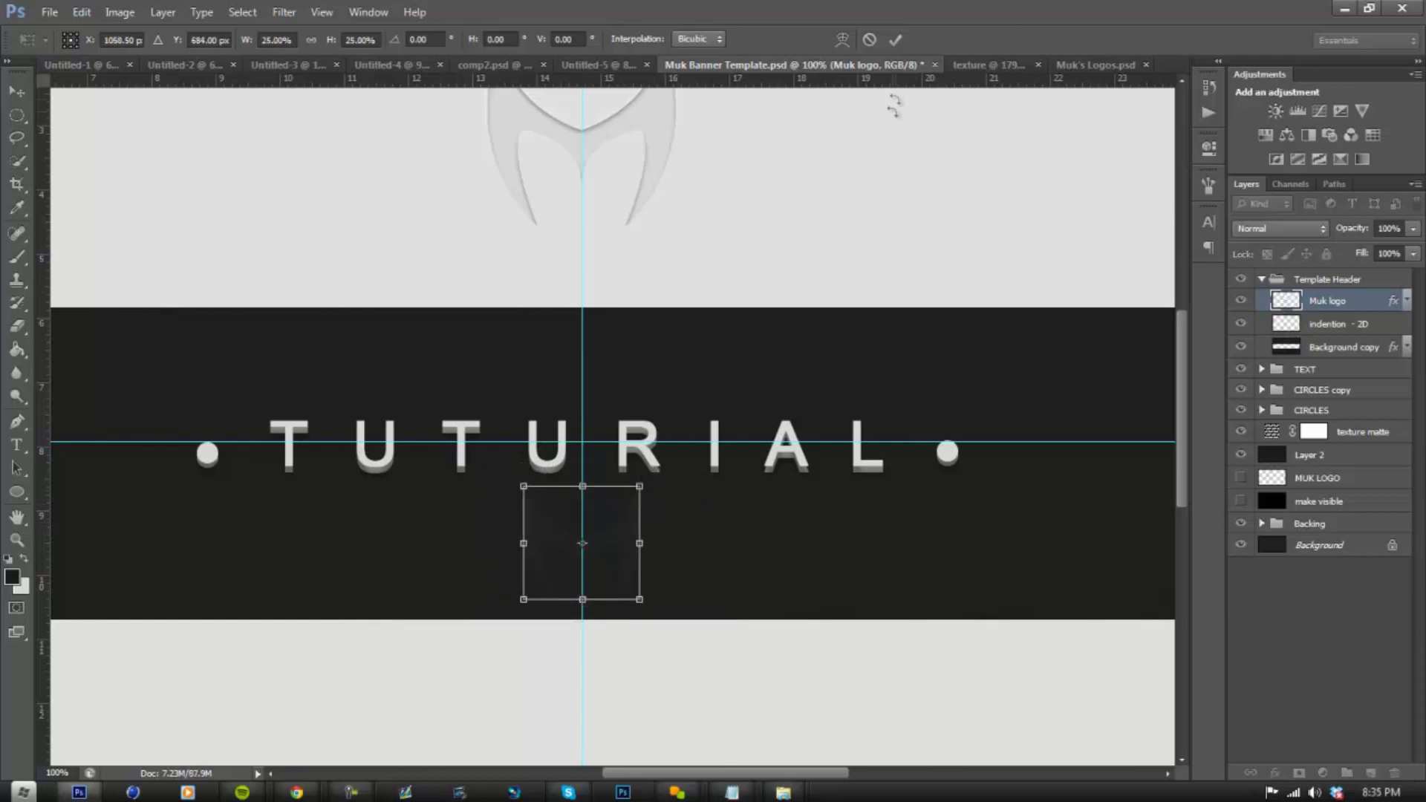
click(896, 40)
scroll(624, 518, down, 2)
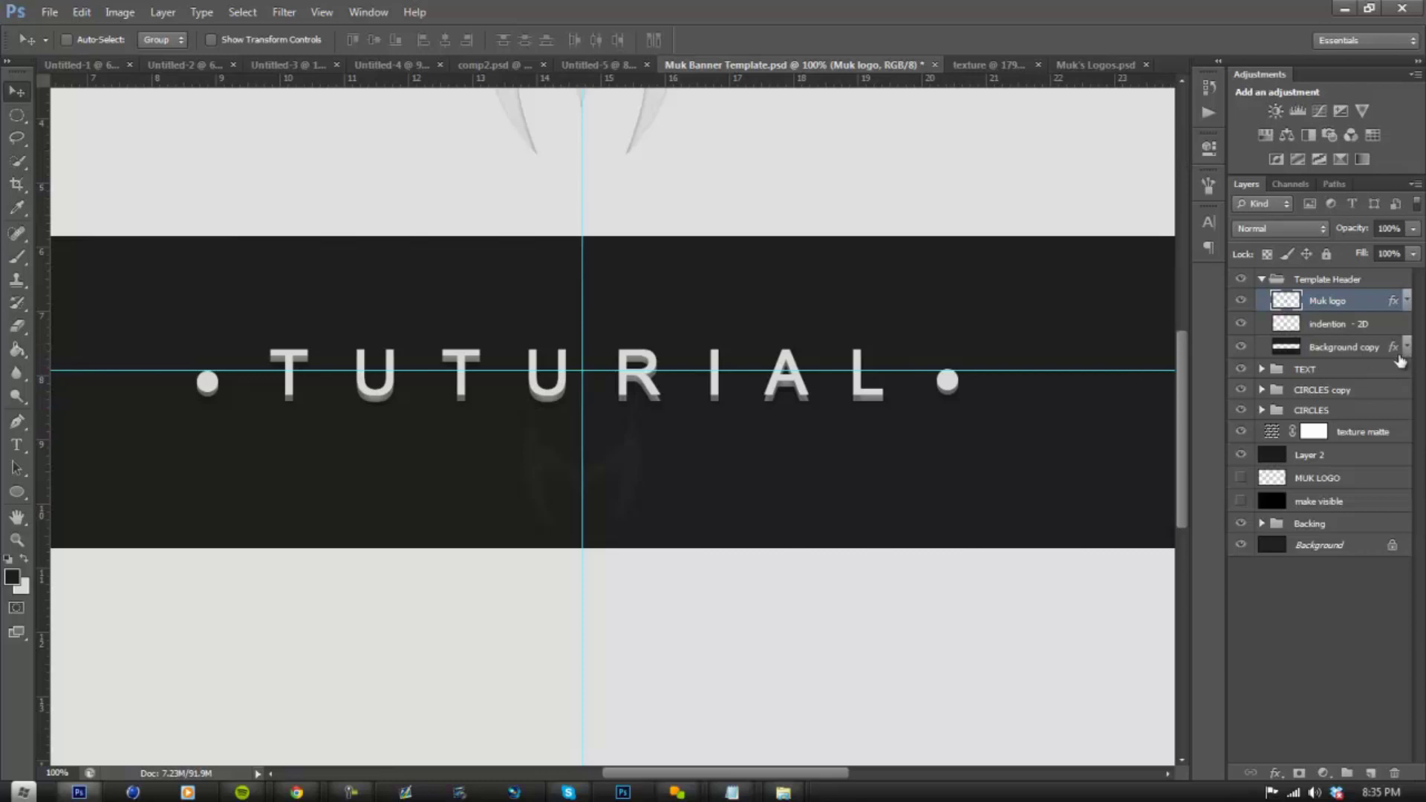
- Expand the TEXT group and remove the existing live layer style from the Muk logo layer
click(1263, 369)
click(1348, 394)
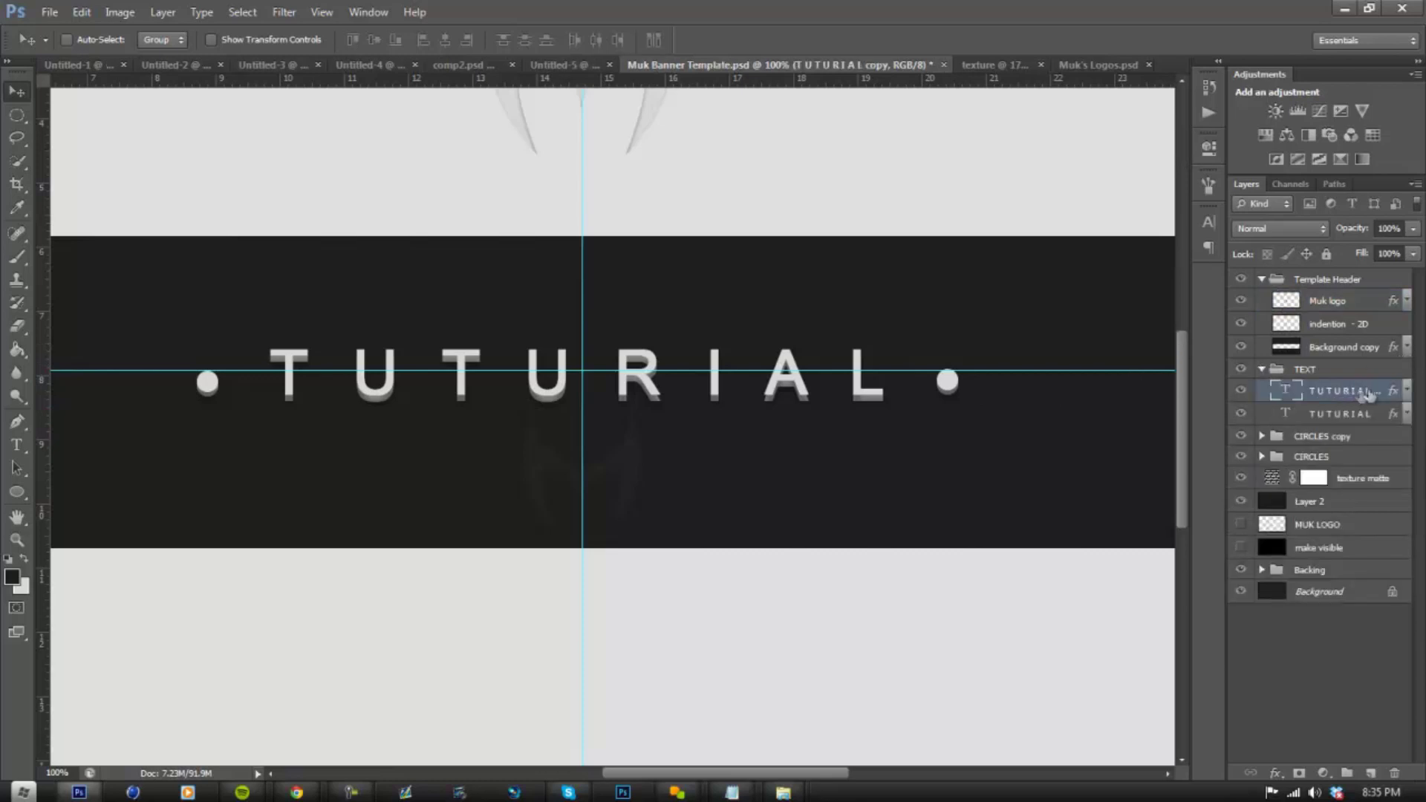
click(1348, 302)
right_click(1354, 302)
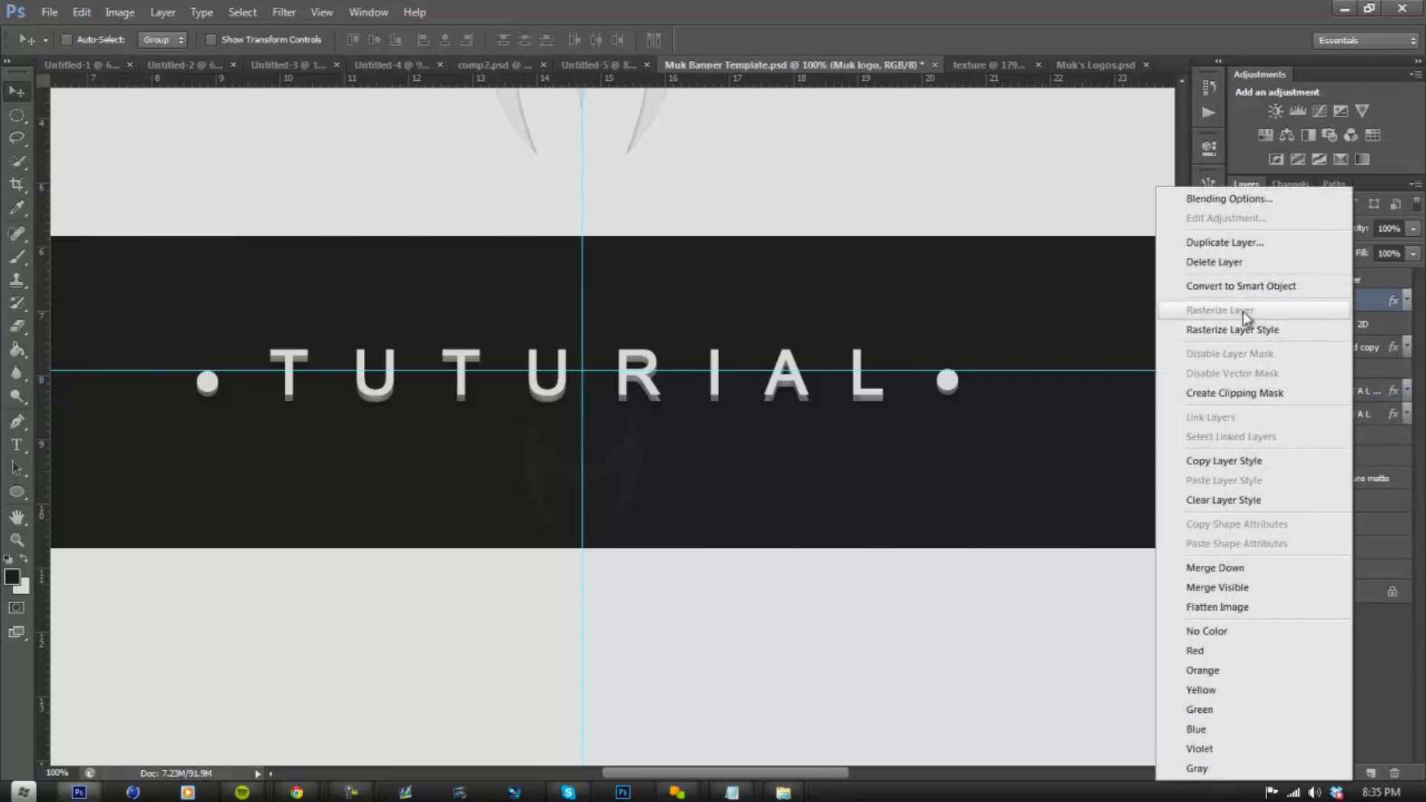
click(984, 331)
right_click(1349, 316)
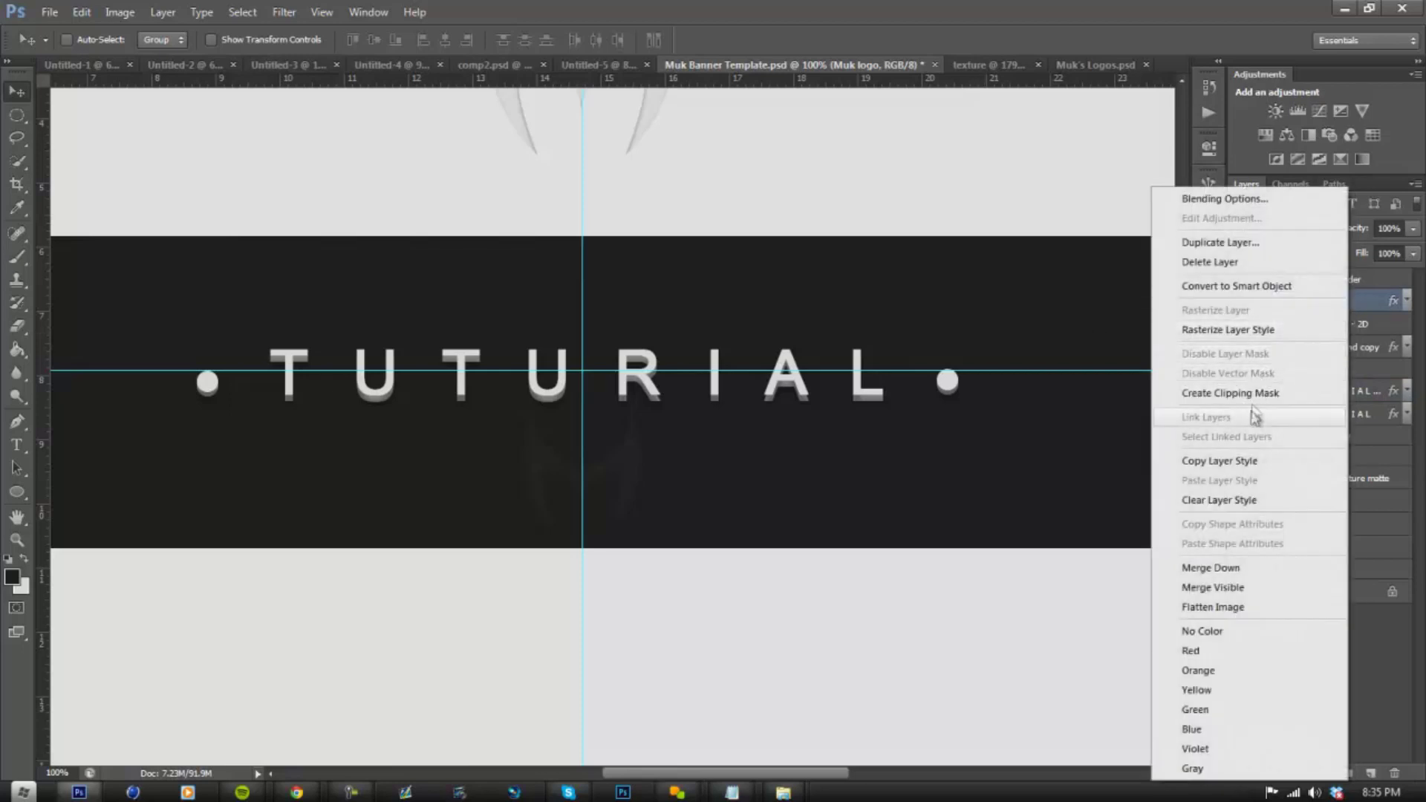
click(1289, 311)
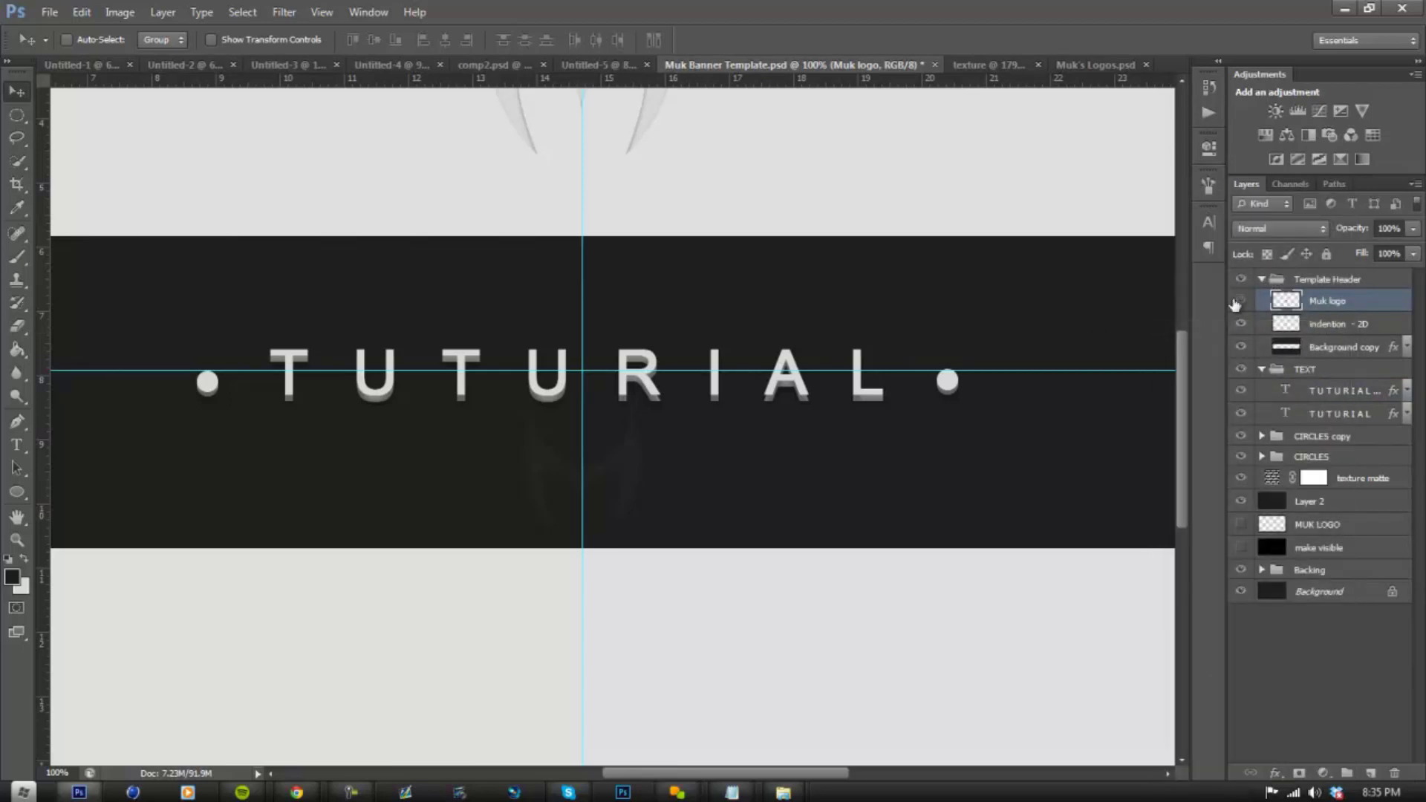
- Duplicate both the TUTURIAL copy and TUTURIAL text layers as sources for the logo's effects
click(1349, 393)
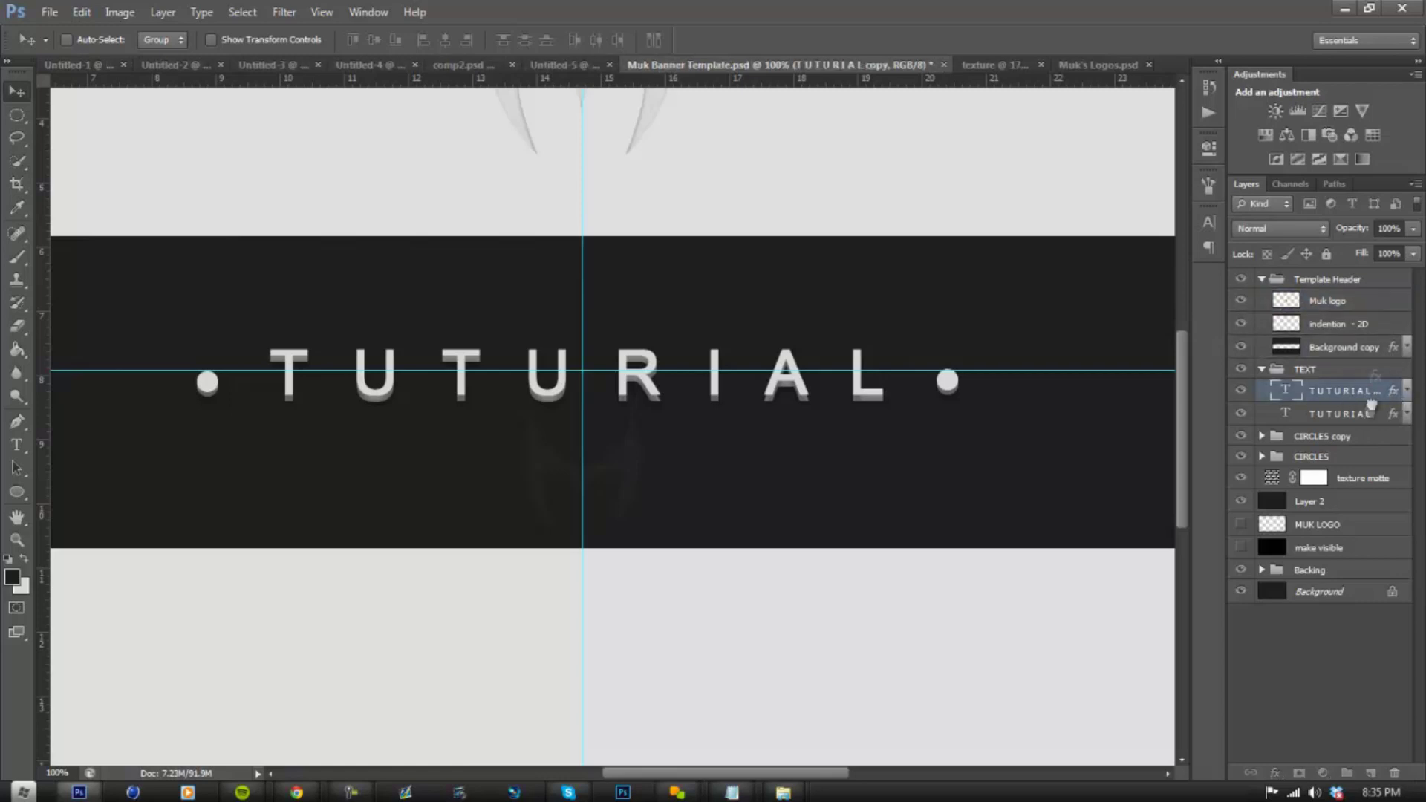
right_click(1369, 393)
click(1237, 179)
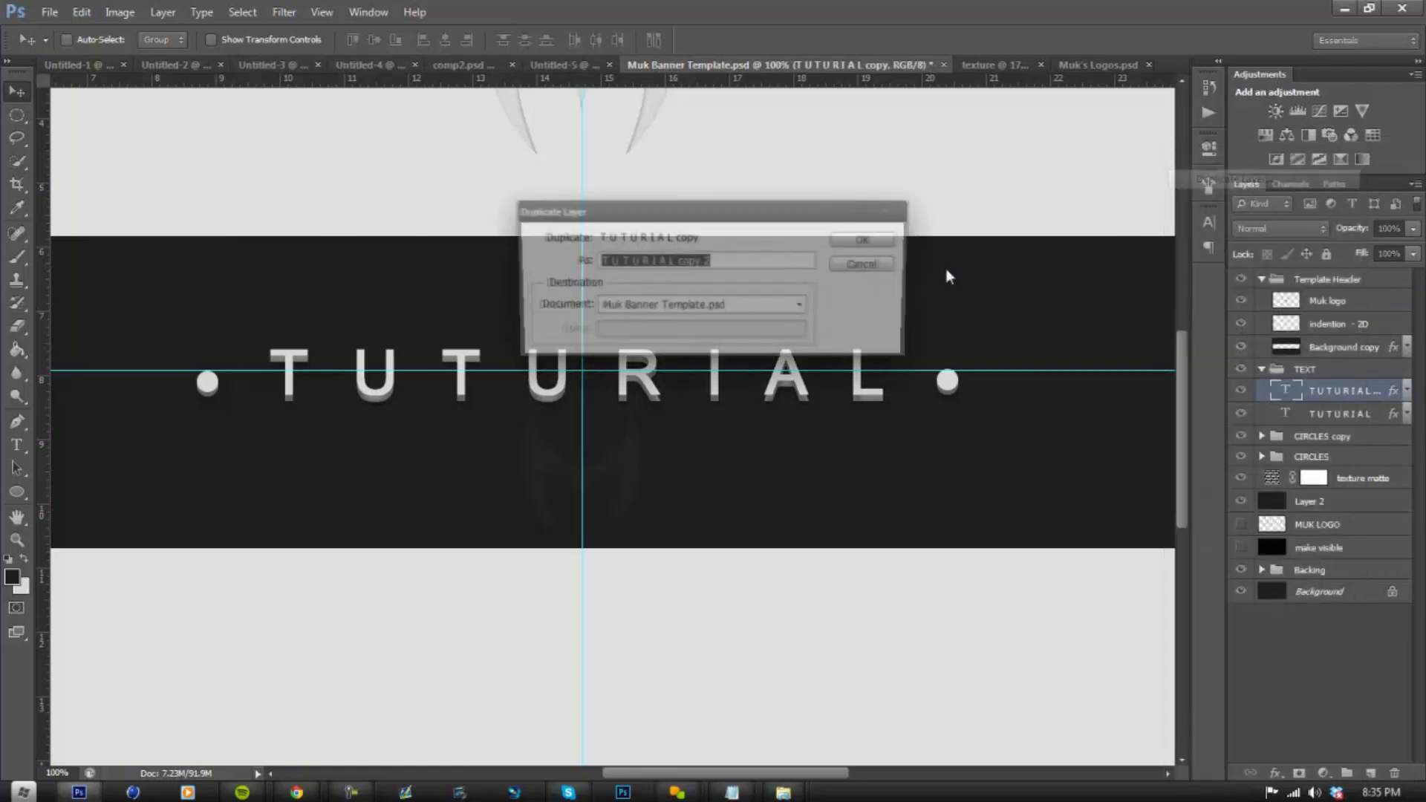
key(Return)
right_click(1360, 438)
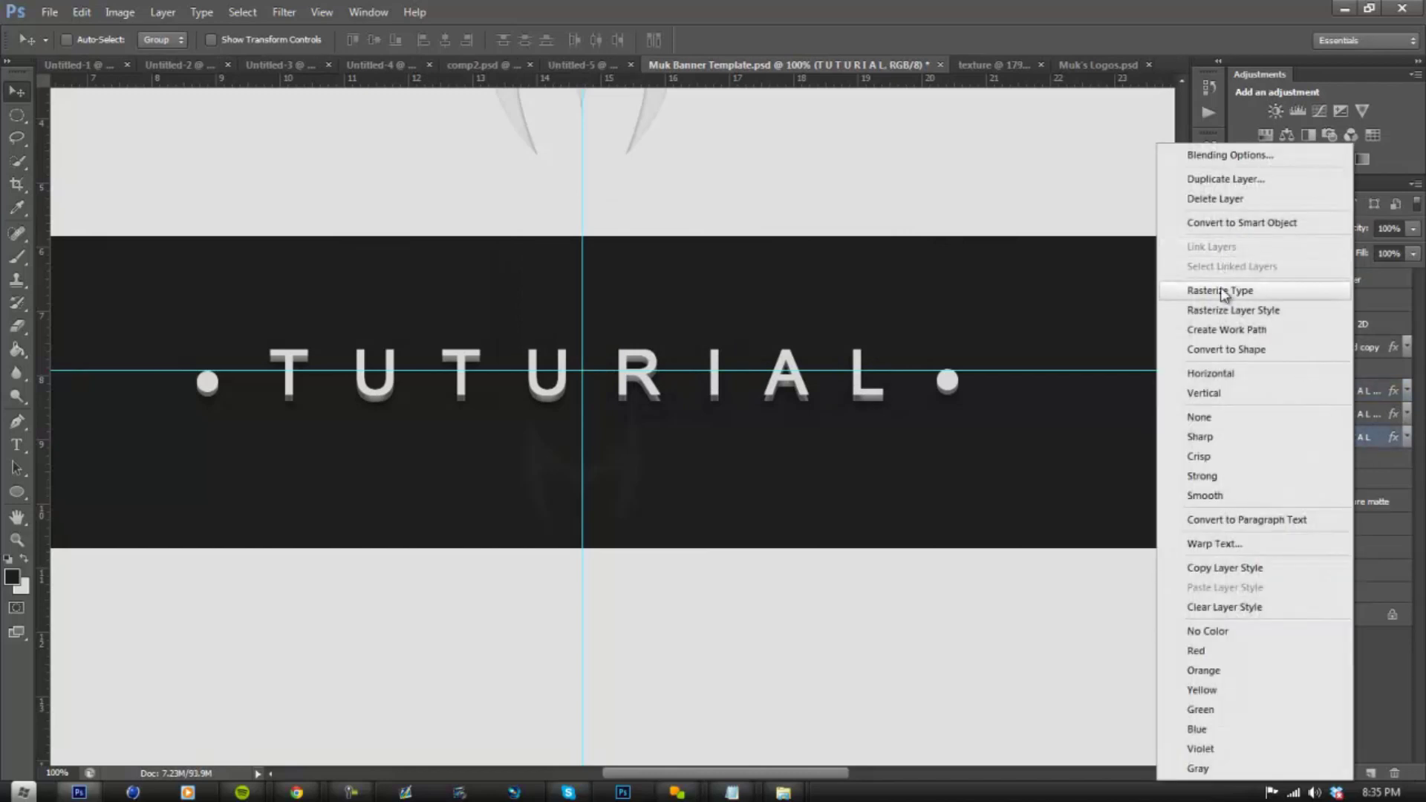
click(1226, 179)
click(890, 238)
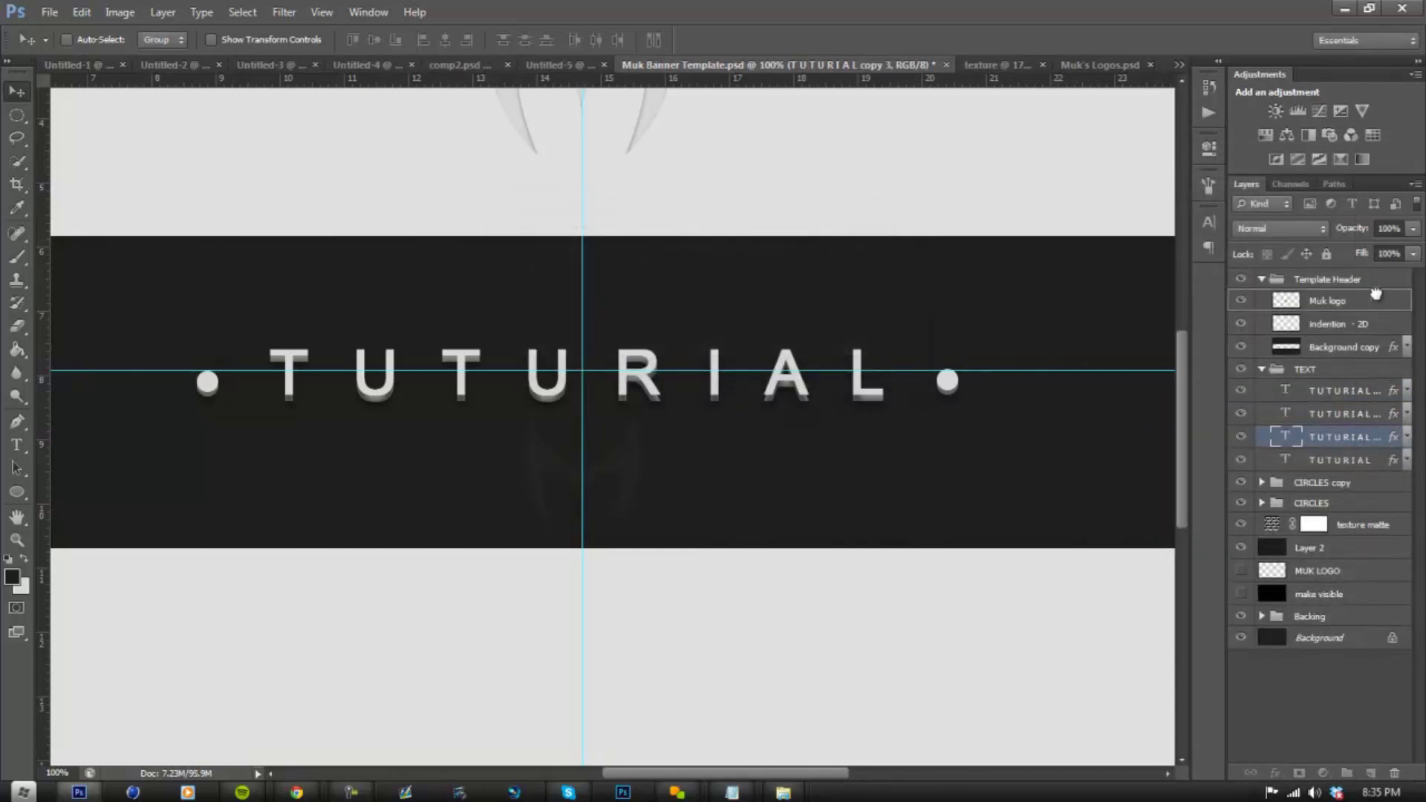
- Duplicate the Muk logo layer and move the duplicated text layers' effects onto the two logo layers
drag(1376, 294, 1376, 297)
right_click(1336, 301)
click(1189, 239)
click(855, 240)
drag(1397, 490, 1366, 311)
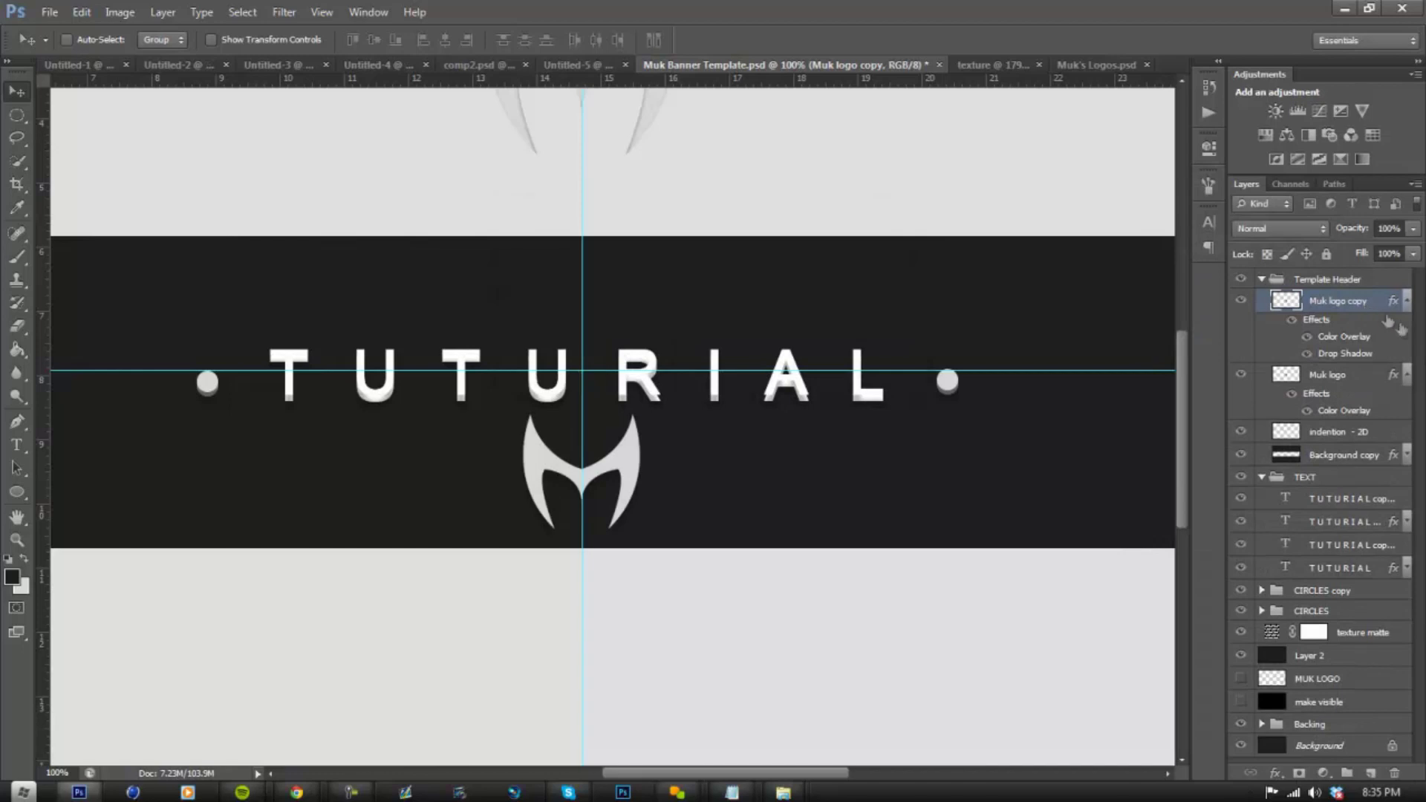
click(1408, 302)
click(1408, 324)
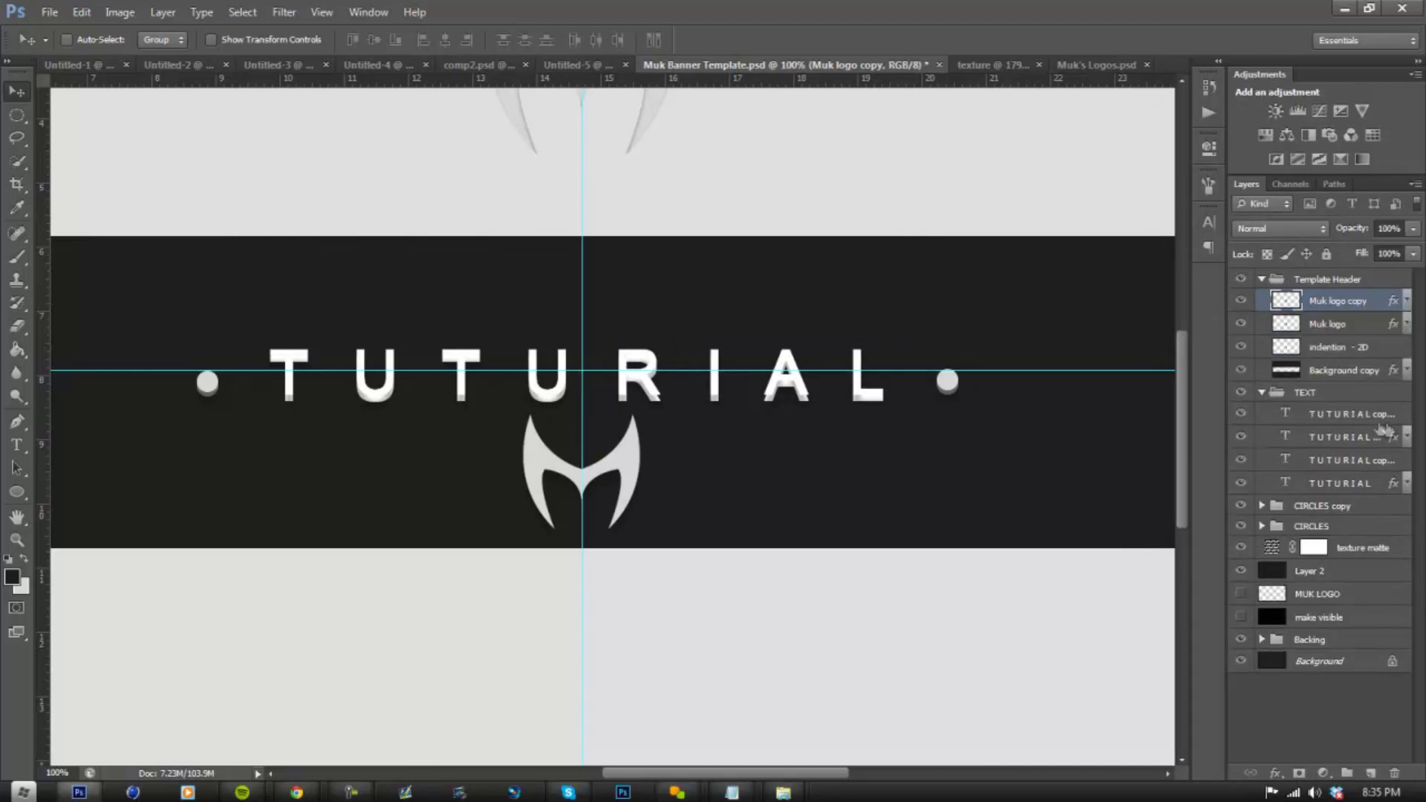
- Delete the two leftover TUTURIAL duplicates without effects from the TEXT group
click(1374, 424)
key(Delete)
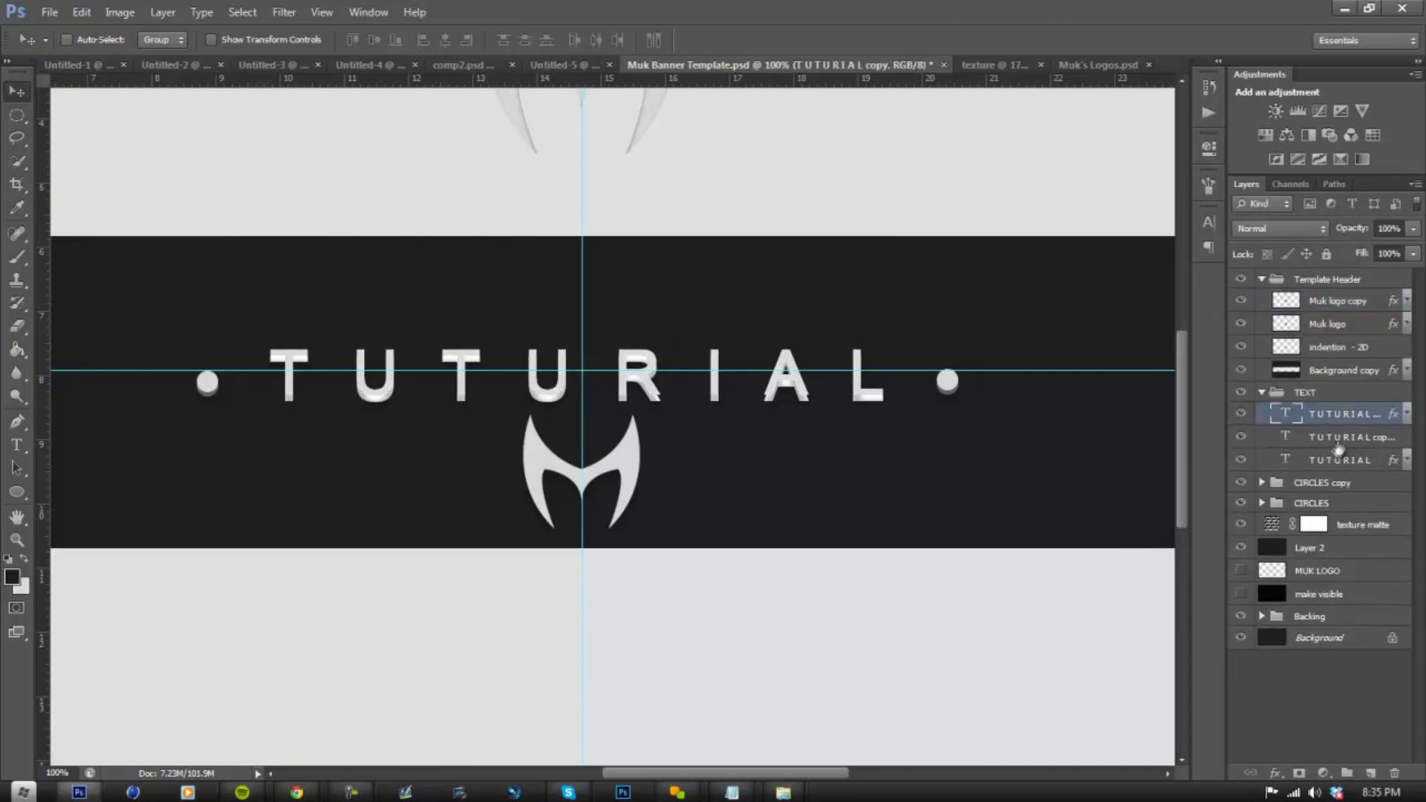
click(1335, 444)
key(Delete)
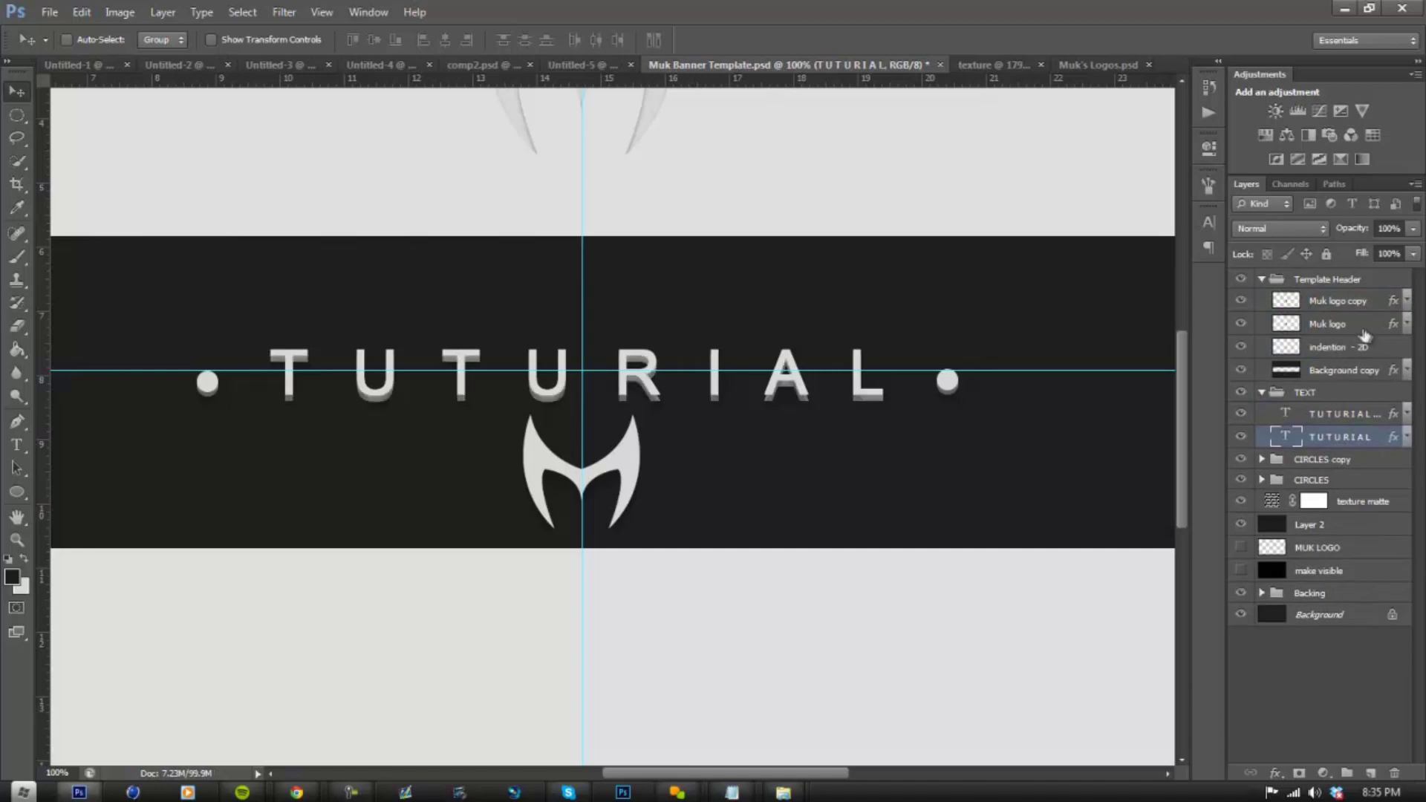
- Nudge the lower Muk logo layer down a few pixels to form an extruded edge beneath Muk logo copy
click(1367, 327)
key(Down)
key(Down)
key(Down)
key(Down)
key(Down)
key(Down)
key(Down)
key(Down)
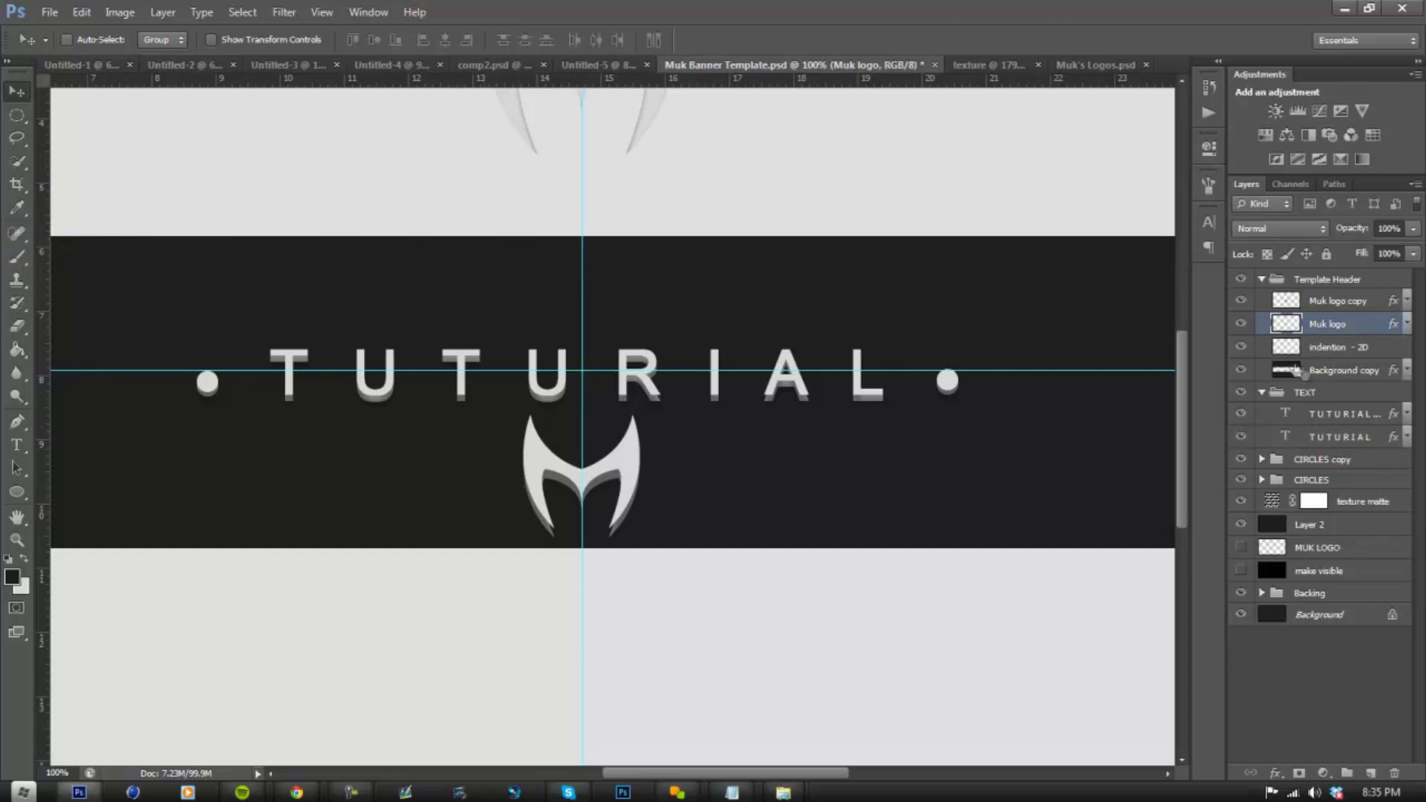
- Deepen the logo's extrusion by nudging the Muk logo layer a few more pixels straight down
click(13, 540)
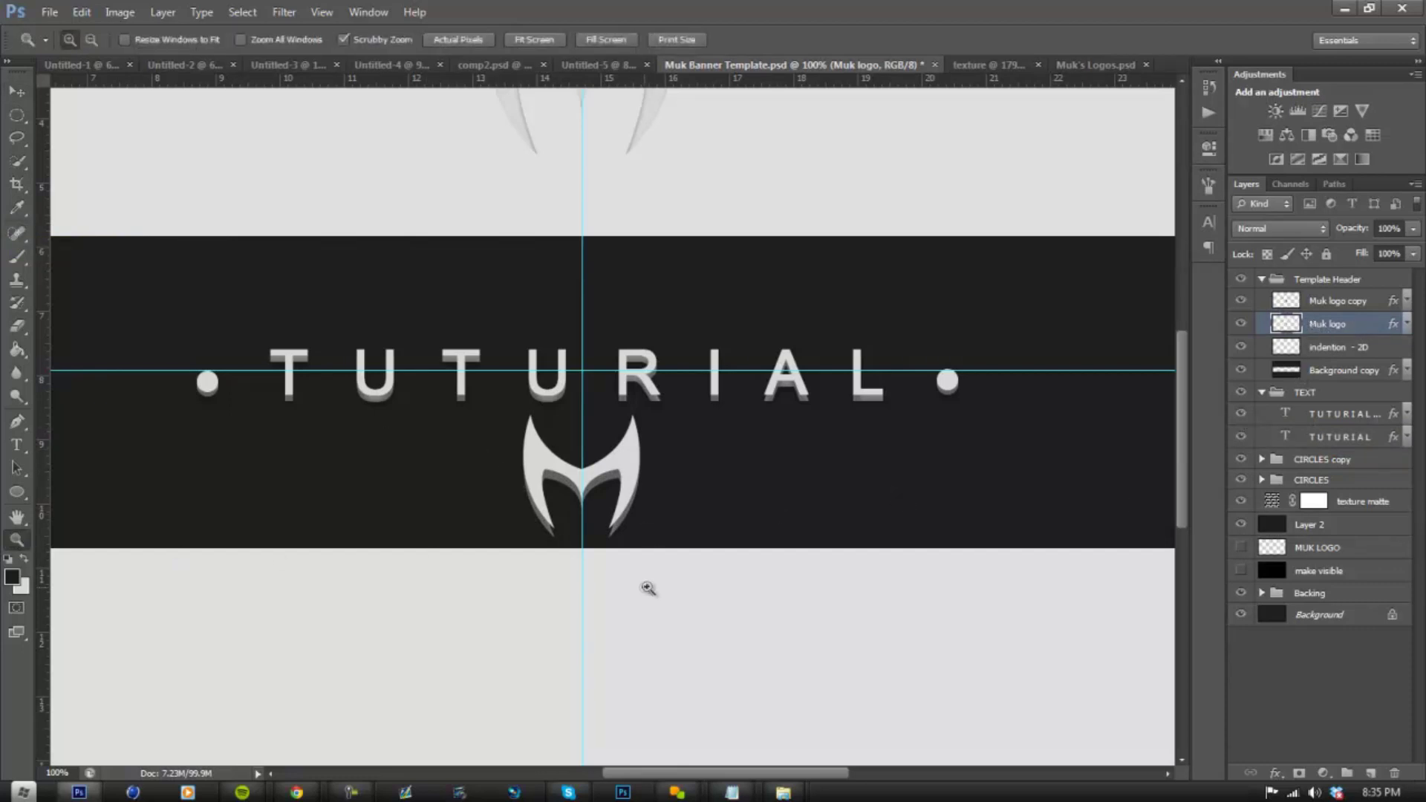
drag(646, 589, 732, 557)
drag(299, 425, 387, 482)
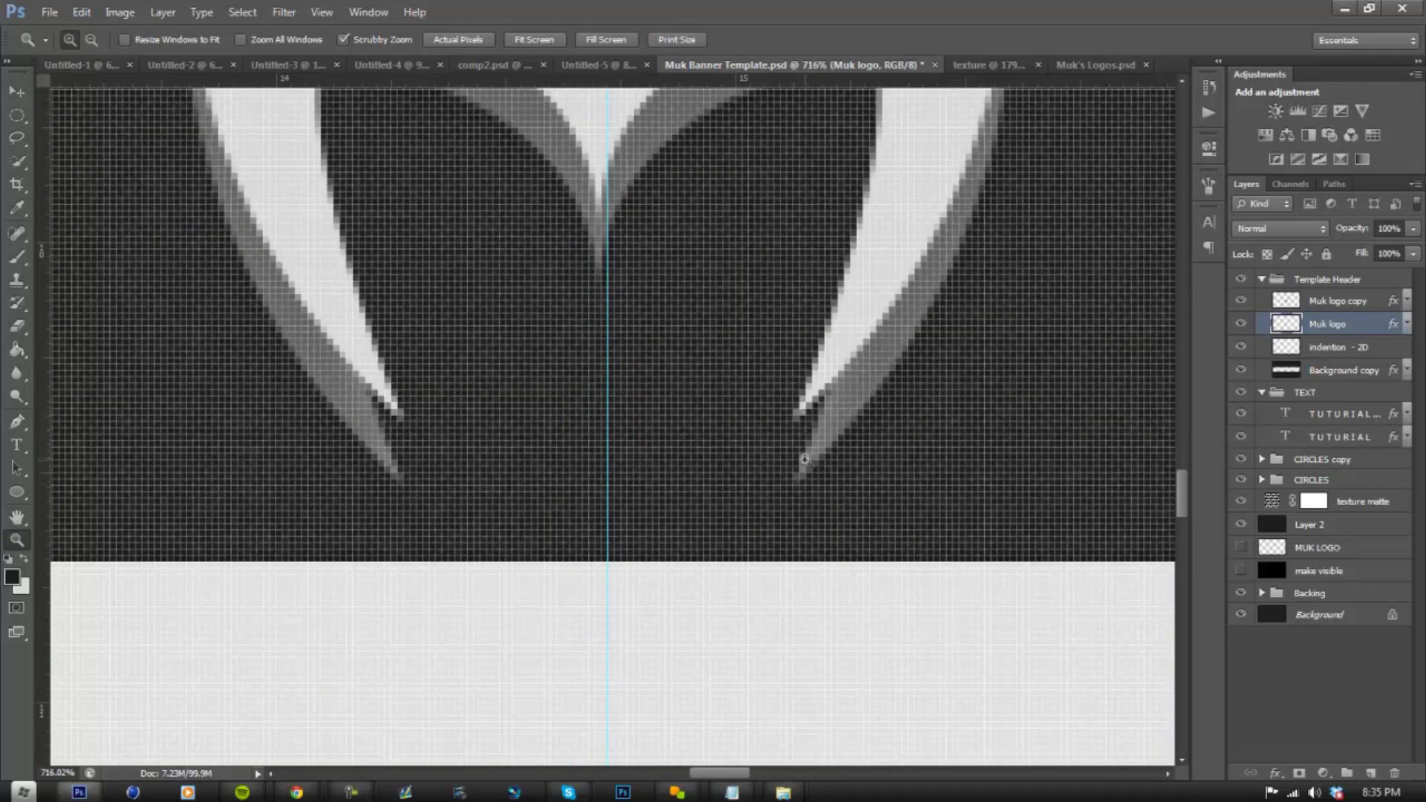
drag(805, 459, 736, 513)
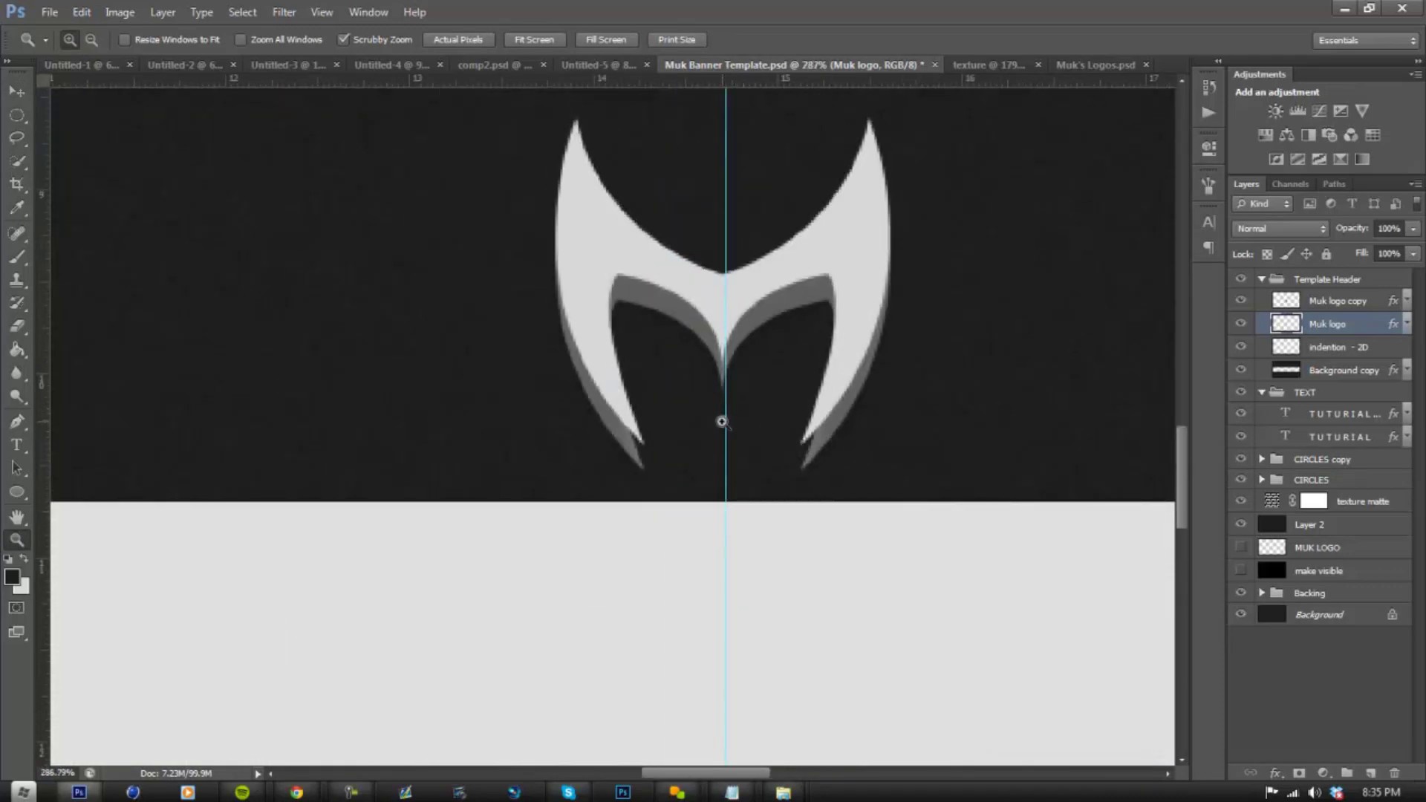
click(13, 97)
key(Left)
key(Right)
key(Down)
key(Down)
key(Down)
key(Down)
key(Down)
key(Down)
key(Up)
key(Up)
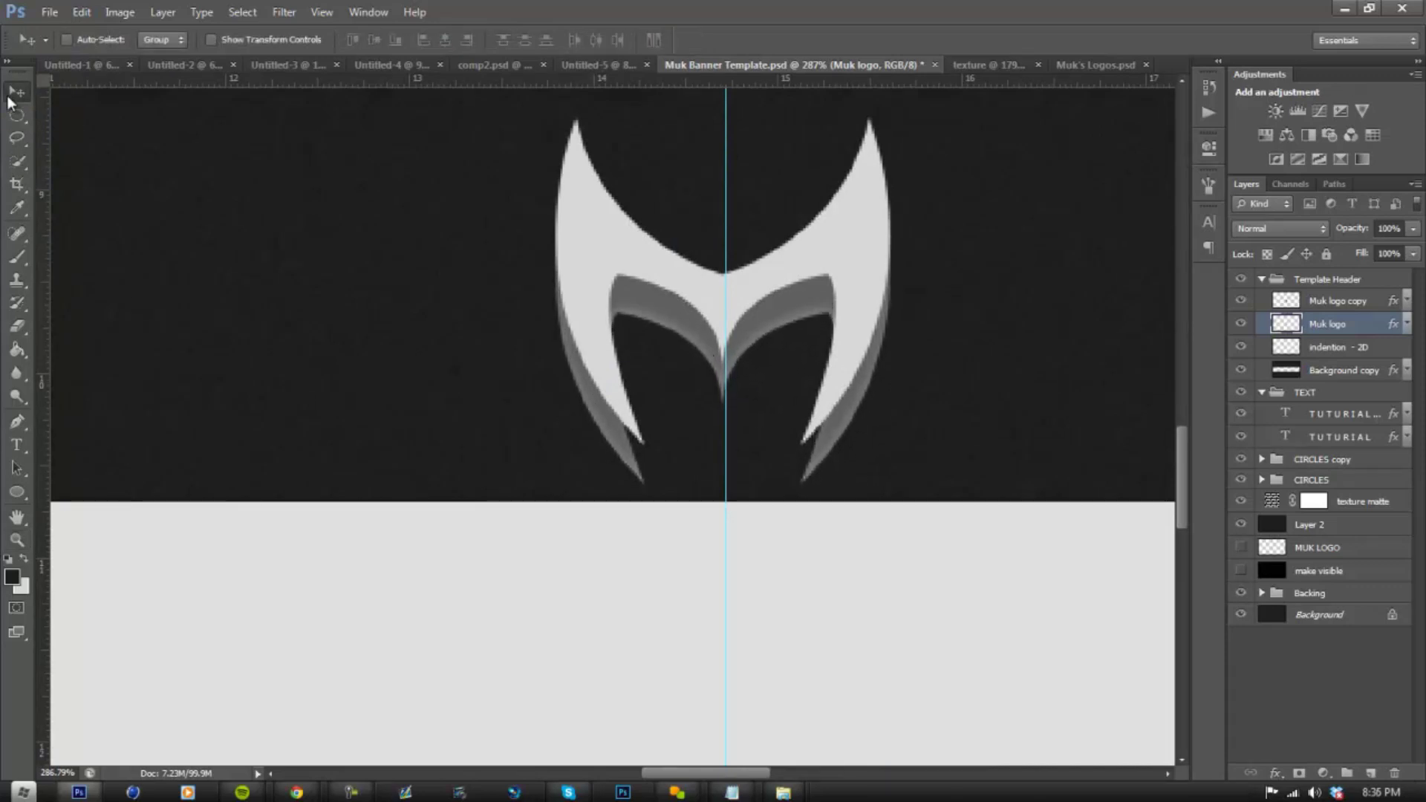
- Set the foreground color to #626262 by sampling the grey extrusion of the logo's left leg
click(16, 543)
drag(652, 484, 658, 431)
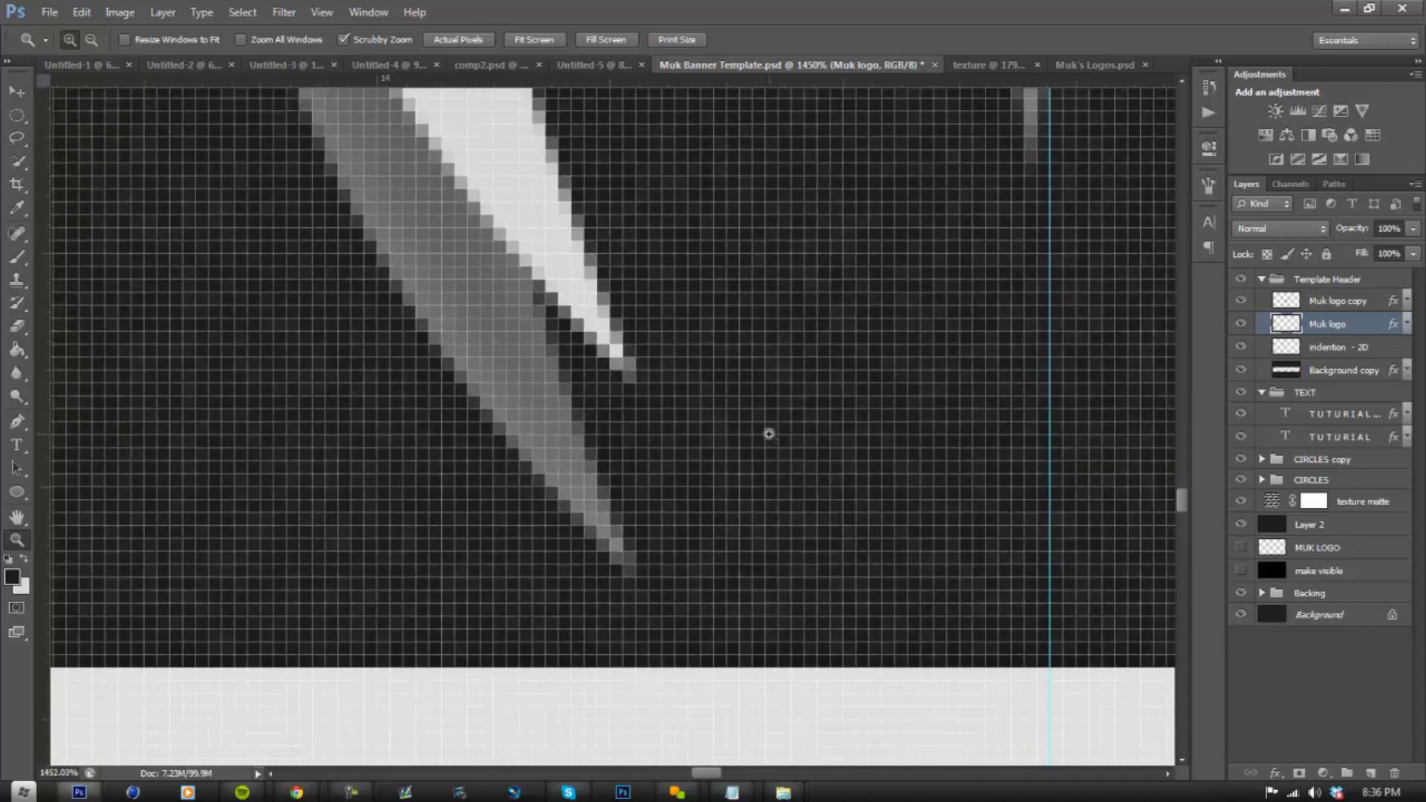
click(13, 577)
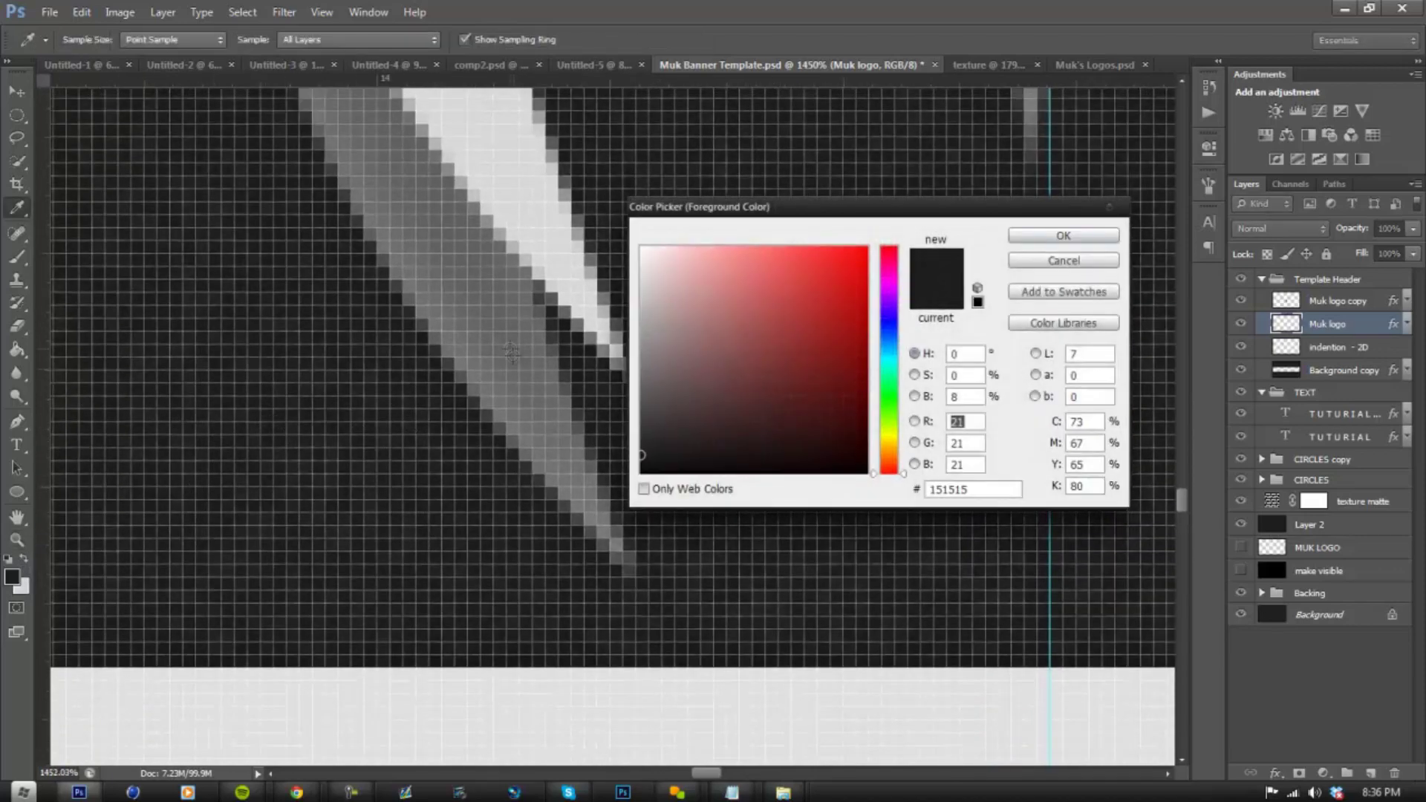
click(455, 287)
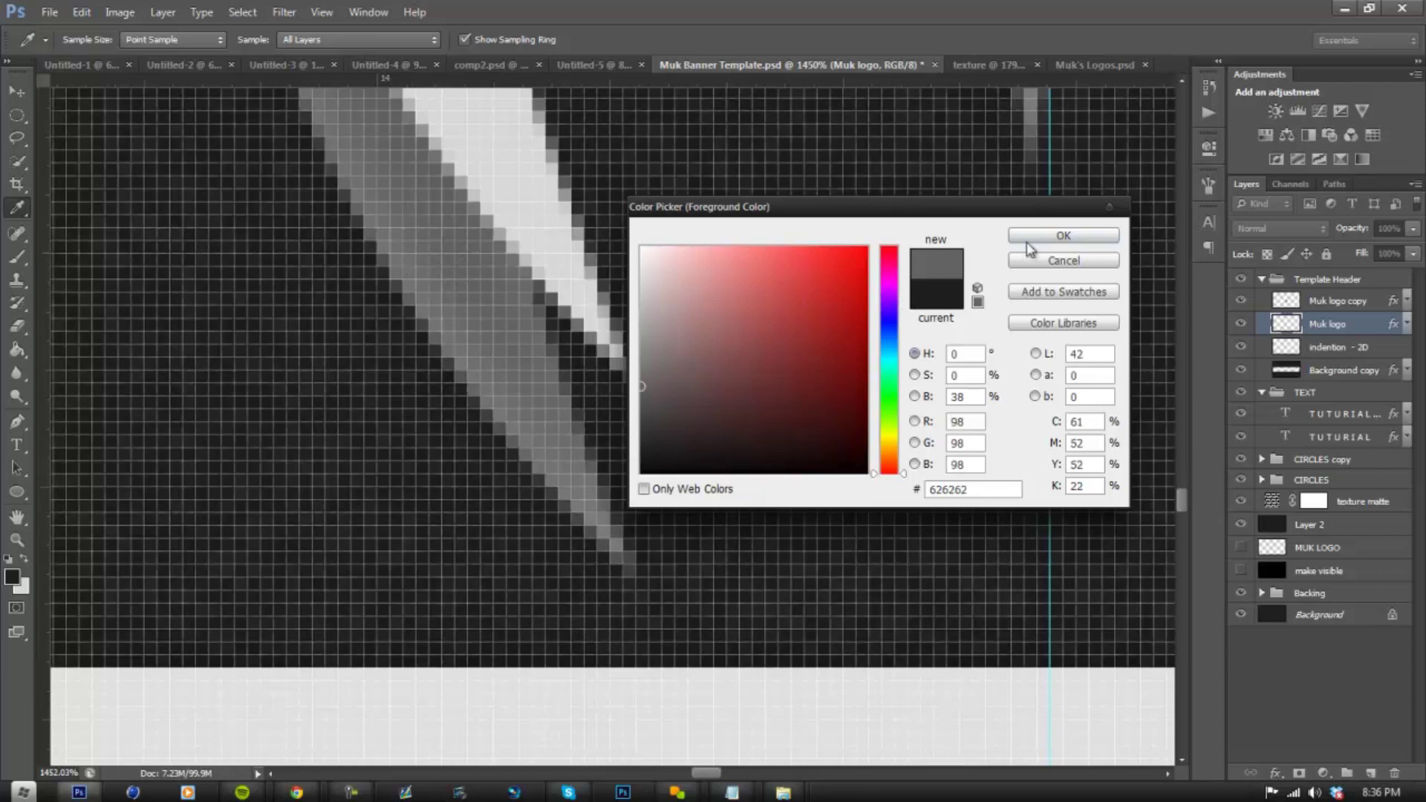
key(Return)
key(z)
- Add a new empty layer directly above the Muk logo layer for pen work
click(18, 423)
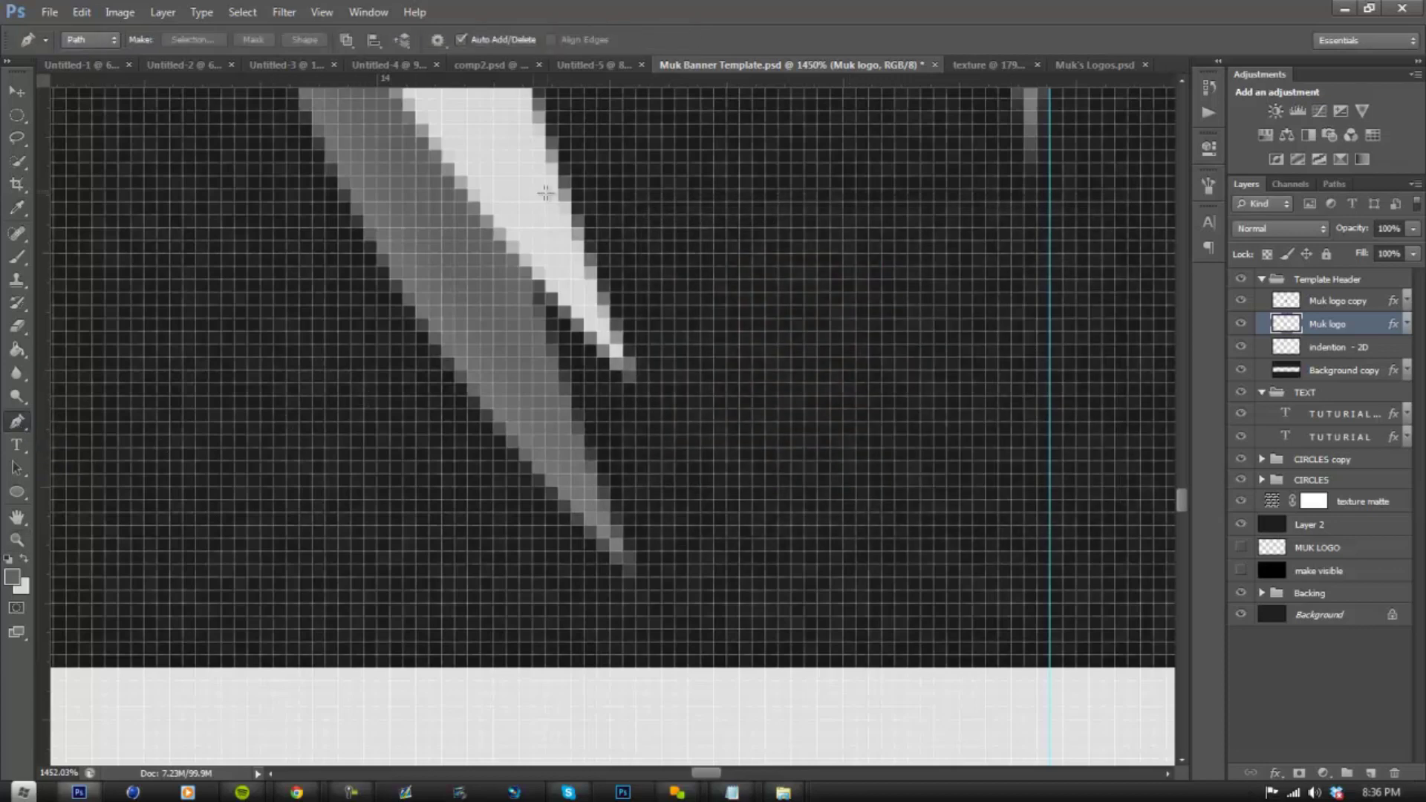
key(Caps_Lock)
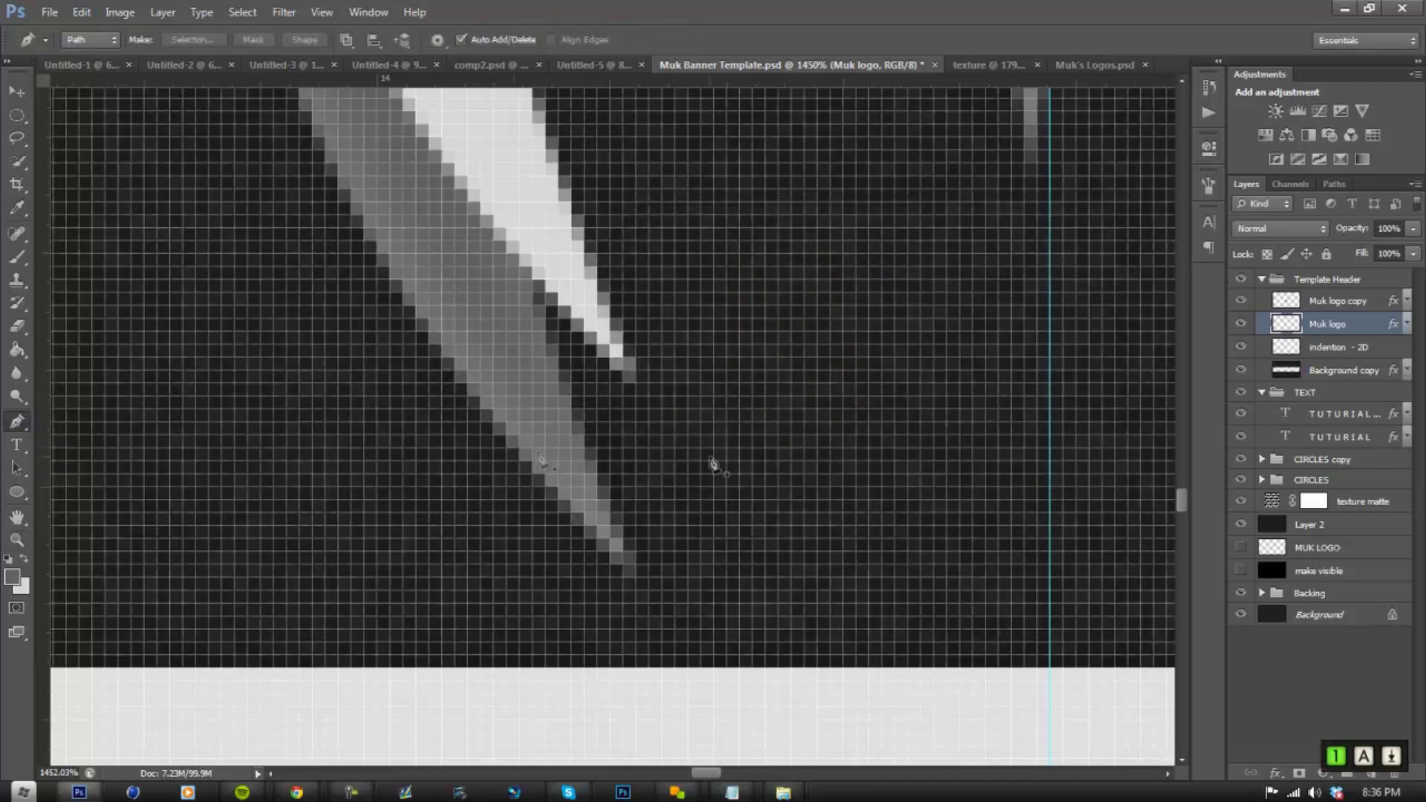
click(1370, 779)
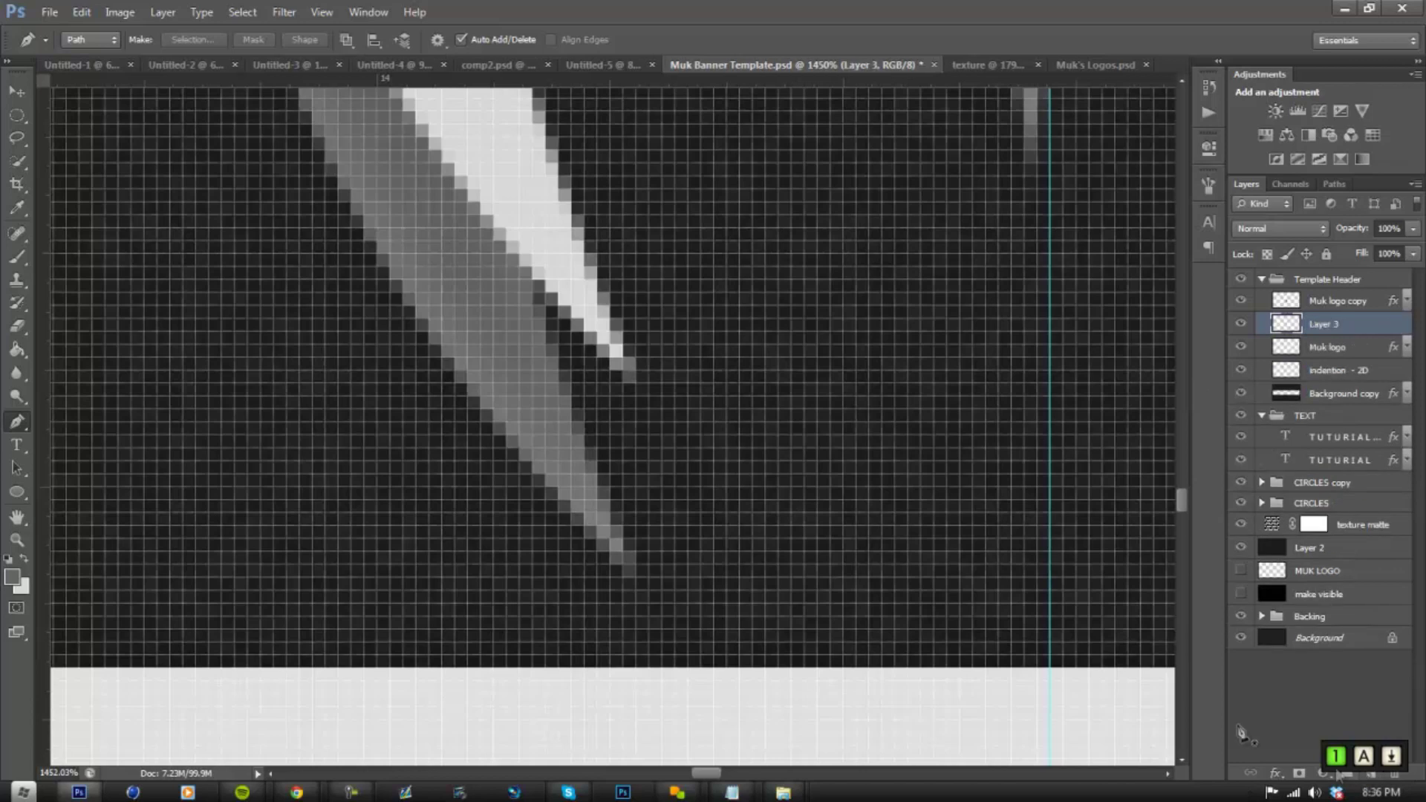
- Draw a closed Pen path bridging the gap between the light tip and the extrusion tip of the logo's left leg
click(624, 564)
click(636, 371)
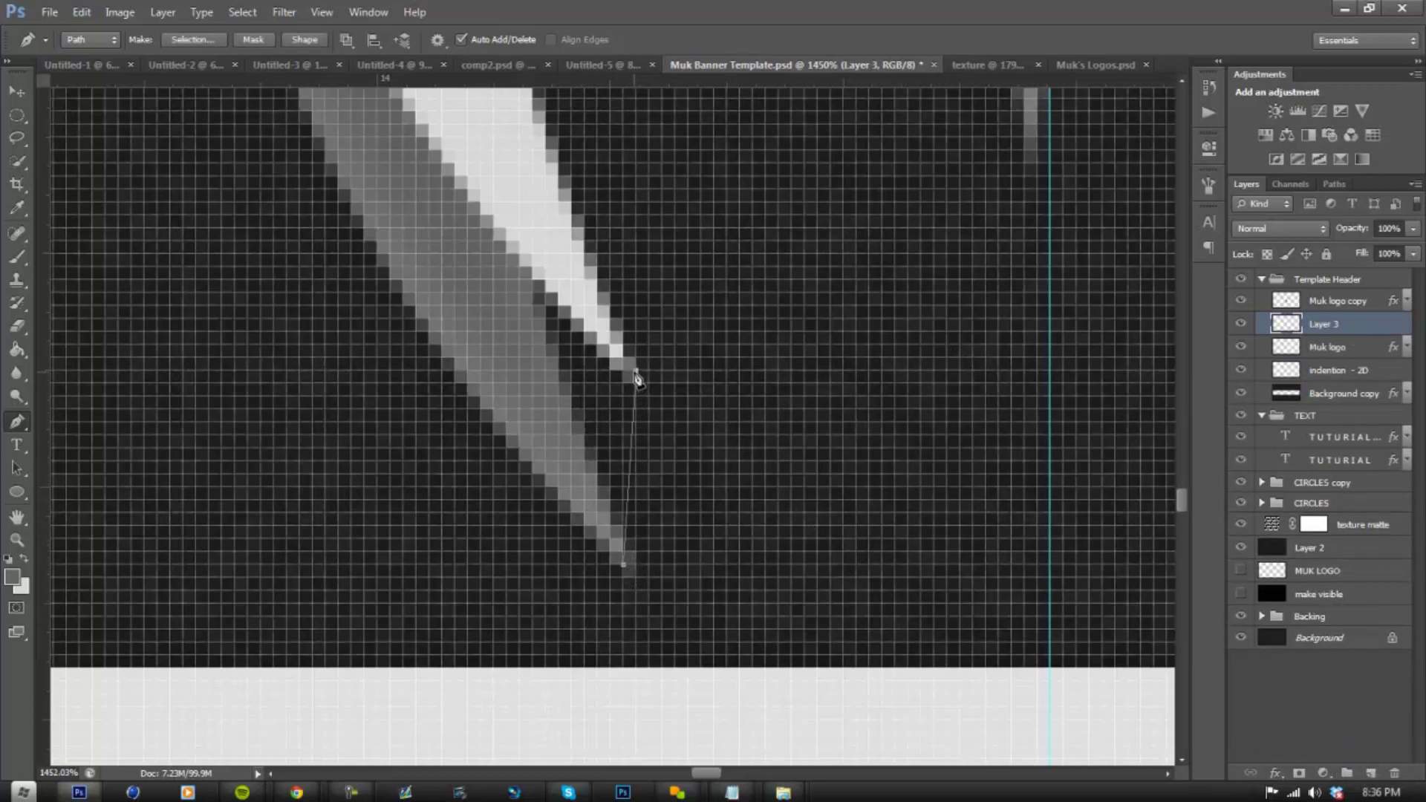
click(81, 12)
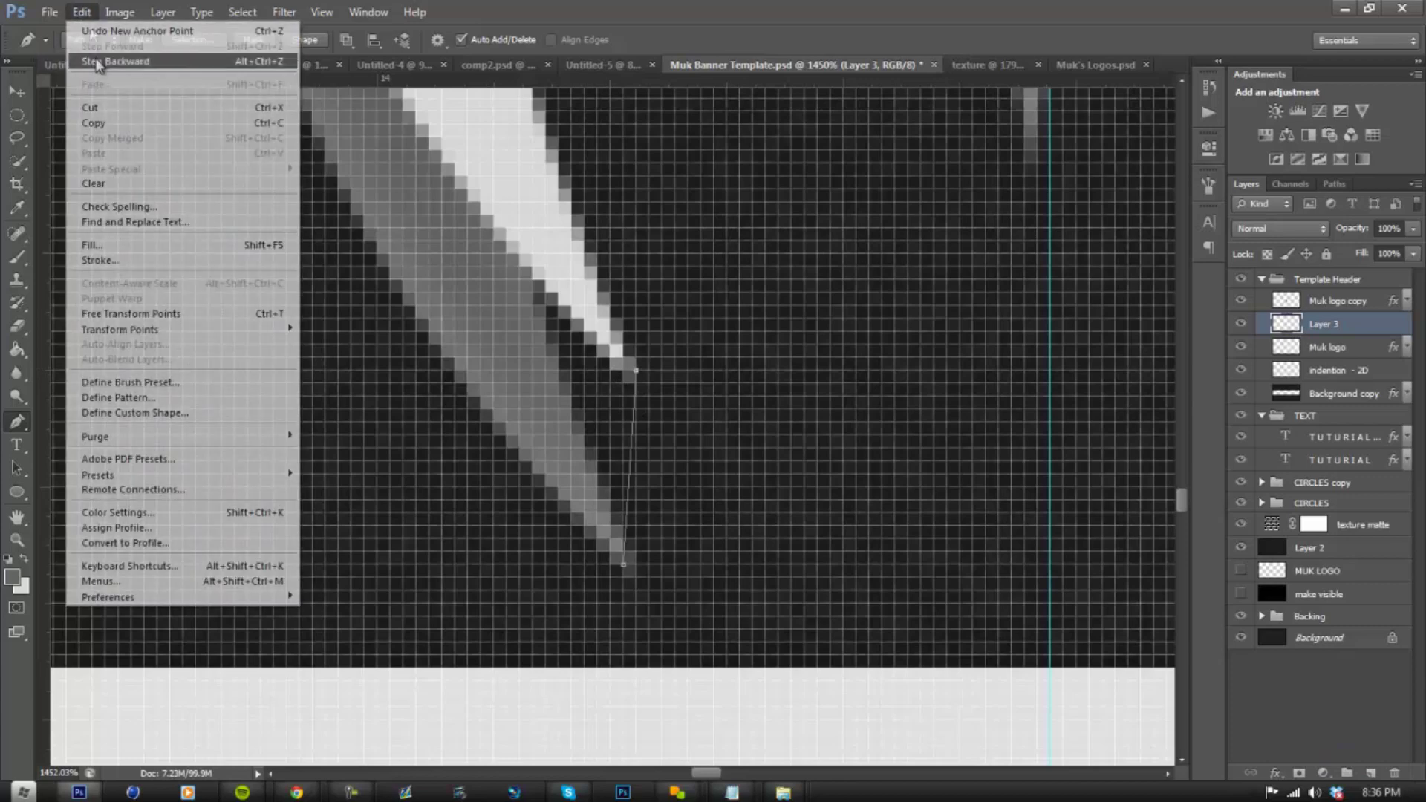
click(119, 61)
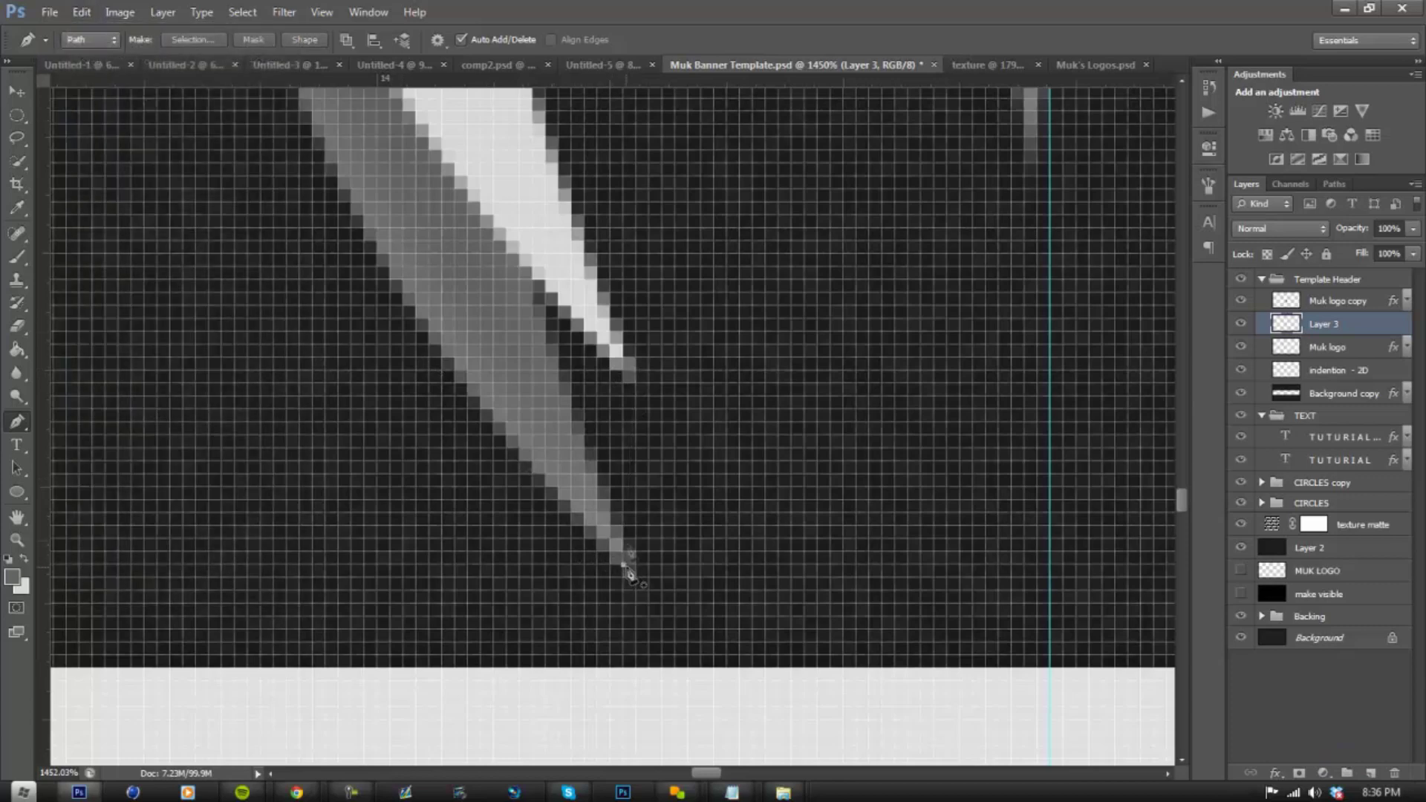
click(624, 370)
click(560, 265)
click(494, 190)
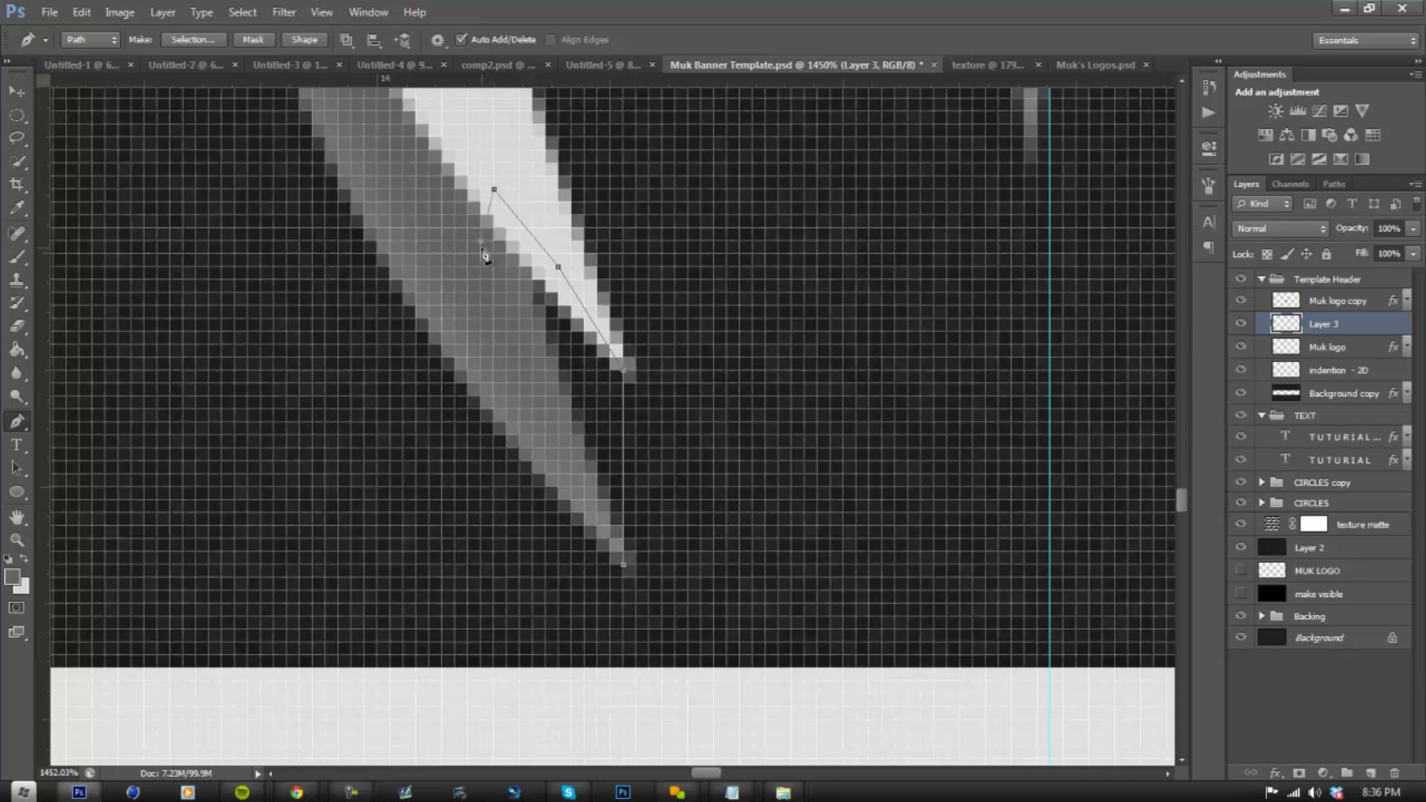
click(625, 571)
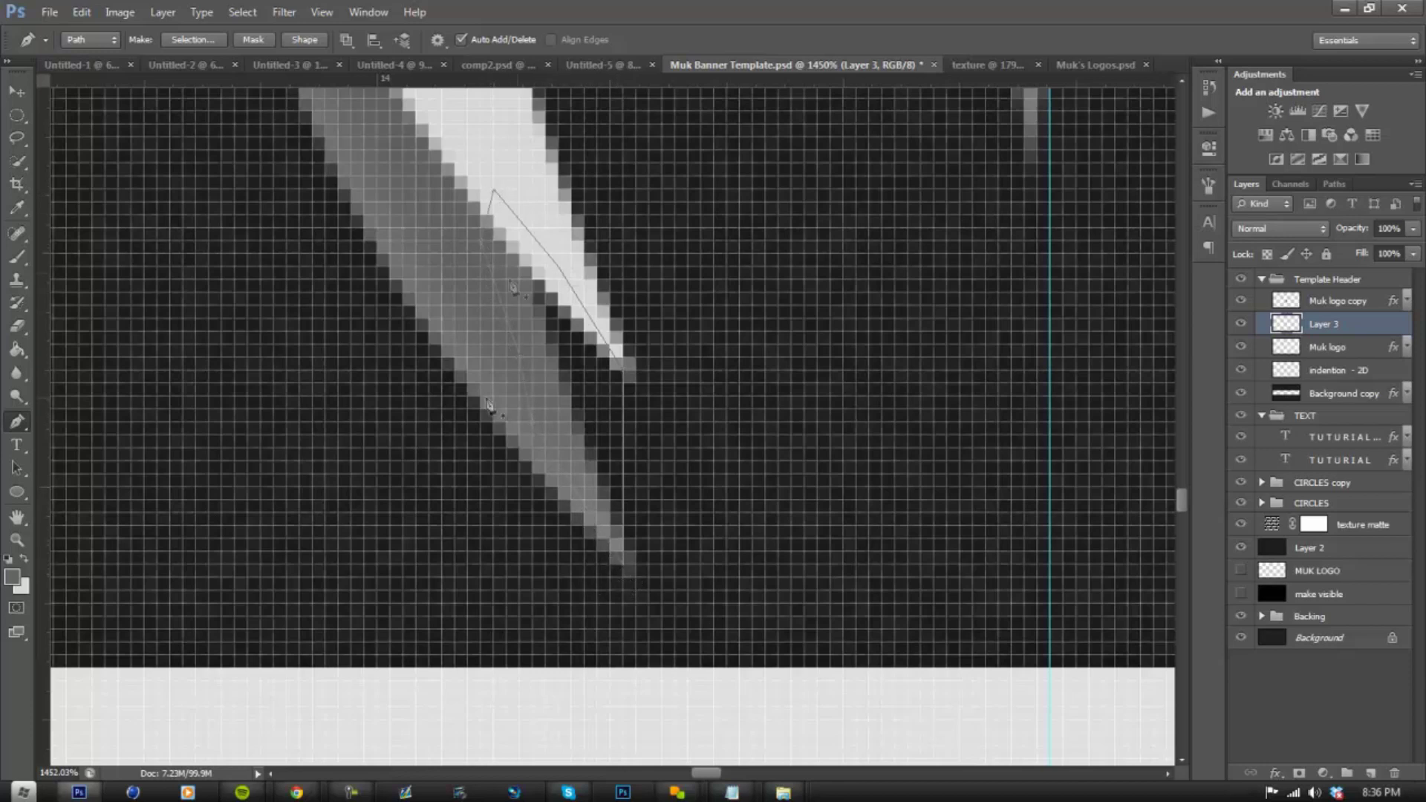
click(16, 540)
click(27, 422)
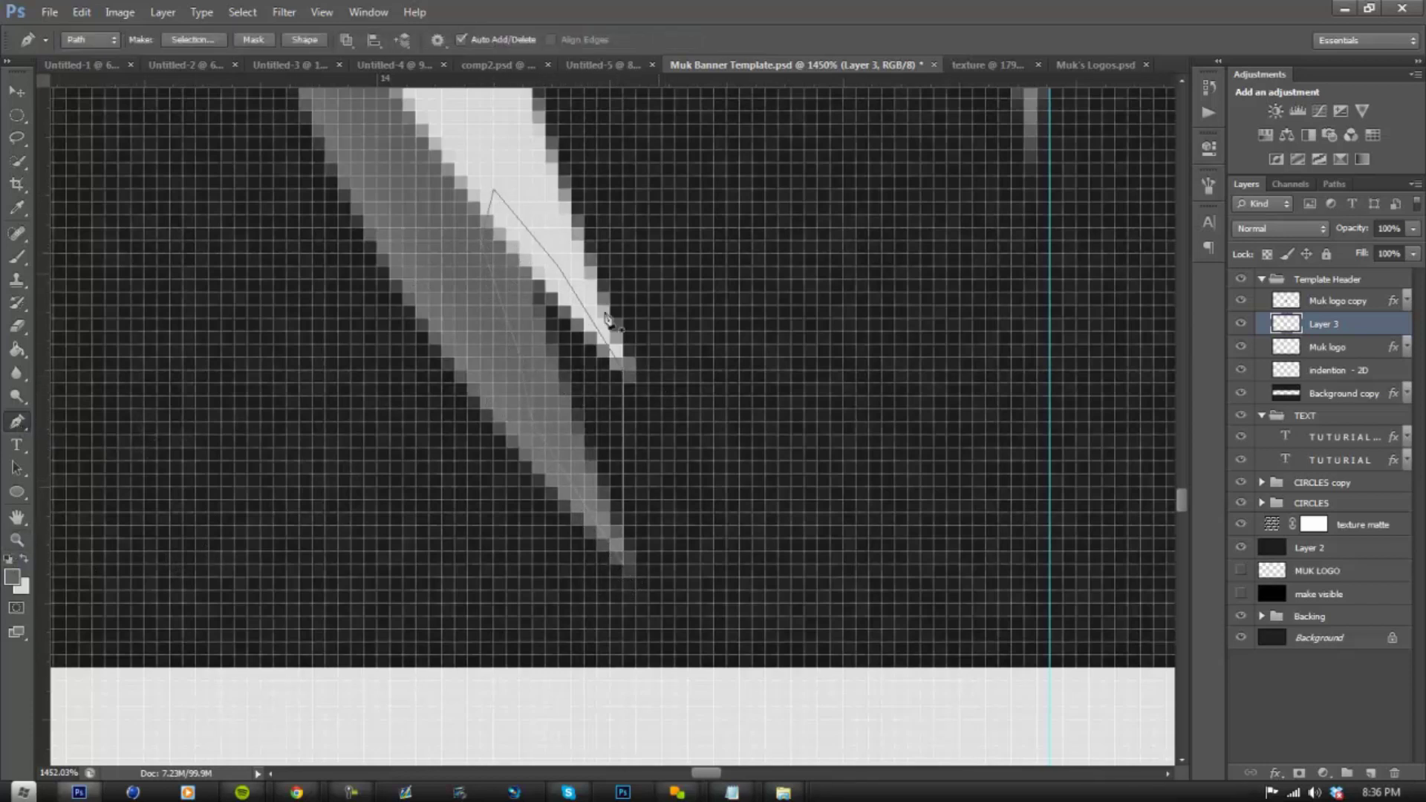
- Fill the left leg's path with the foreground grey #626262 and check it against the whole logo
right_click(573, 363)
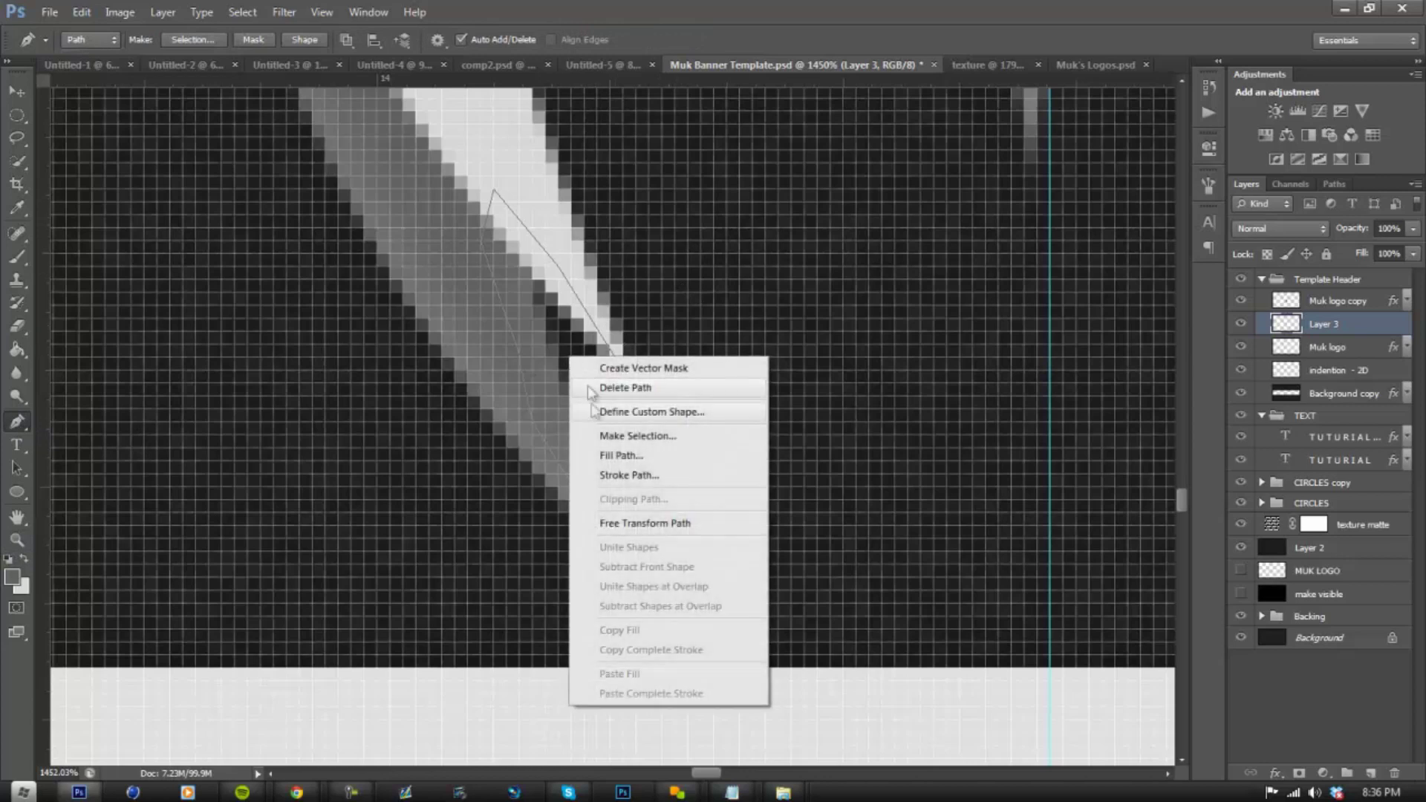
click(621, 456)
click(720, 215)
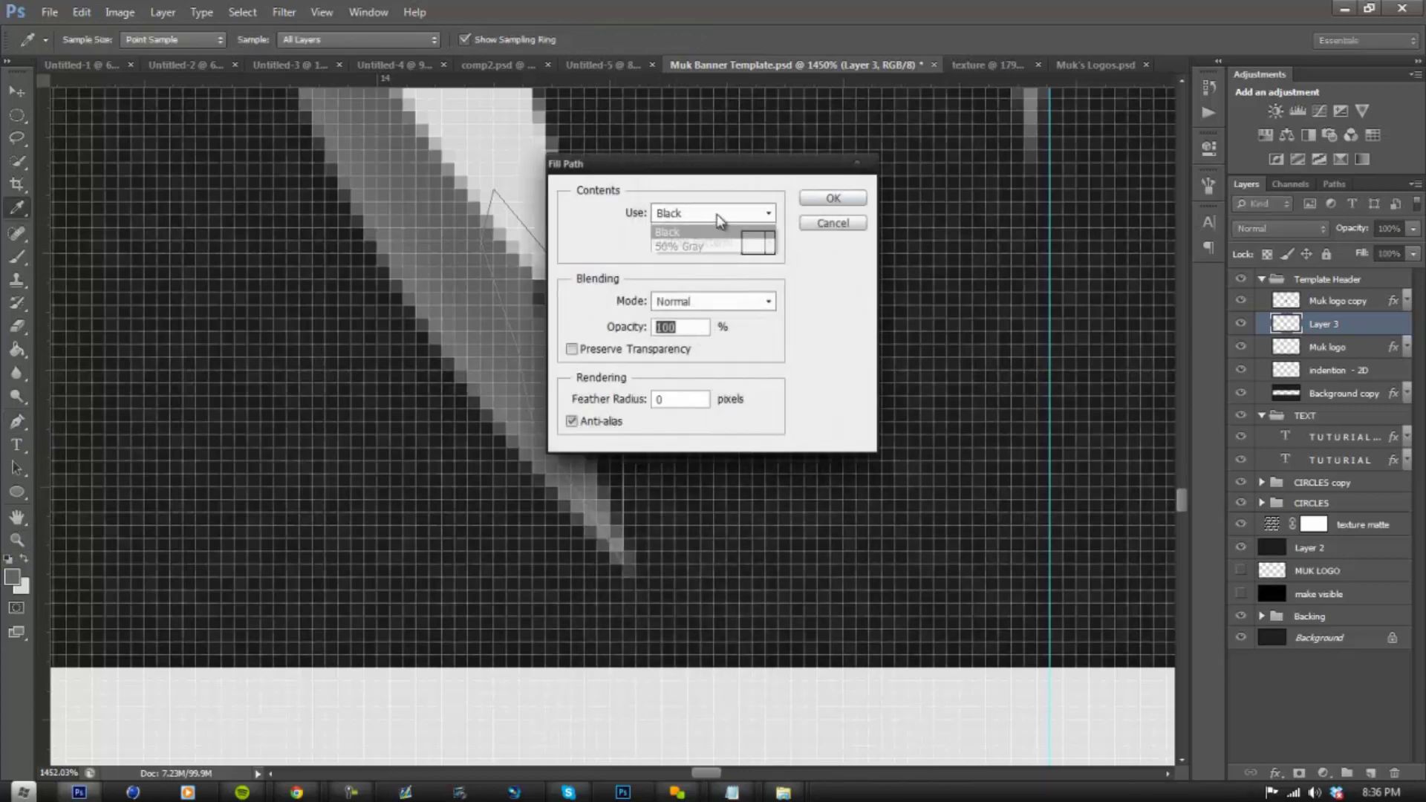
click(673, 259)
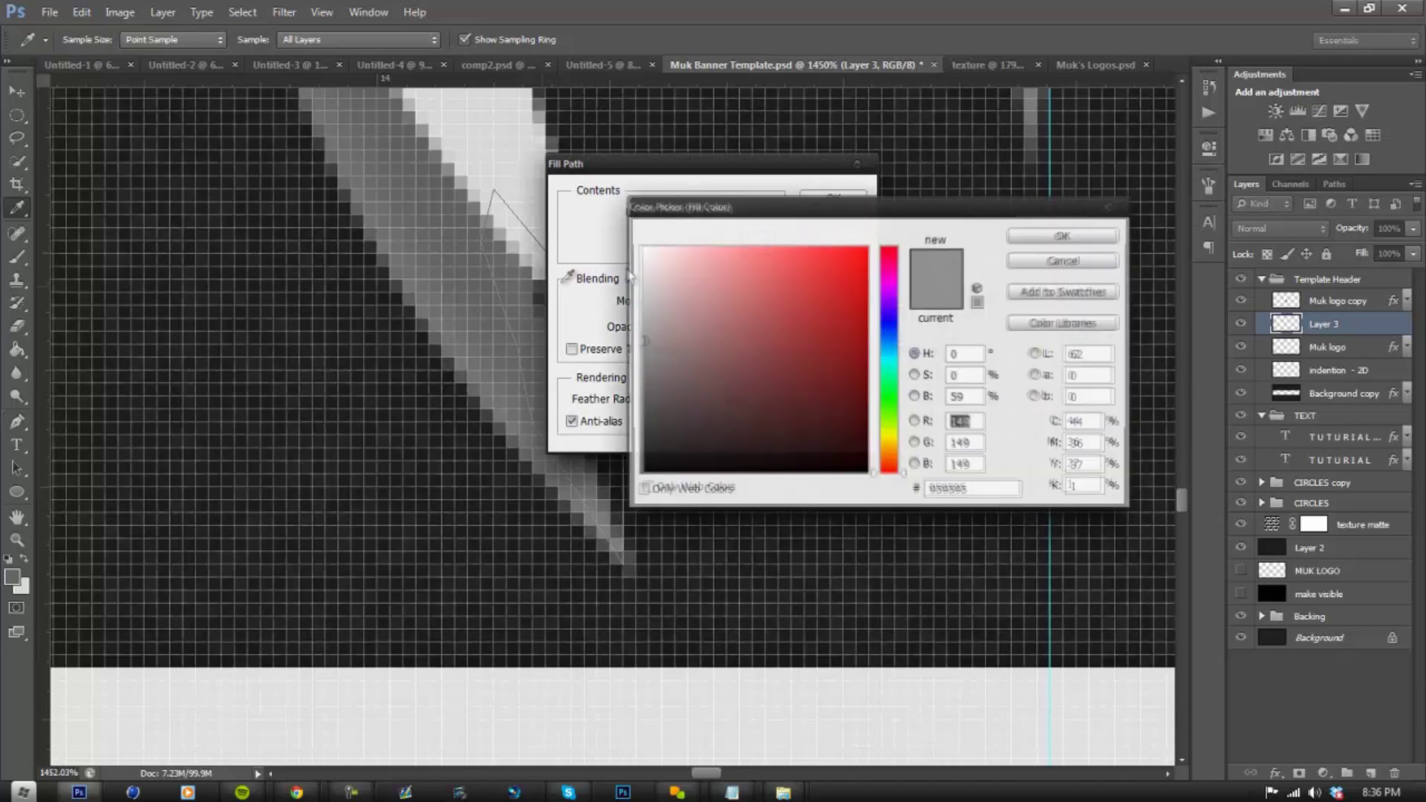
click(23, 573)
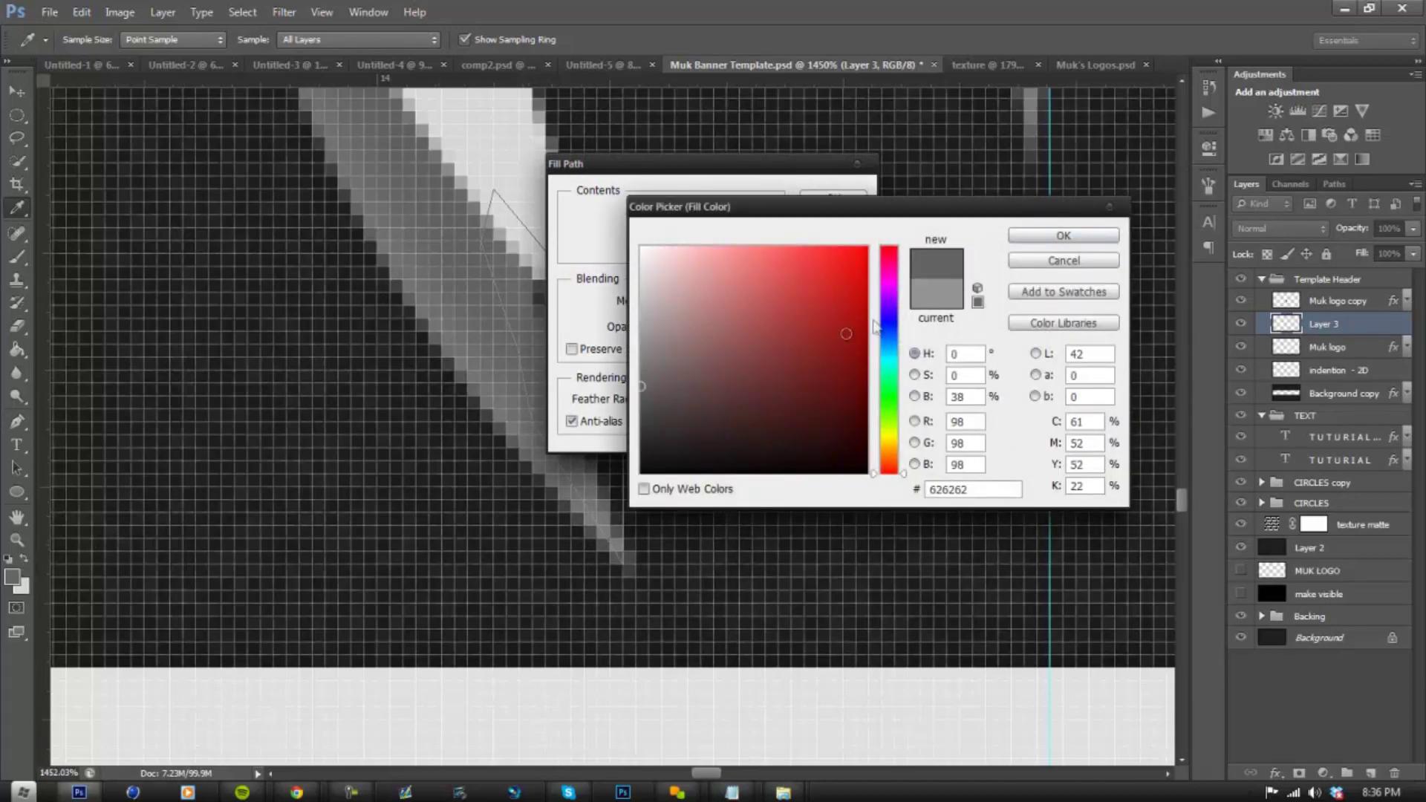
click(1063, 236)
click(834, 195)
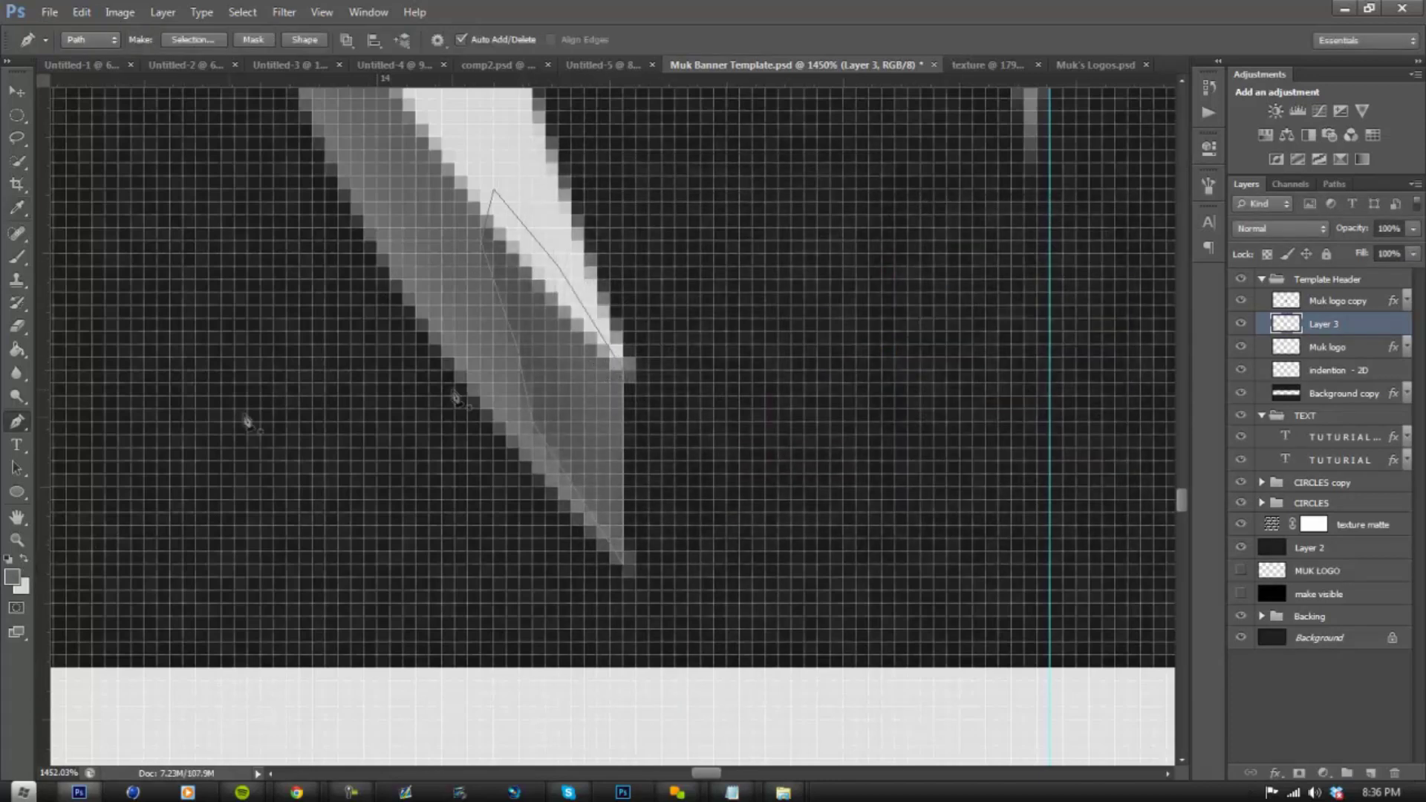
click(16, 540)
alt+click(461, 486)
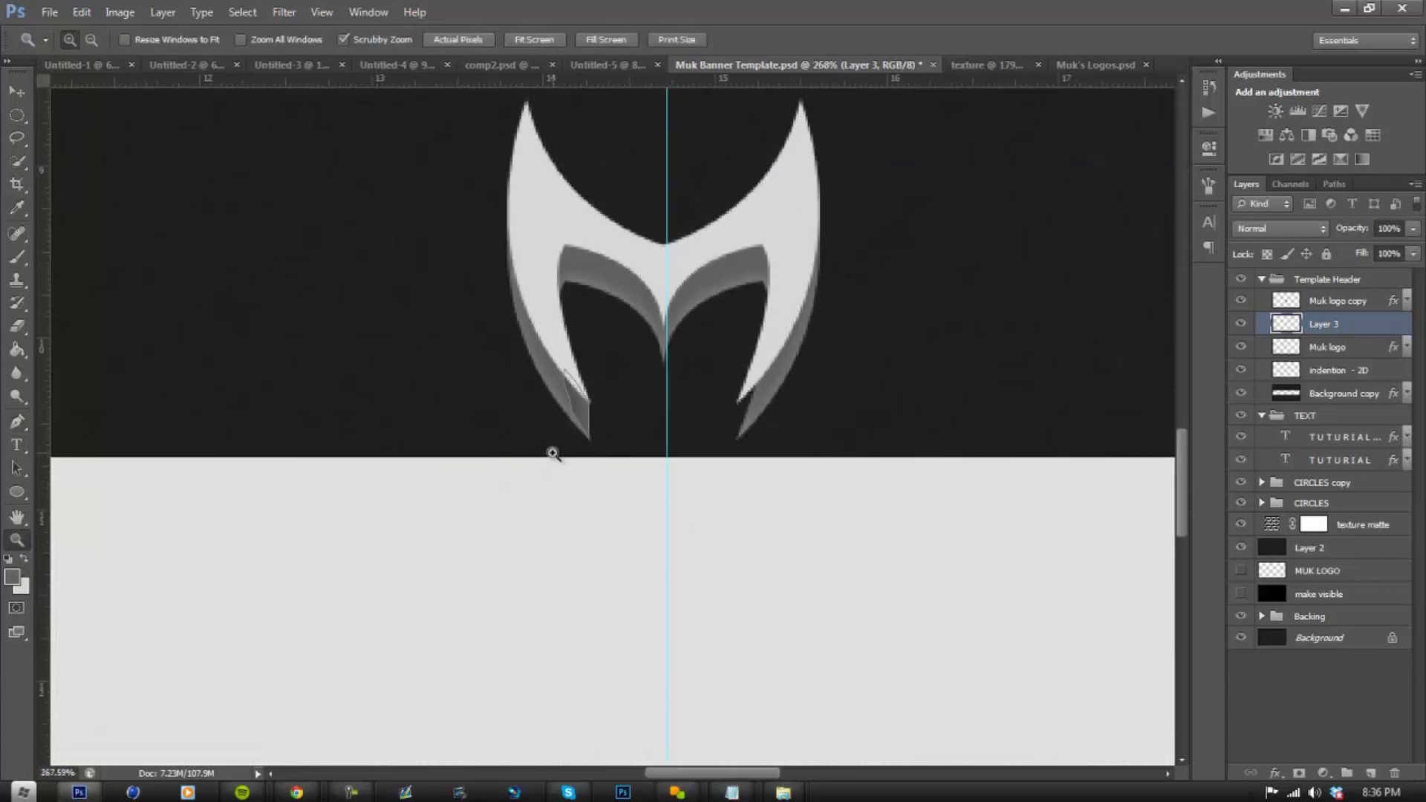
drag(627, 411, 994, 444)
- Place a vertical guide through the tip of the logo's left leg
drag(653, 733, 599, 742)
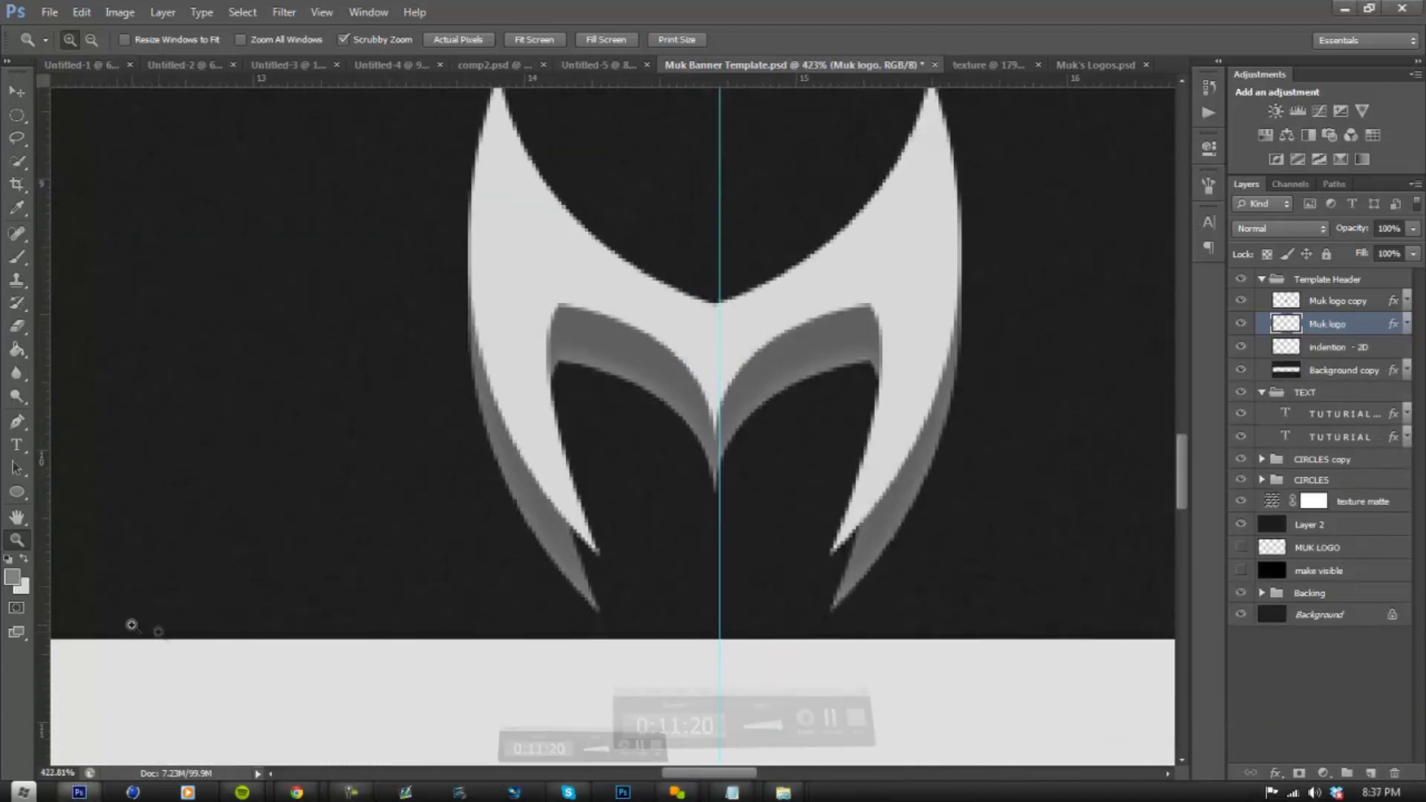
key(p)
drag(38, 629, 599, 650)
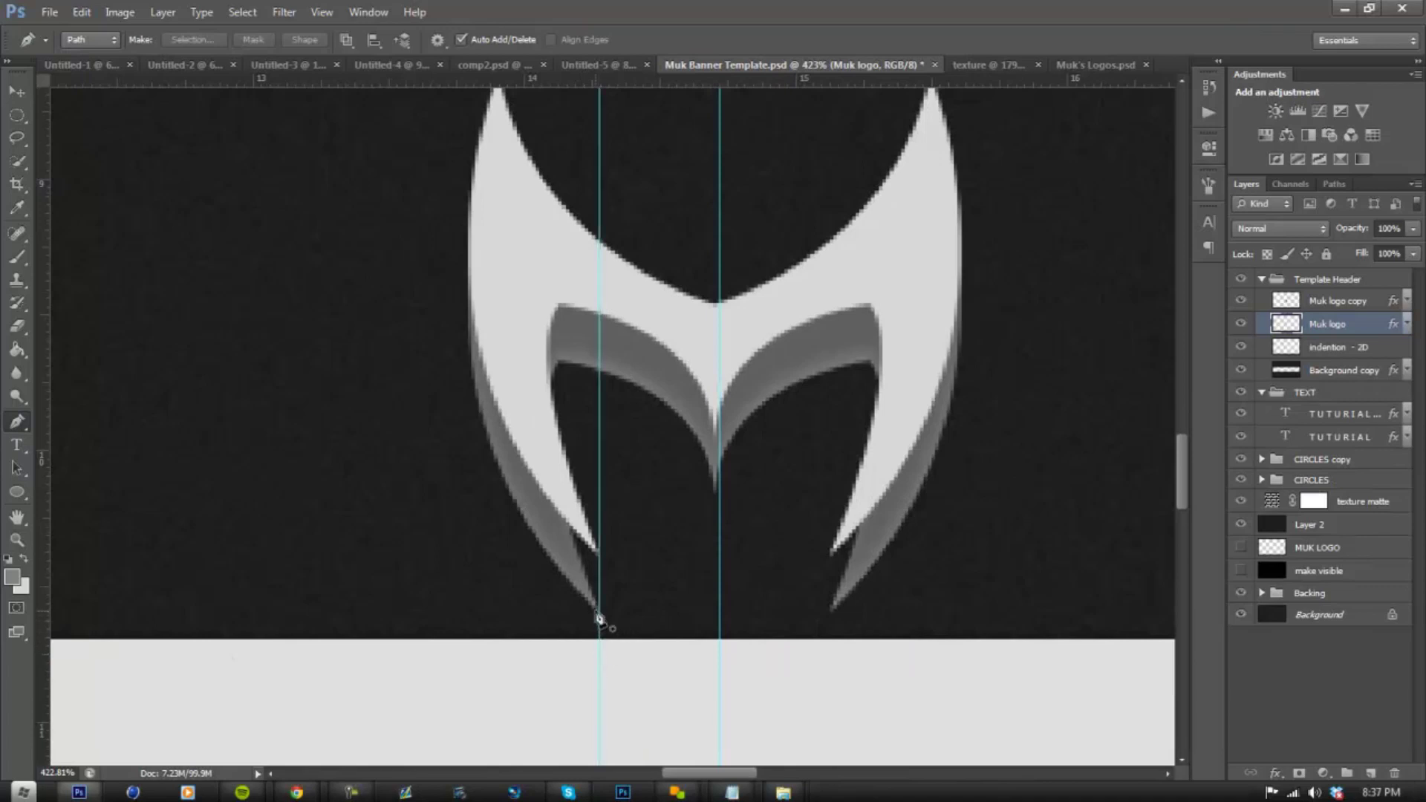
- Draw a closed Pen path along the guide joining the left leg's two tips, and add a new layer above Muk logo
click(601, 613)
drag(600, 555, 555, 489)
click(602, 615)
click(1371, 772)
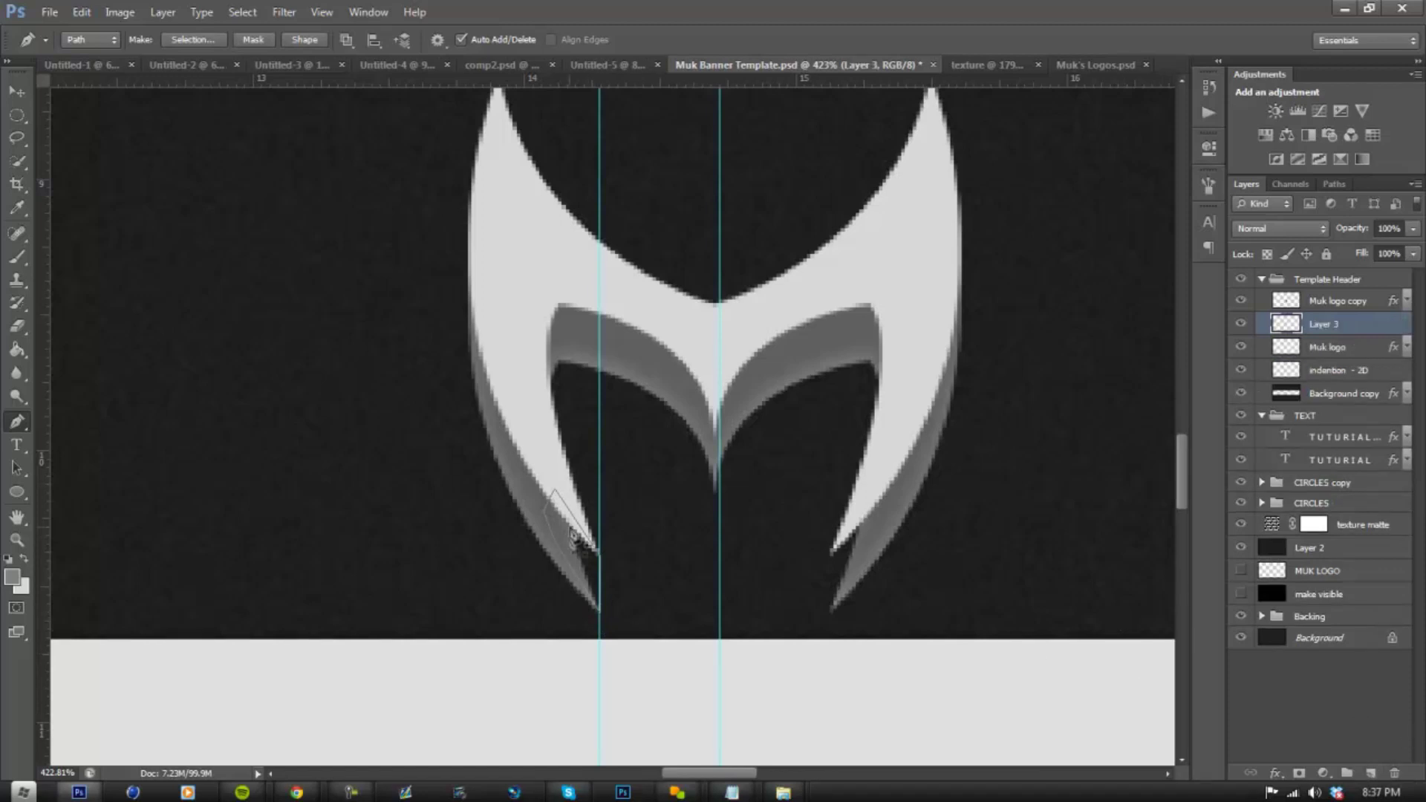
- Fill the path on Layer 3 with the foreground grey #828282 and clear the path
right_click(569, 535)
click(620, 285)
click(706, 210)
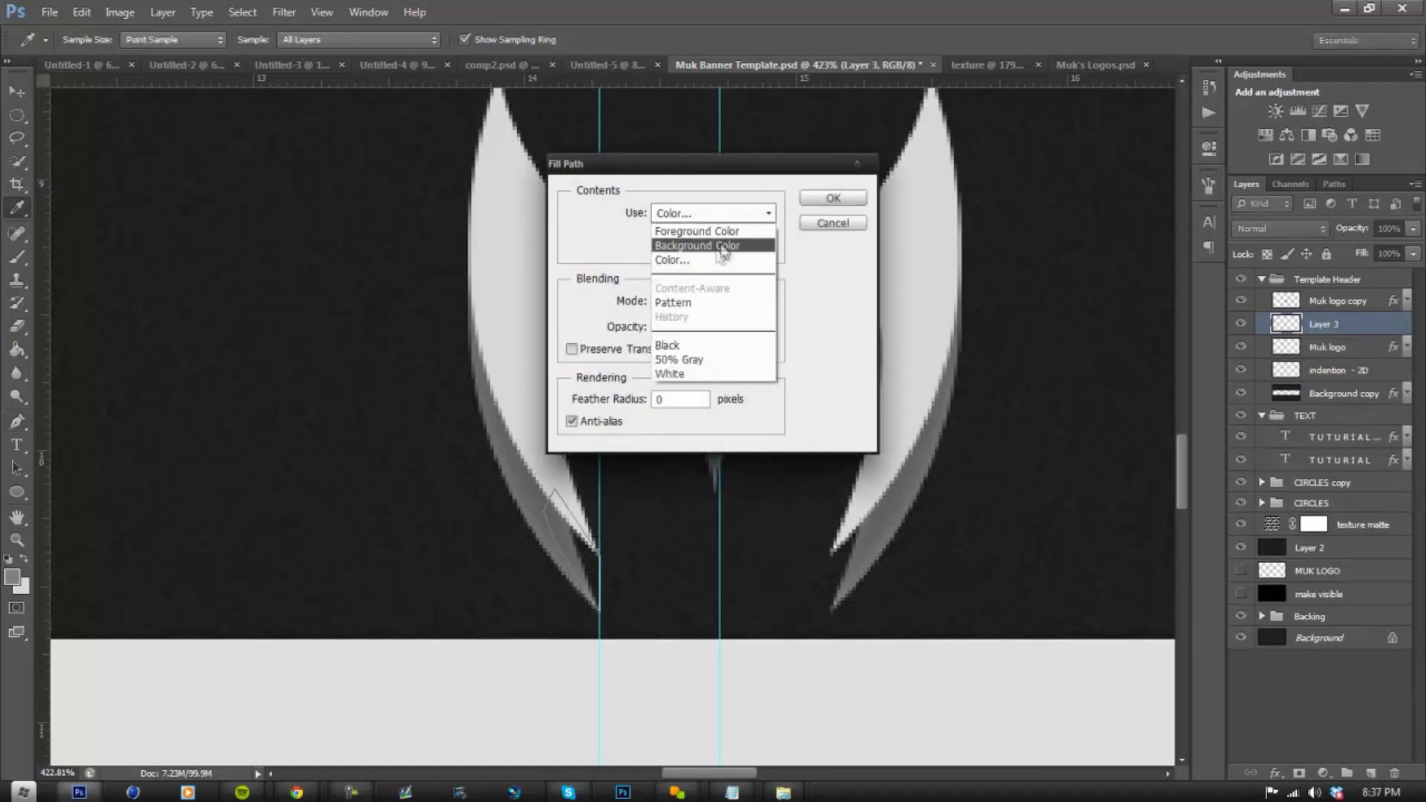
click(676, 316)
click(25, 566)
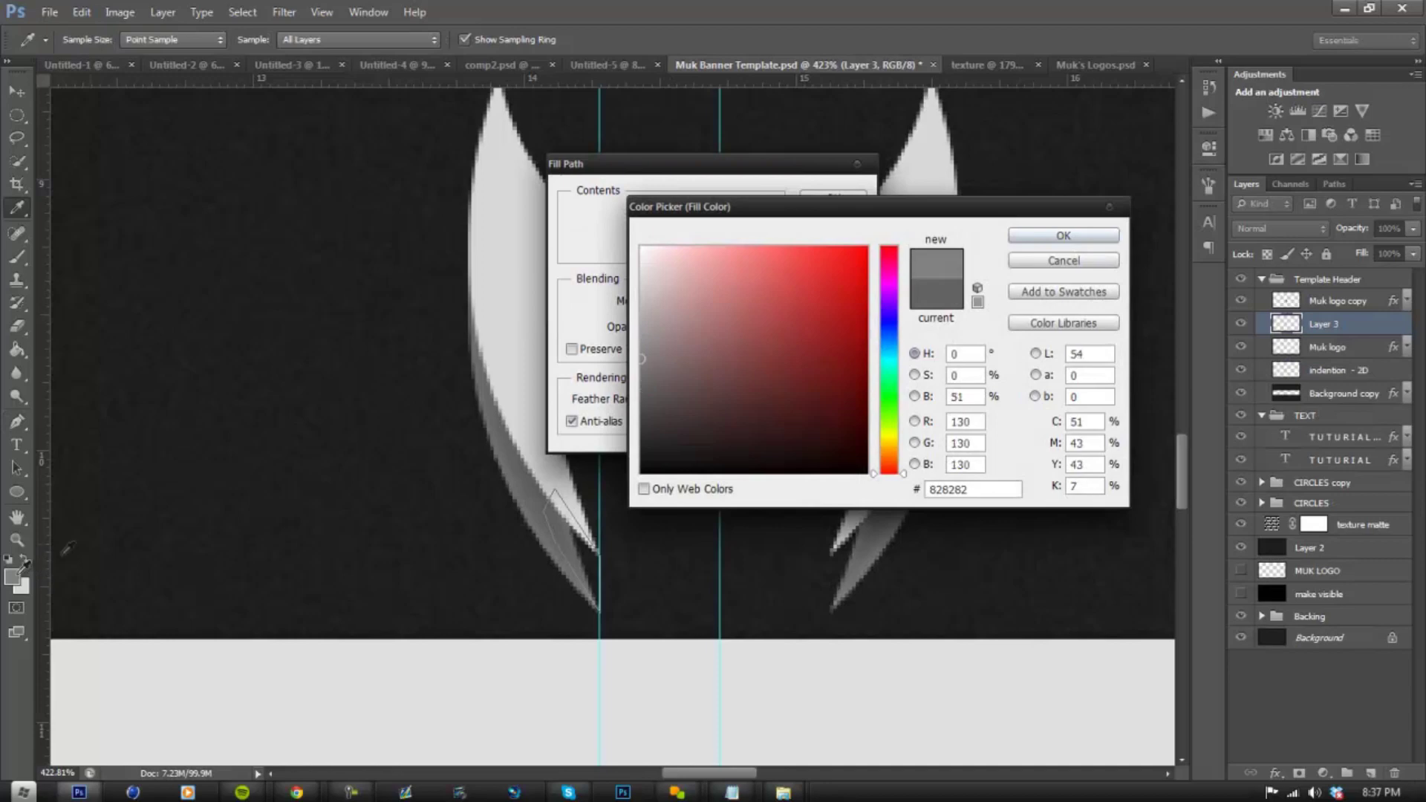
click(1064, 236)
click(854, 200)
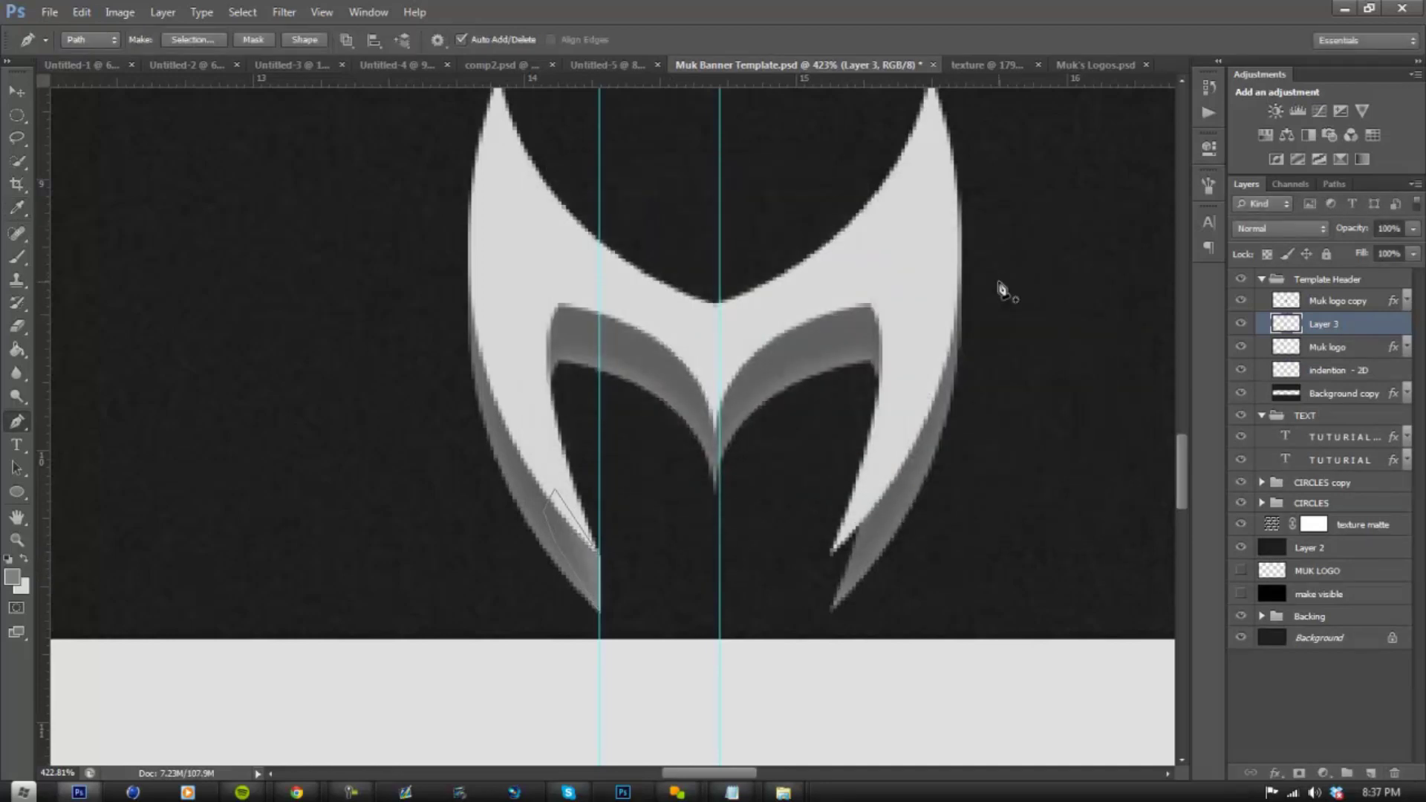
scroll(932, 308, down, 1)
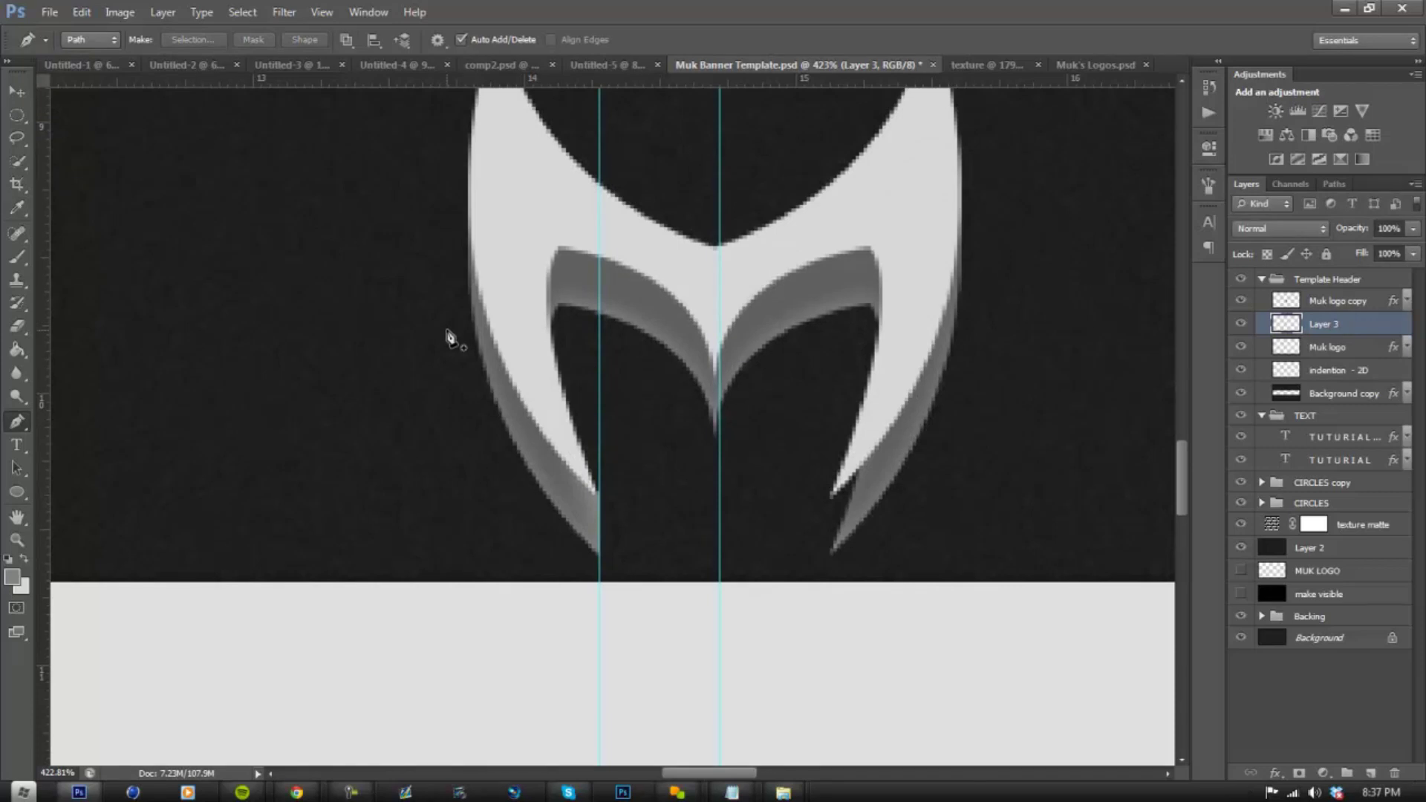
- Duplicate Layer 3, keeping the name Layer 3 copy
click(17, 90)
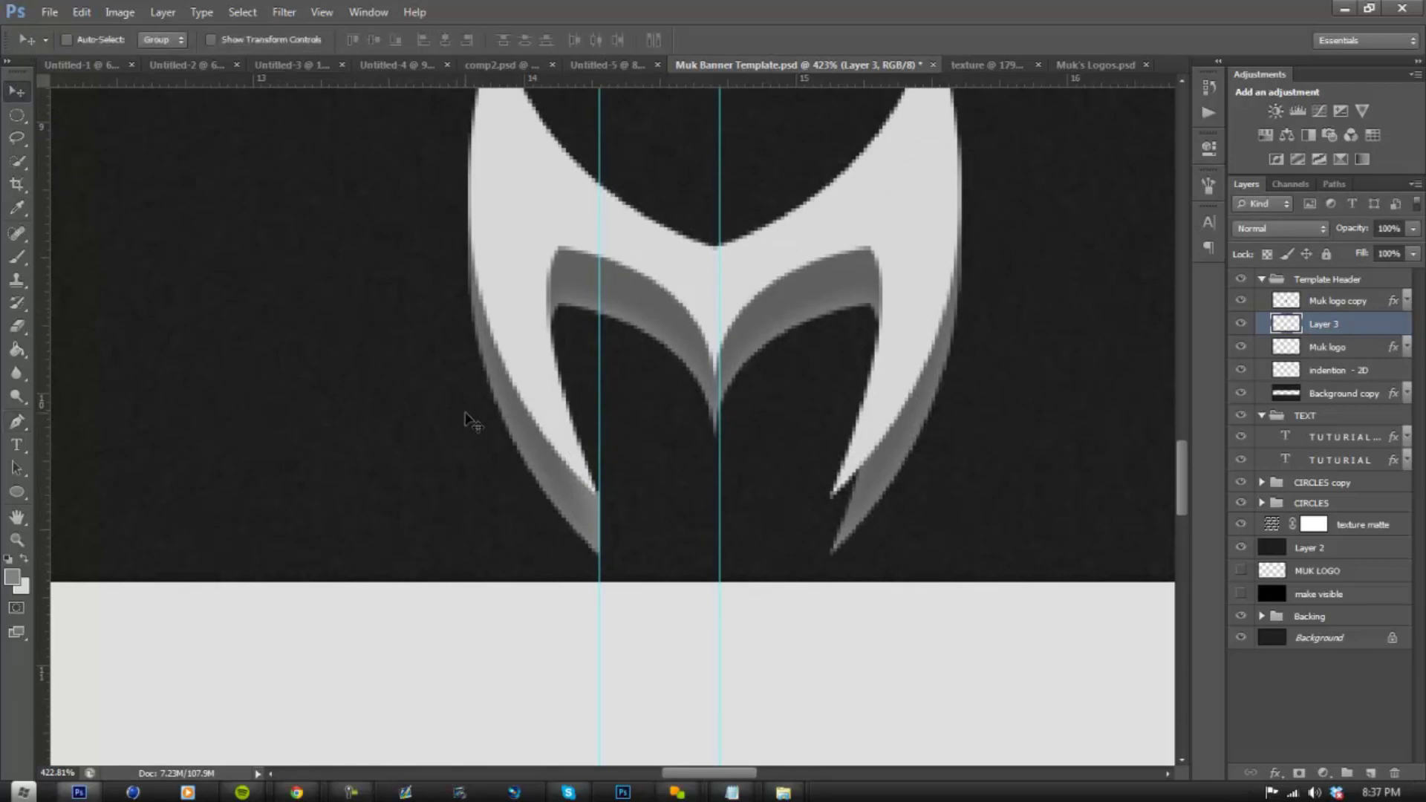
right_click(1327, 327)
click(1174, 240)
click(899, 248)
- Flip Layer 3 copy horizontally and align it with the tip of the logo's right leg to fill the matching gap
click(82, 12)
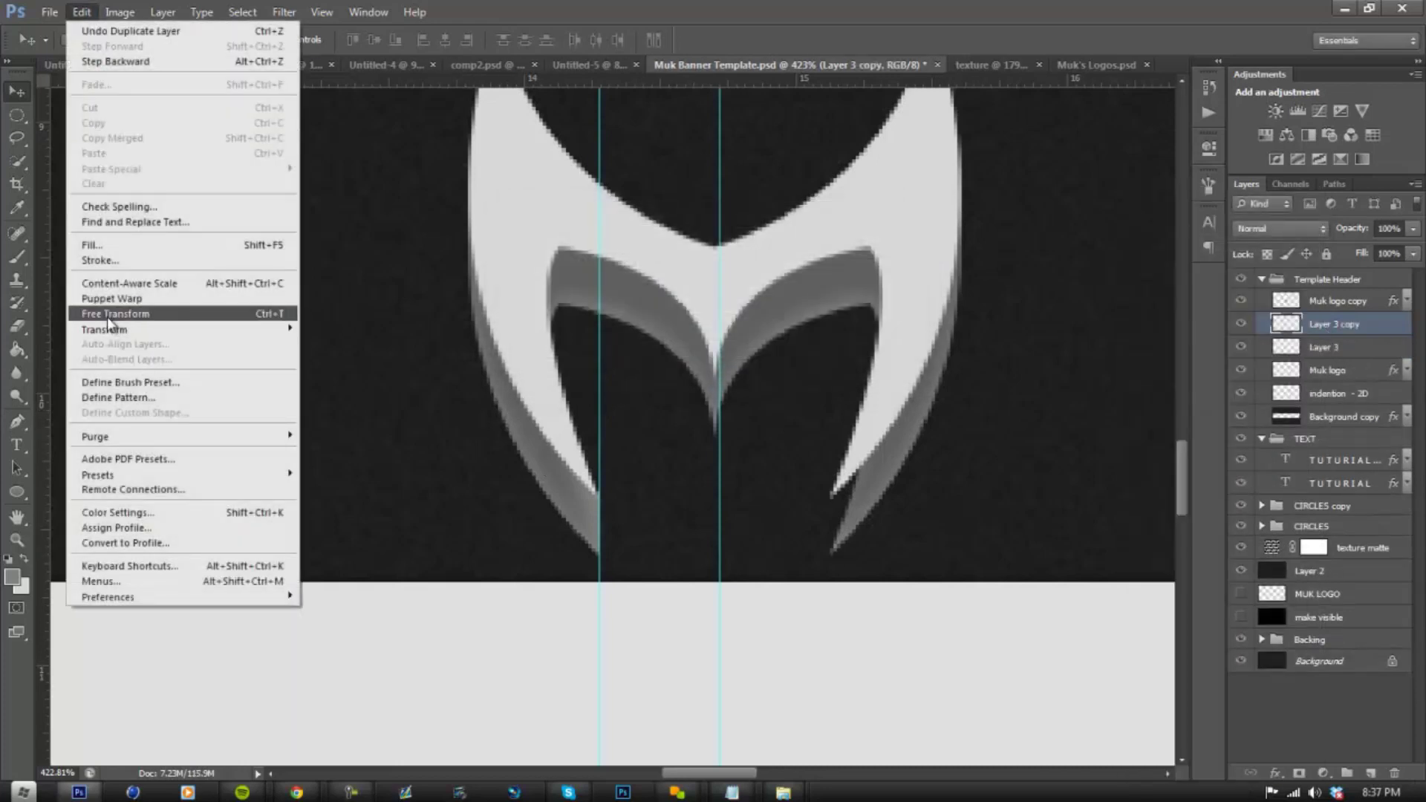
click(107, 315)
right_click(551, 511)
click(654, 484)
drag(595, 531, 890, 541)
click(895, 39)
key(Right)
key(Right)
- Put Layer 3 copy and Layer 3 into a new layer group below Muk logo copy
click(16, 540)
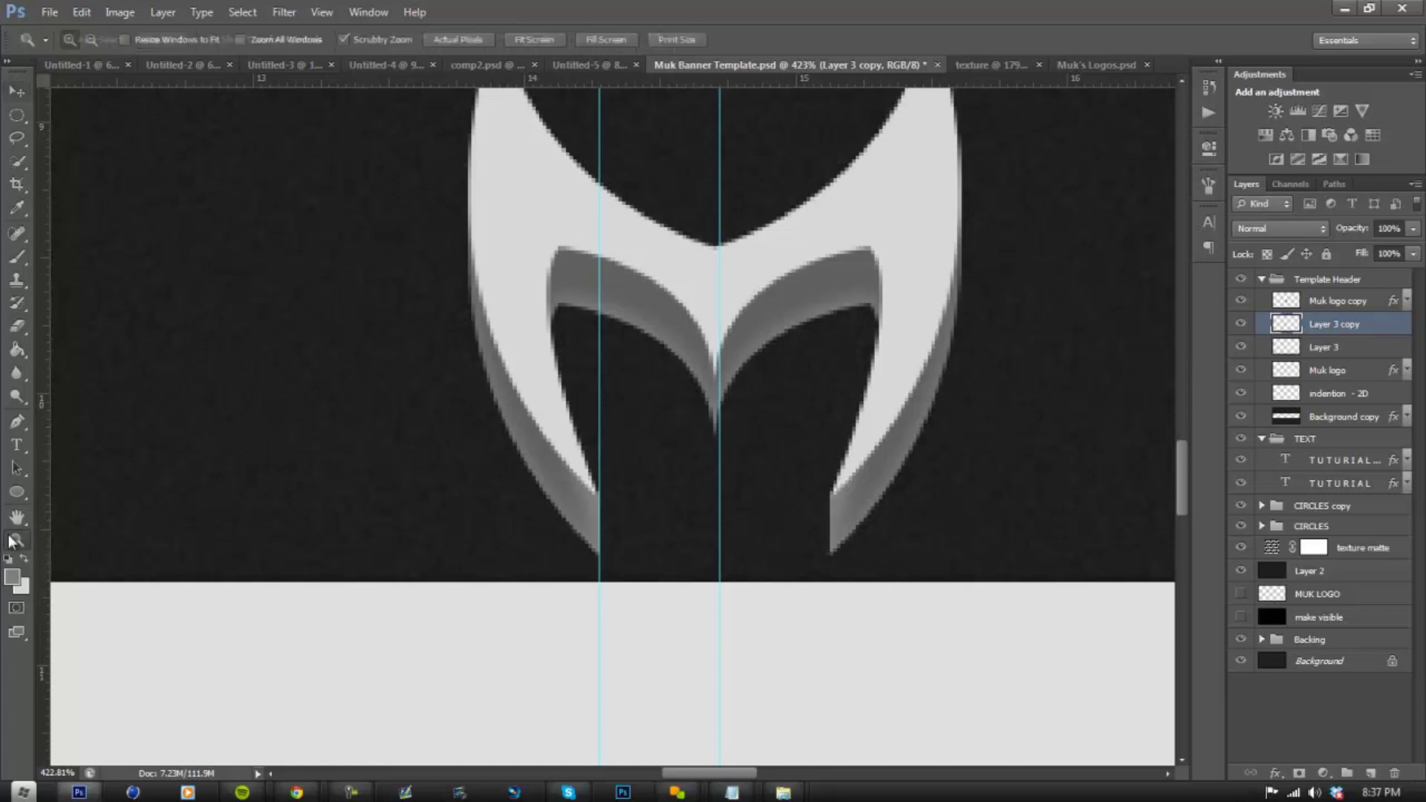
drag(542, 471, 500, 471)
right_click(630, 438)
click(697, 470)
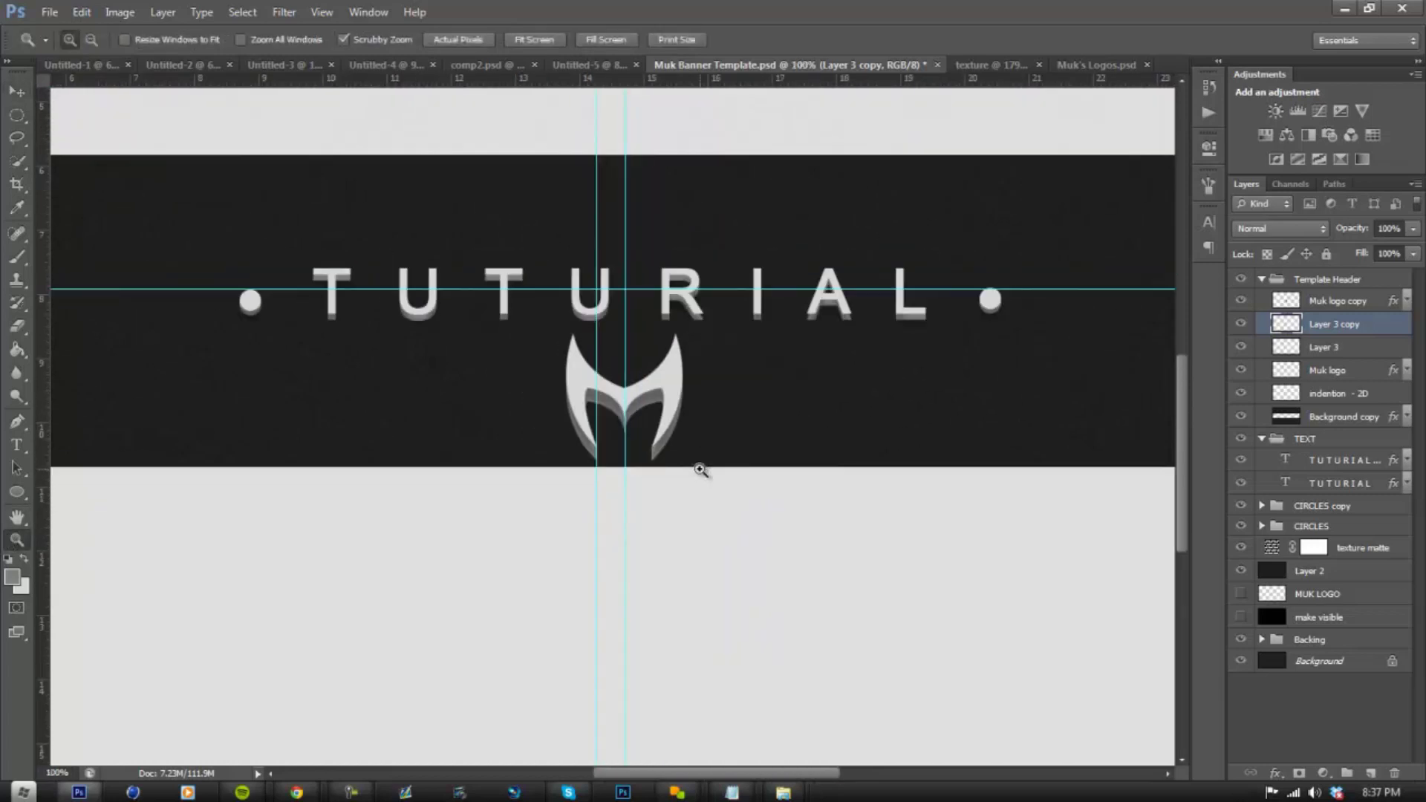
click(1347, 772)
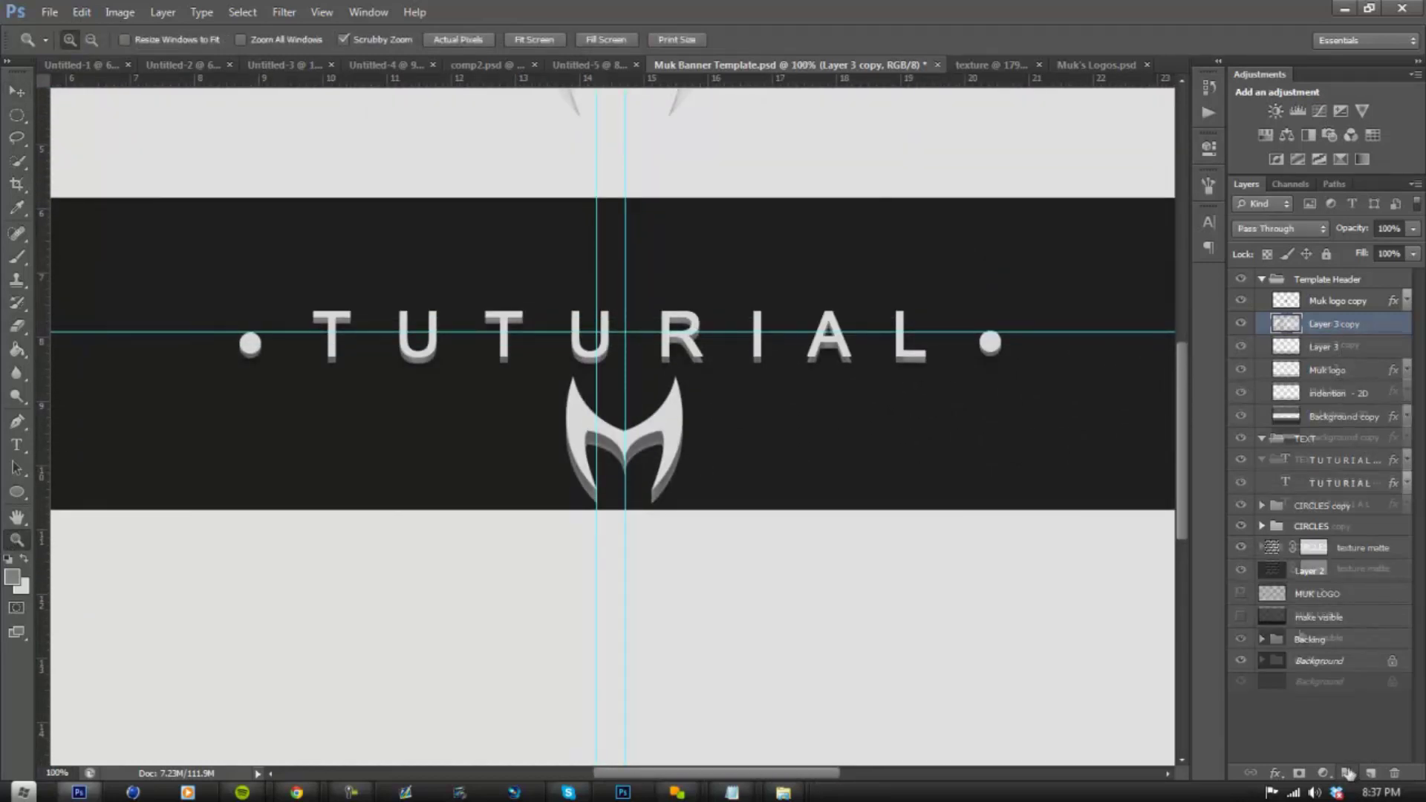
drag(1326, 346, 1312, 327)
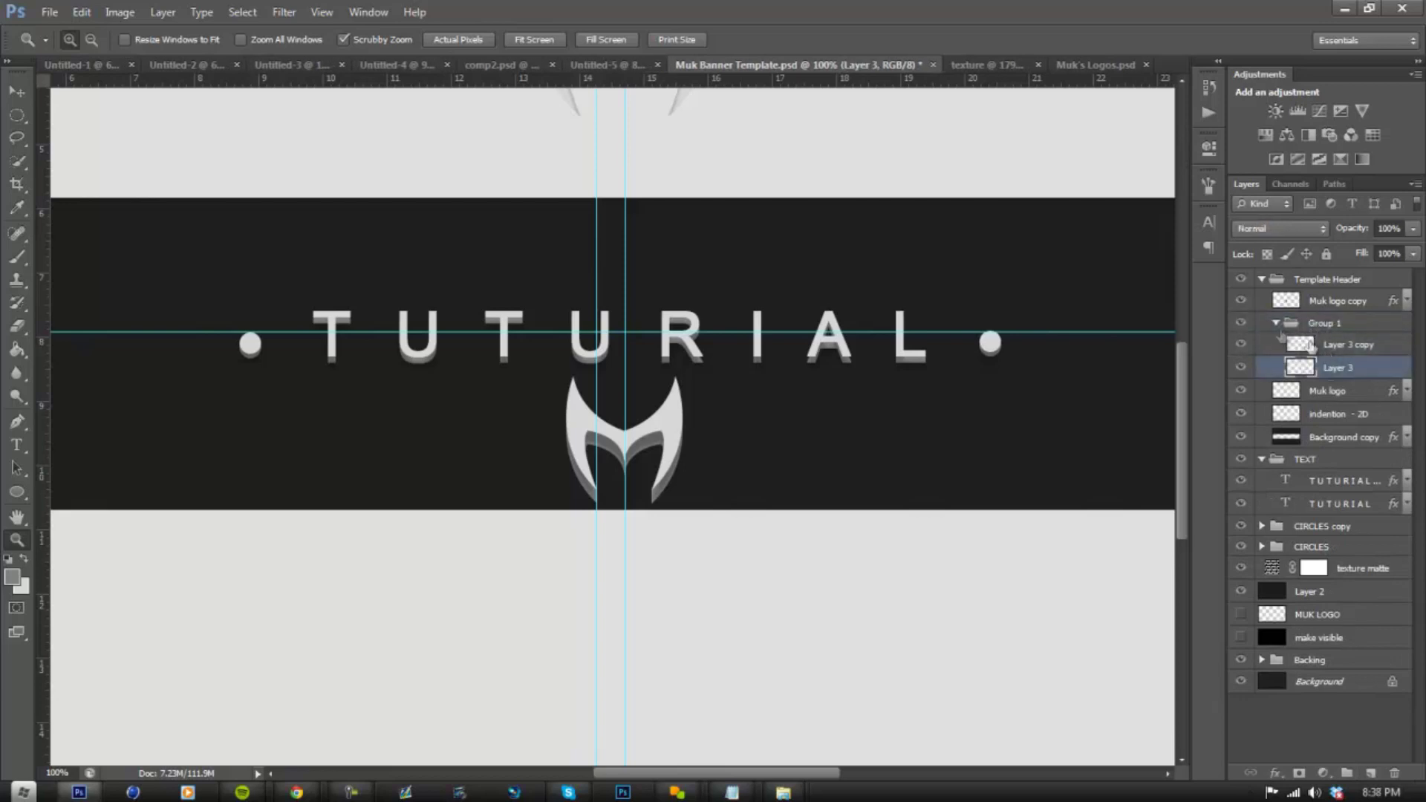
click(1277, 323)
- Move Muk logo copy and Muk logo into Group 1 and stack them above Layer 3 copy and Layer 3
click(16, 90)
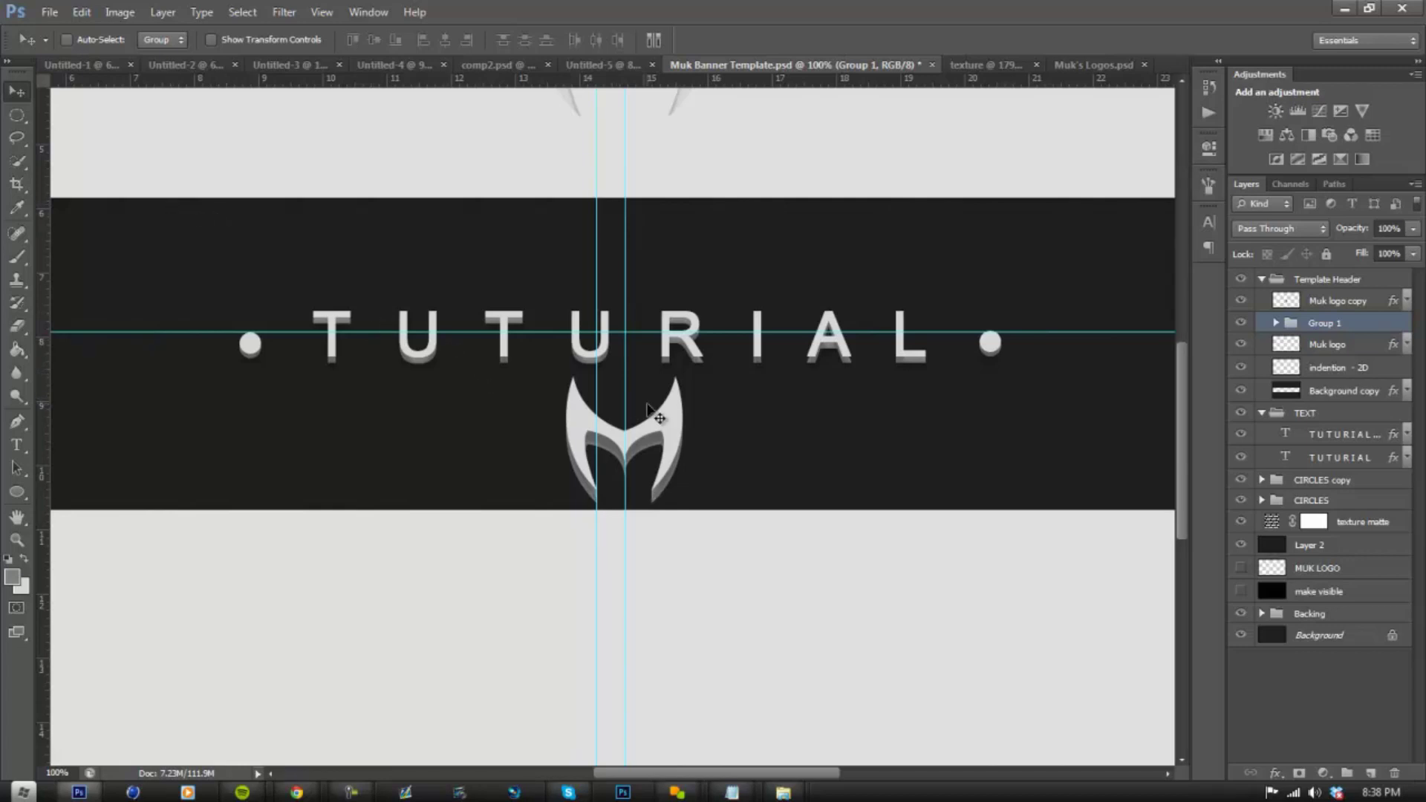
drag(1313, 341, 1328, 322)
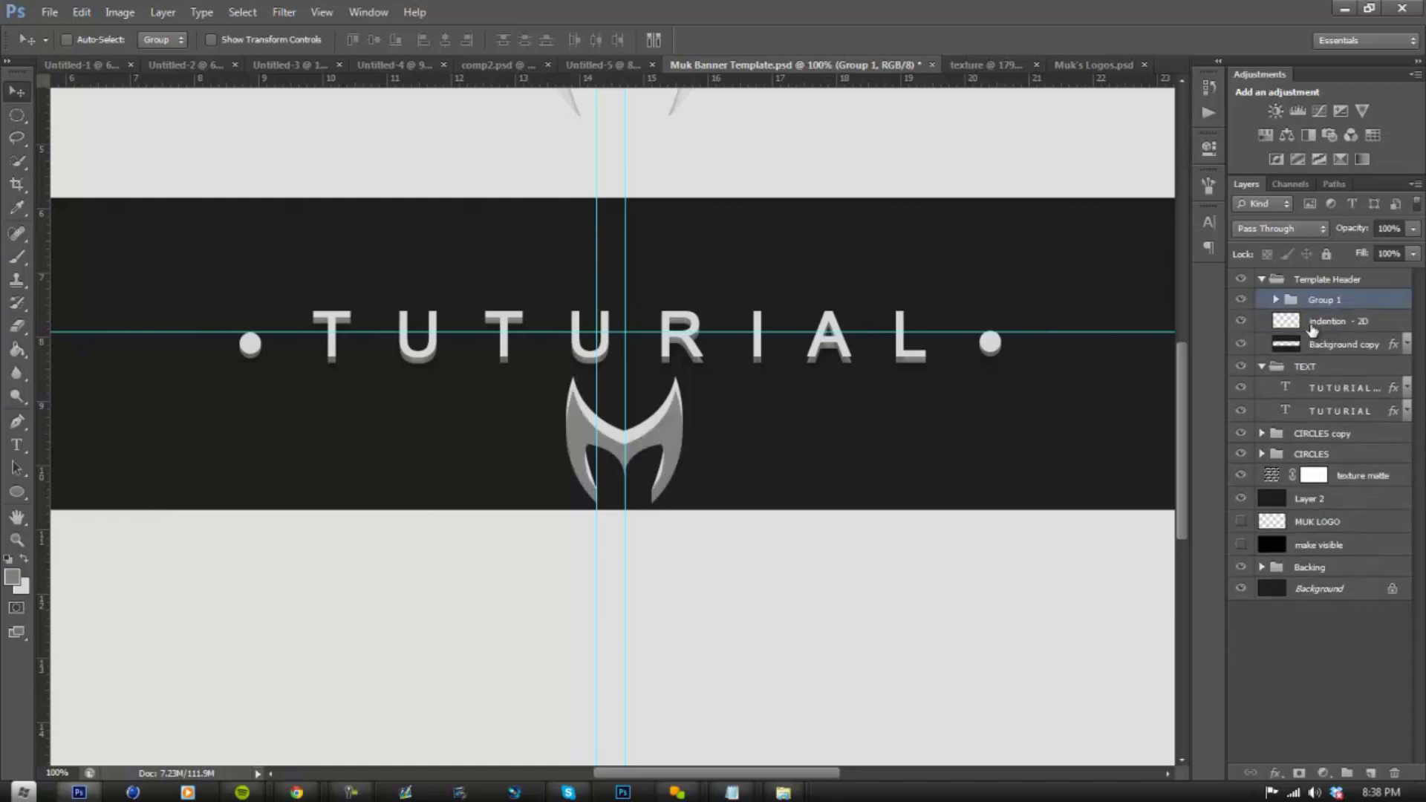
click(1276, 300)
drag(1337, 396, 1336, 364)
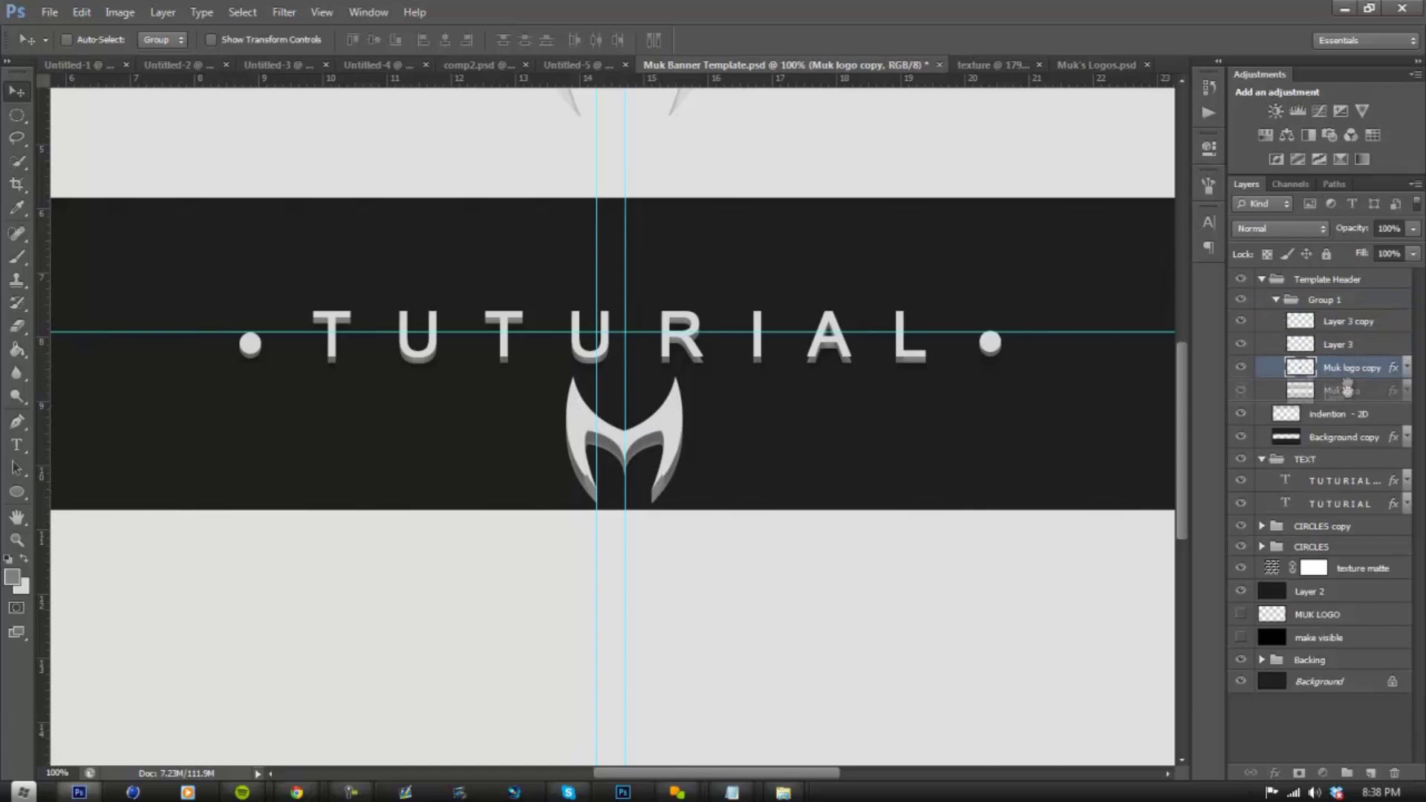
drag(1340, 344, 1340, 381)
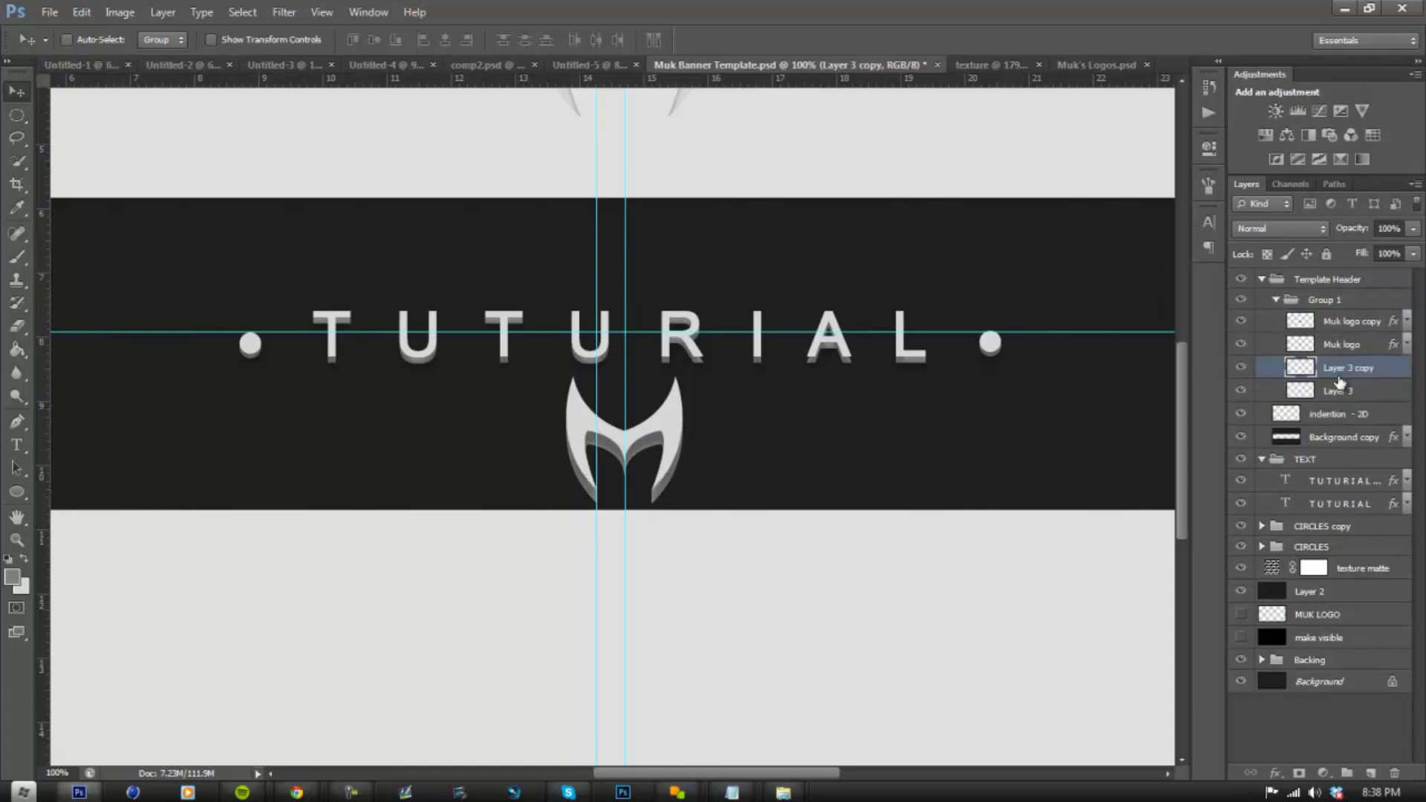
- Collapse Group 1 and the TEXT group, and move both the lettering and the logo higher in the dark band
click(1276, 300)
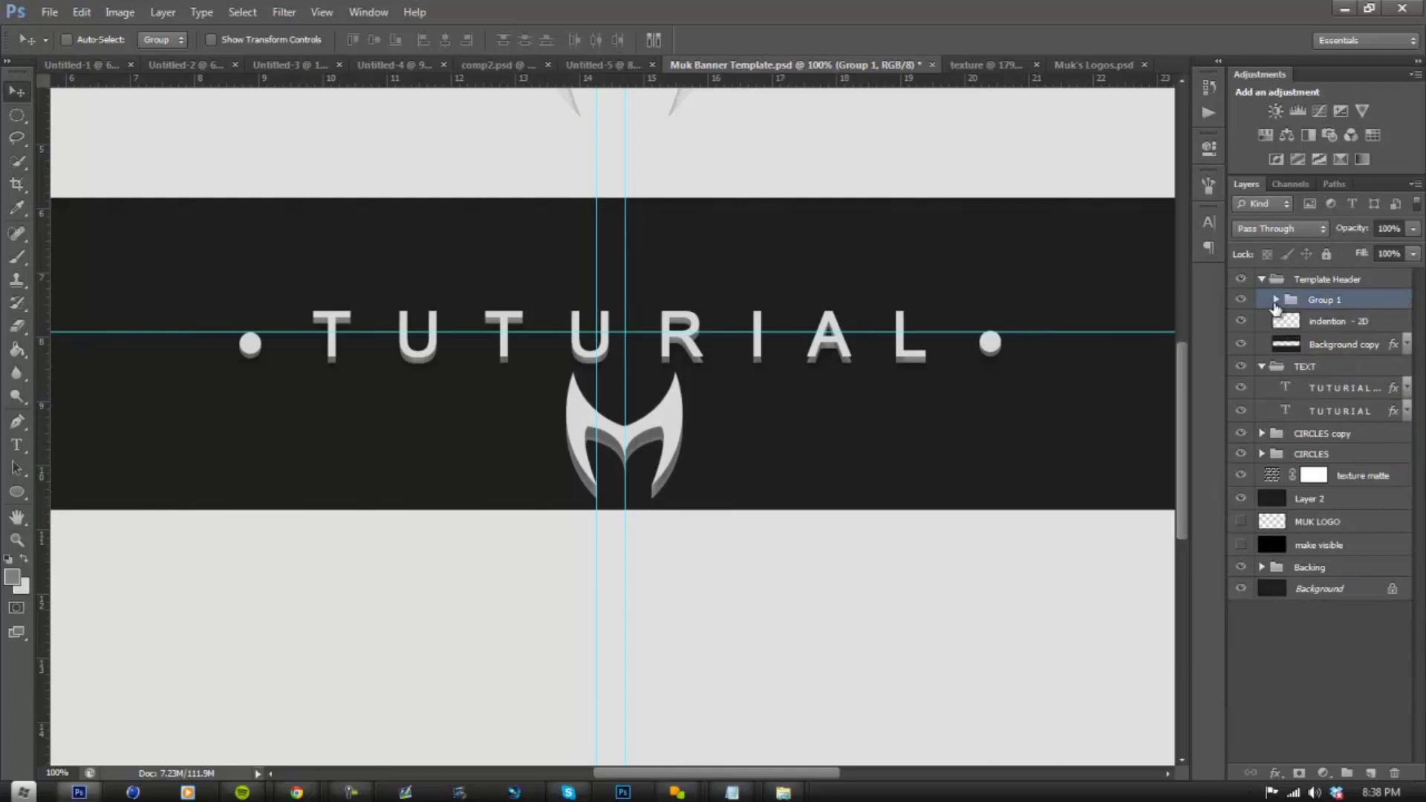
click(1261, 366)
click(1302, 372)
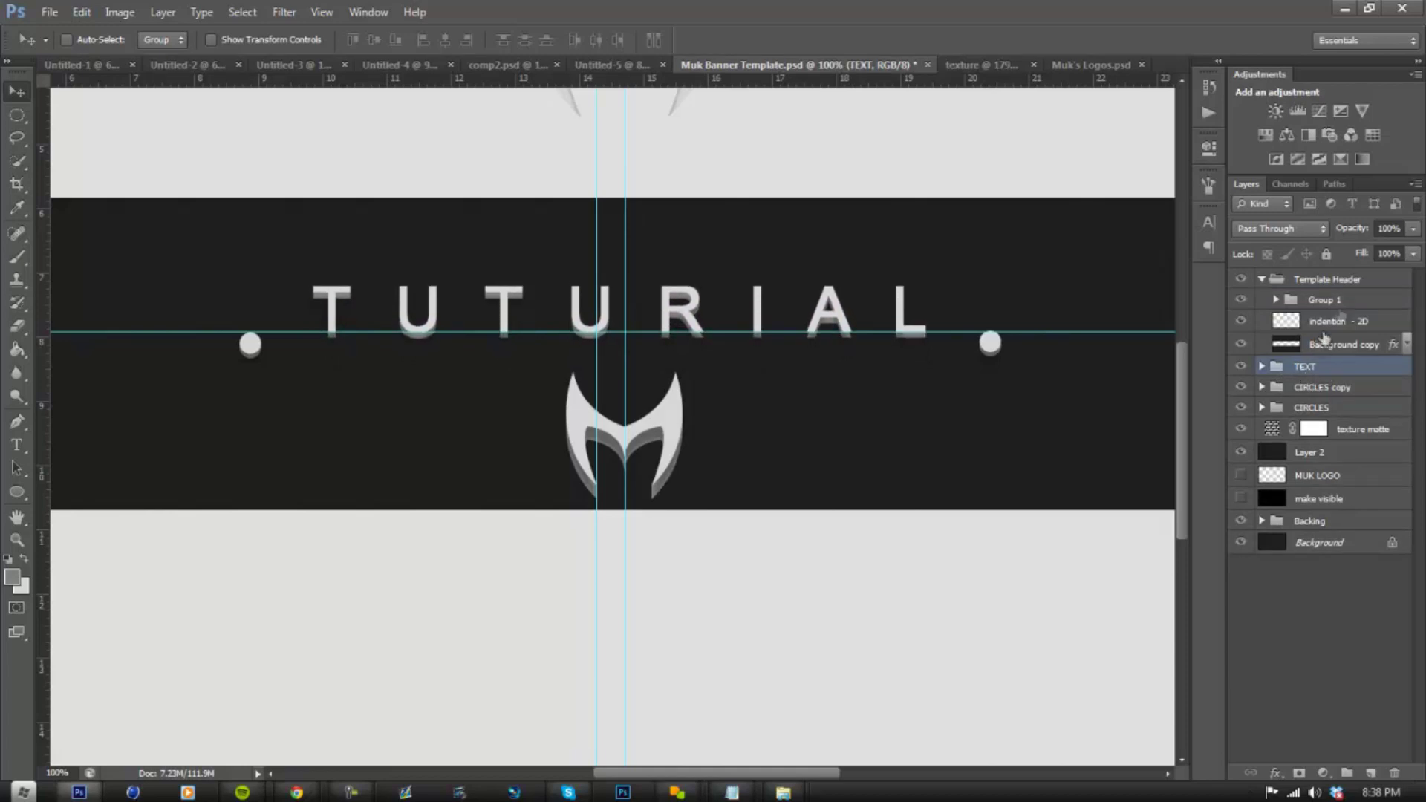
click(1342, 304)
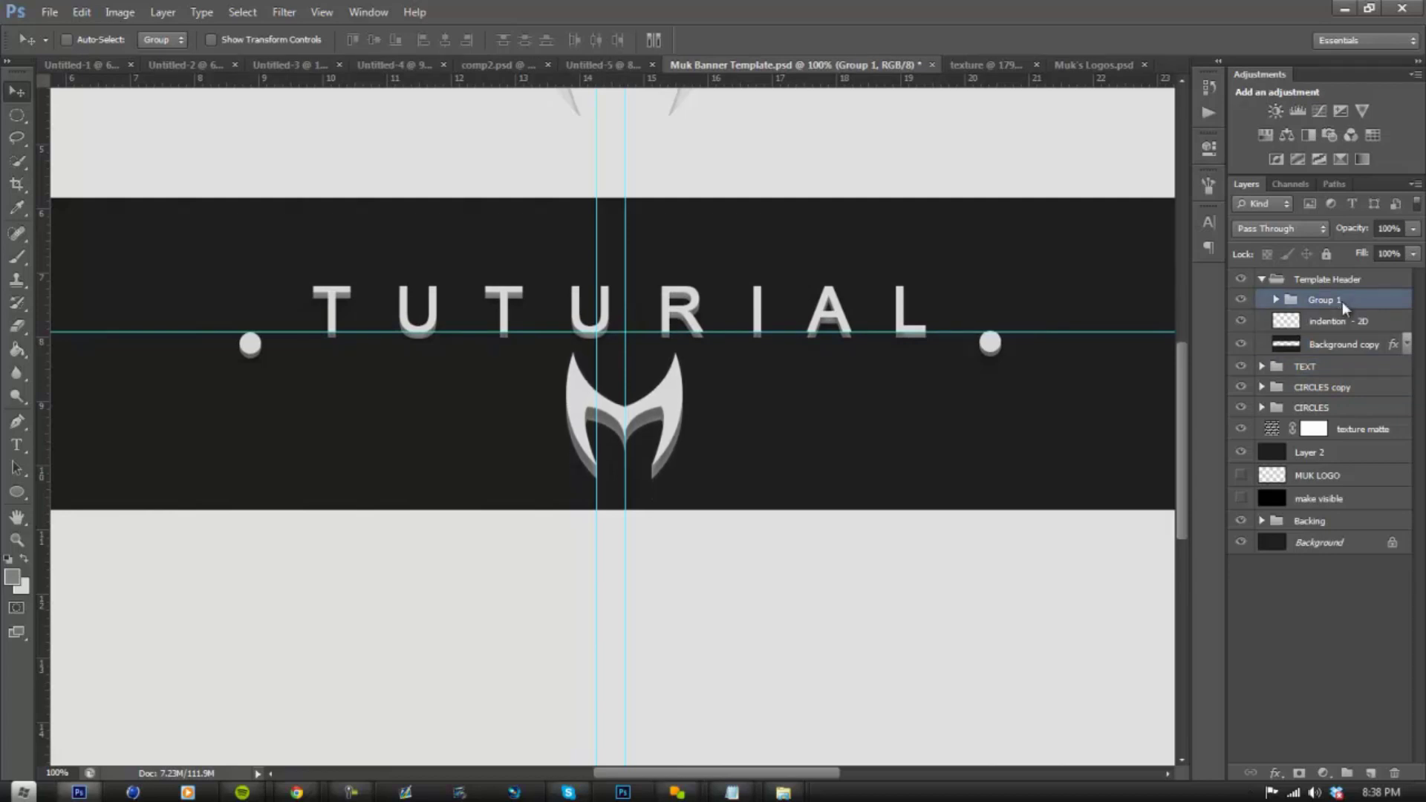
- Move the CIRCLES copy and CIRCLES groups up and inward so the dots line up with the raised TUTURIAL text
click(1330, 387)
drag(475, 404, 436, 386)
click(1311, 407)
drag(676, 451, 686, 423)
click(1329, 389)
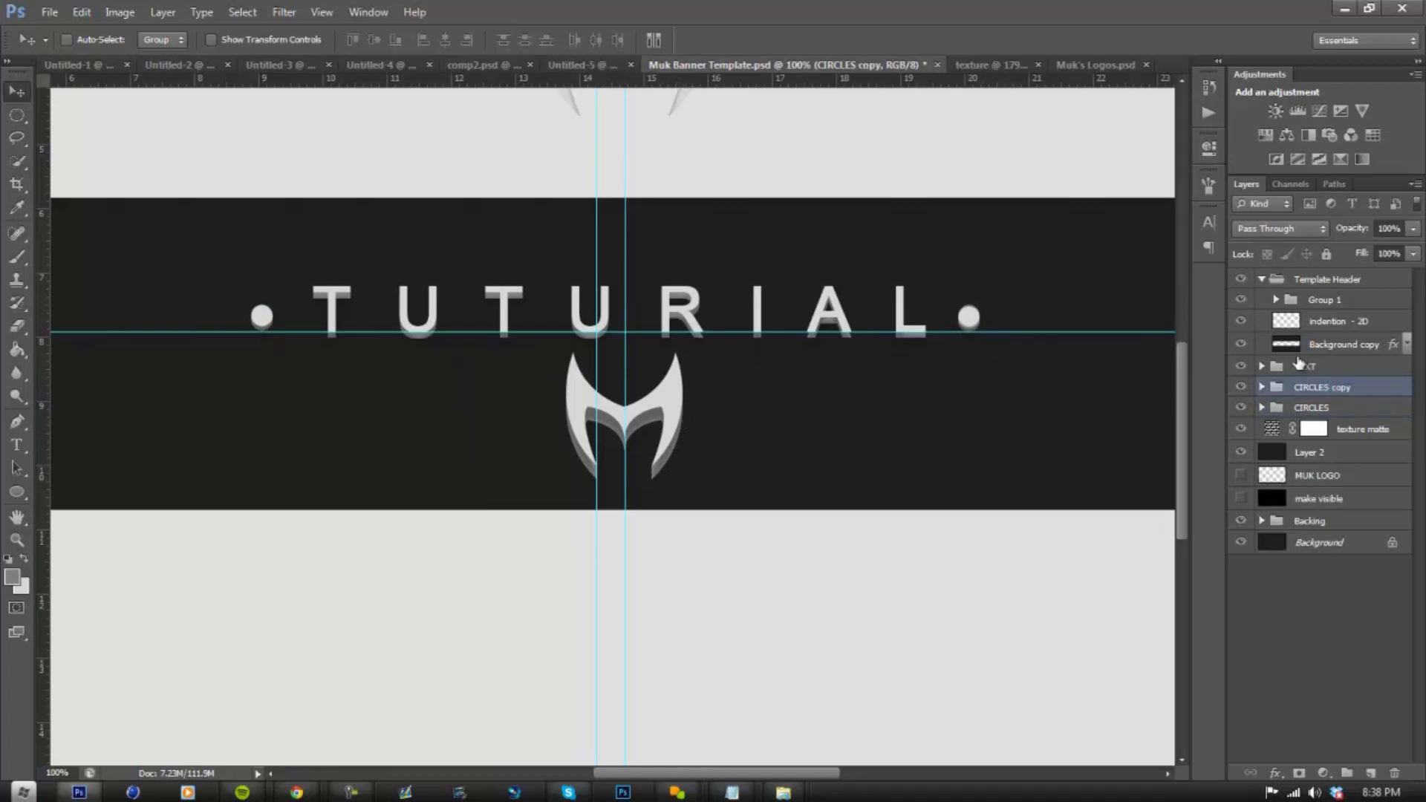
- Swap the foreground and background colours, and hide the guides to check the banner in full and at 100%
click(24, 560)
click(17, 540)
drag(519, 452, 572, 553)
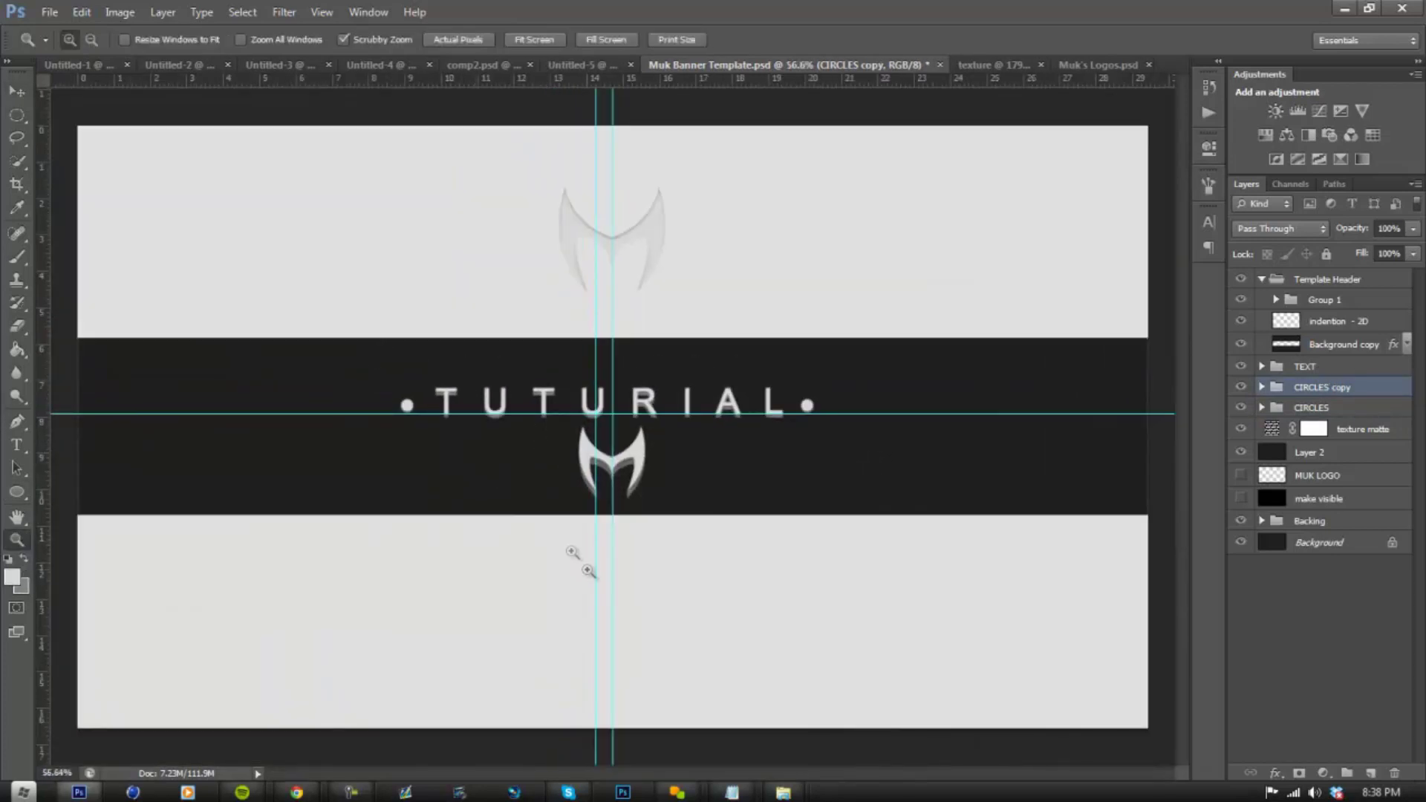
key(ctrl+semicolon)
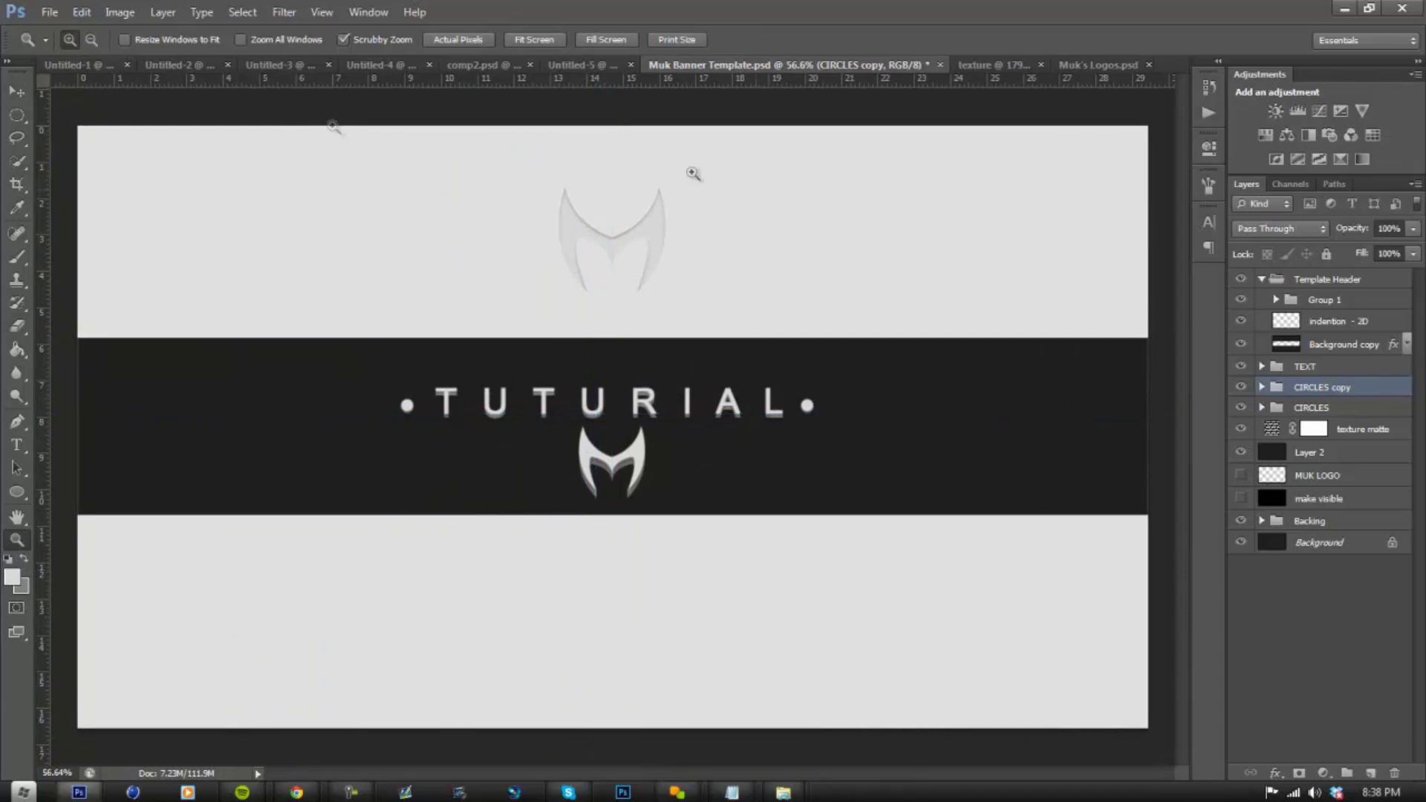
right_click(620, 476)
click(663, 508)
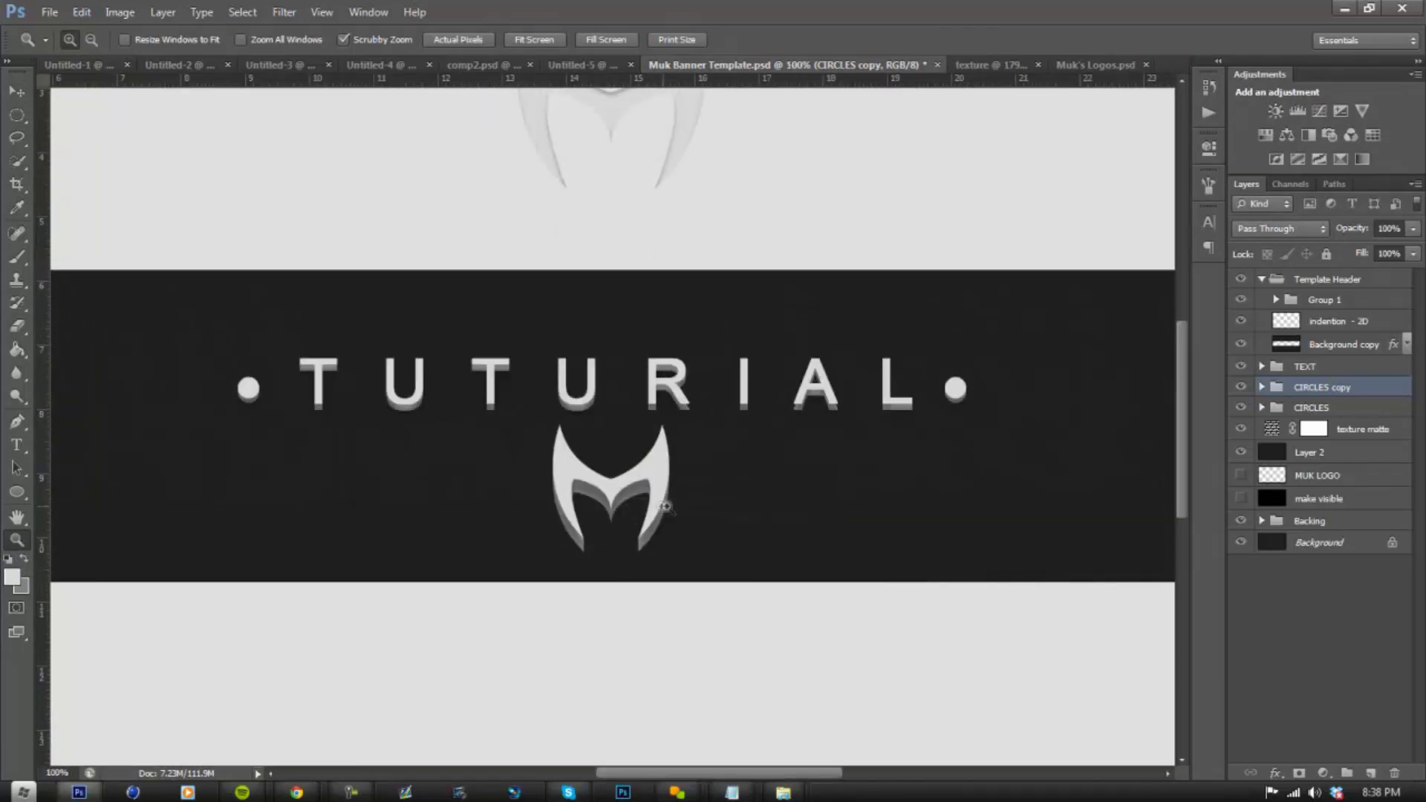
drag(679, 771, 698, 766)
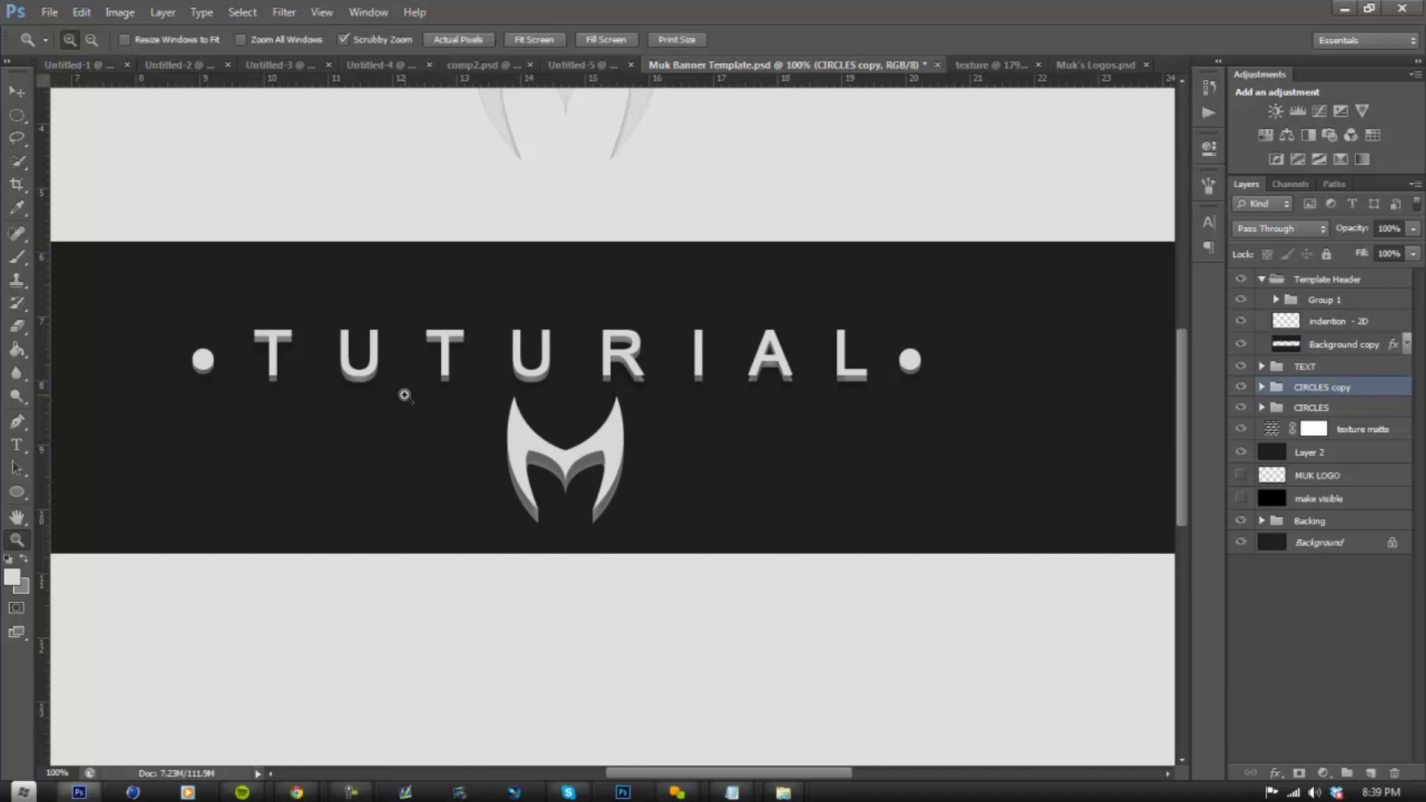
click(351, 793)
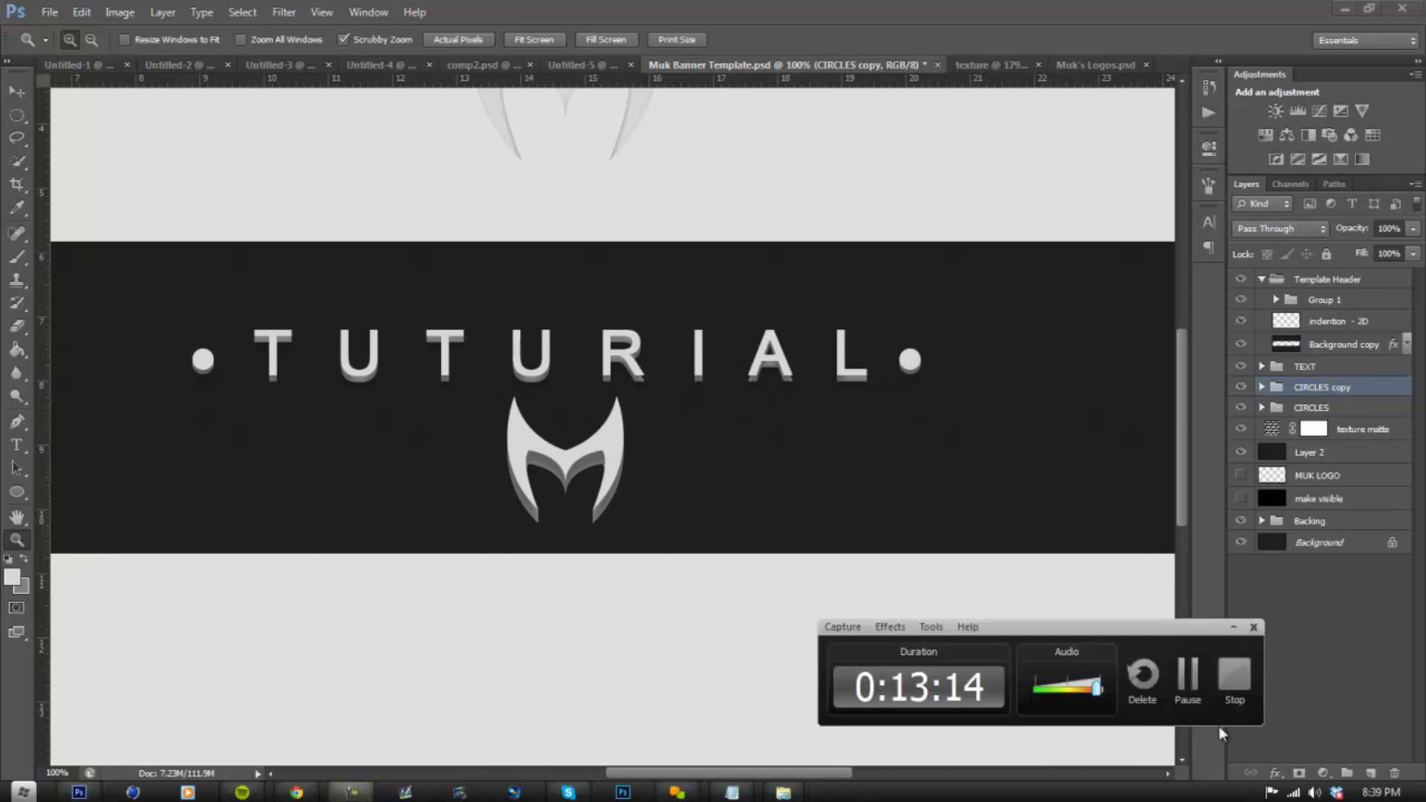